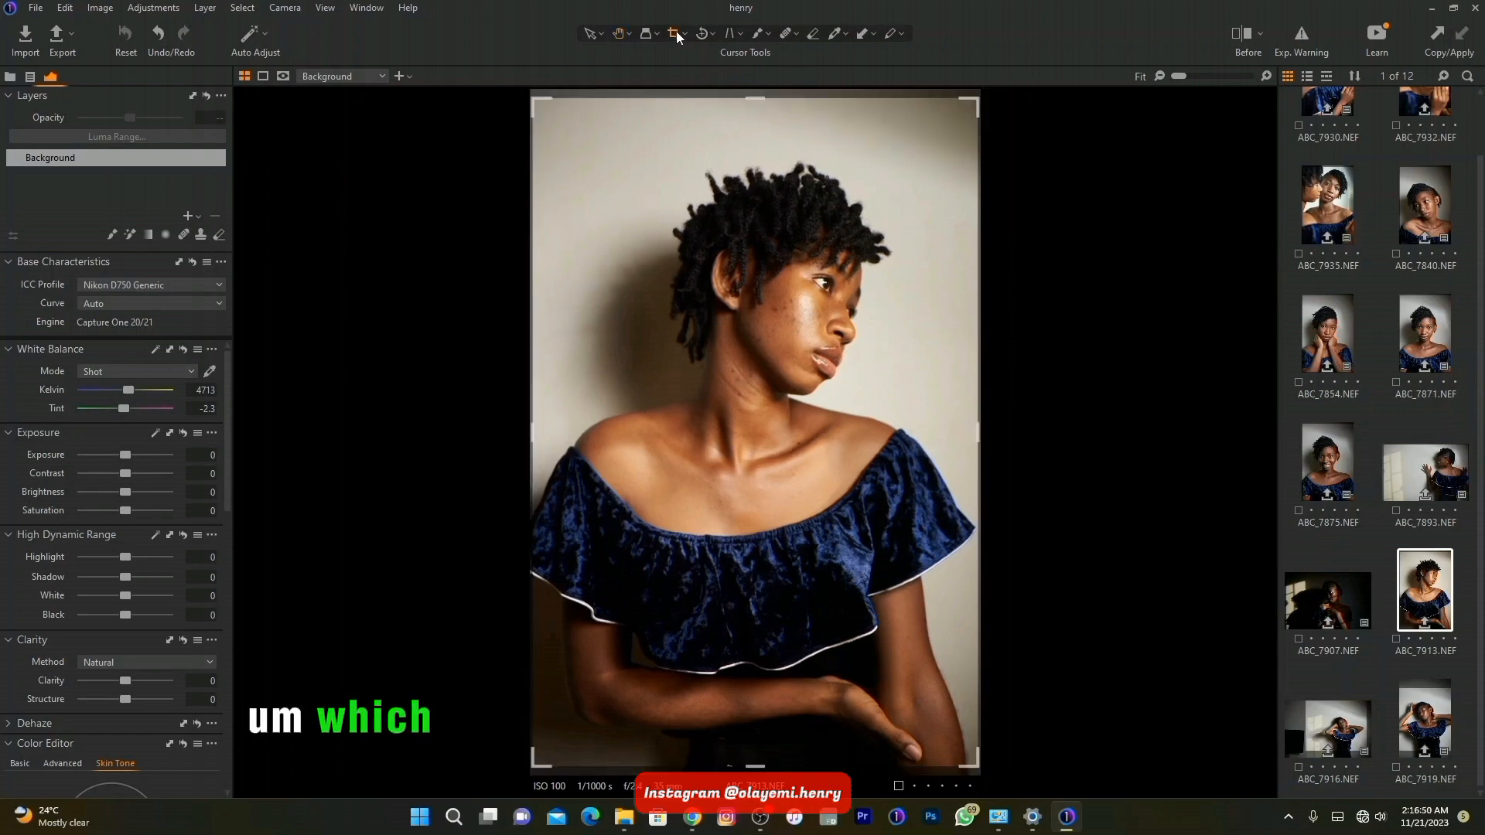
# Crop the portrait to a height of about 15.6 in, trimming mainly the empty wall above the head and keeping the full width
pyautogui.moveTo(762, 90); pyautogui.dragTo(761, 130)
pyautogui.moveTo(751, 766); pyautogui.dragTo(754, 764)
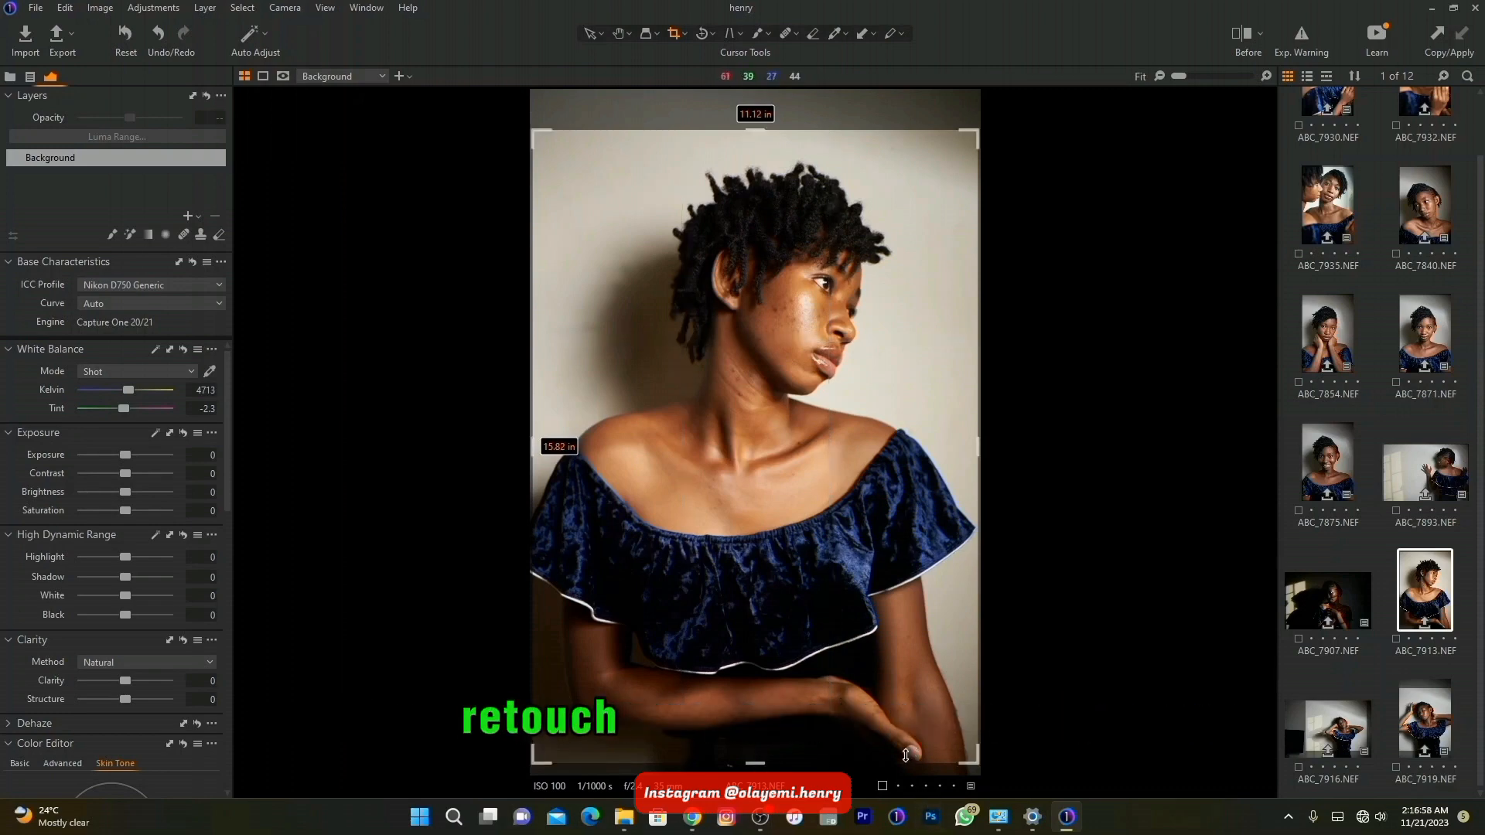
pyautogui.moveTo(751, 128); pyautogui.dragTo(754, 138)
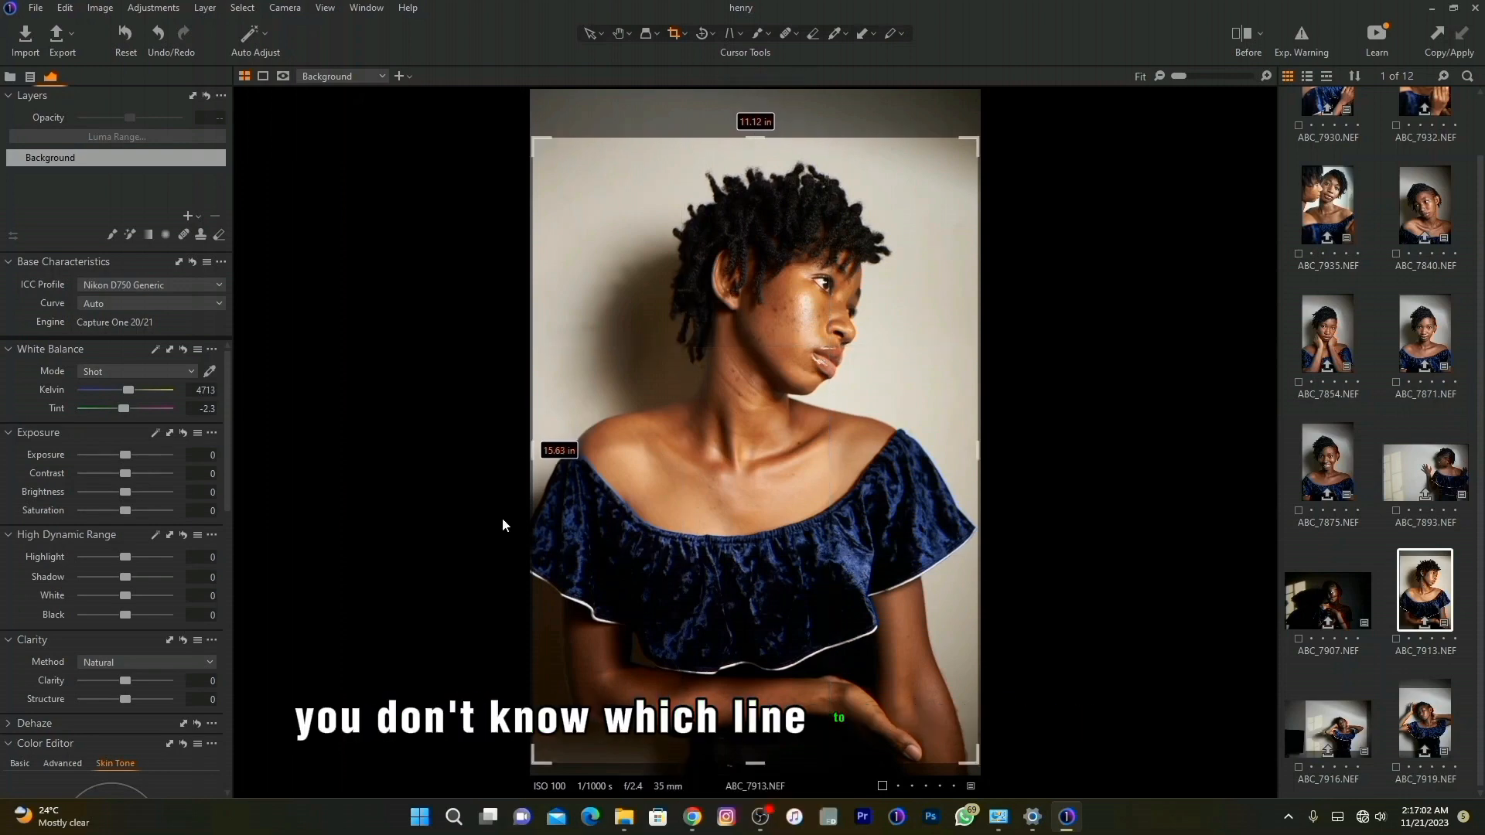
pyautogui.moveTo(532, 451); pyautogui.dragTo(494, 454)
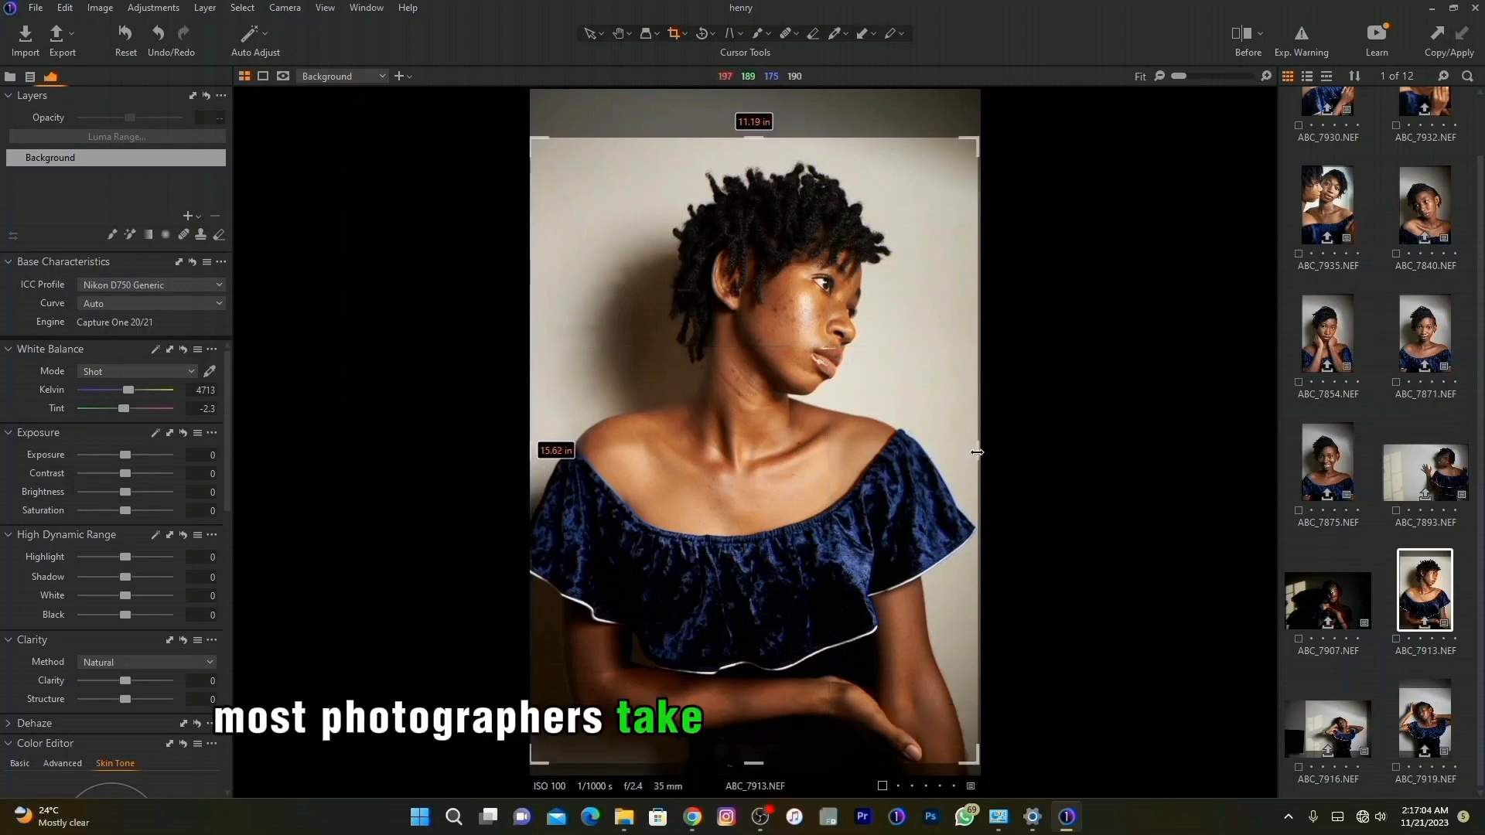
pyautogui.moveTo(978, 455); pyautogui.dragTo(1038, 460)
pyautogui.click(618, 34)
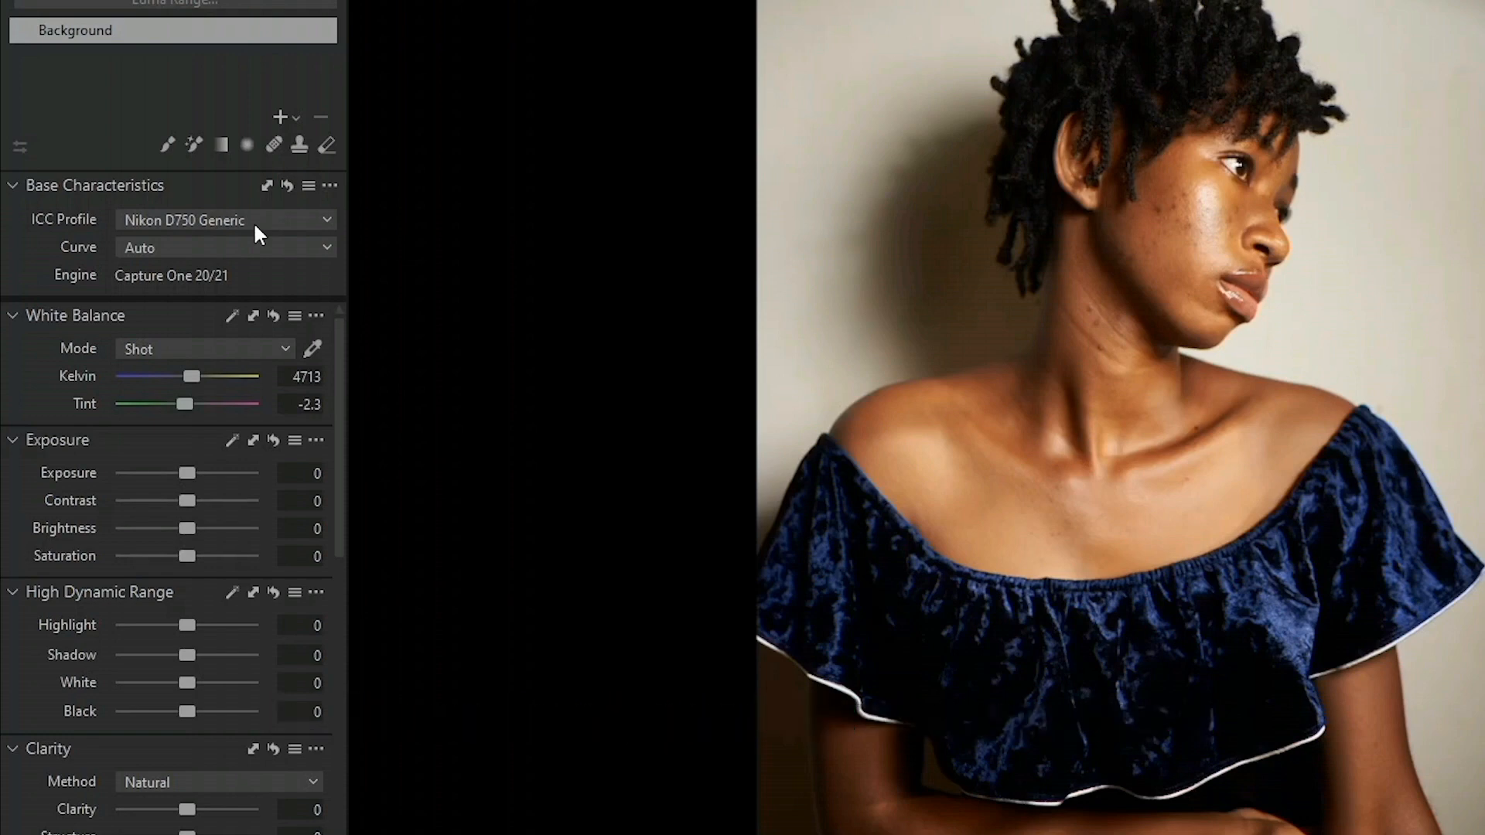
# Change the portrait's ICC profile to Nikon D750 ProStandard
pyautogui.click(190, 219)
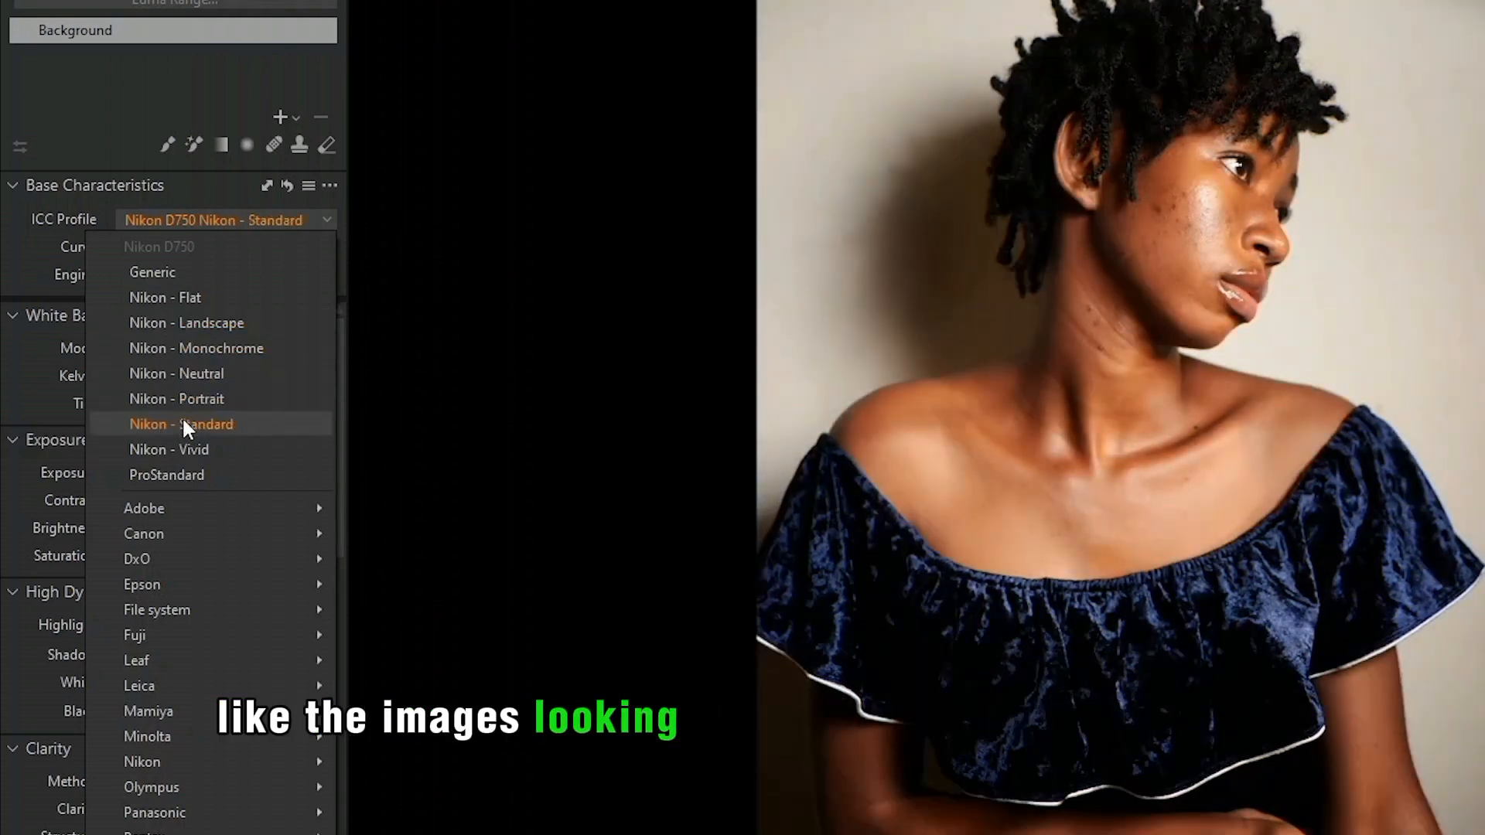
pyautogui.click(195, 477)
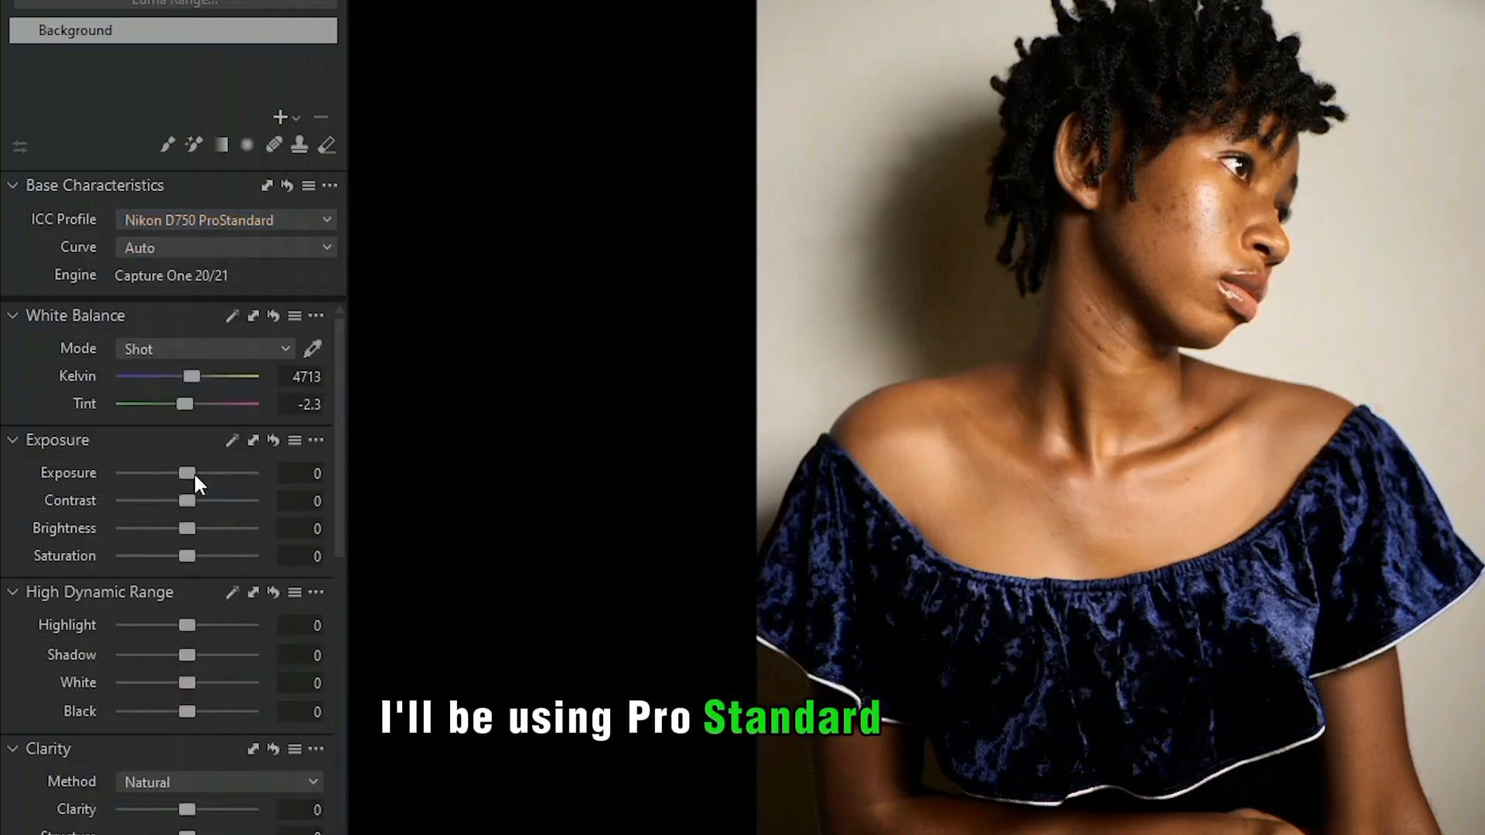
# Compare the skin tones before and after the profile change in a split view, both on the face and across the whole portrait
pyautogui.hotkey('shift', 'y')
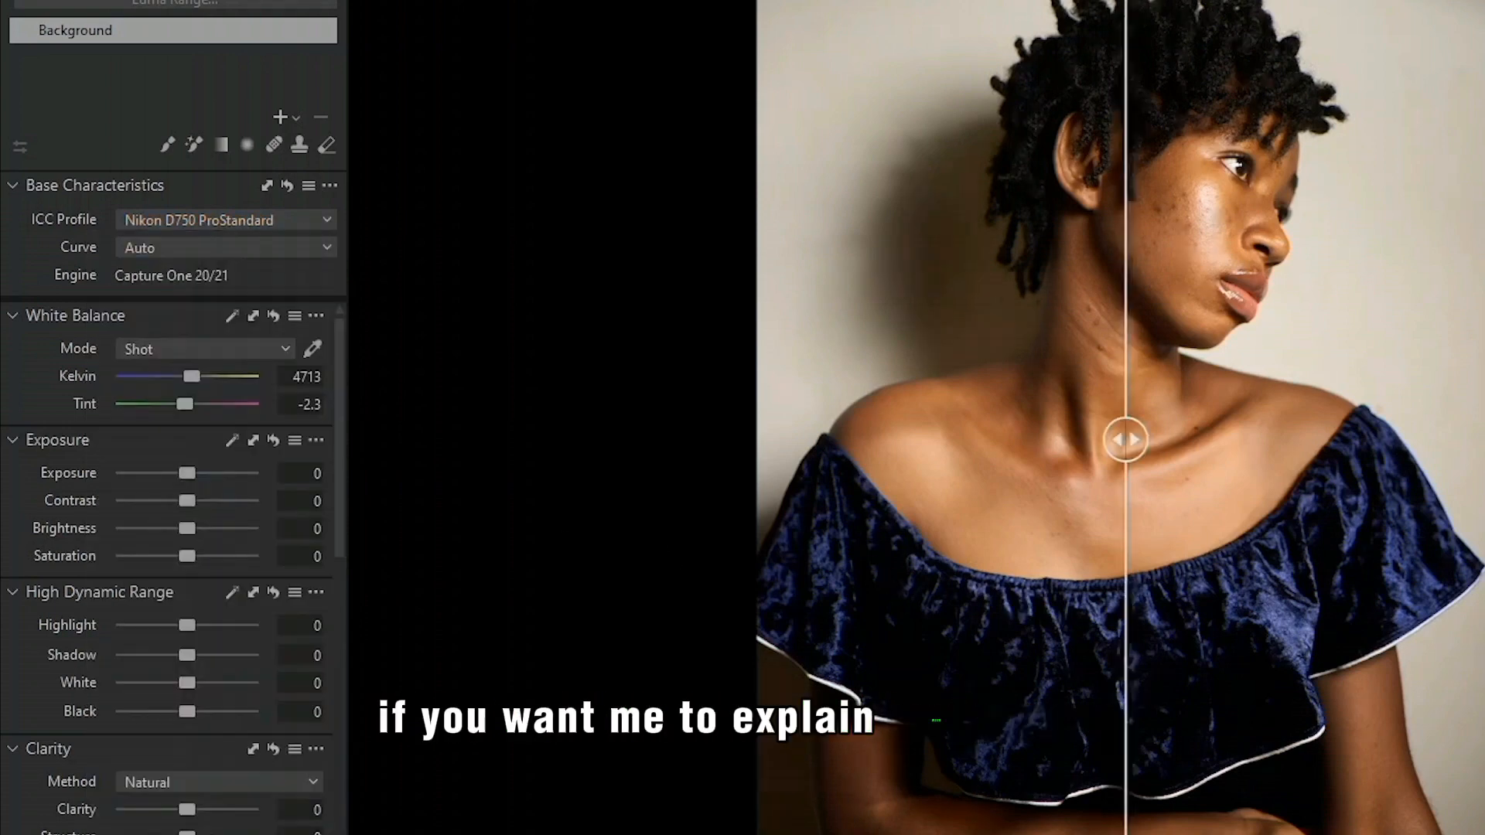
pyautogui.moveTo(1125, 447); pyautogui.dragTo(842, 477)
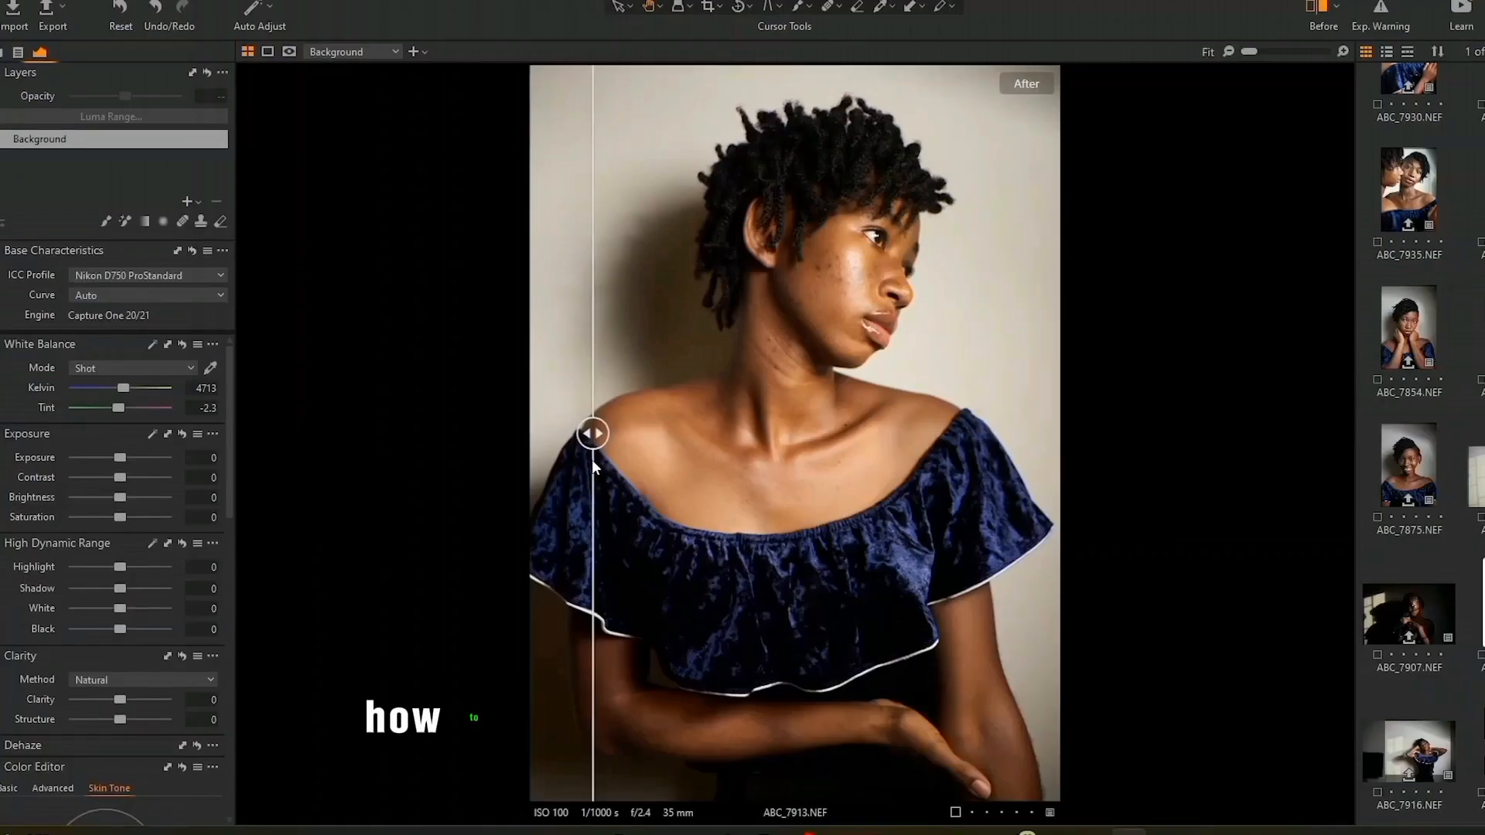
pyautogui.scroll(3, 792, 292)
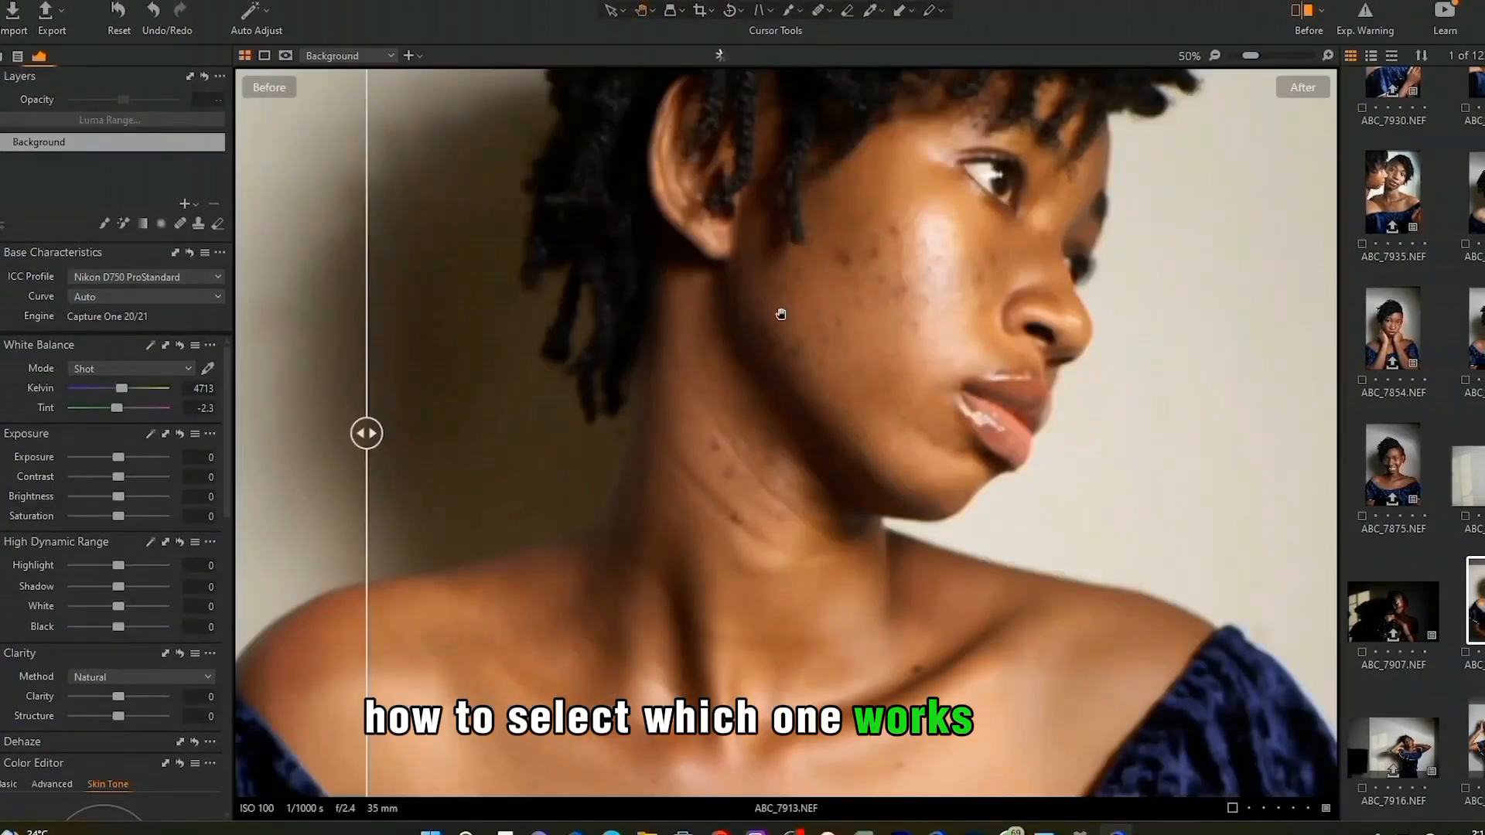
pyautogui.moveTo(367, 433); pyautogui.dragTo(658, 433)
pyautogui.moveTo(758, 465); pyautogui.dragTo(1095, 519)
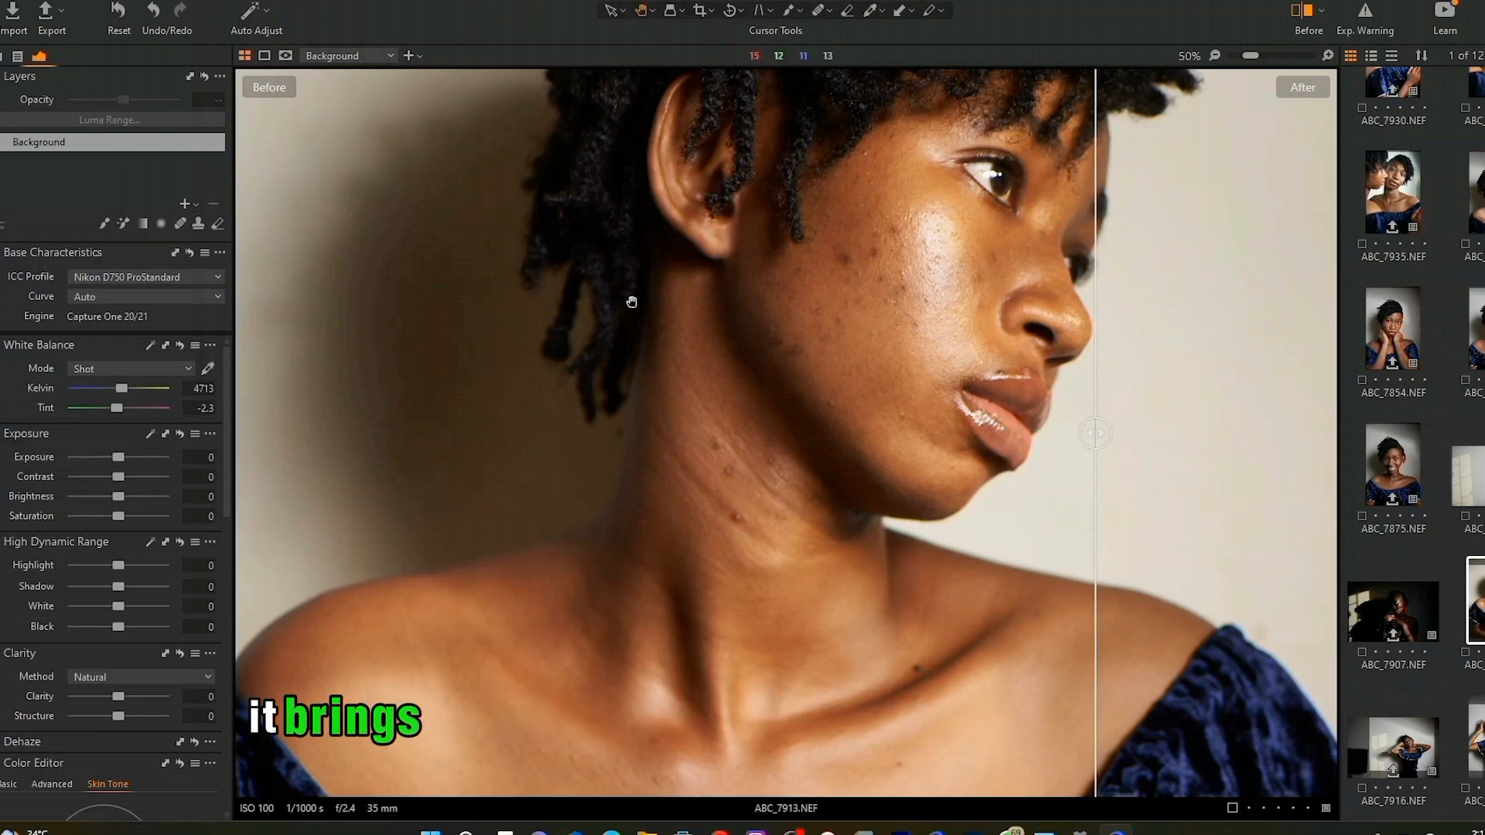
pyautogui.moveTo(1109, 433); pyautogui.dragTo(531, 495)
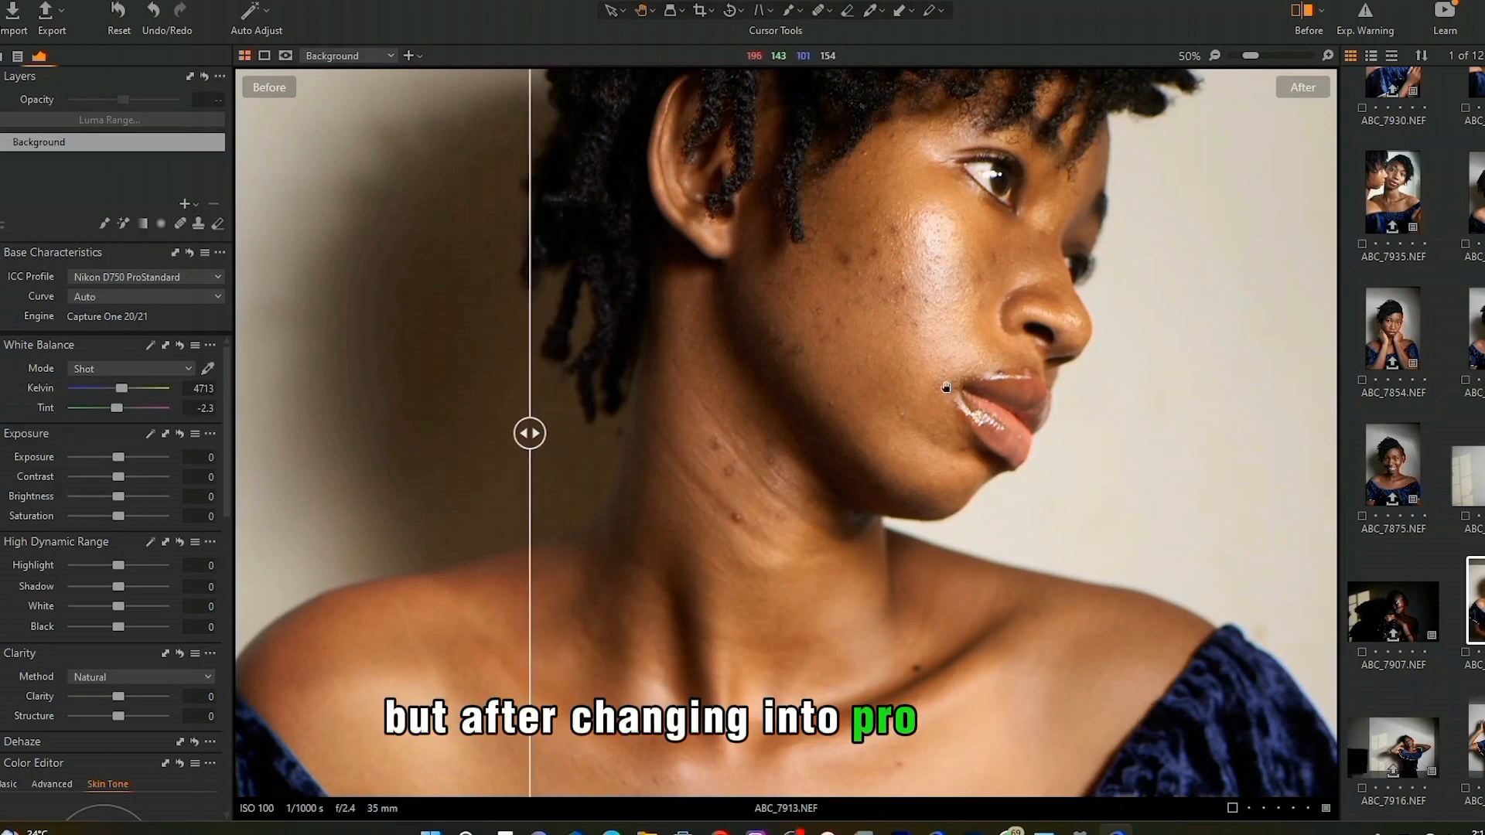
pyautogui.moveTo(530, 433); pyautogui.dragTo(941, 434)
pyautogui.moveTo(1195, 480); pyautogui.dragTo(305, 507)
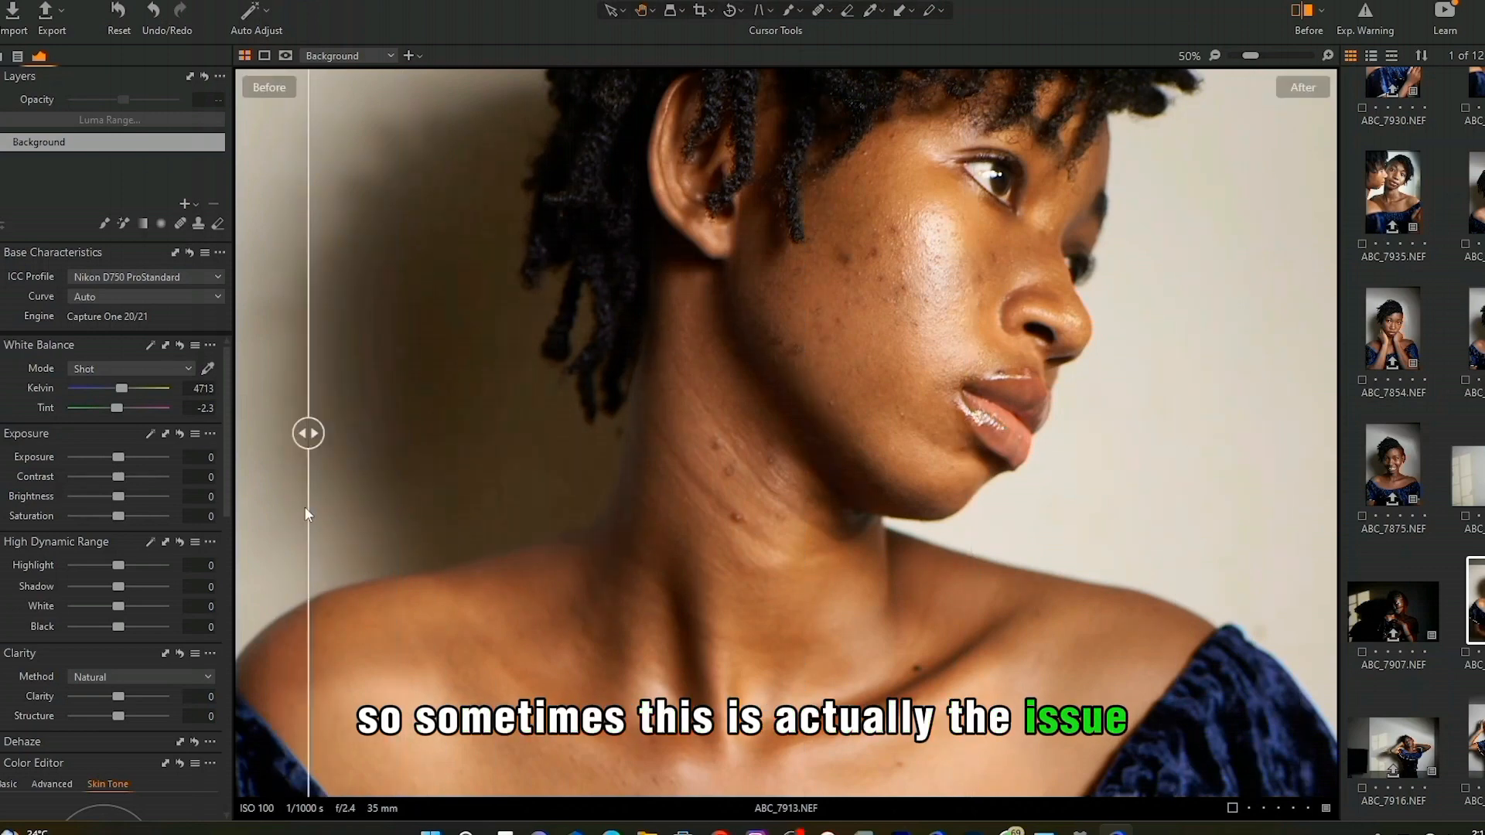
pyautogui.hotkey('ctrl', '0')
pyautogui.moveTo(551, 432); pyautogui.dragTo(281, 466)
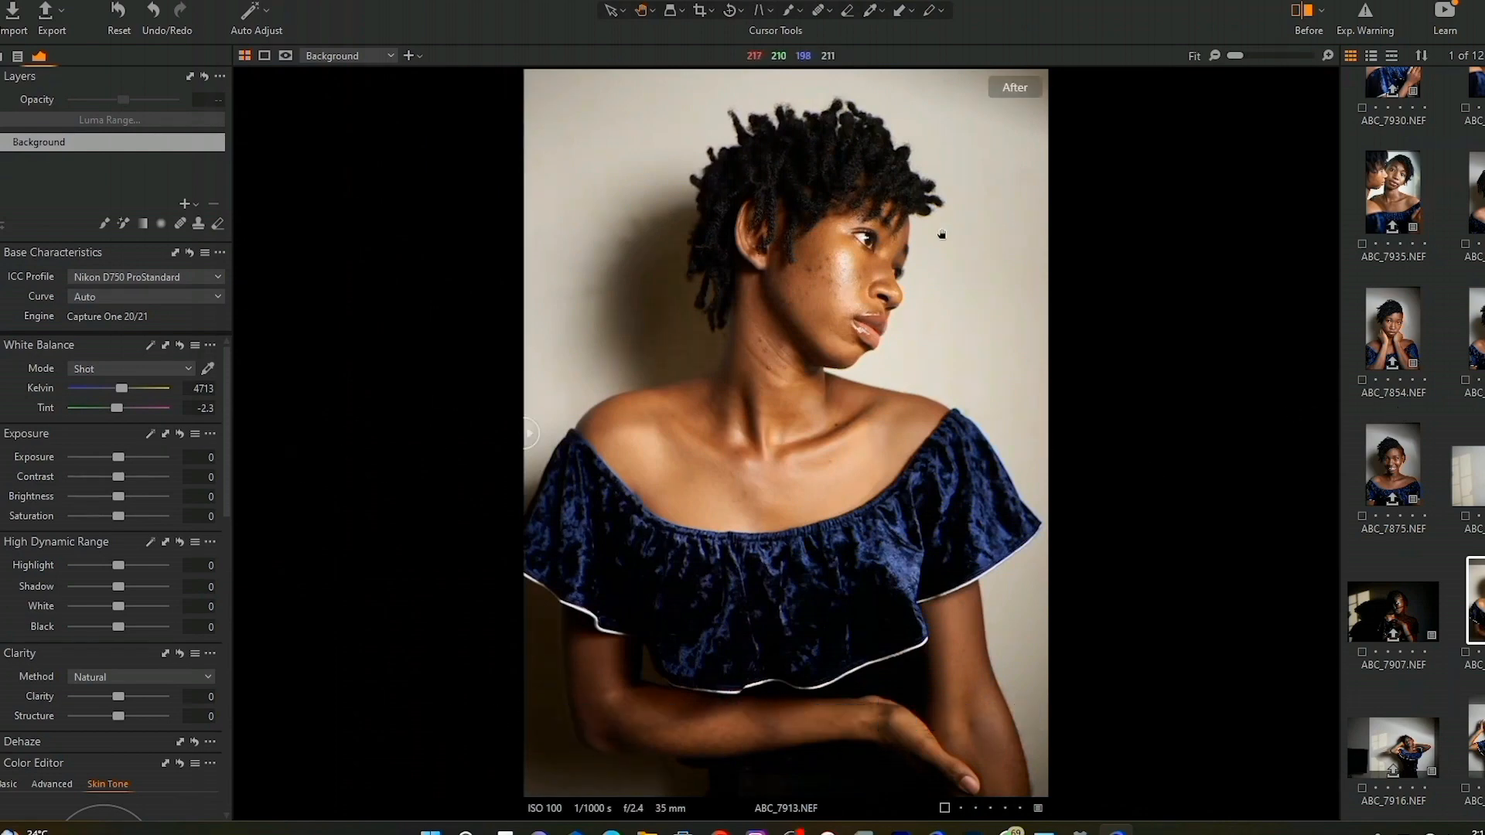
pyautogui.scroll(4, 784, 274)
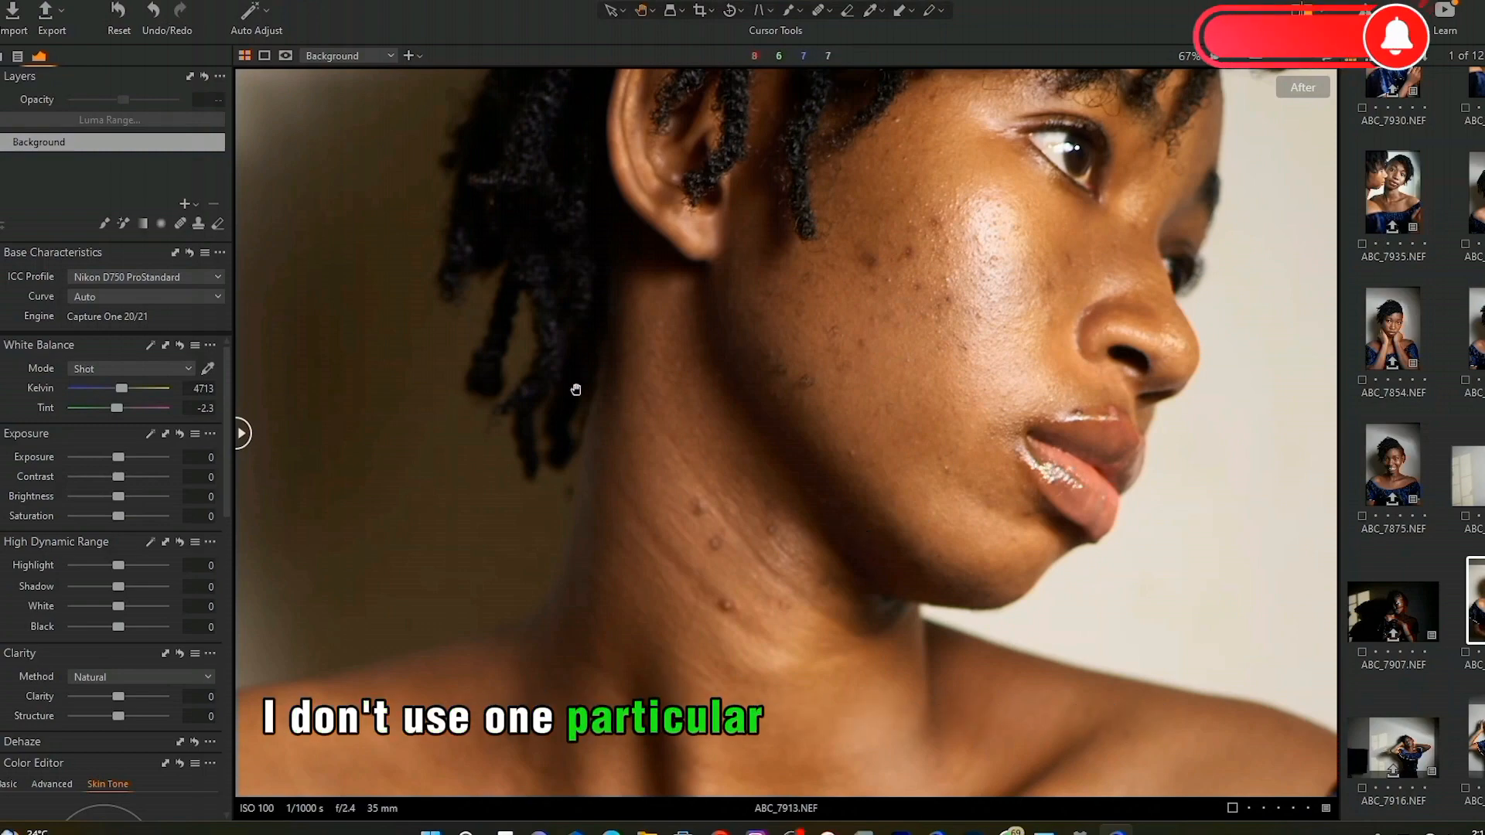
pyautogui.scroll(-4, 573, 391)
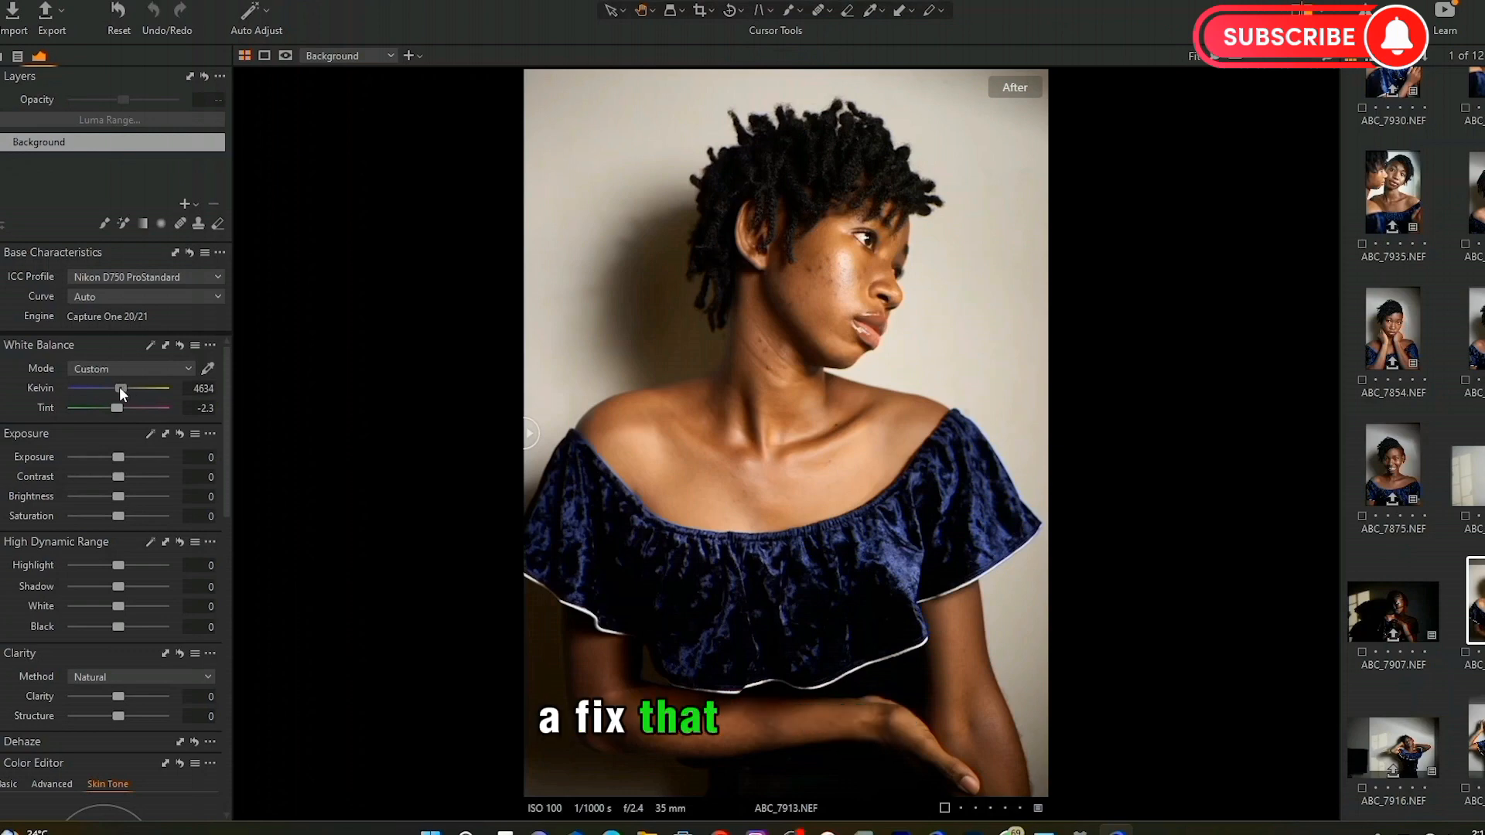
# Set the white balance to 4083 Kelvin with a tint of 1.4 and compare the portrait with its original
pyautogui.moveTo(121, 387); pyautogui.dragTo(117, 389)
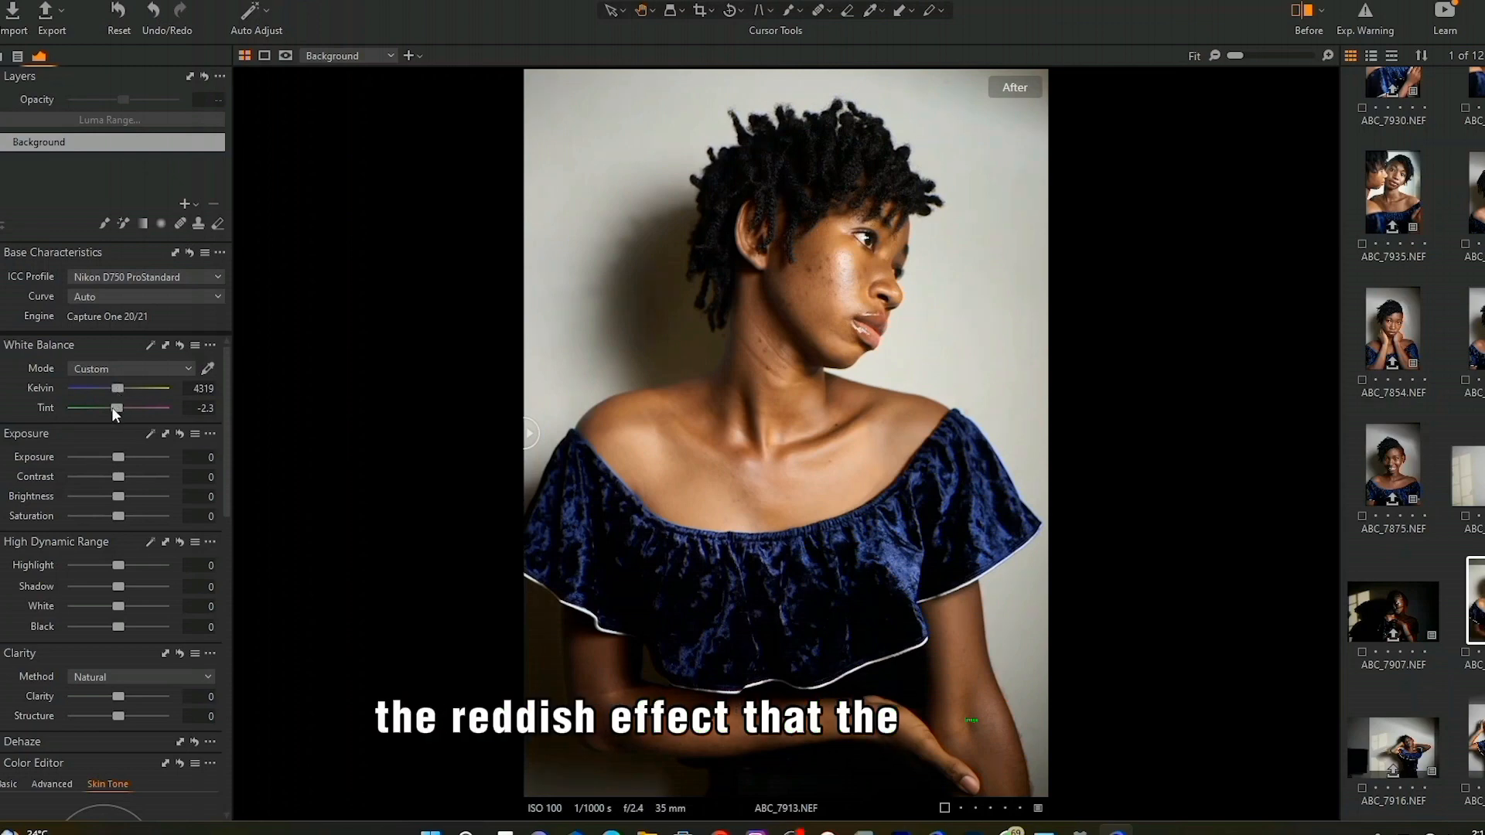
pyautogui.moveTo(112, 407); pyautogui.dragTo(112, 409)
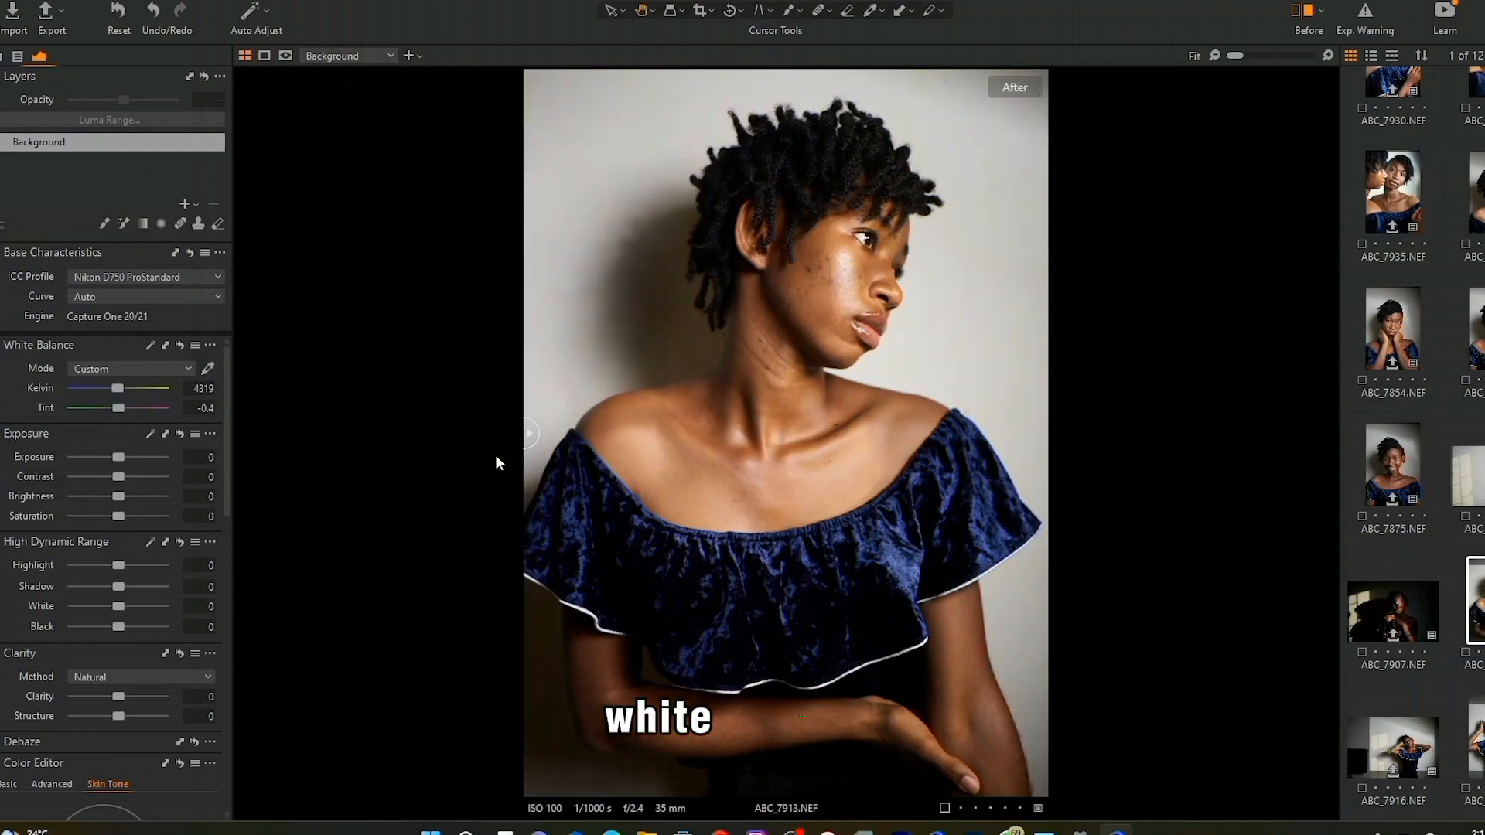
pyautogui.scroll(3, 848, 226)
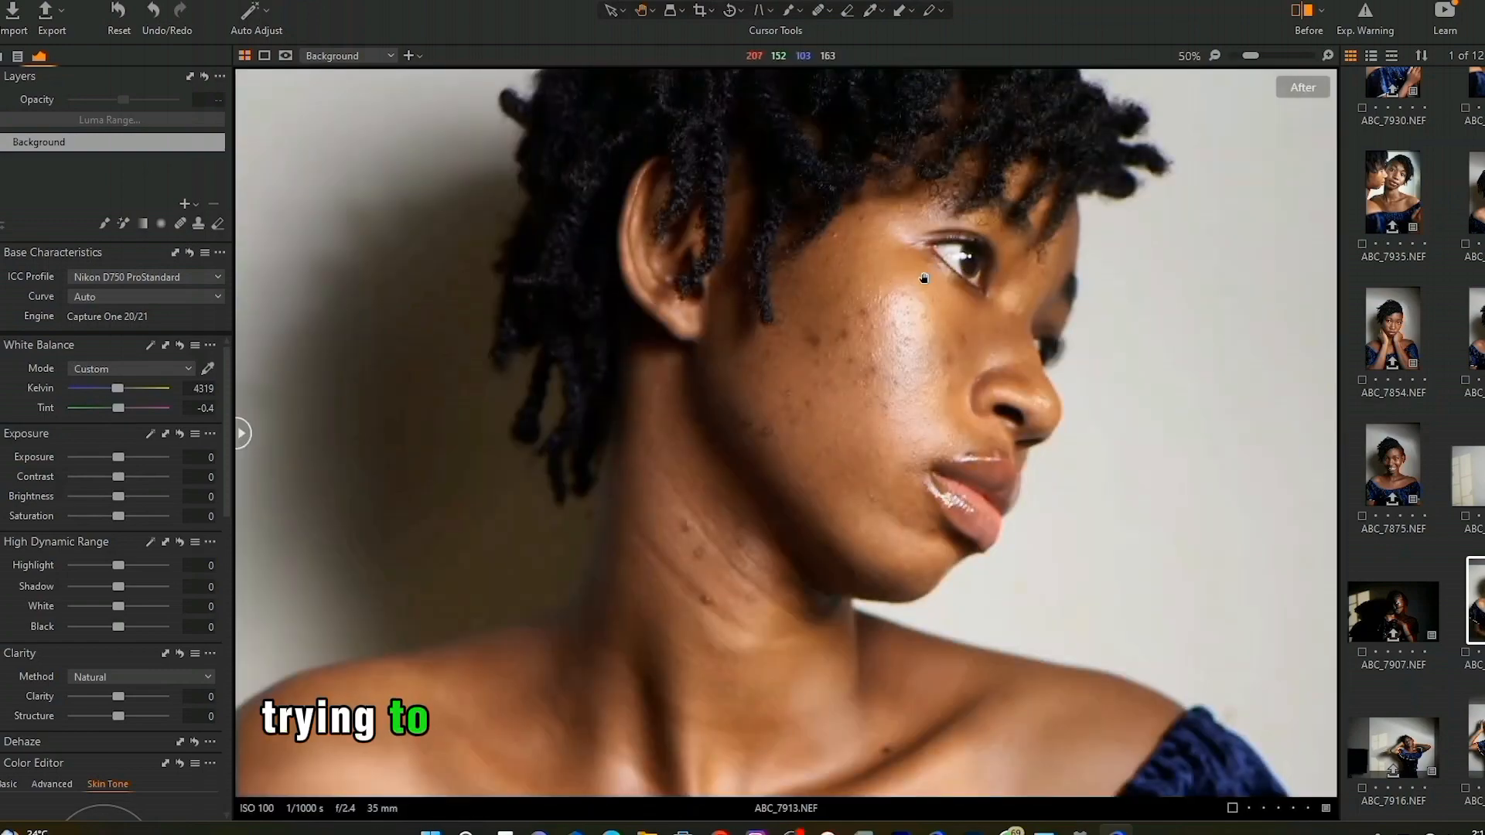
pyautogui.scroll(-3, 924, 280)
pyautogui.scroll(3, 925, 284)
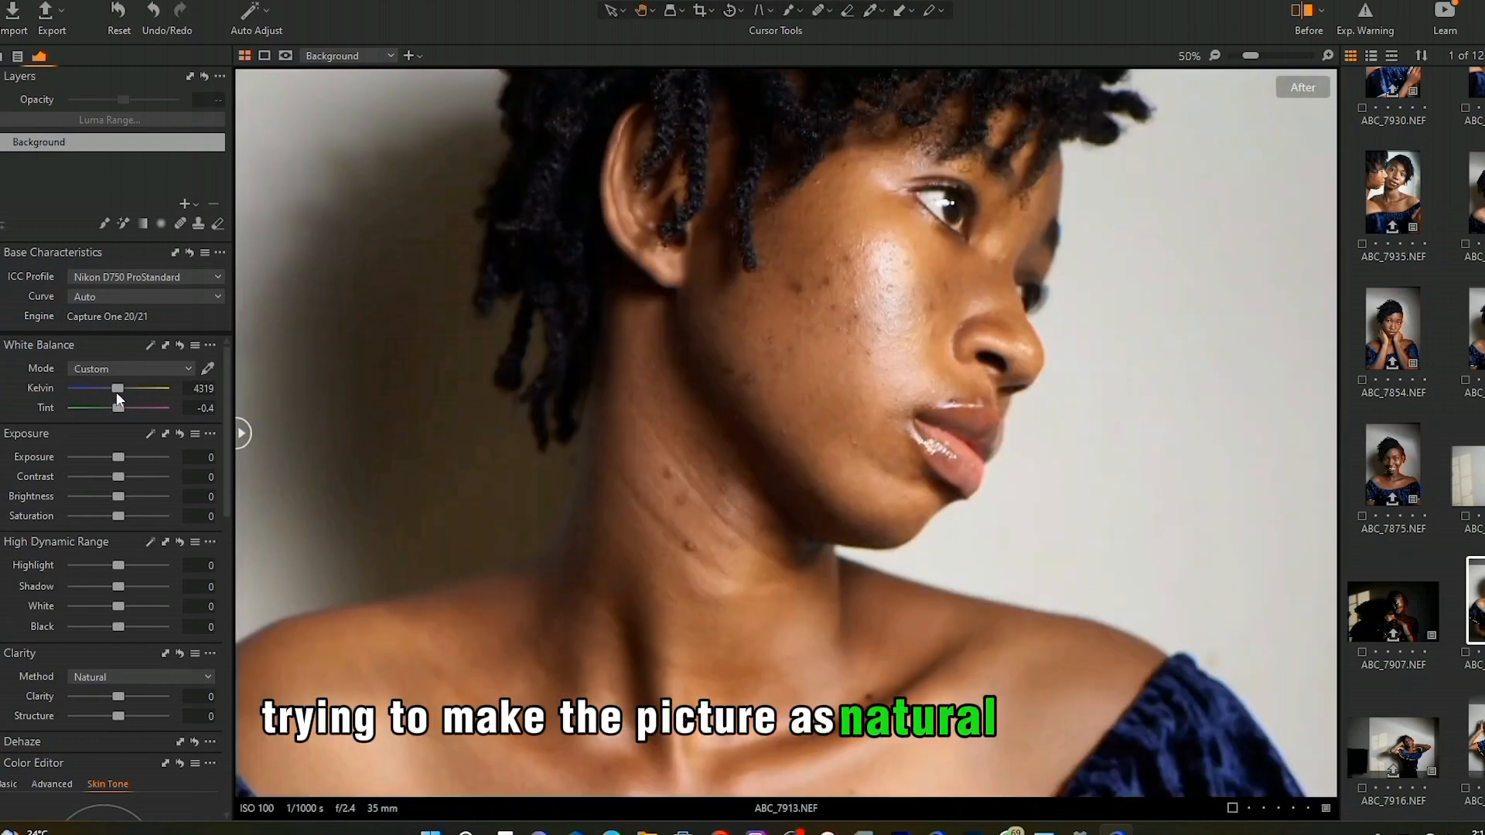
pyautogui.moveTo(112, 391); pyautogui.dragTo(120, 407)
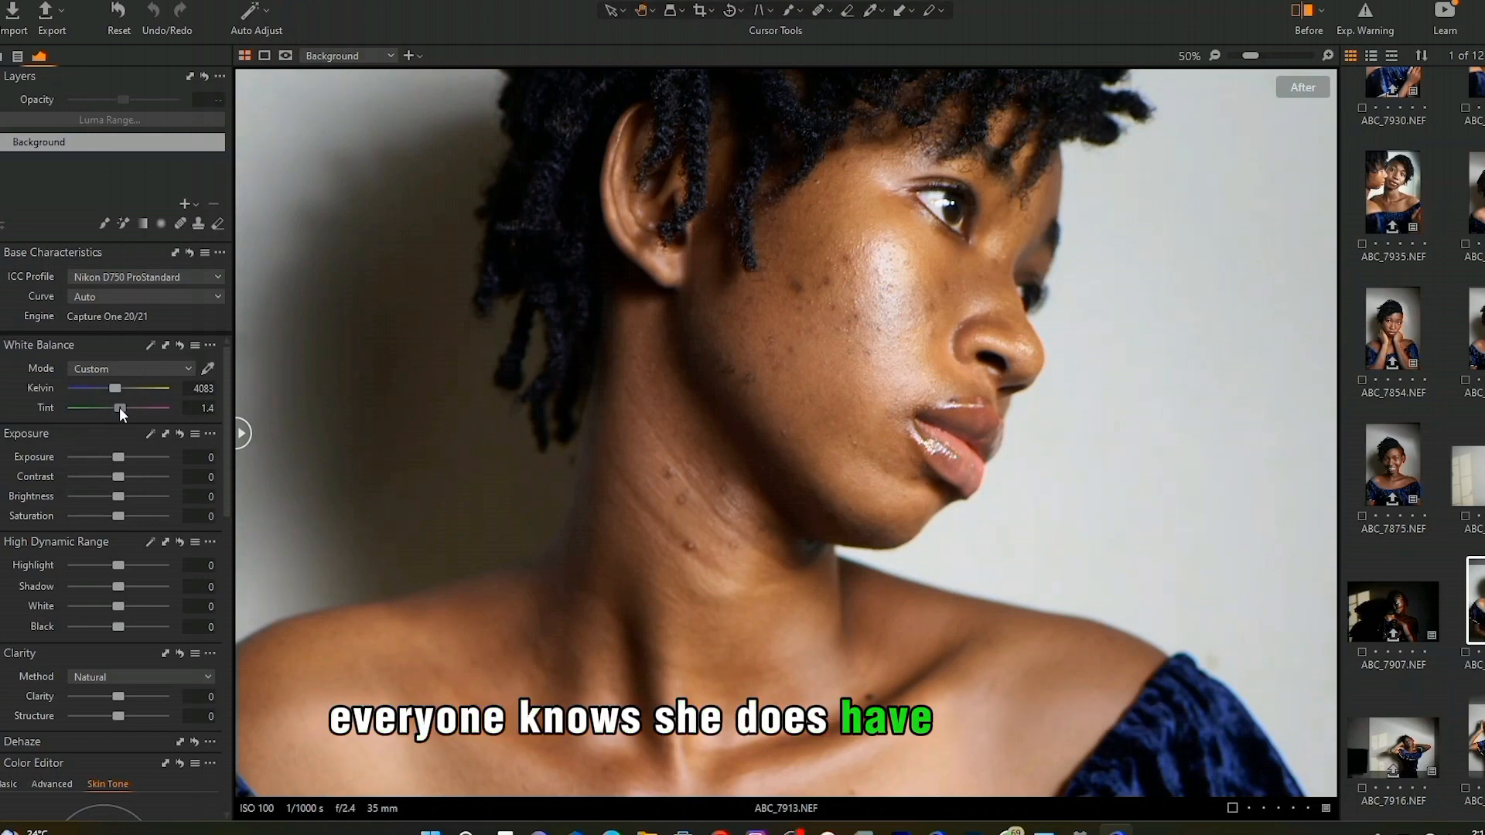
pyautogui.doubleClick(727, 320)
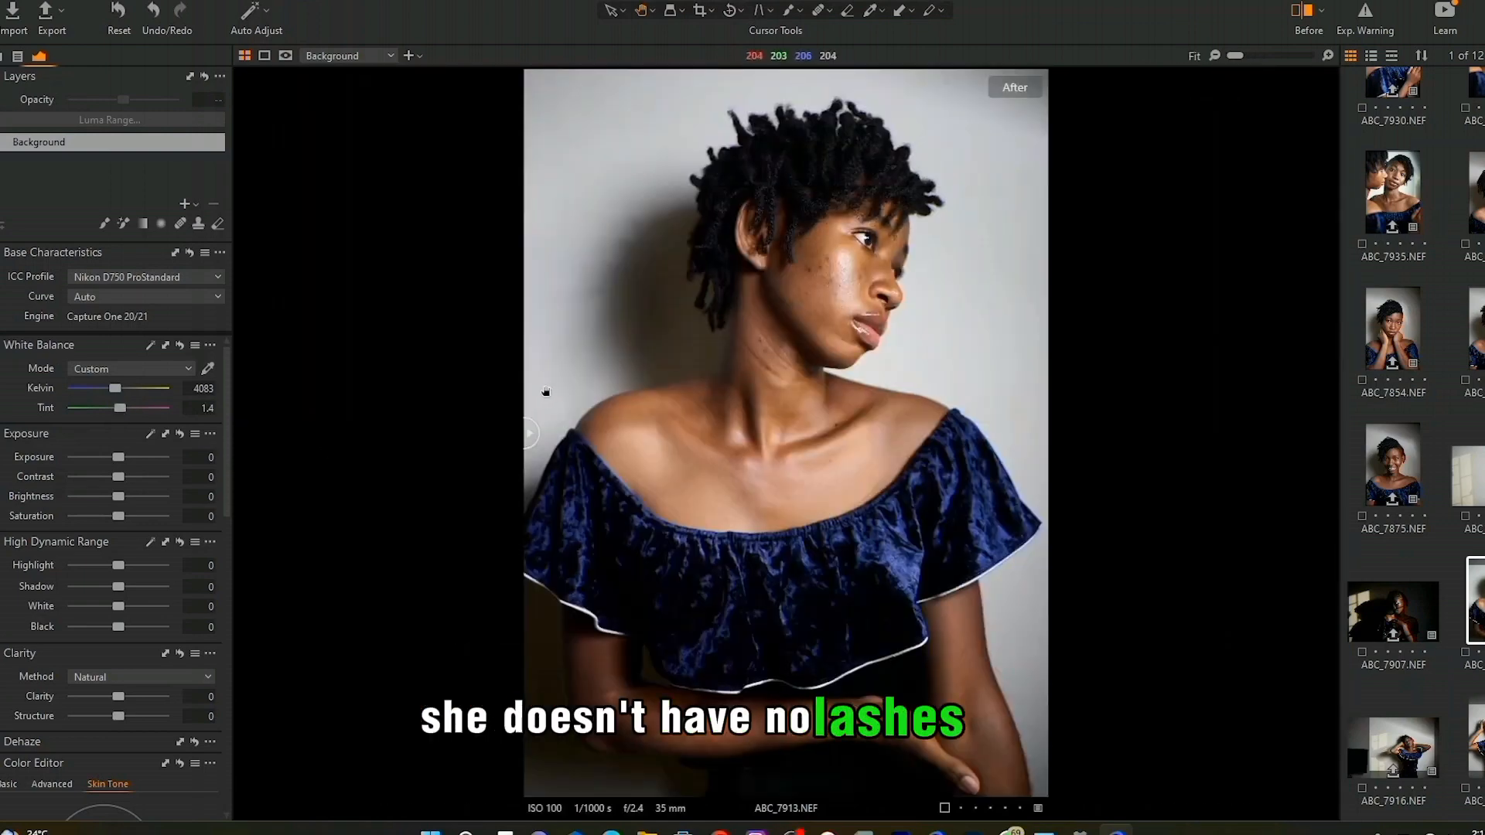
pyautogui.moveTo(529, 433); pyautogui.dragTo(950, 434)
pyautogui.moveTo(1042, 433); pyautogui.dragTo(529, 433)
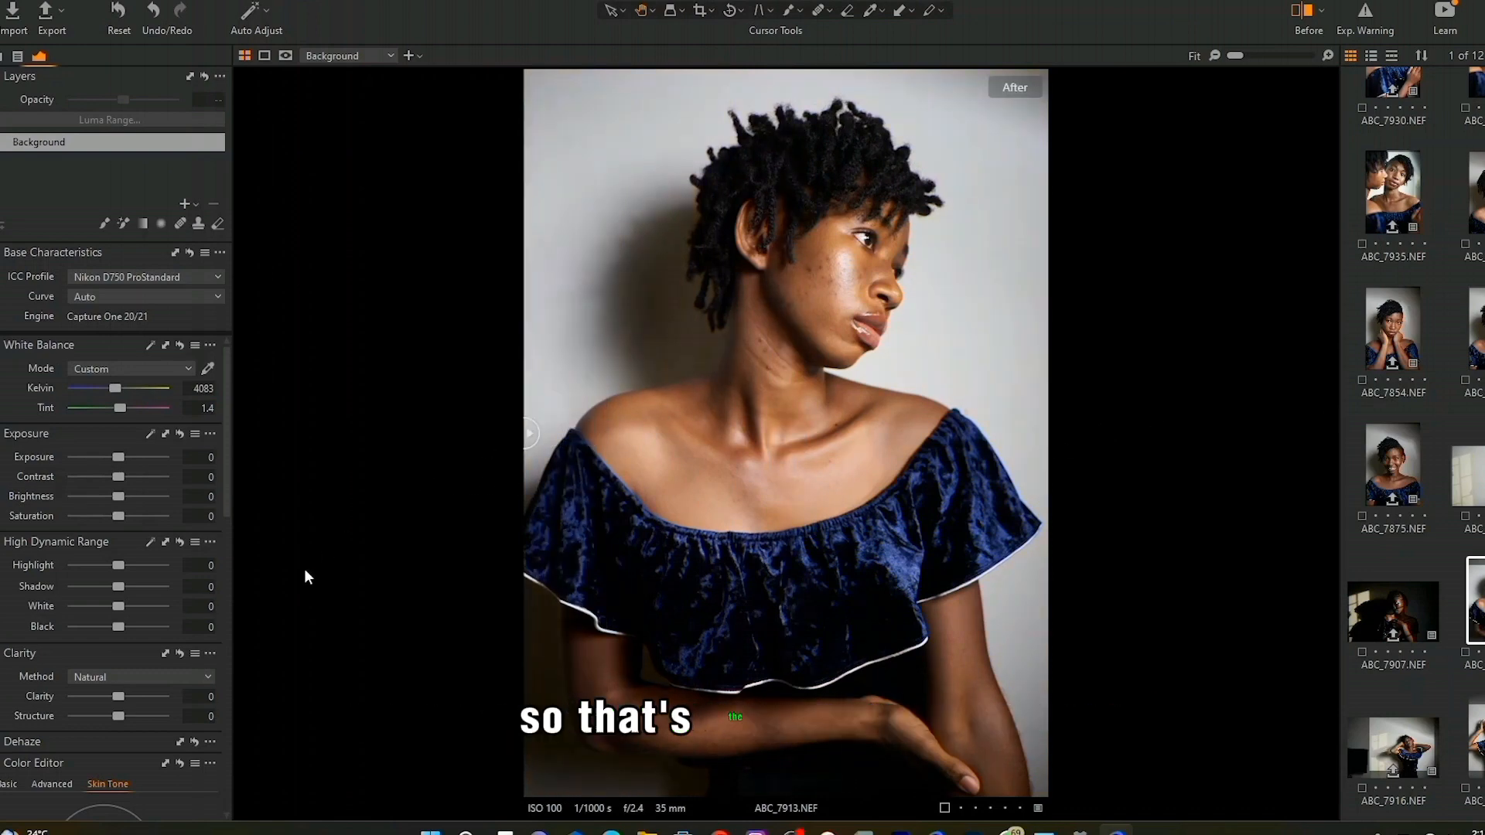
# Set the high dynamic range values to Highlight -73, White -76 and Black -27, checking the effect on the face
pyautogui.moveTo(109, 564); pyautogui.dragTo(83, 634)
pyautogui.scroll(4, 817, 270)
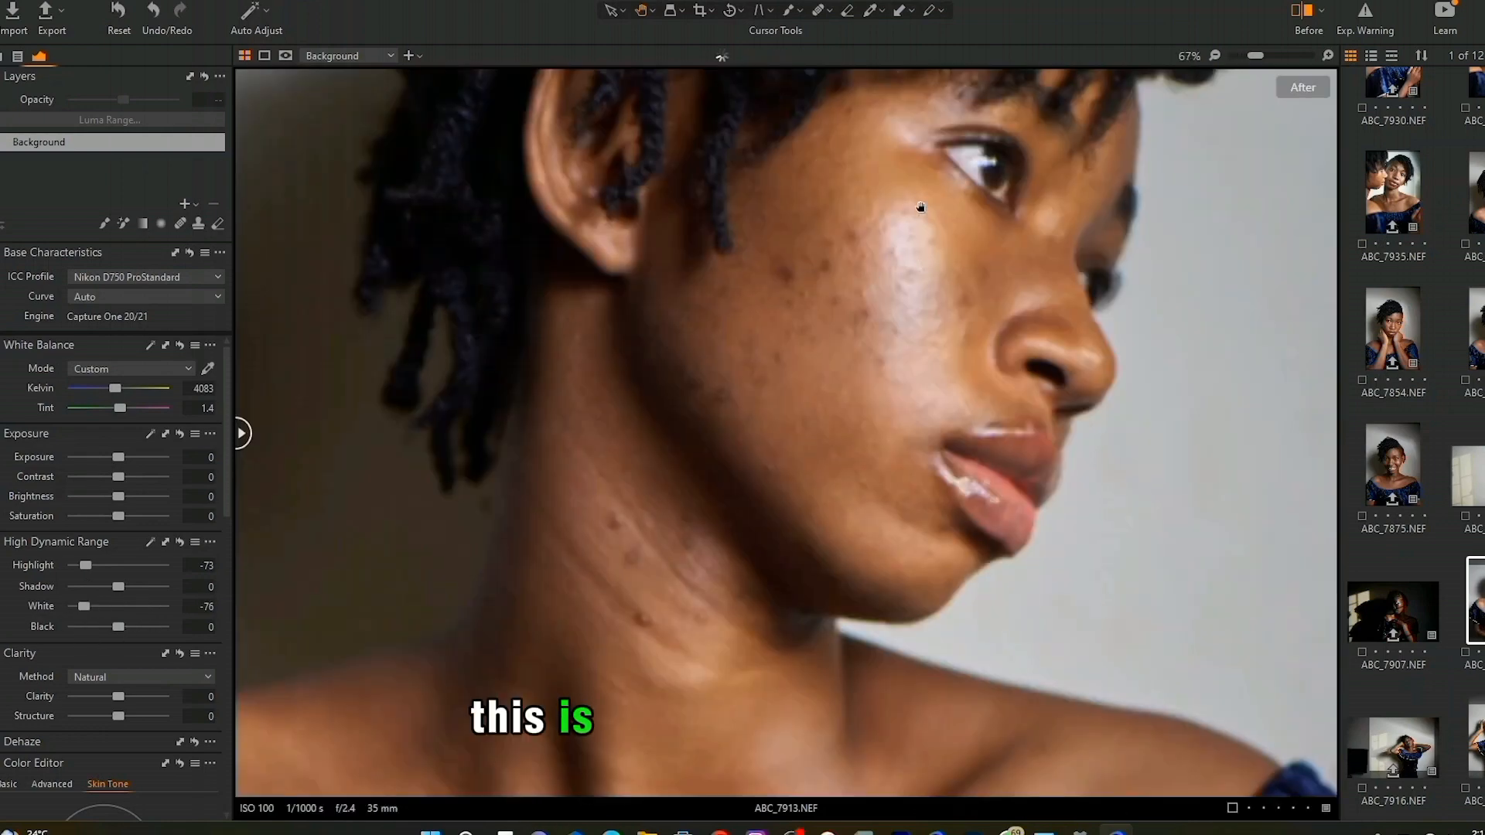
pyautogui.scroll(-4, 921, 207)
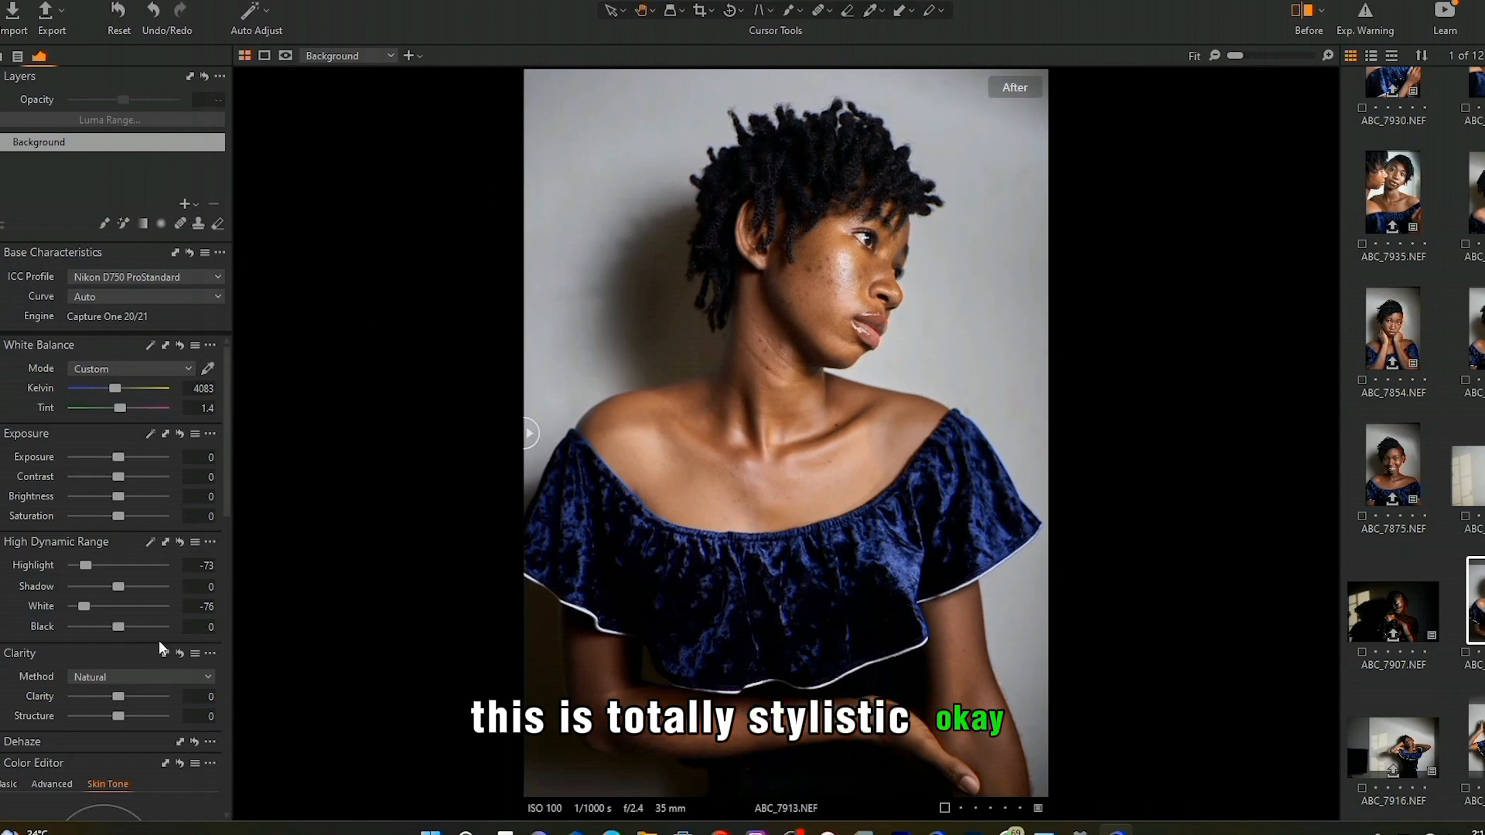
pyautogui.moveTo(119, 629); pyautogui.dragTo(109, 635)
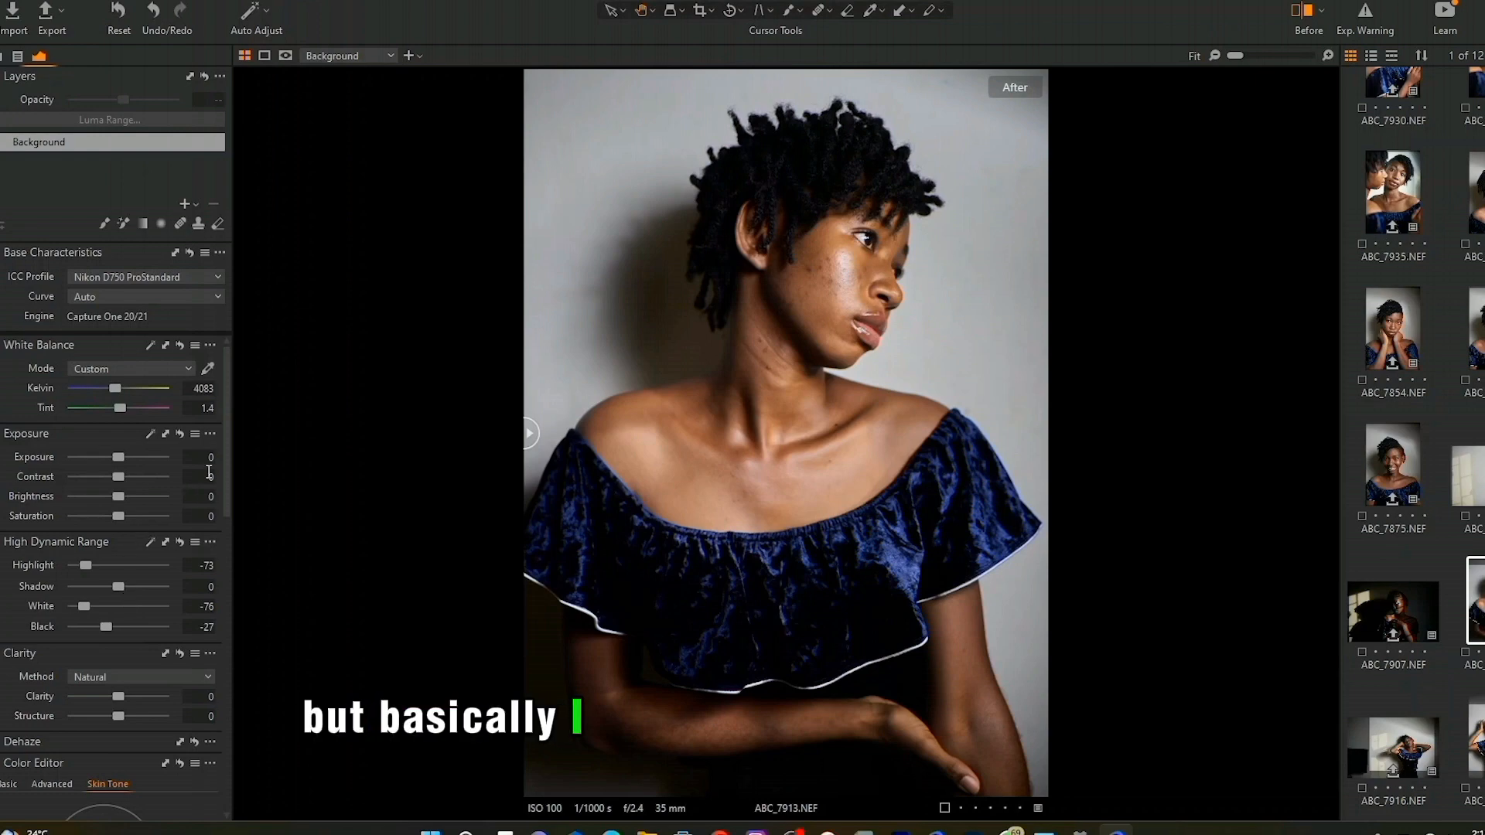
pyautogui.scroll(5, 822, 242)
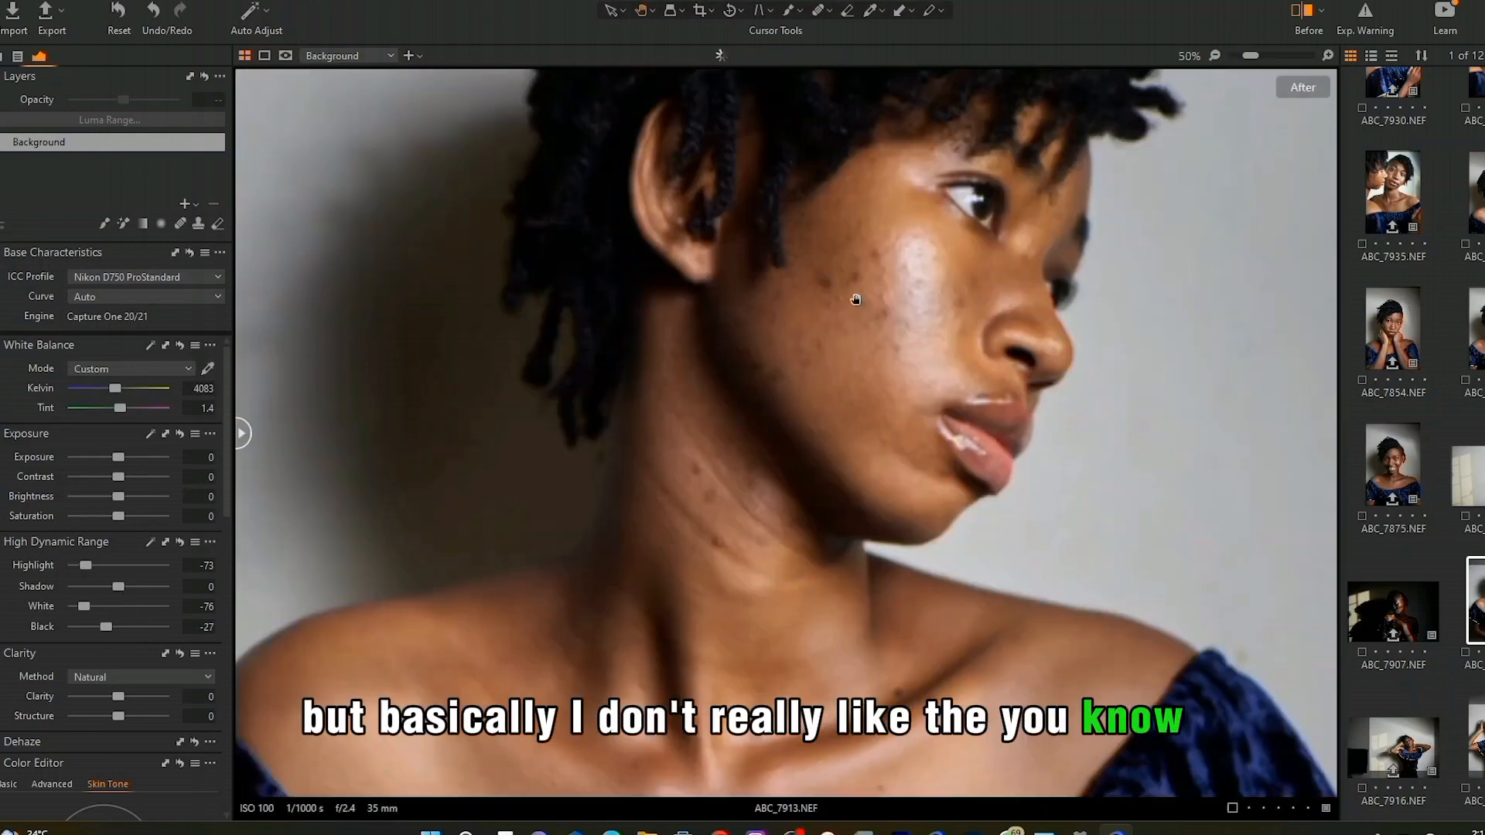
pyautogui.scroll(-5, 855, 299)
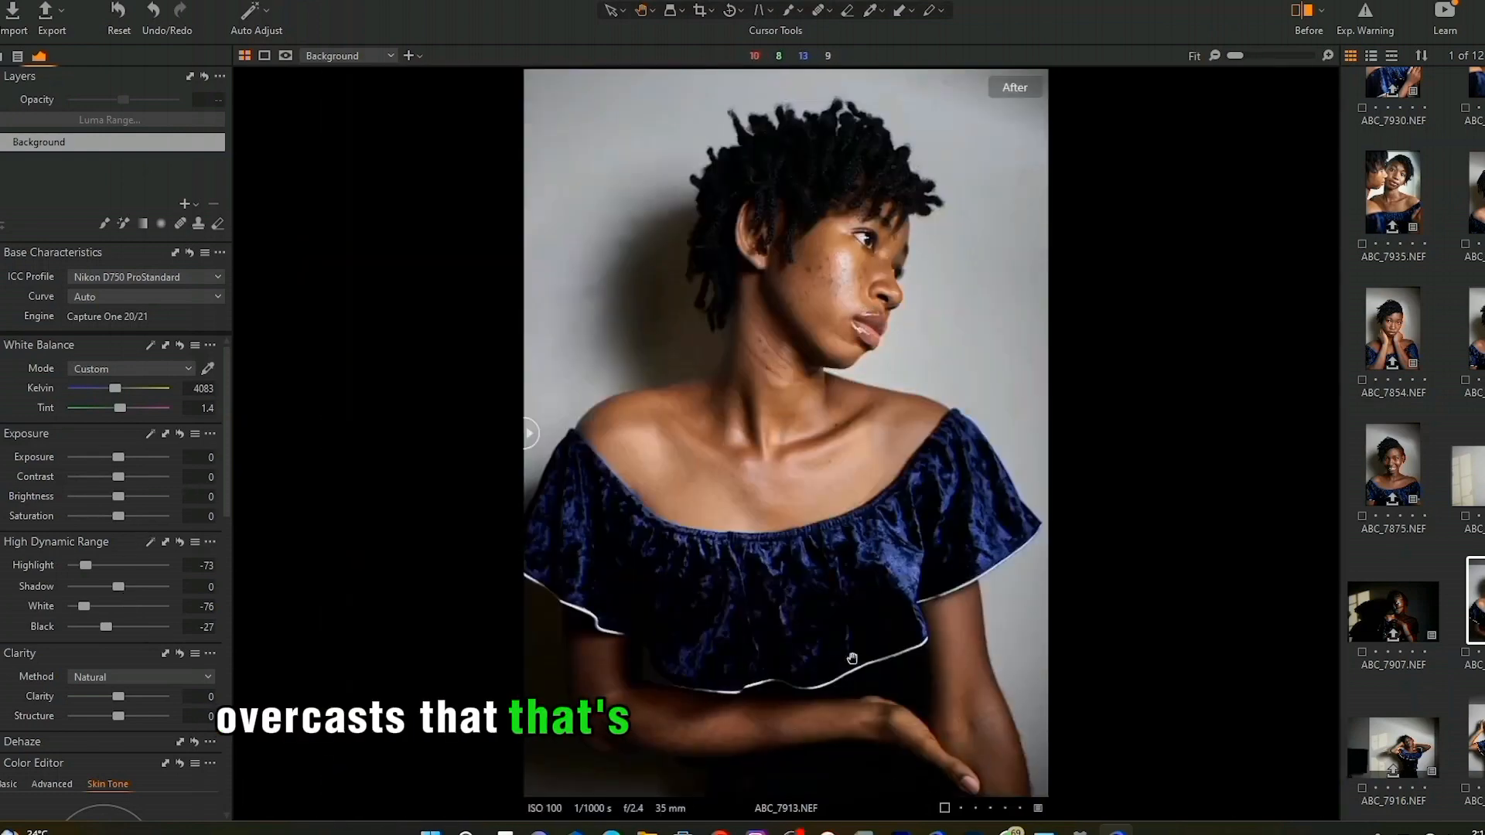
# Mask both arms, the hand and the dark wall beside the lower arm on a new adjustment layer with the Magic Brush
pyautogui.click(790, 11)
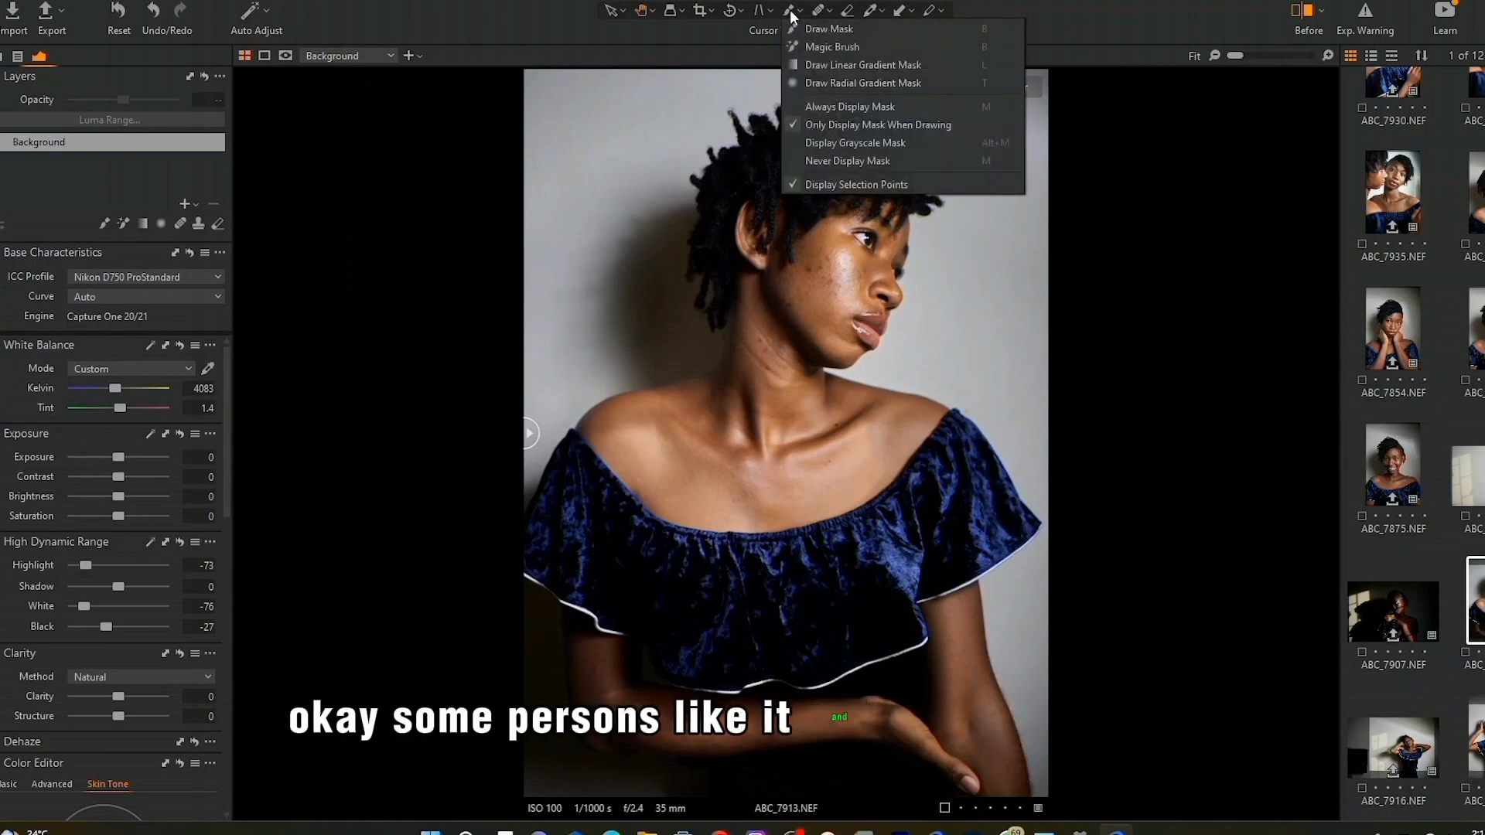
pyautogui.click(790, 11)
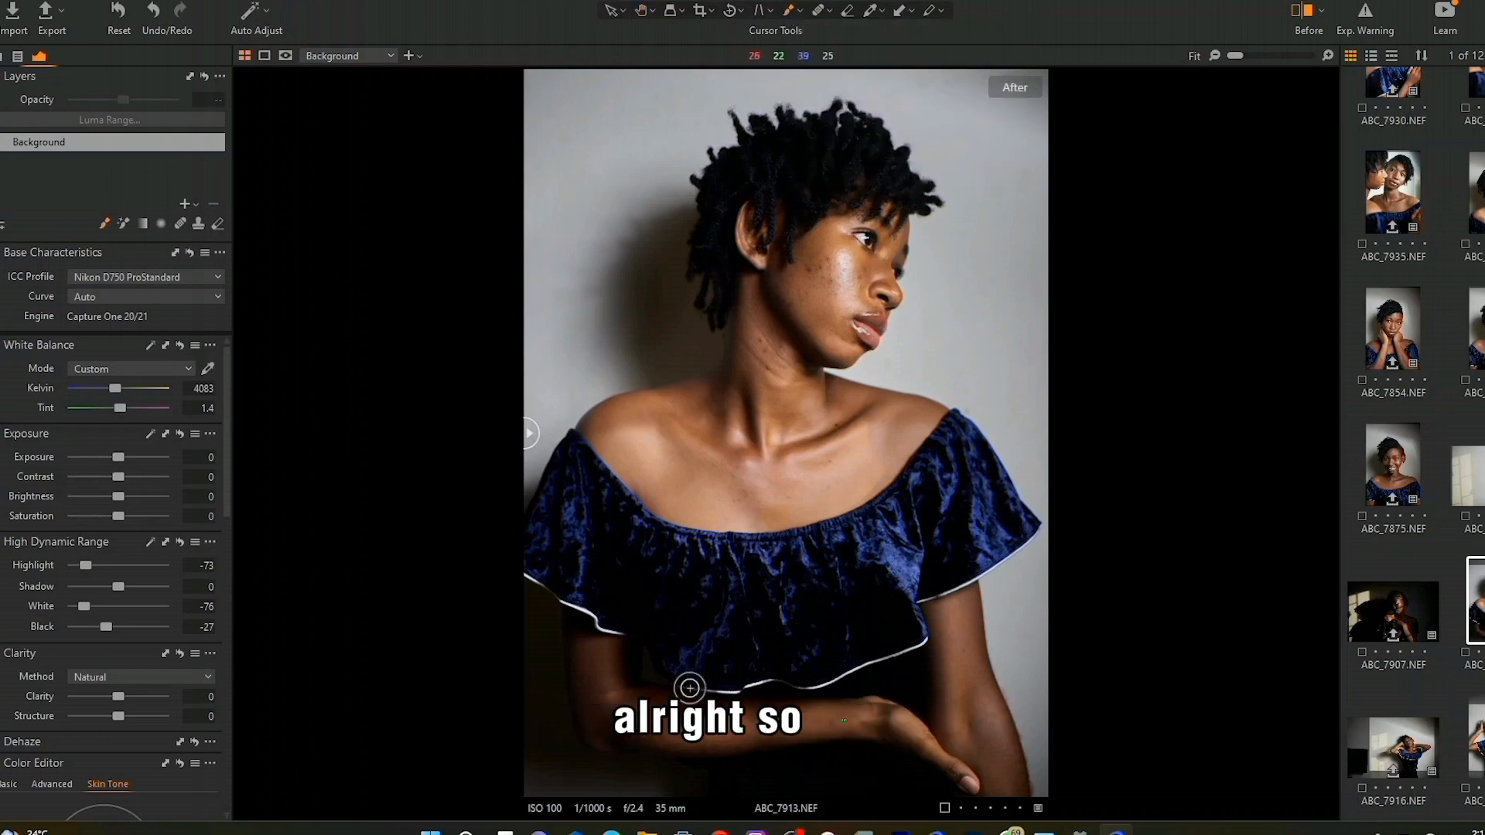
pyautogui.click(790, 11)
pyautogui.click(810, 45)
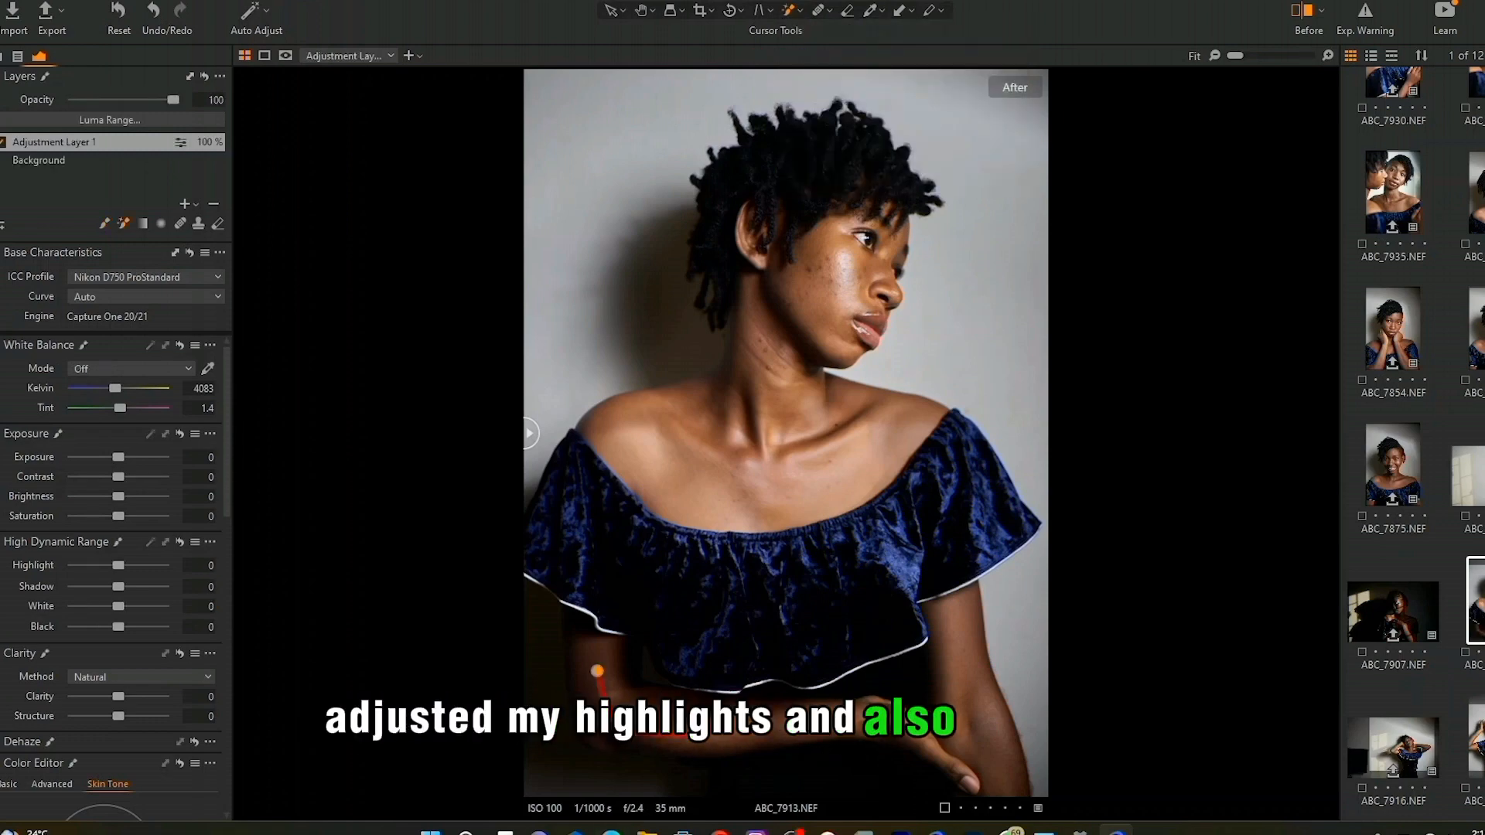
pyautogui.click(597, 671)
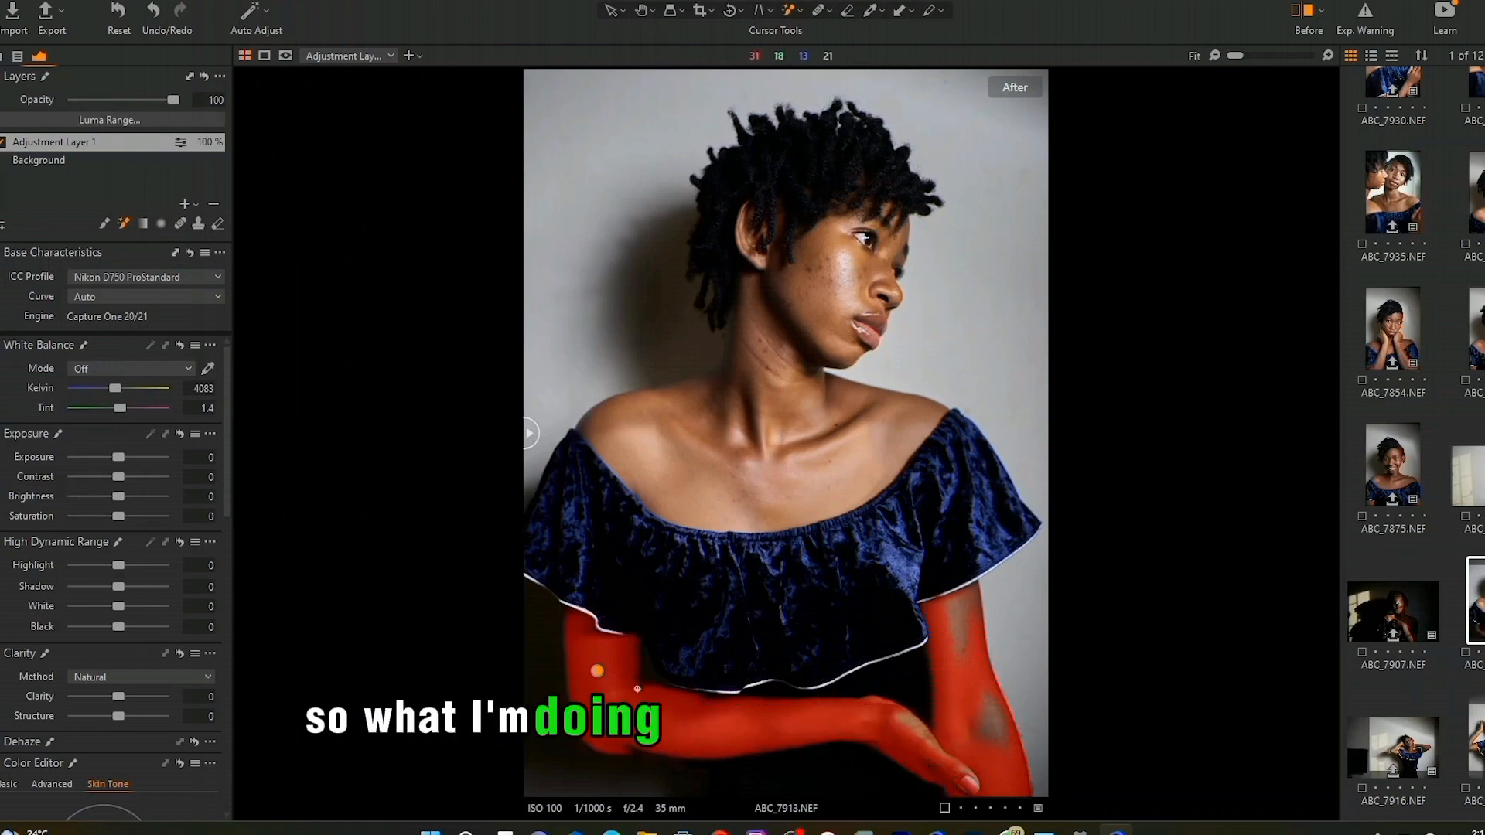
pyautogui.click(624, 746)
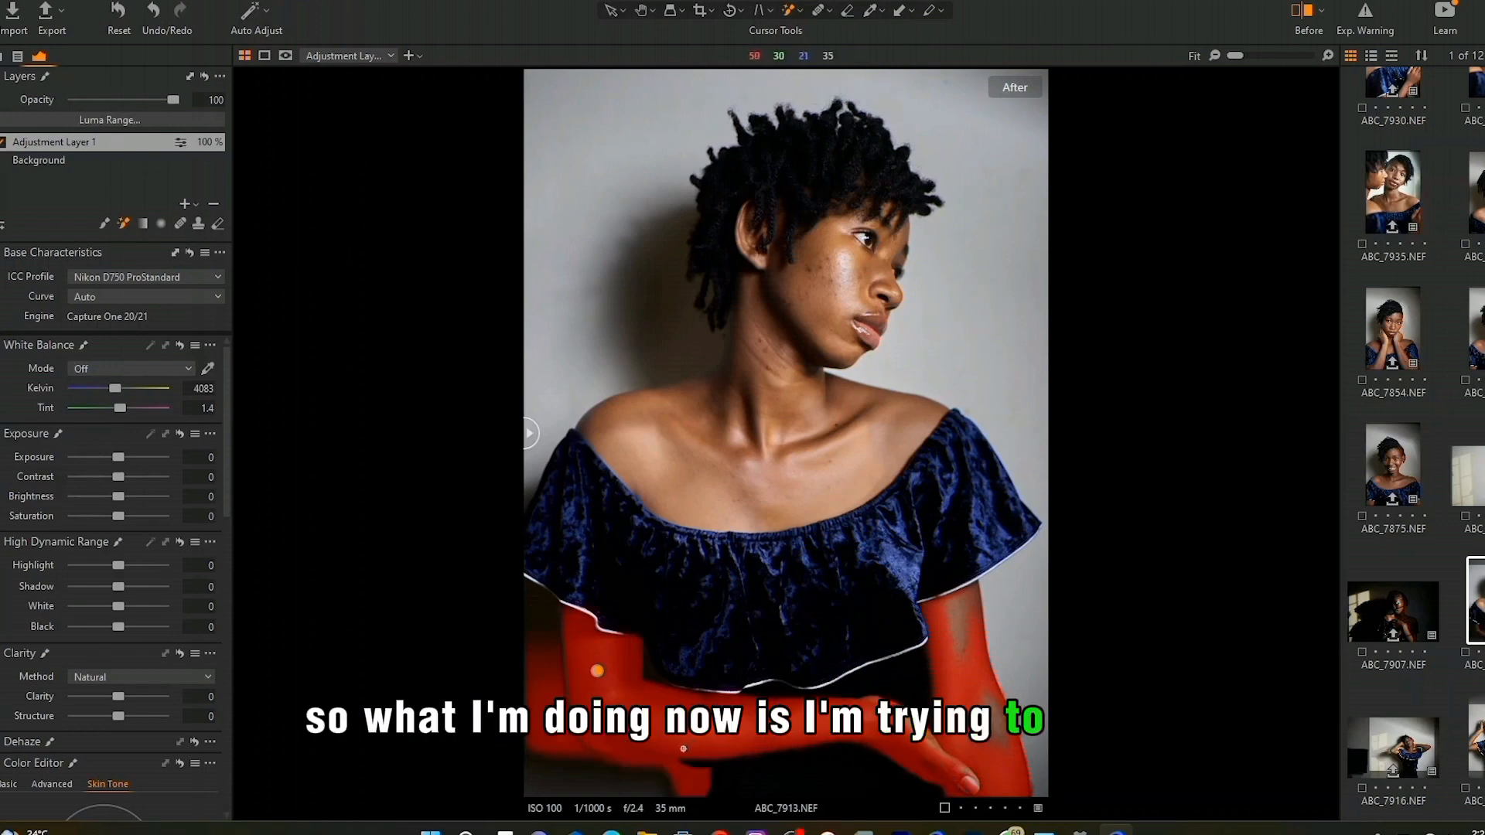
pyautogui.click(956, 628)
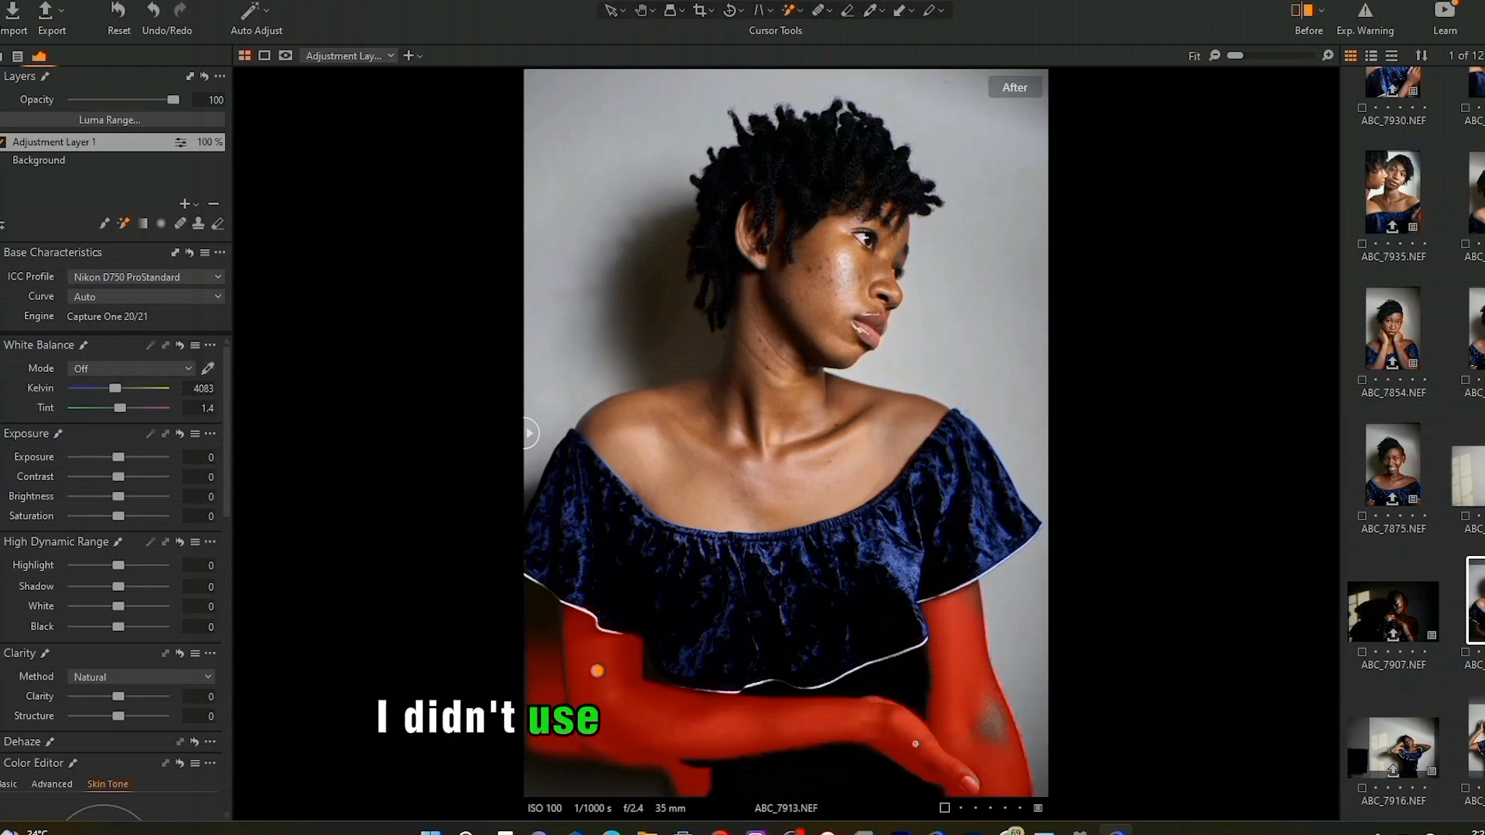
pyautogui.click(993, 750)
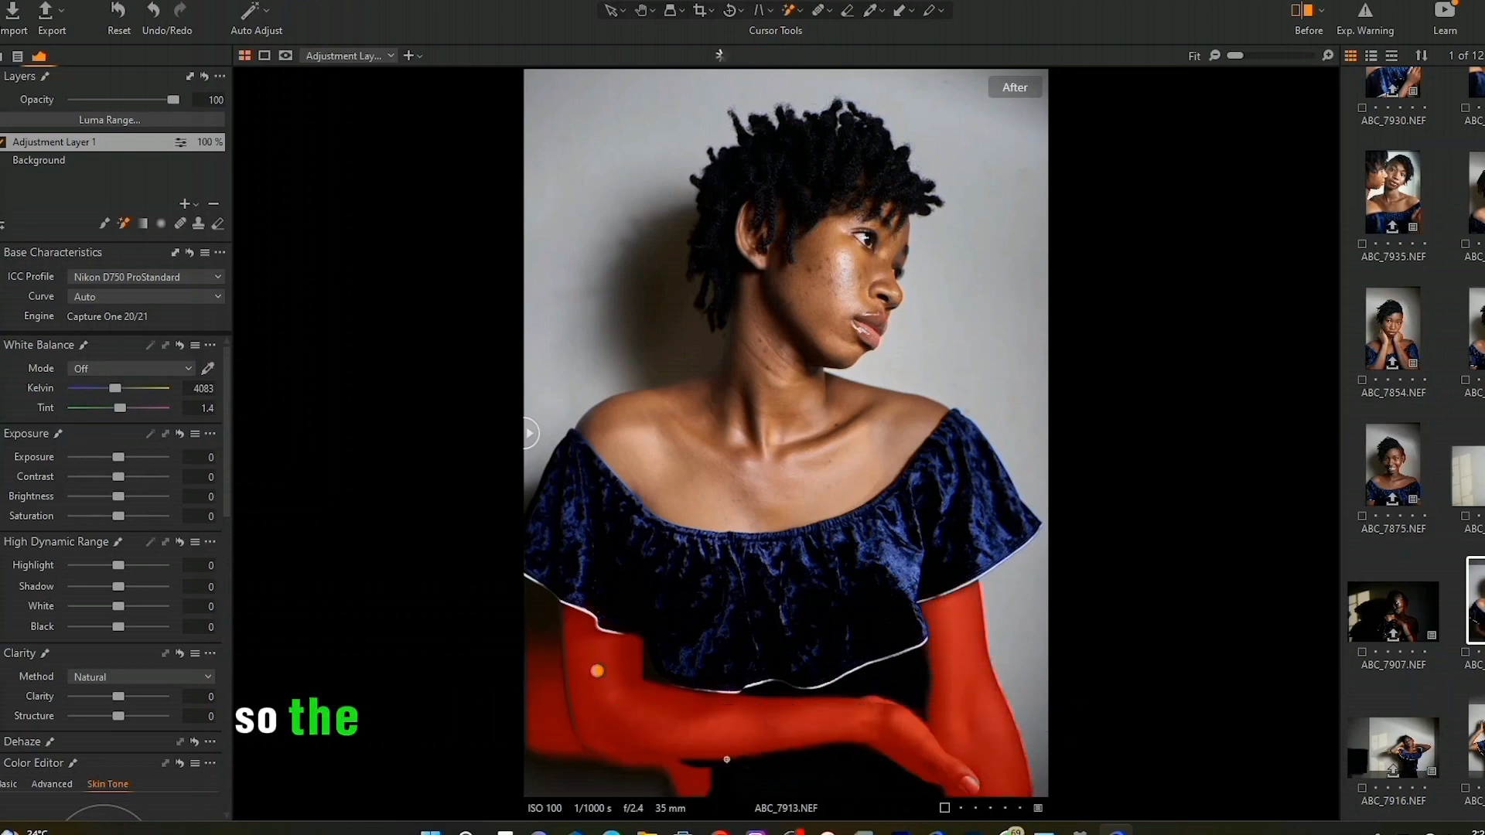
pyautogui.click(577, 772)
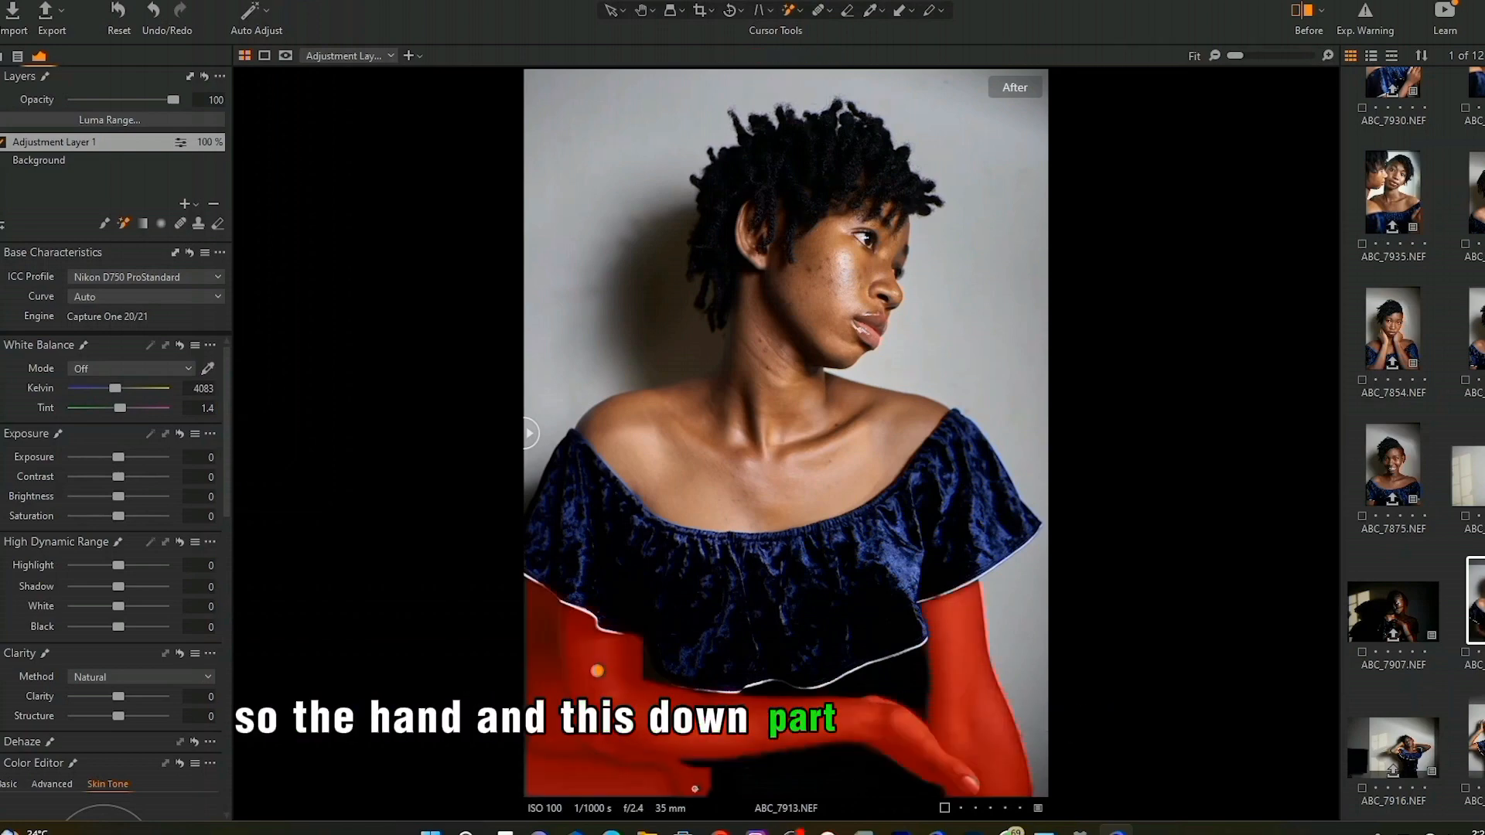
# Extend the arm mask over the dark area below the hand and set the adjustment layer's brightness to 16
pyautogui.click(822, 783)
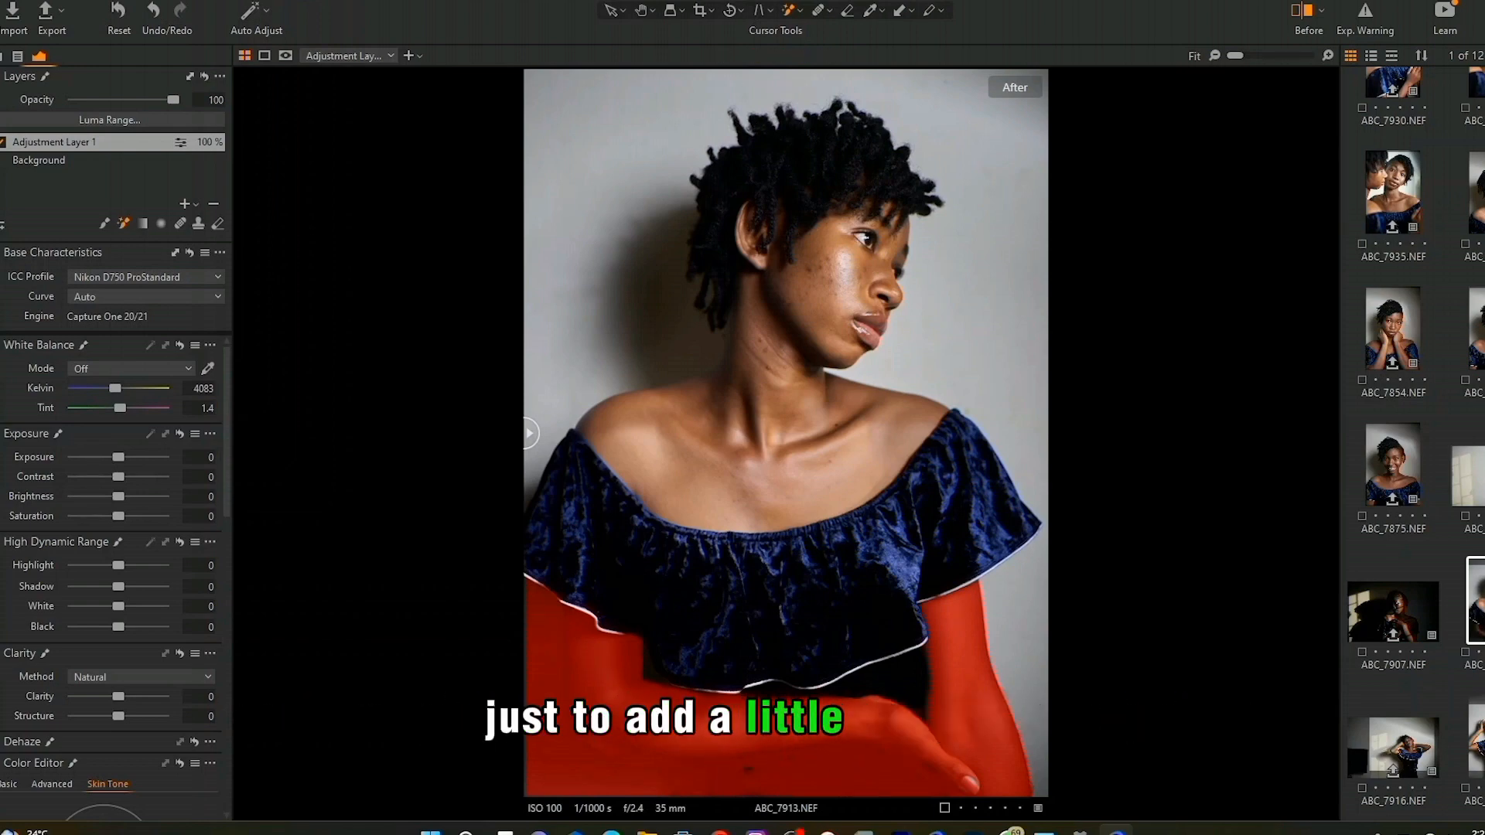
pyautogui.press('m')
pyautogui.moveTo(118, 457); pyautogui.dragTo(127, 457)
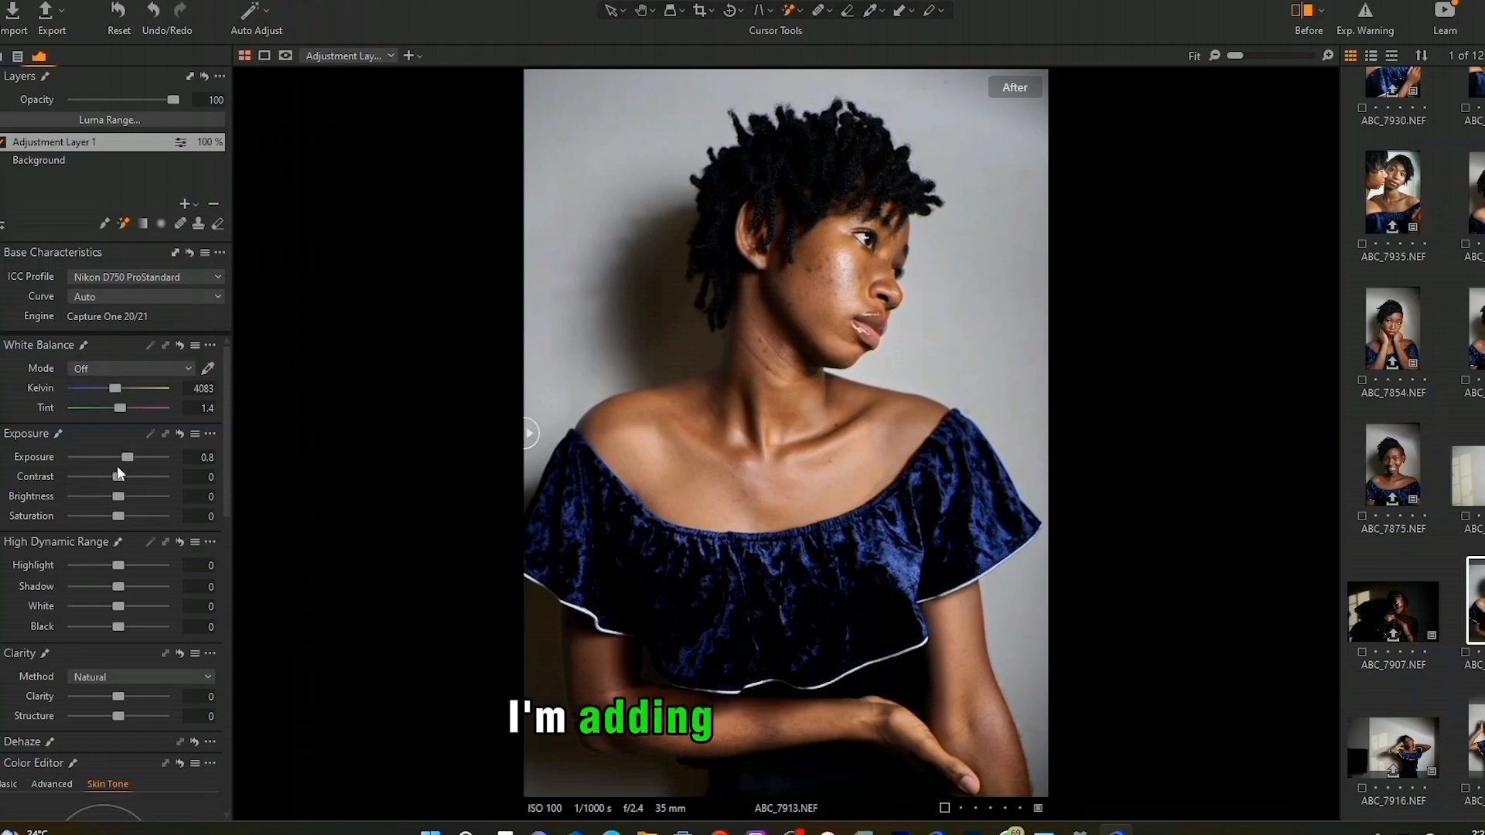
pyautogui.moveTo(121, 496); pyautogui.dragTo(128, 497)
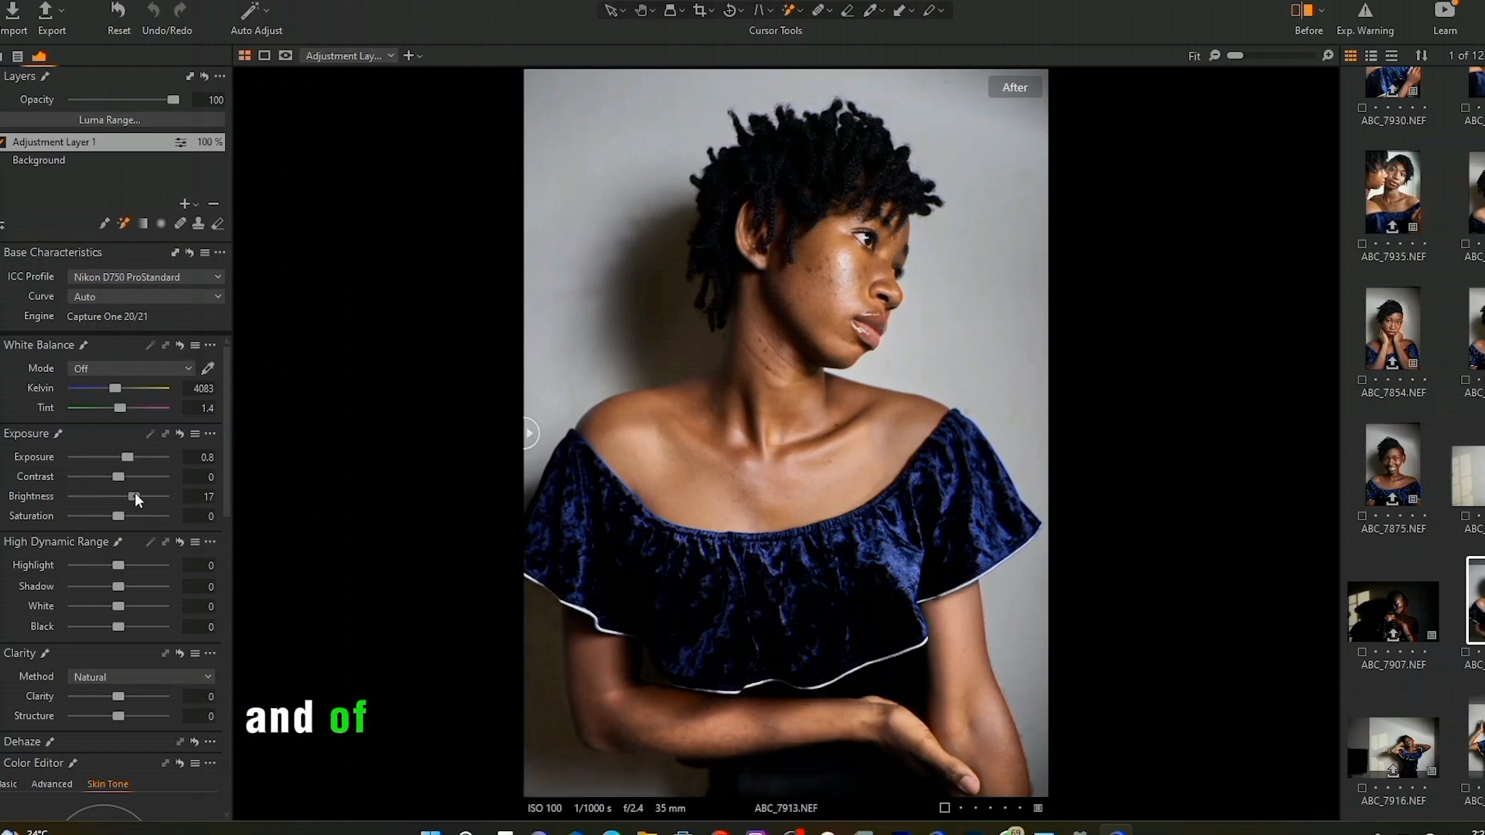
pyautogui.doubleClick(123, 456)
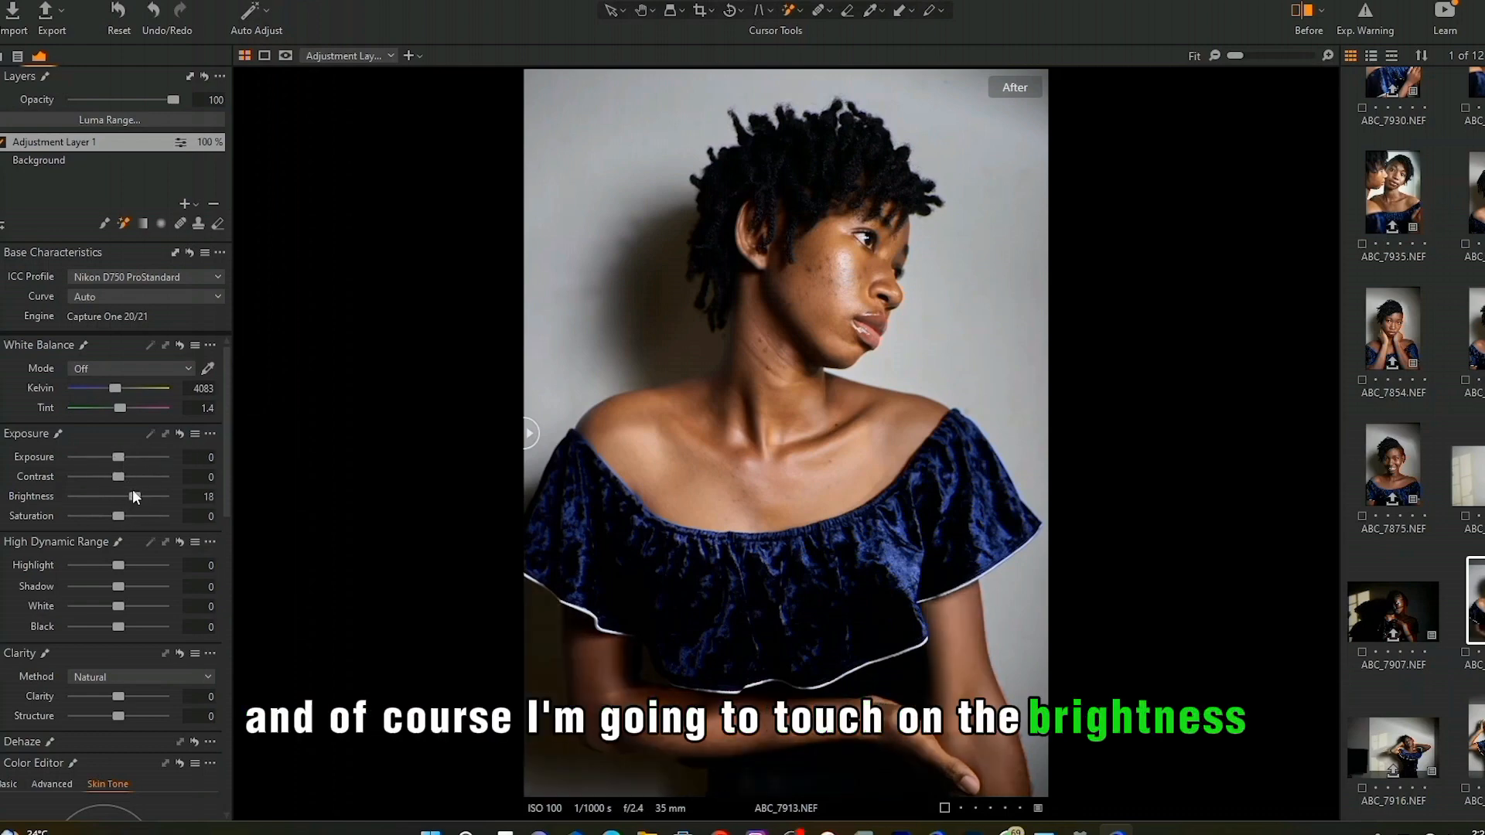
pyautogui.moveTo(135, 496); pyautogui.dragTo(131, 504)
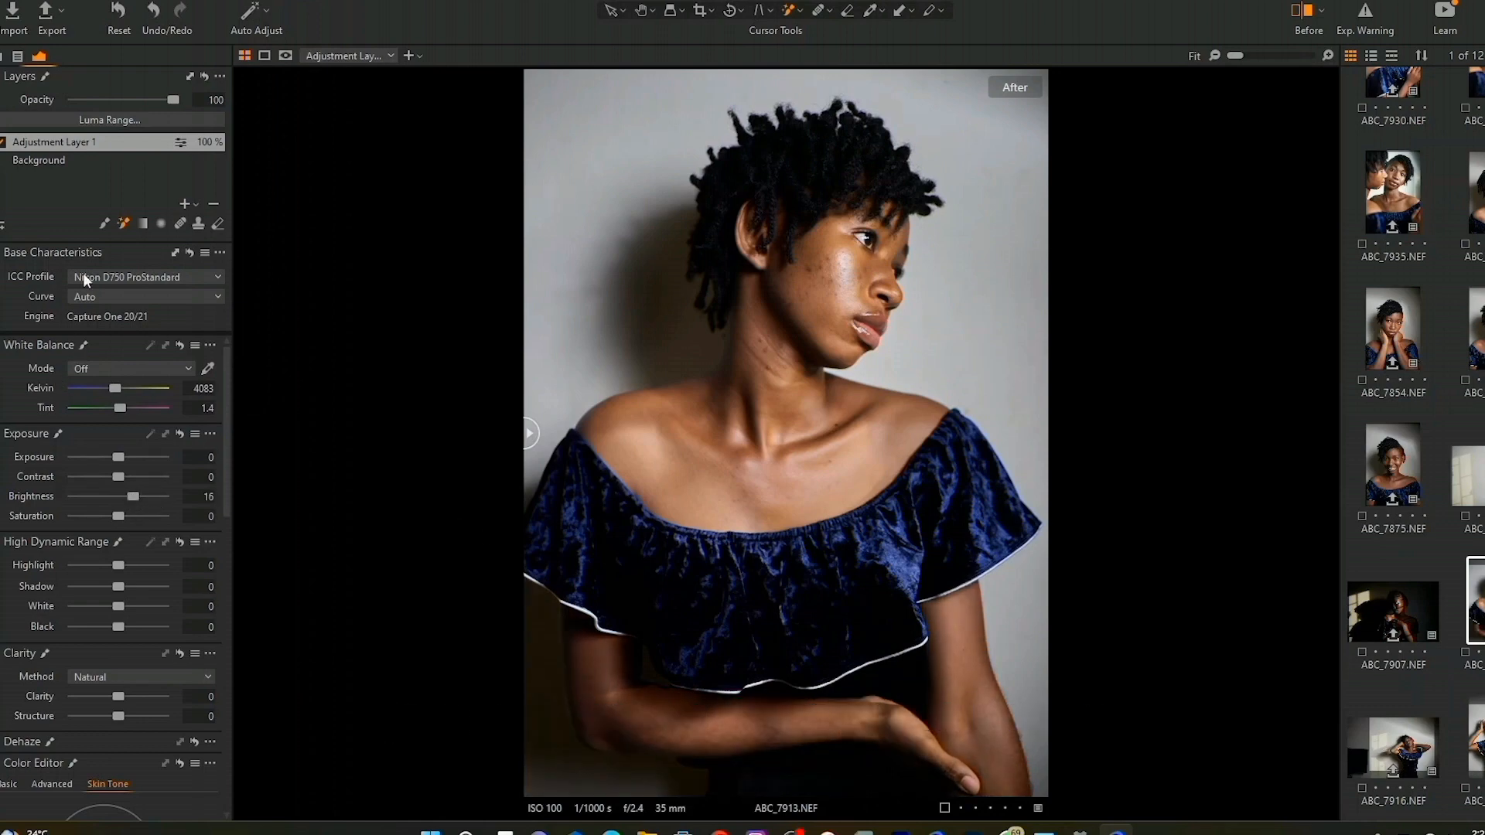
# Compare the portrait with and without the arm adjustment layer
pyautogui.click(3, 142)
pyautogui.click(2, 142)
pyautogui.click(2, 142)
pyautogui.click(3, 143)
# Set the adjustment layer's white balance to 4162 Kelvin and compare the portrait with its original
pyautogui.moveTo(118, 391); pyautogui.dragTo(126, 391)
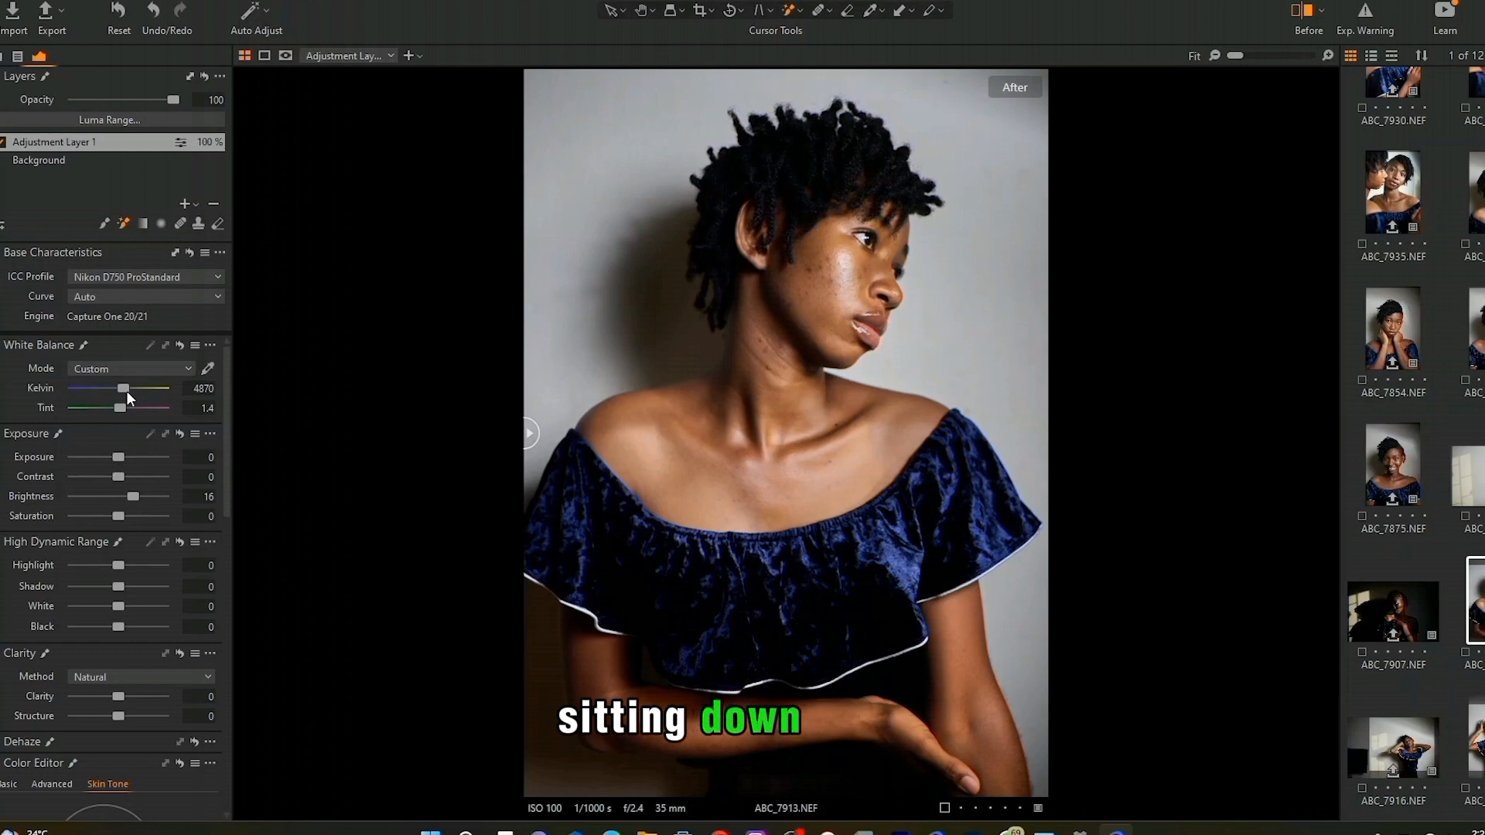
pyautogui.moveTo(529, 433); pyautogui.dragTo(406, 517)
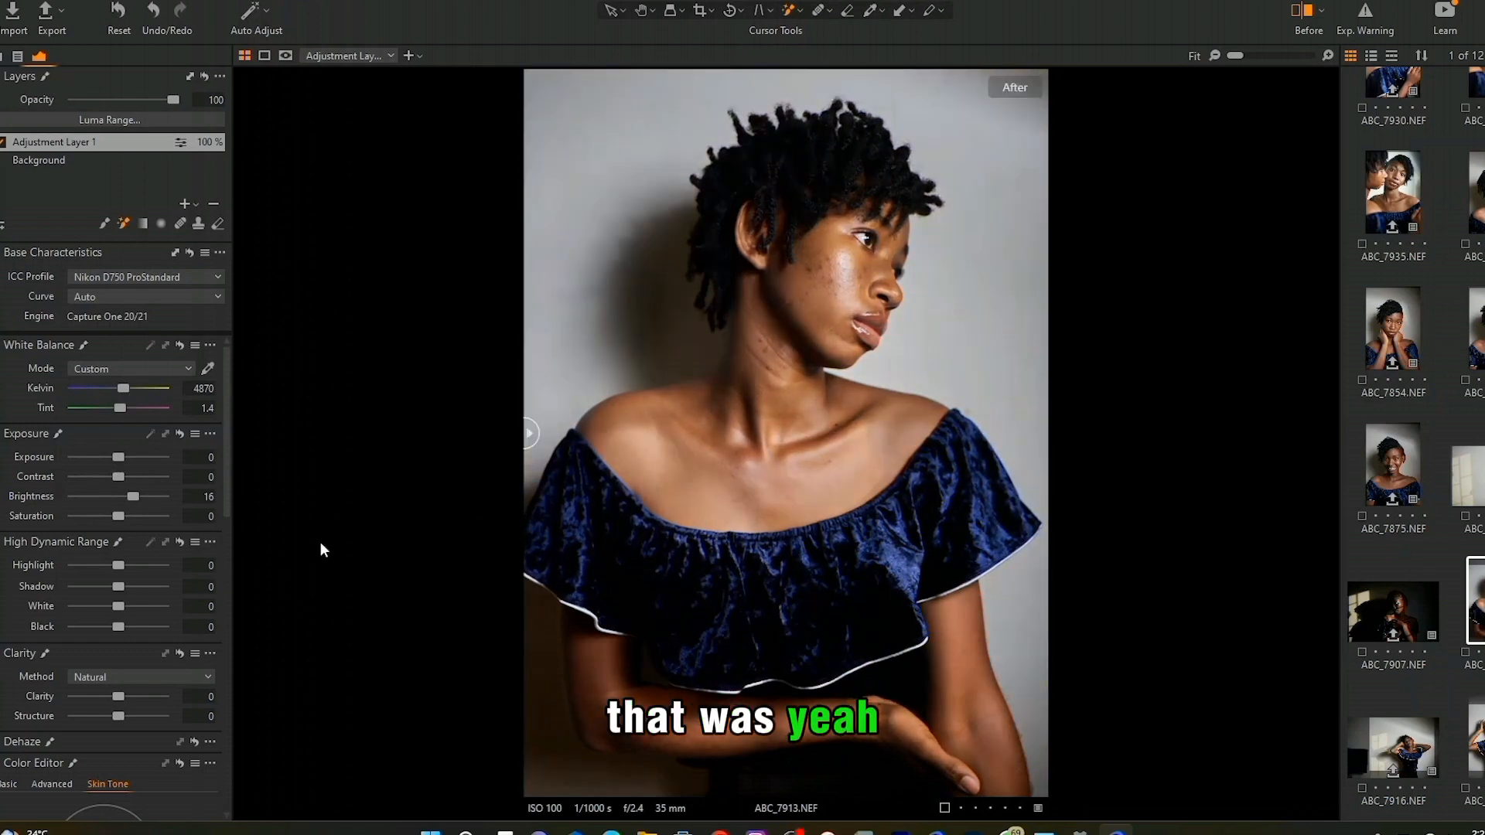
pyautogui.moveTo(122, 389); pyautogui.dragTo(114, 391)
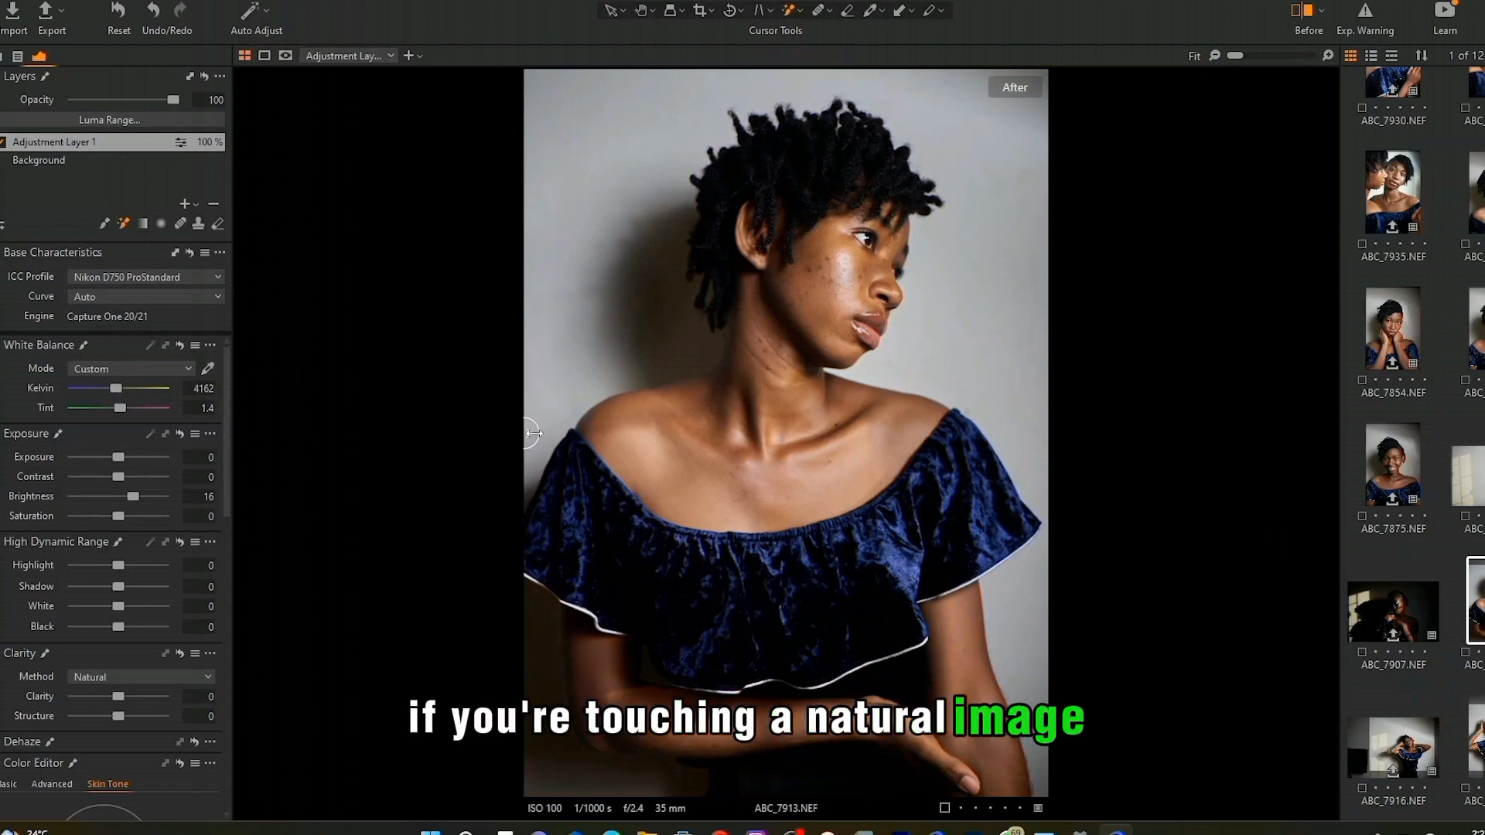
pyautogui.moveTo(532, 433); pyautogui.dragTo(525, 541)
pyautogui.scroll(2, 888, 288)
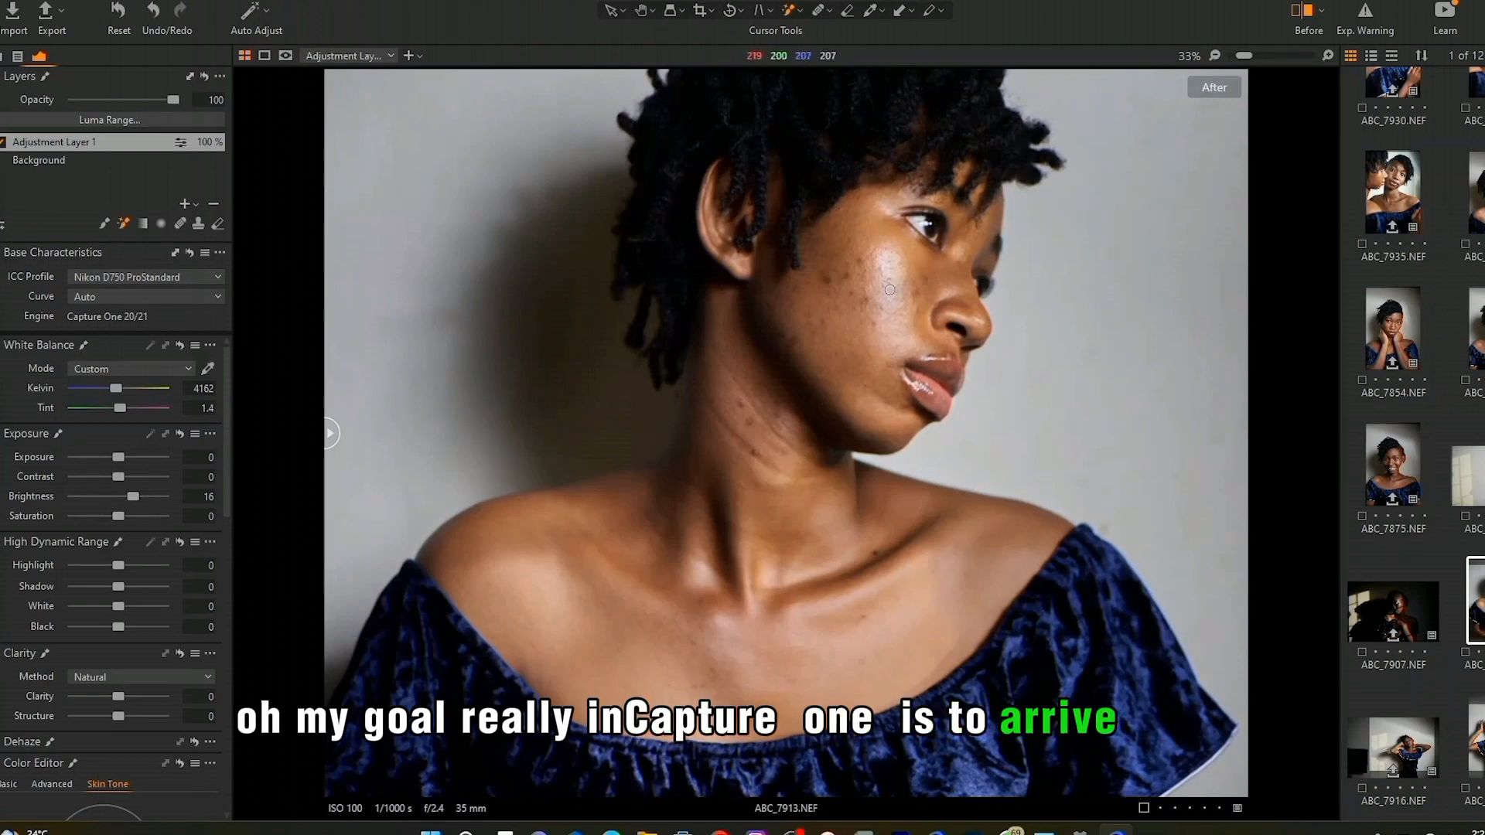
pyautogui.scroll(-2, 889, 289)
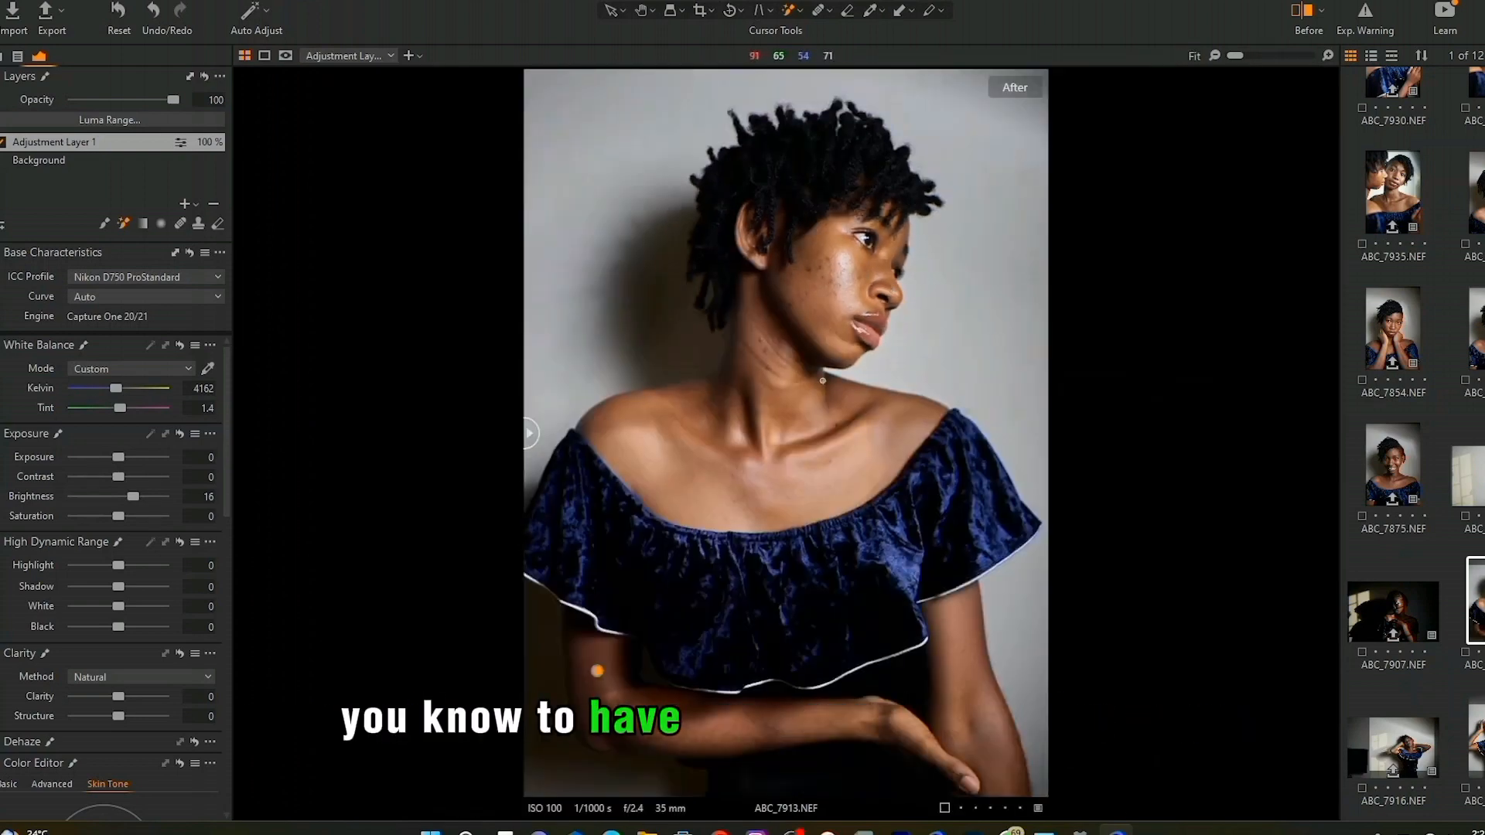
# Send the portrait to Adobe Photoshop 2023 as a 16-bit PSD with the sRGB IEC61966-2.1 profile, 300 px/in and 100% scale
pyautogui.click(170, 1)
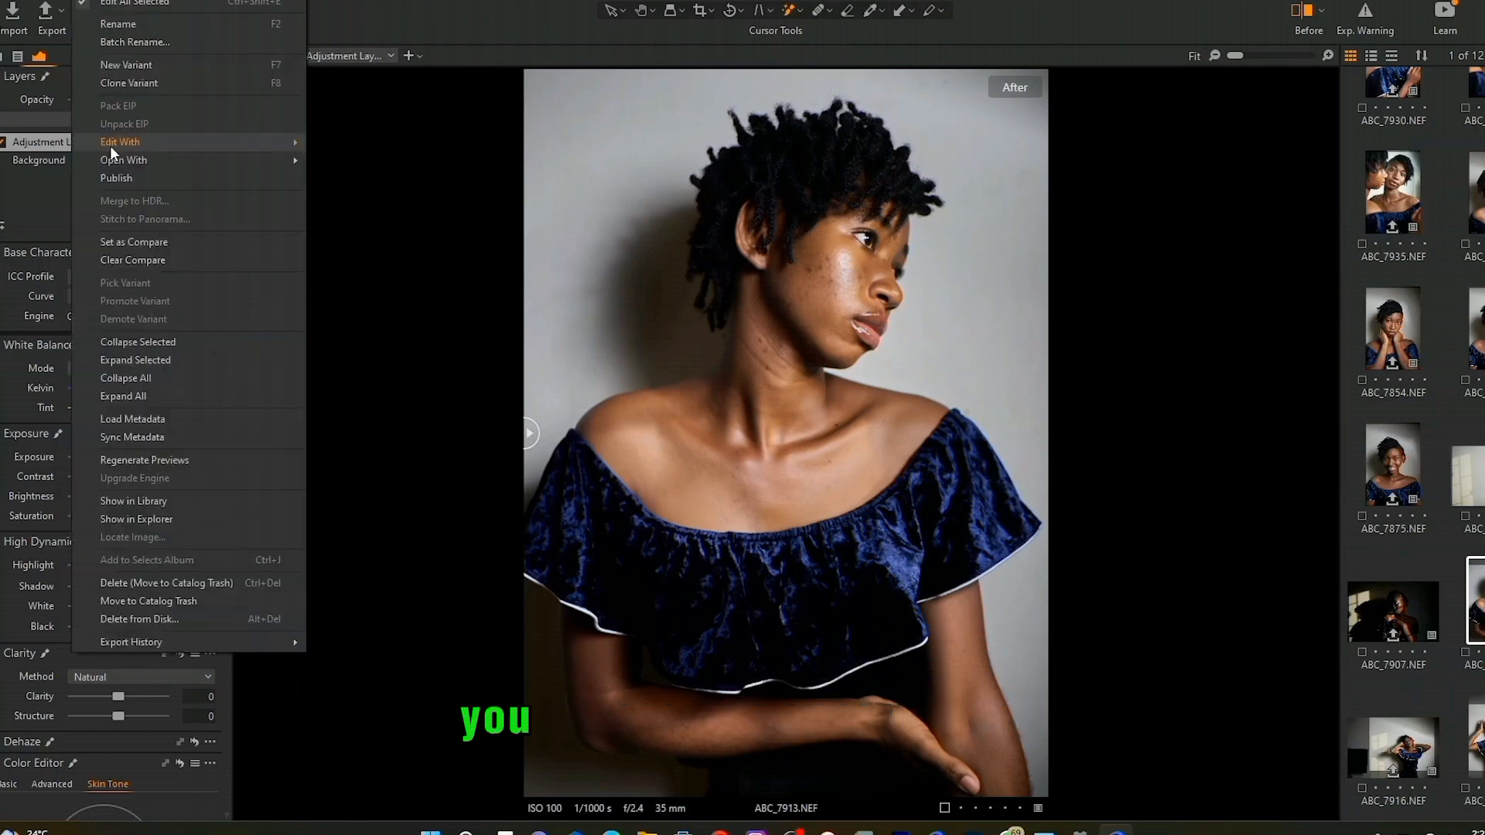
pyautogui.moveTo(110, 146)
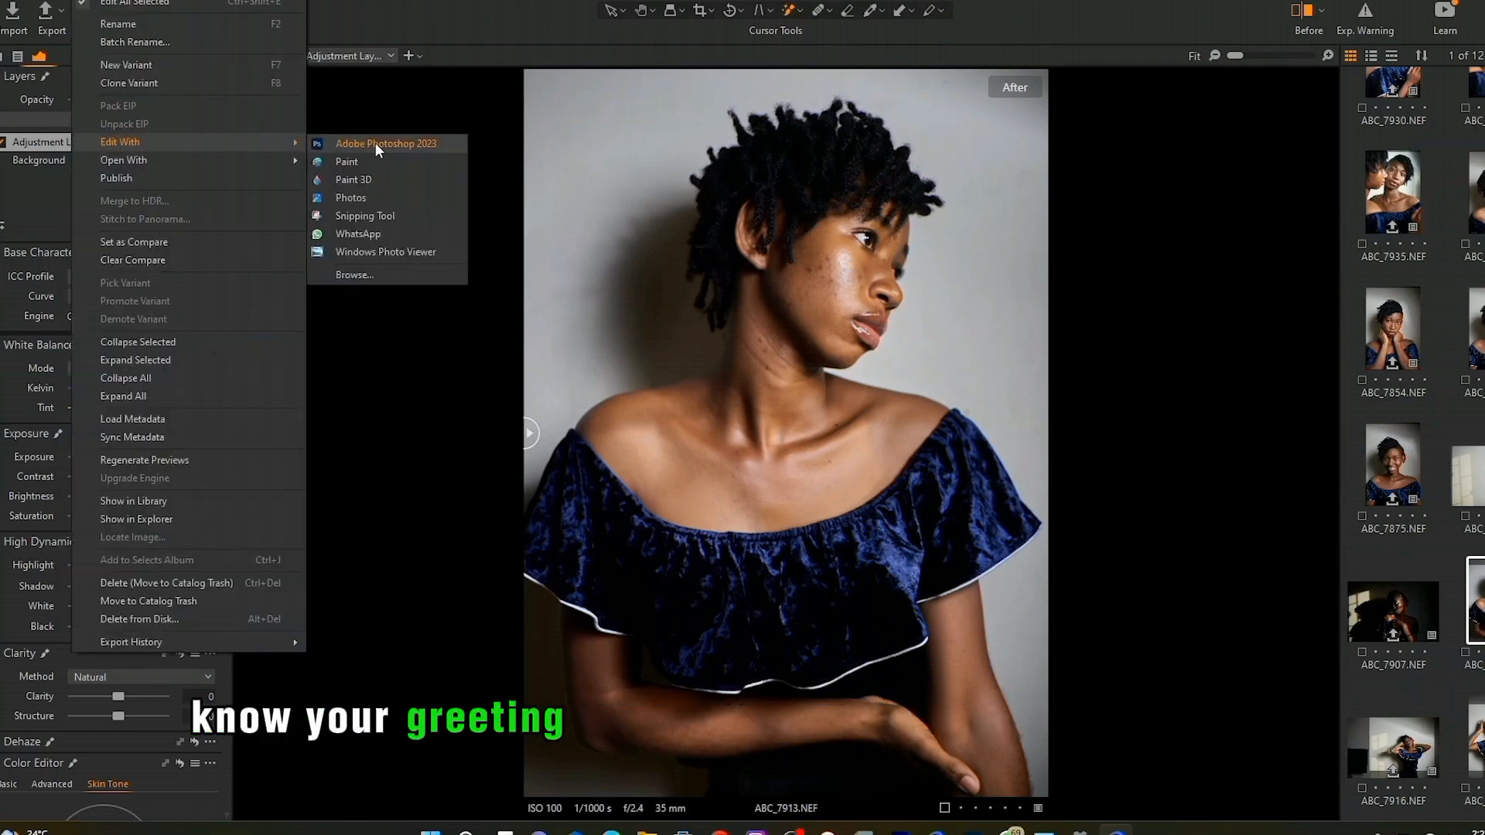
pyautogui.click(374, 144)
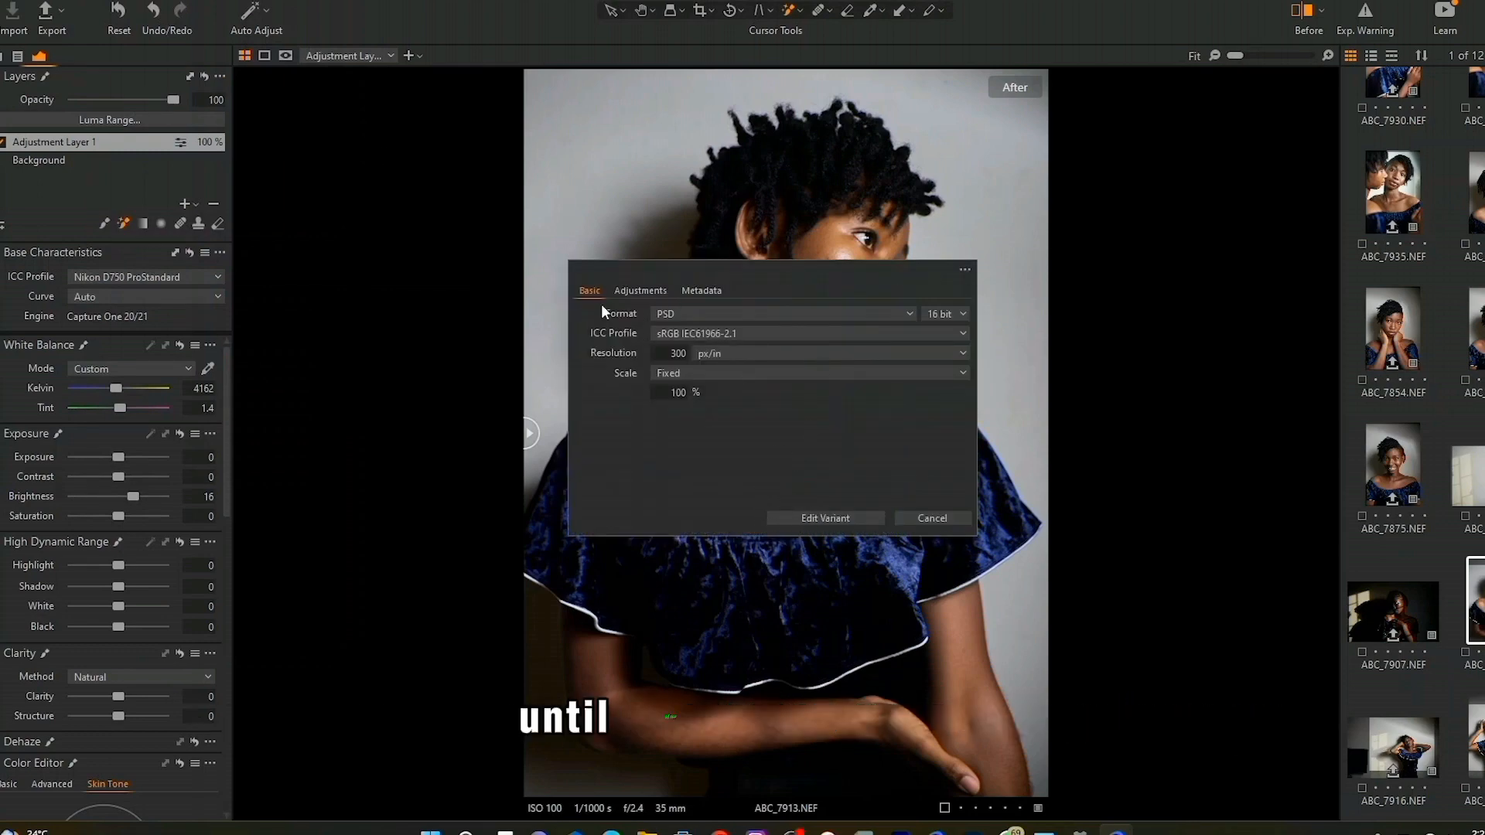
pyautogui.click(642, 291)
pyautogui.click(701, 291)
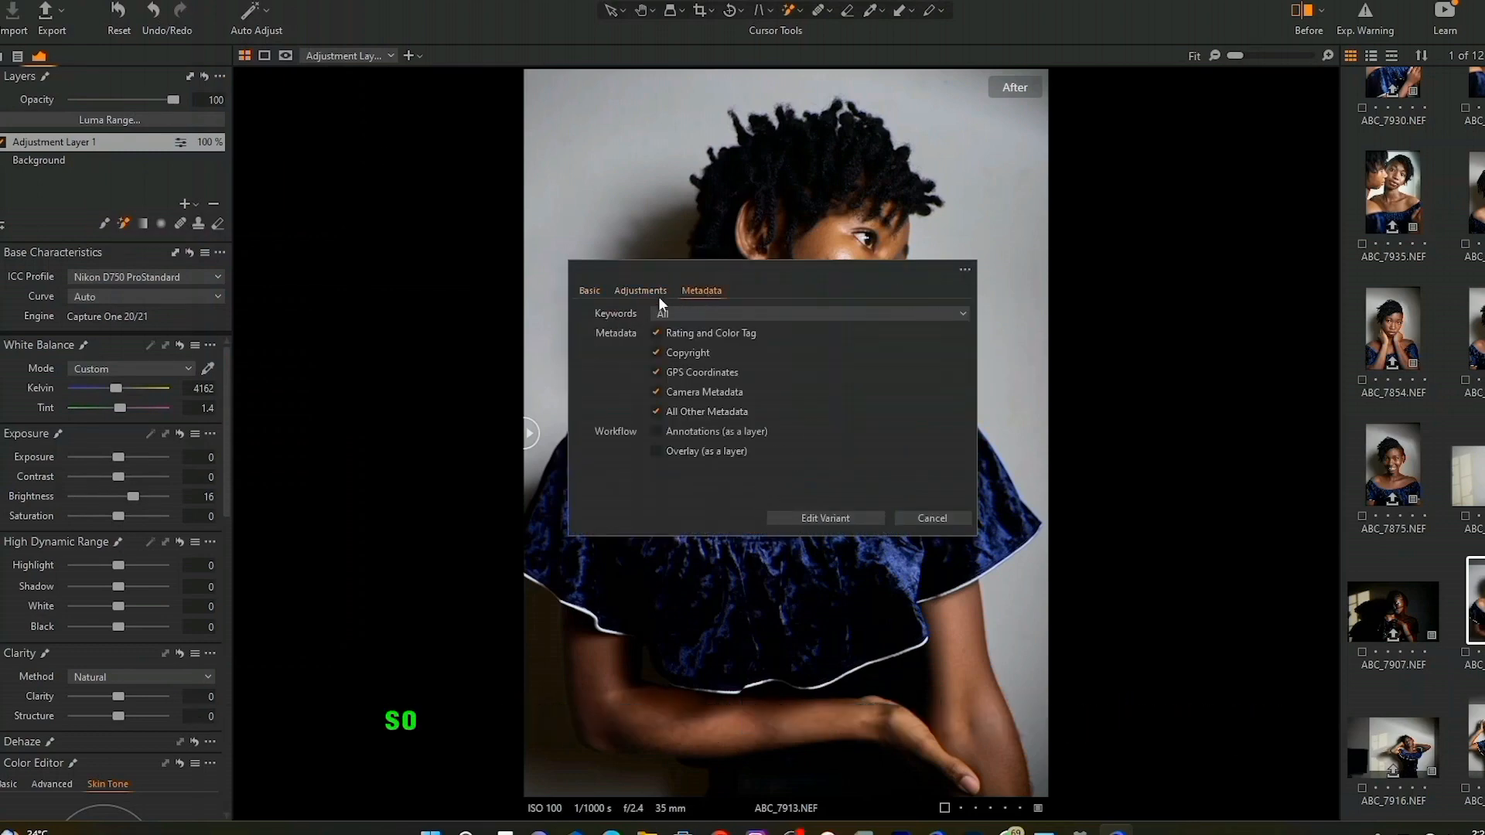
pyautogui.click(586, 290)
pyautogui.click(795, 513)
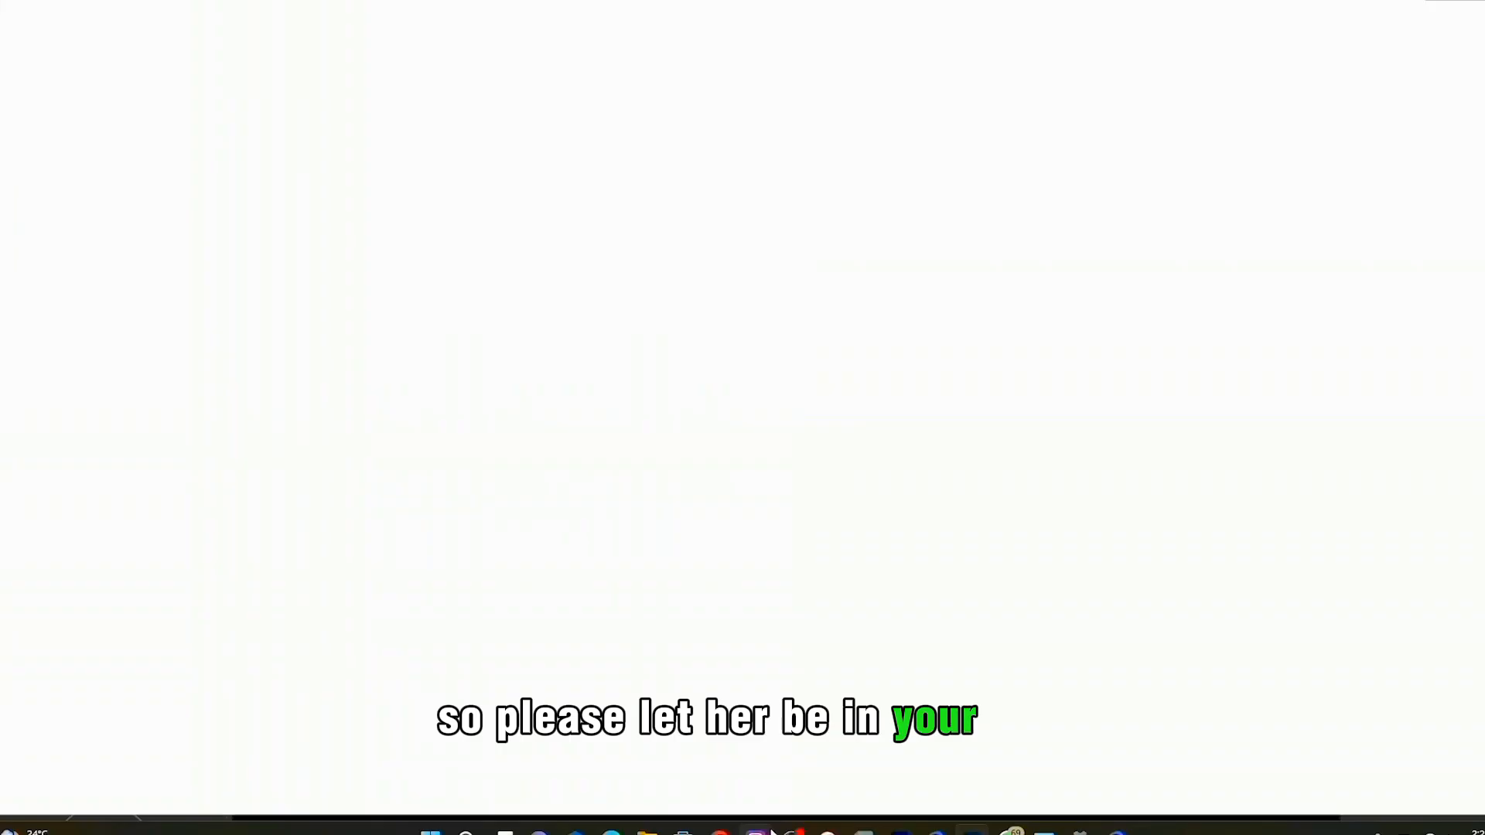
# Apply the Retouch4me Heal filter to the portrait in Photoshop with a sensitivity of 100
pyautogui.moveTo(790, 831)
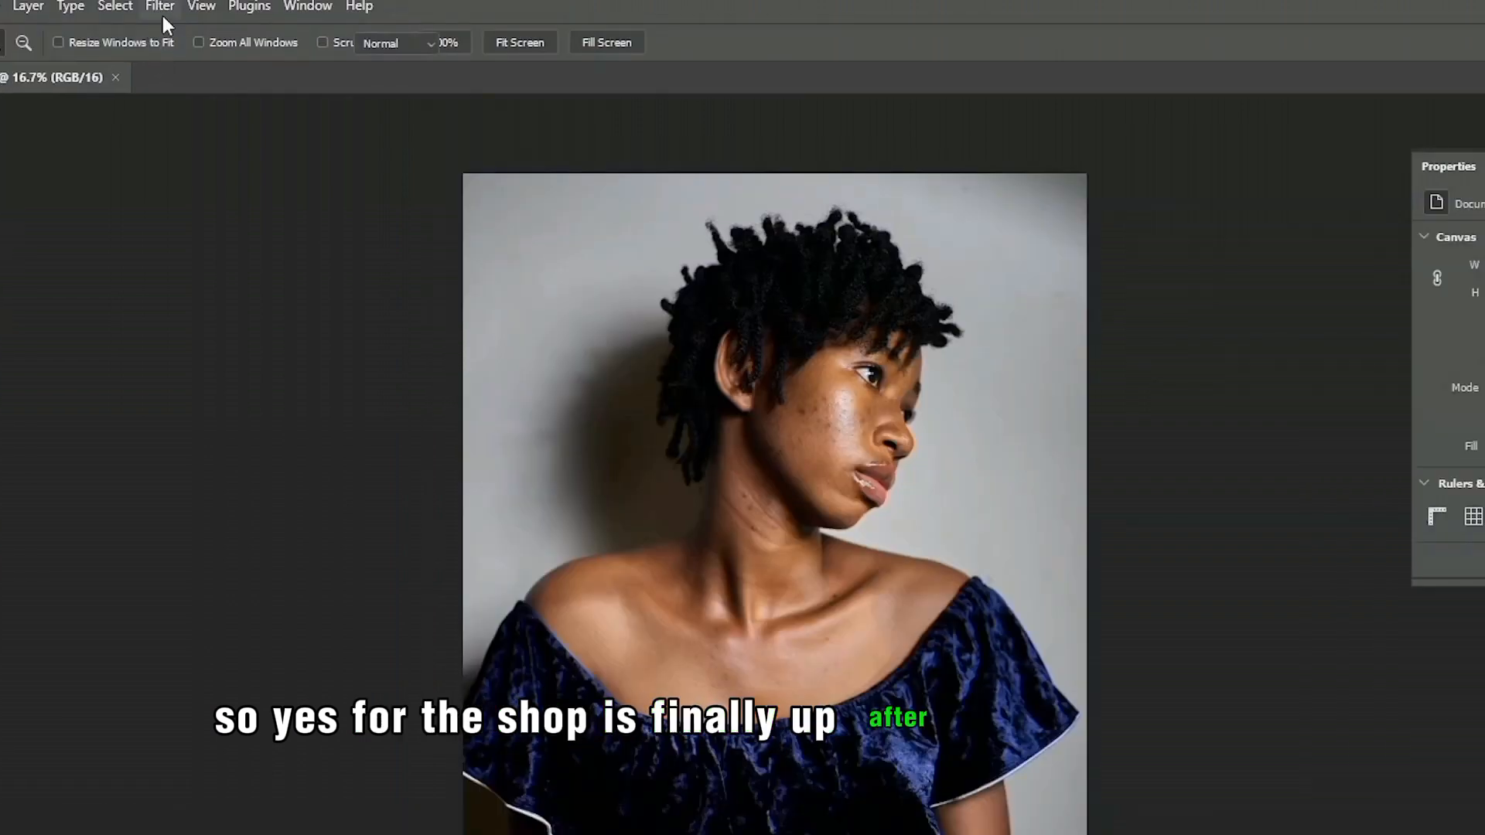
pyautogui.click(159, 6)
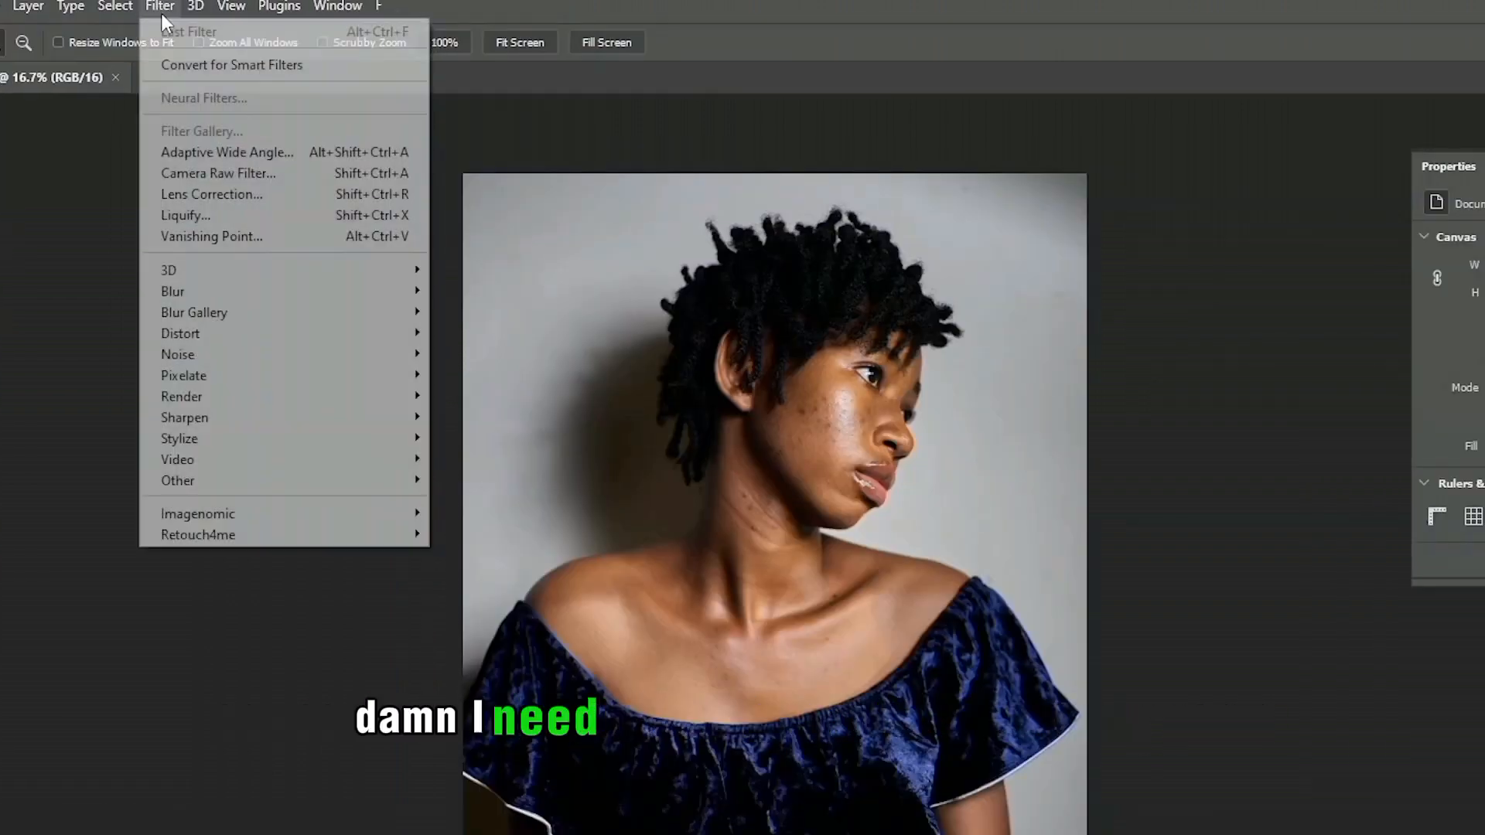
pyautogui.moveTo(387, 534)
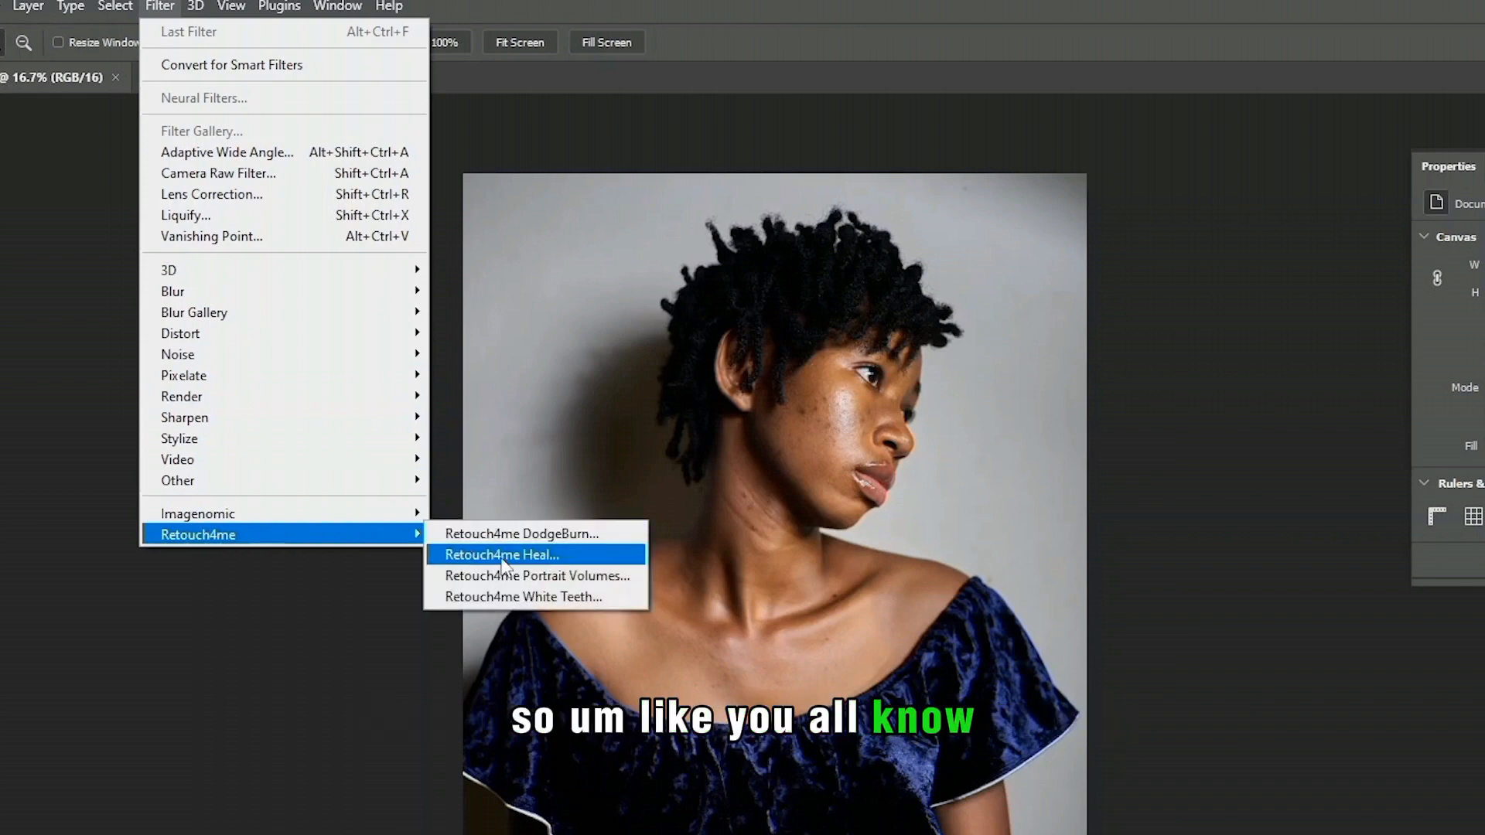
pyautogui.click(503, 555)
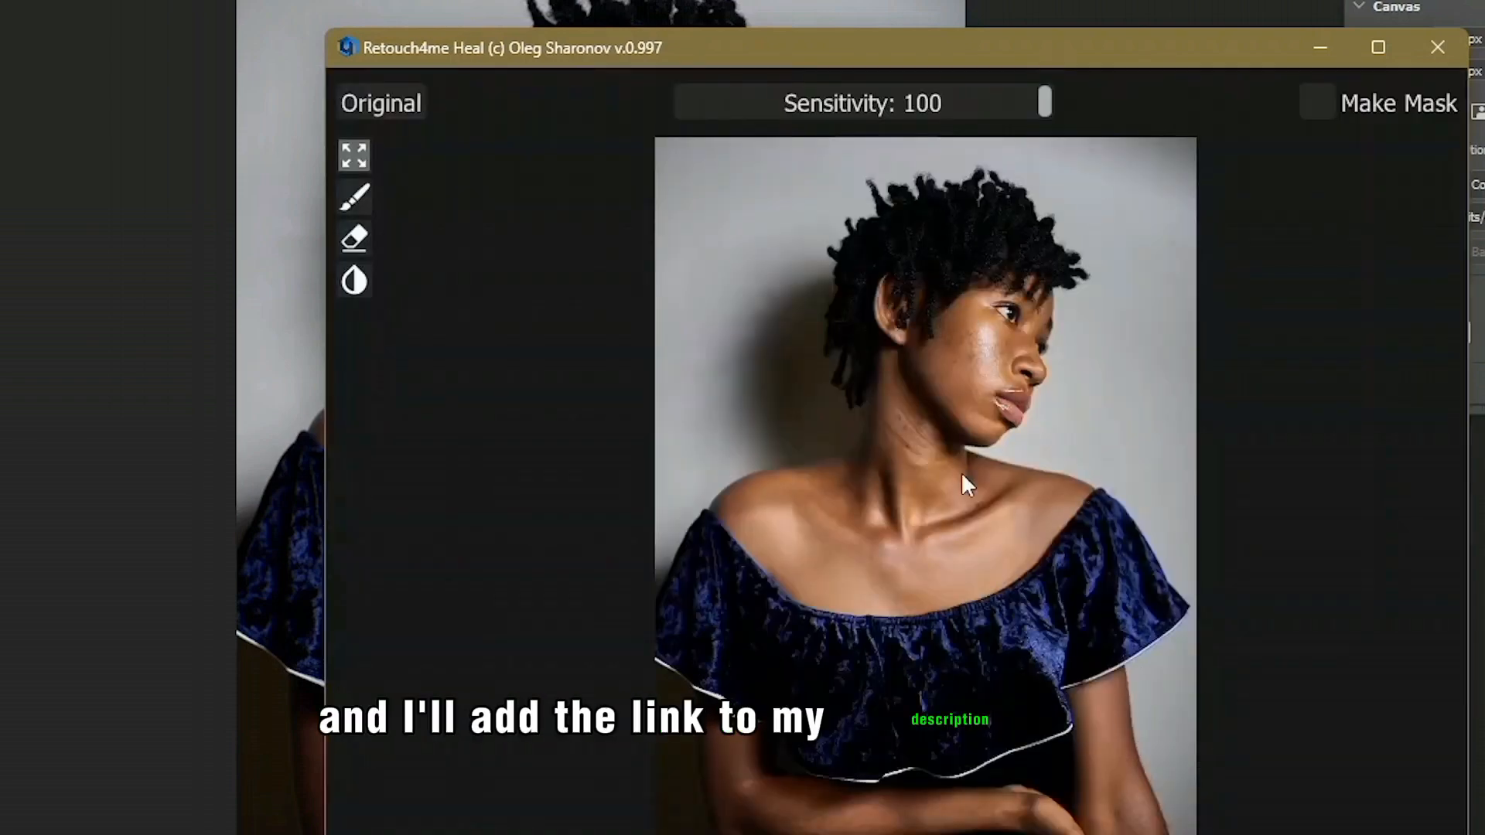
pyautogui.press('Return')
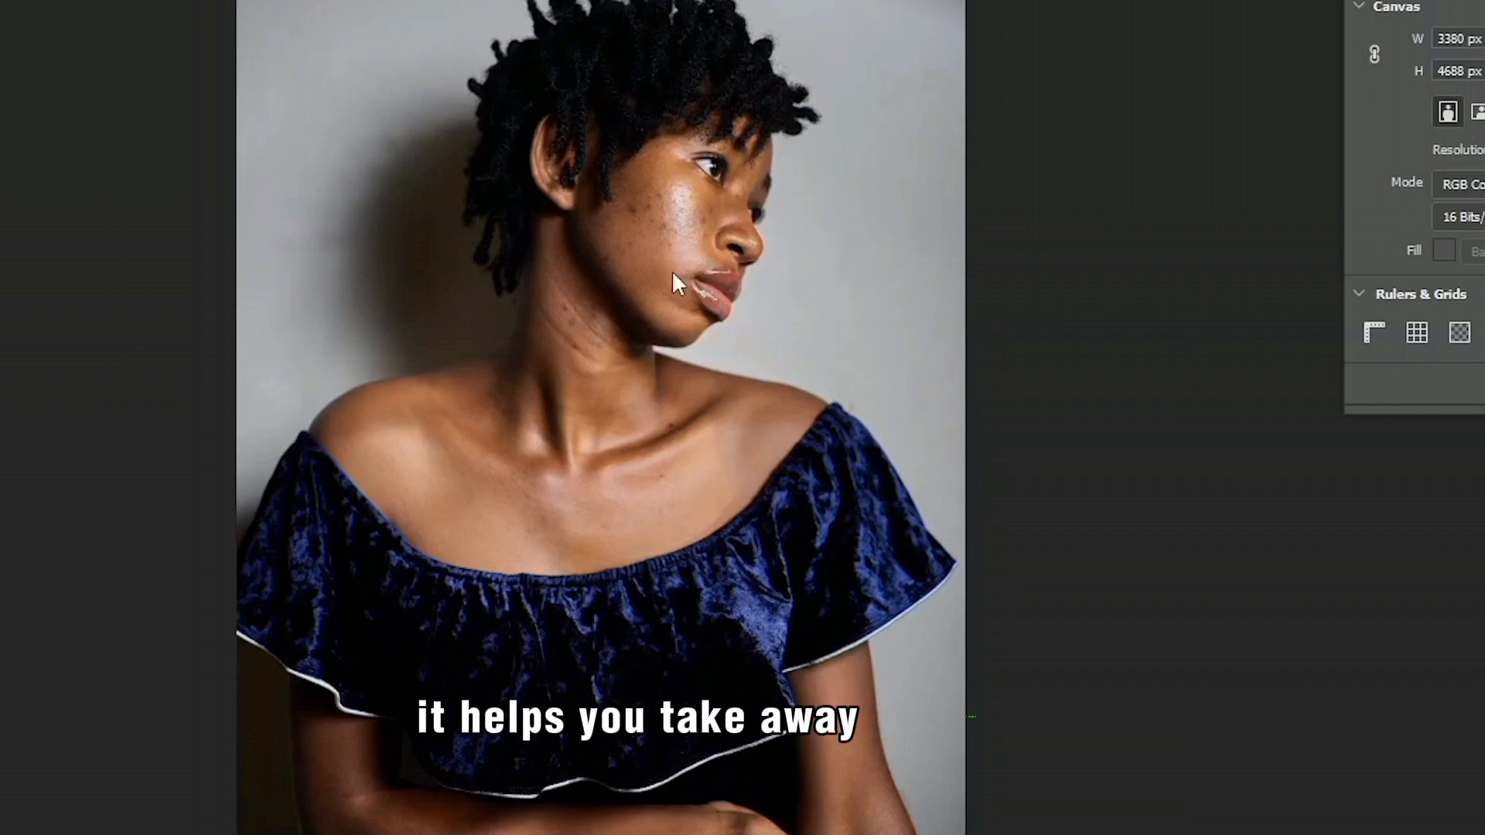
# Compare the skin on the face and neck before and after the Retouch4me Heal filter through the history states
pyautogui.press('z')
pyautogui.moveTo(471, 126); pyautogui.dragTo(802, 466)
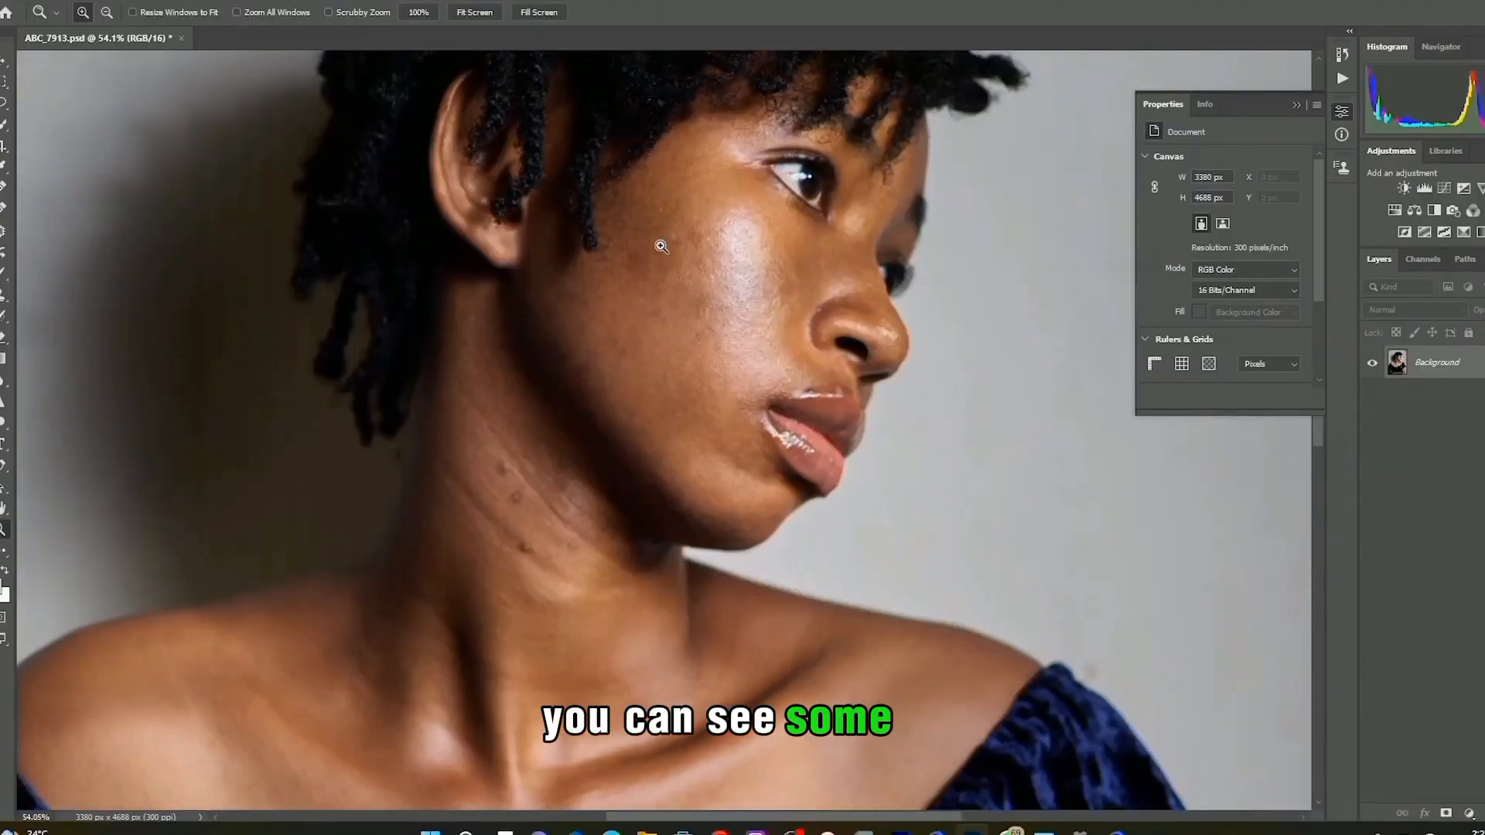
pyautogui.click(1342, 55)
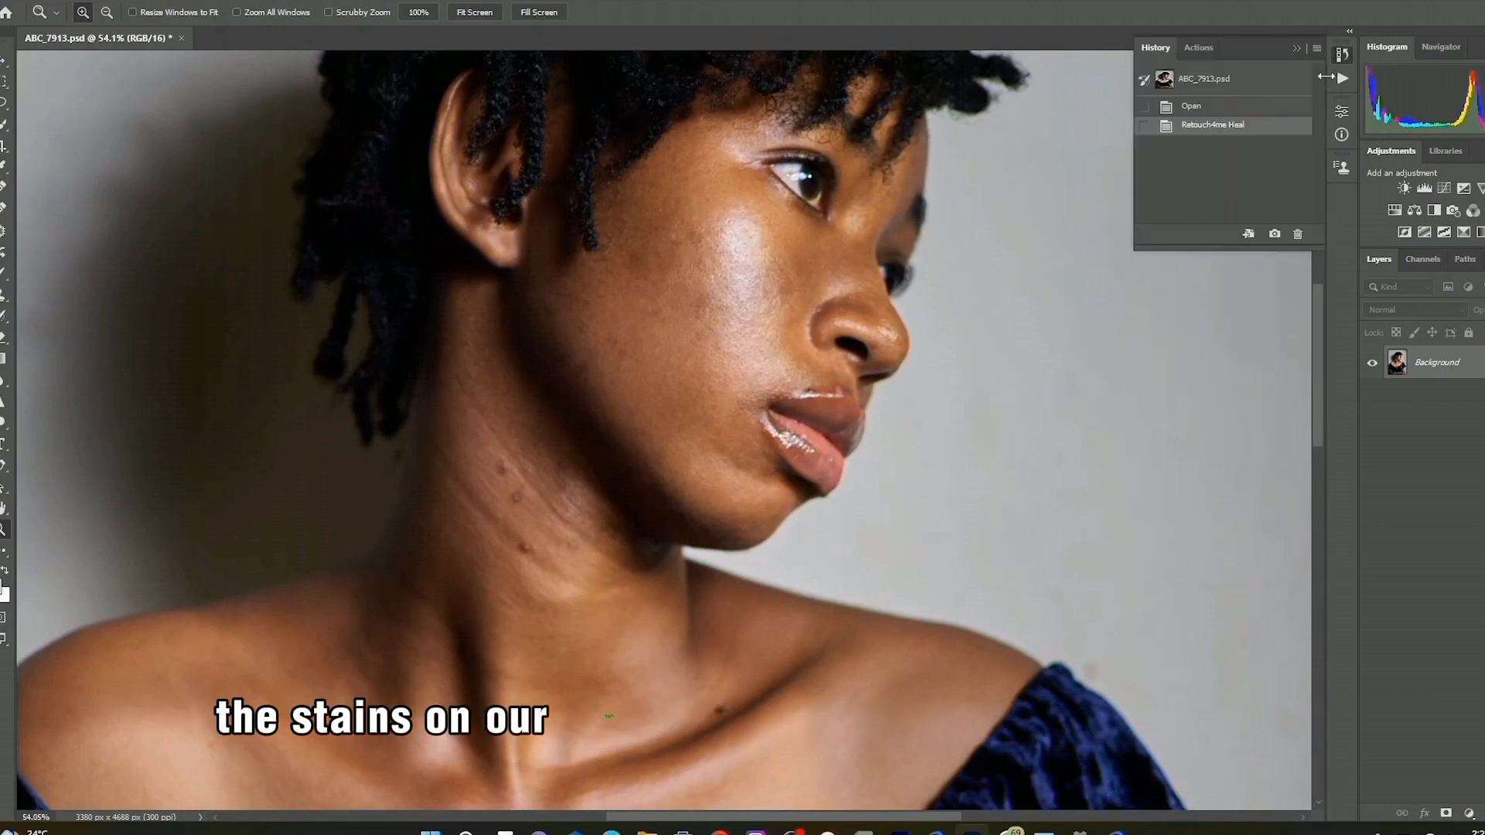
pyautogui.click(1207, 107)
pyautogui.click(1207, 130)
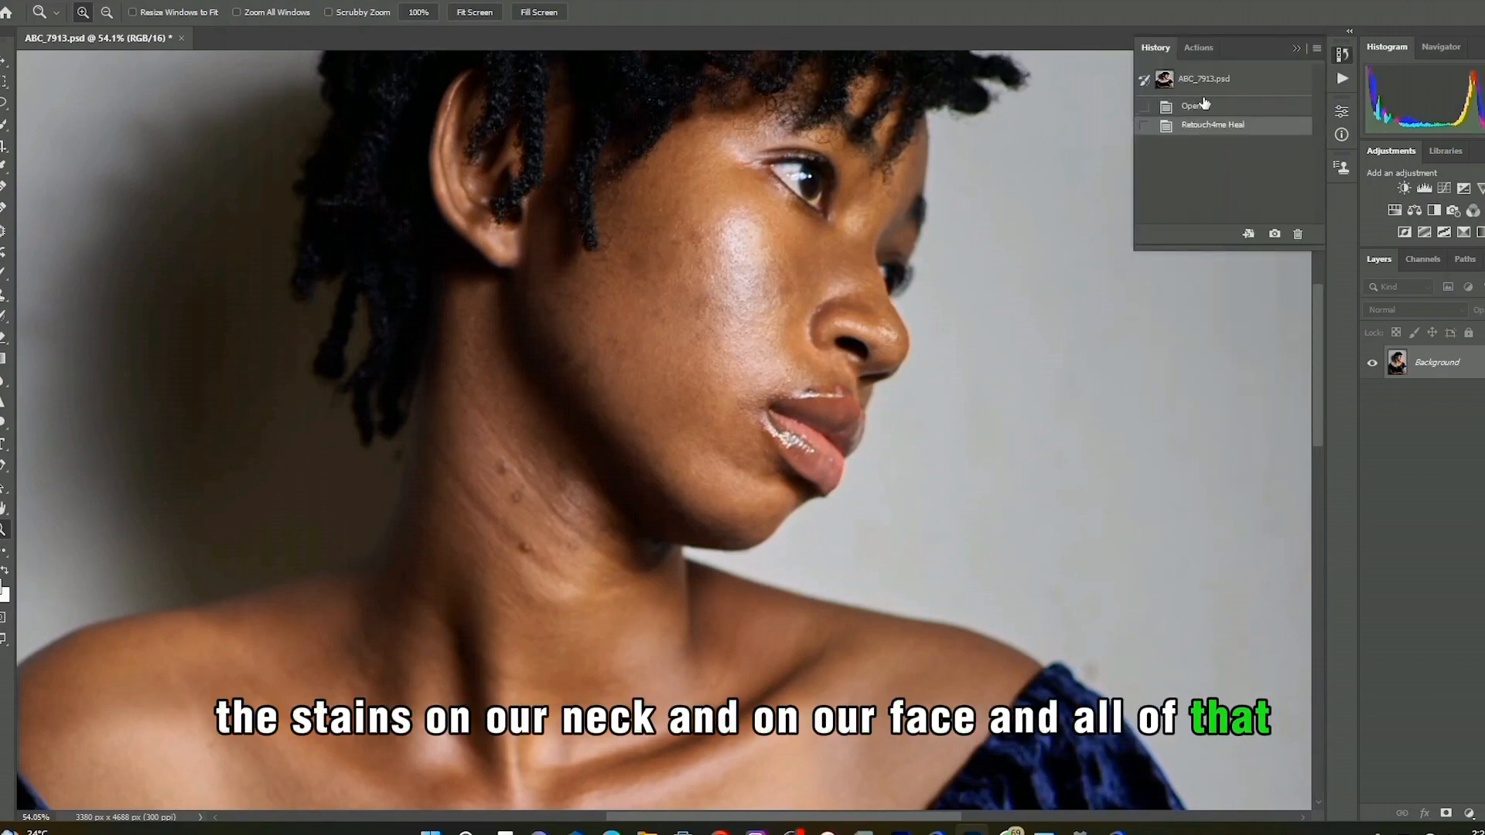
pyautogui.click(1204, 107)
pyautogui.click(1208, 125)
pyautogui.click(1216, 83)
pyautogui.click(1215, 124)
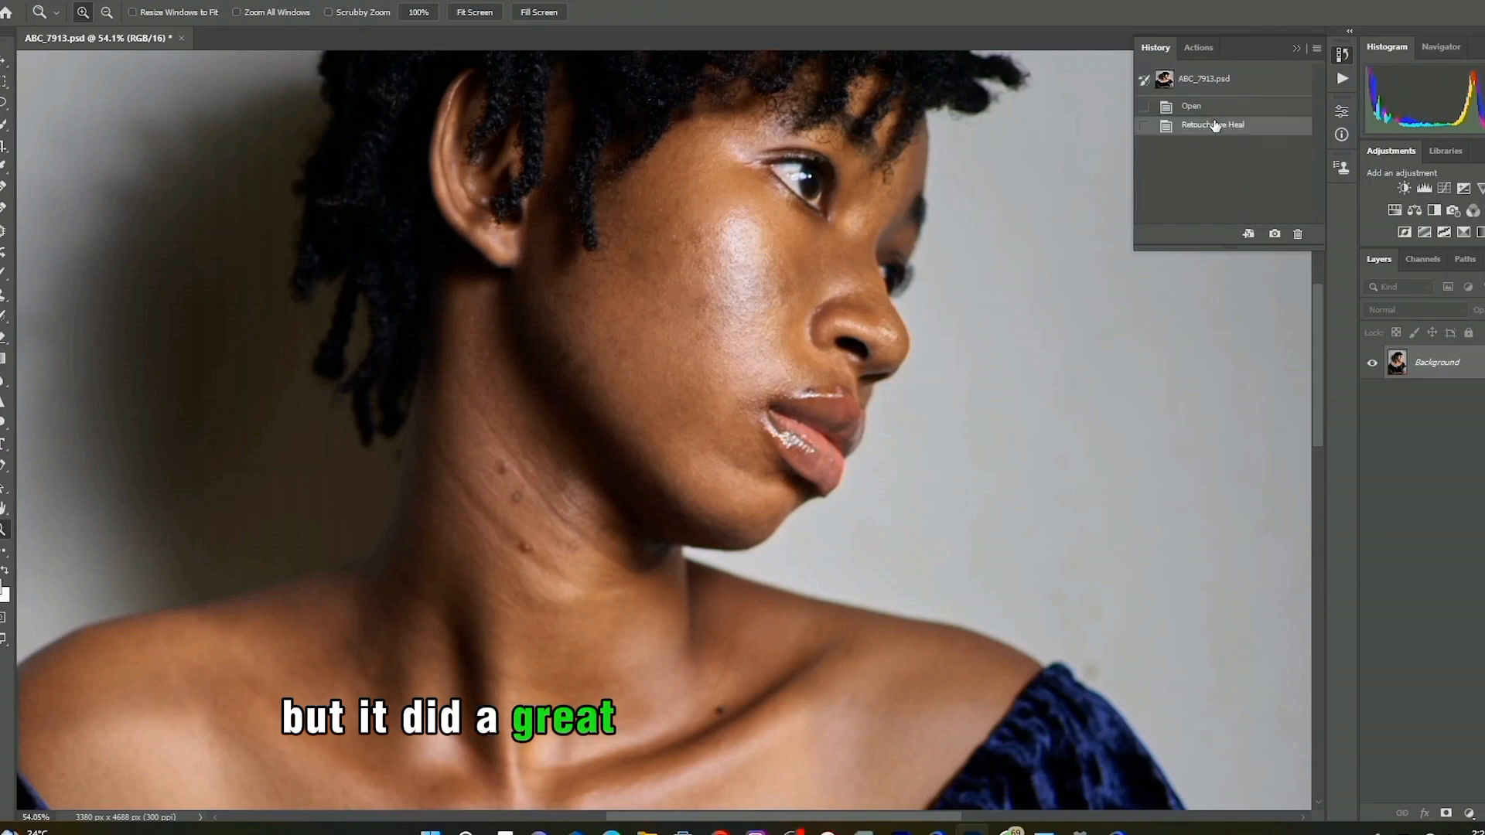
# Remove the remaining dark spots and marks on the neck with the Patch tool
pyautogui.click(3, 234)
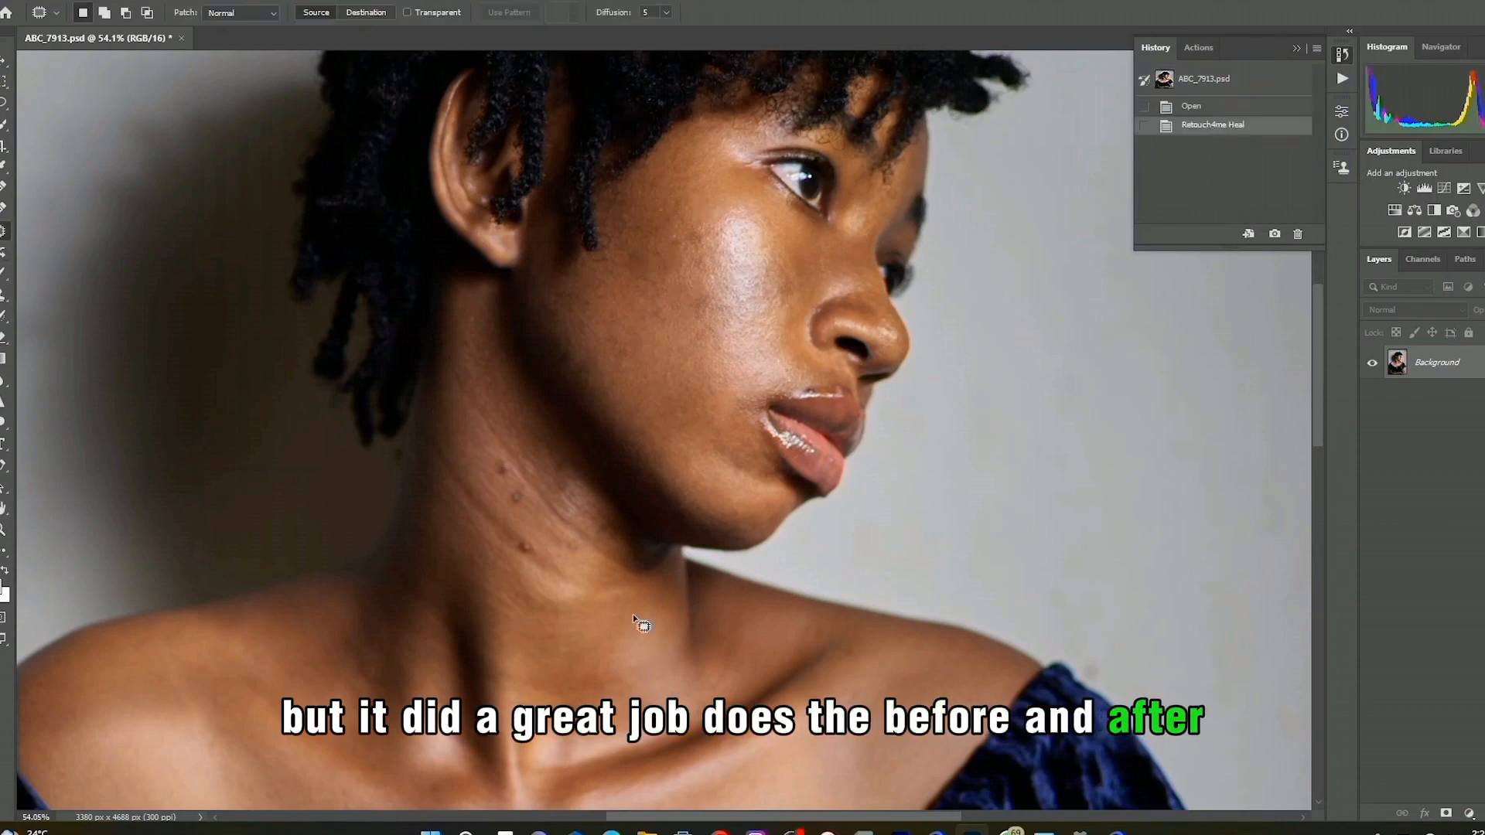
pyautogui.moveTo(509, 458); pyautogui.dragTo(481, 456)
pyautogui.moveTo(526, 505); pyautogui.dragTo(495, 478)
pyautogui.hotkey('ctrl', 'd')
pyautogui.moveTo(529, 535)
pyautogui.mouseDown()
pyautogui.moveTo(523, 549)
pyautogui.moveTo(571, 542)
pyautogui.mouseUp()
pyautogui.hotkey('ctrl', 'd')
pyautogui.moveTo(571, 541); pyautogui.dragTo(570, 560)
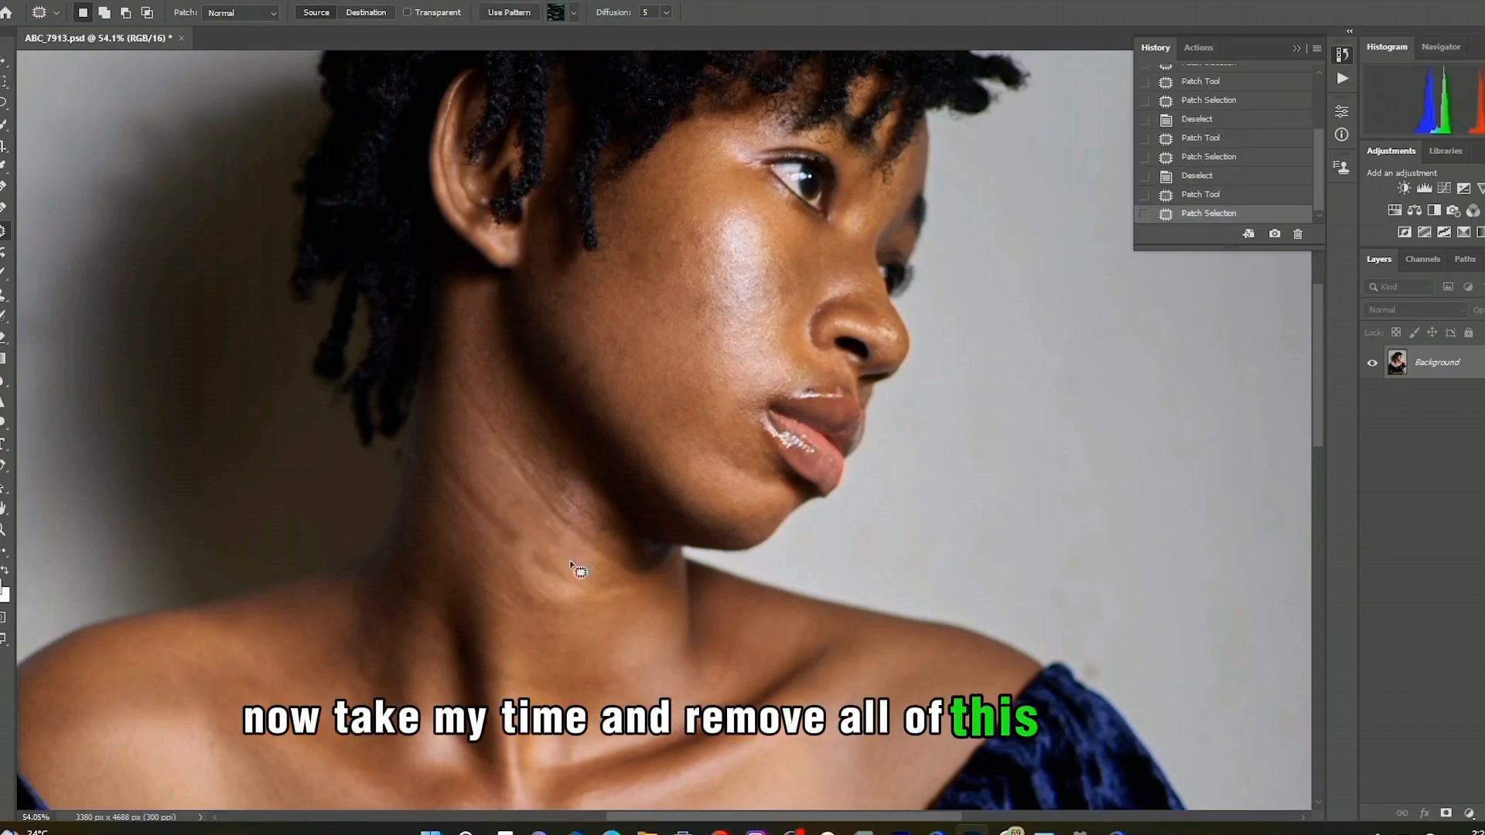
pyautogui.hotkey('ctrl', 'd')
pyautogui.moveTo(551, 477); pyautogui.dragTo(561, 499)
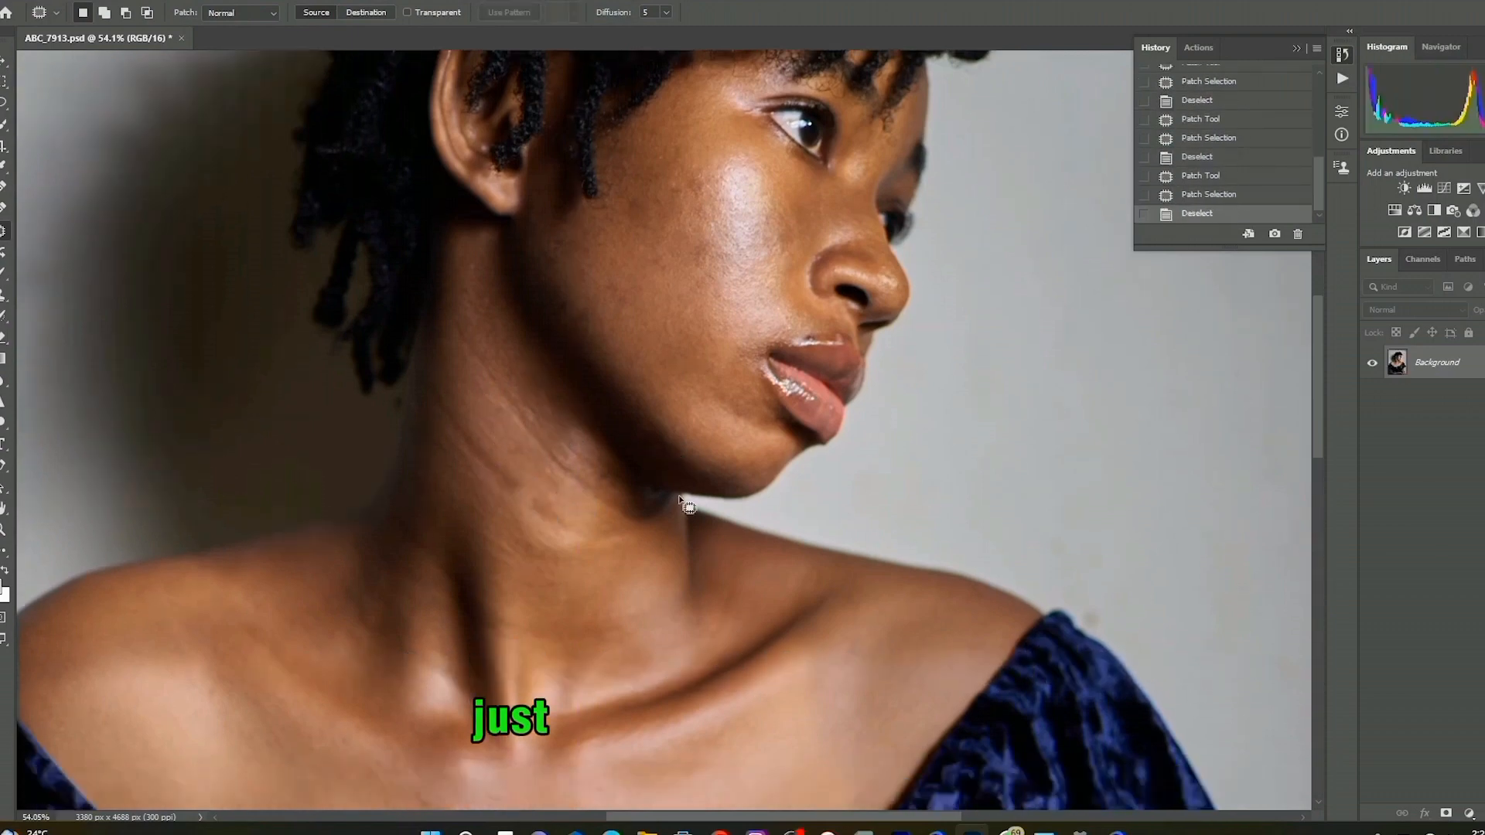
# Patch the small blemishes above the upper lip and on the skin between the hairline and the cheek
pyautogui.scroll(4, 809, 356)
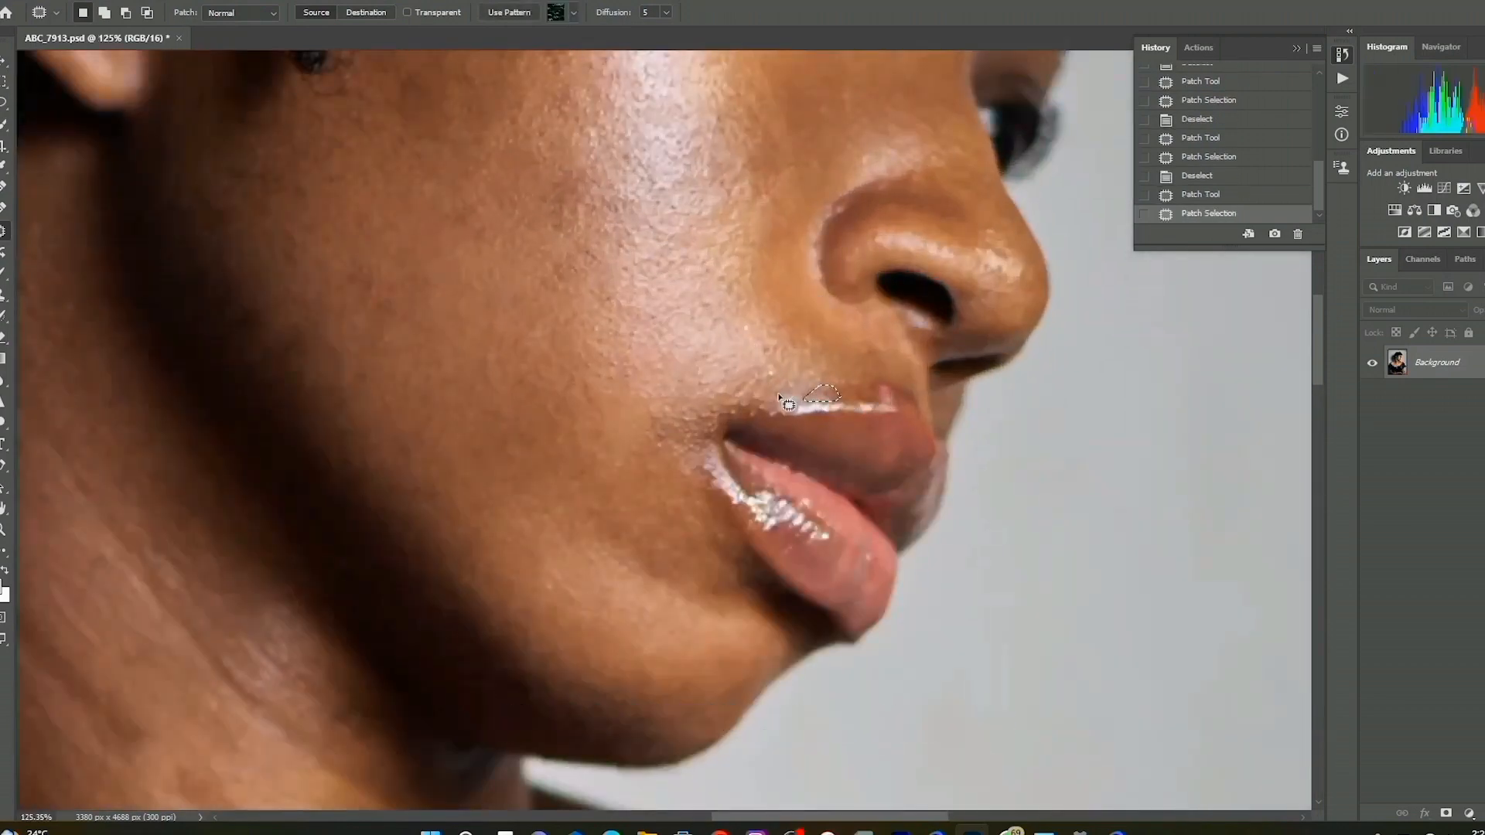
pyautogui.moveTo(871, 385)
pyautogui.mouseDown()
pyautogui.moveTo(888, 390)
pyautogui.moveTo(857, 384)
pyautogui.mouseUp()
pyautogui.hotkey('ctrl', 'd')
pyautogui.scroll(3, 727, 378)
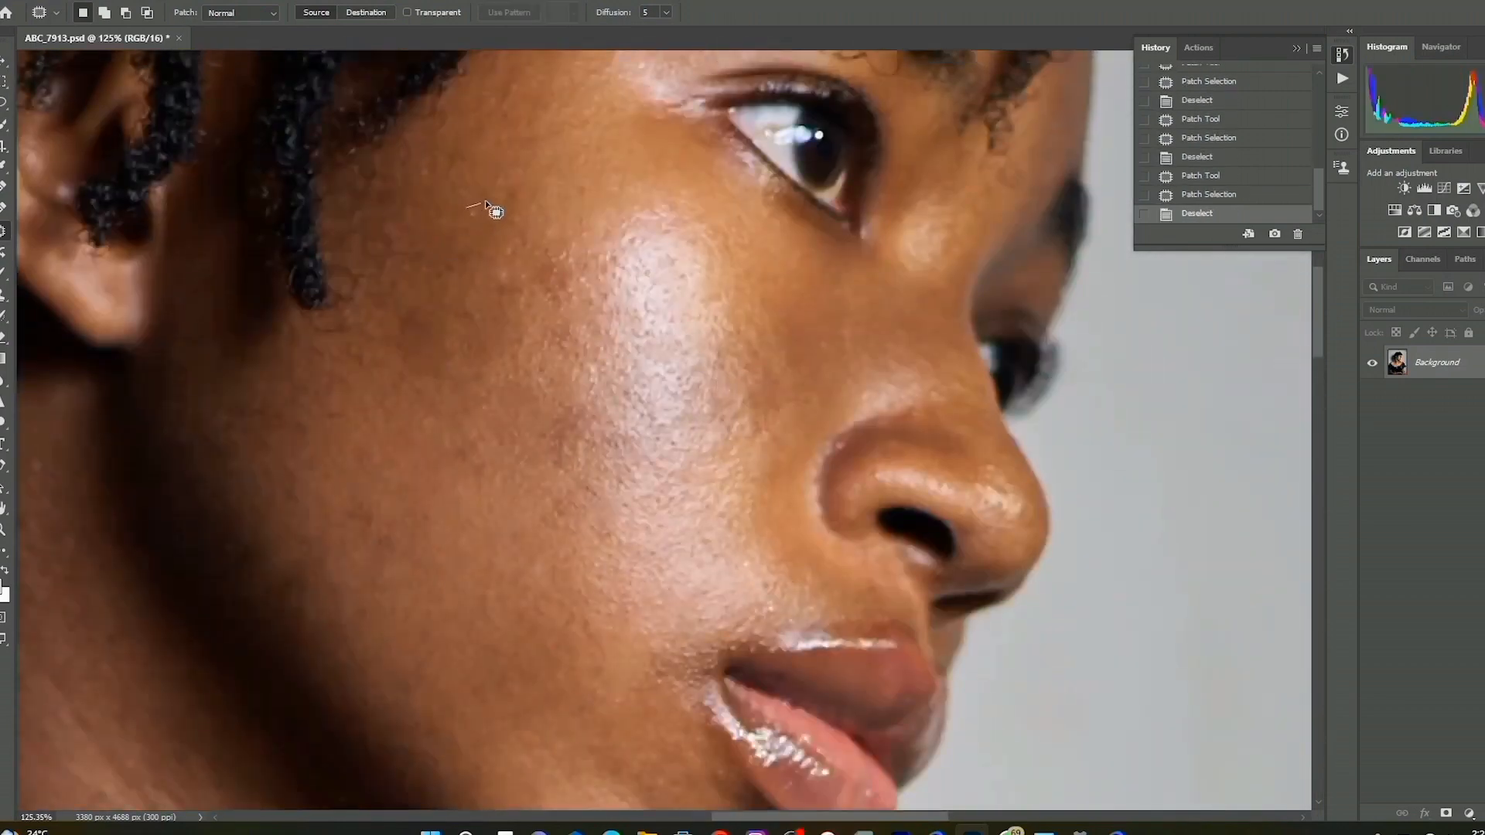
pyautogui.moveTo(497, 212); pyautogui.dragTo(488, 213)
pyautogui.moveTo(487, 214); pyautogui.dragTo(461, 259)
pyautogui.click(461, 259)
pyautogui.press('Return')
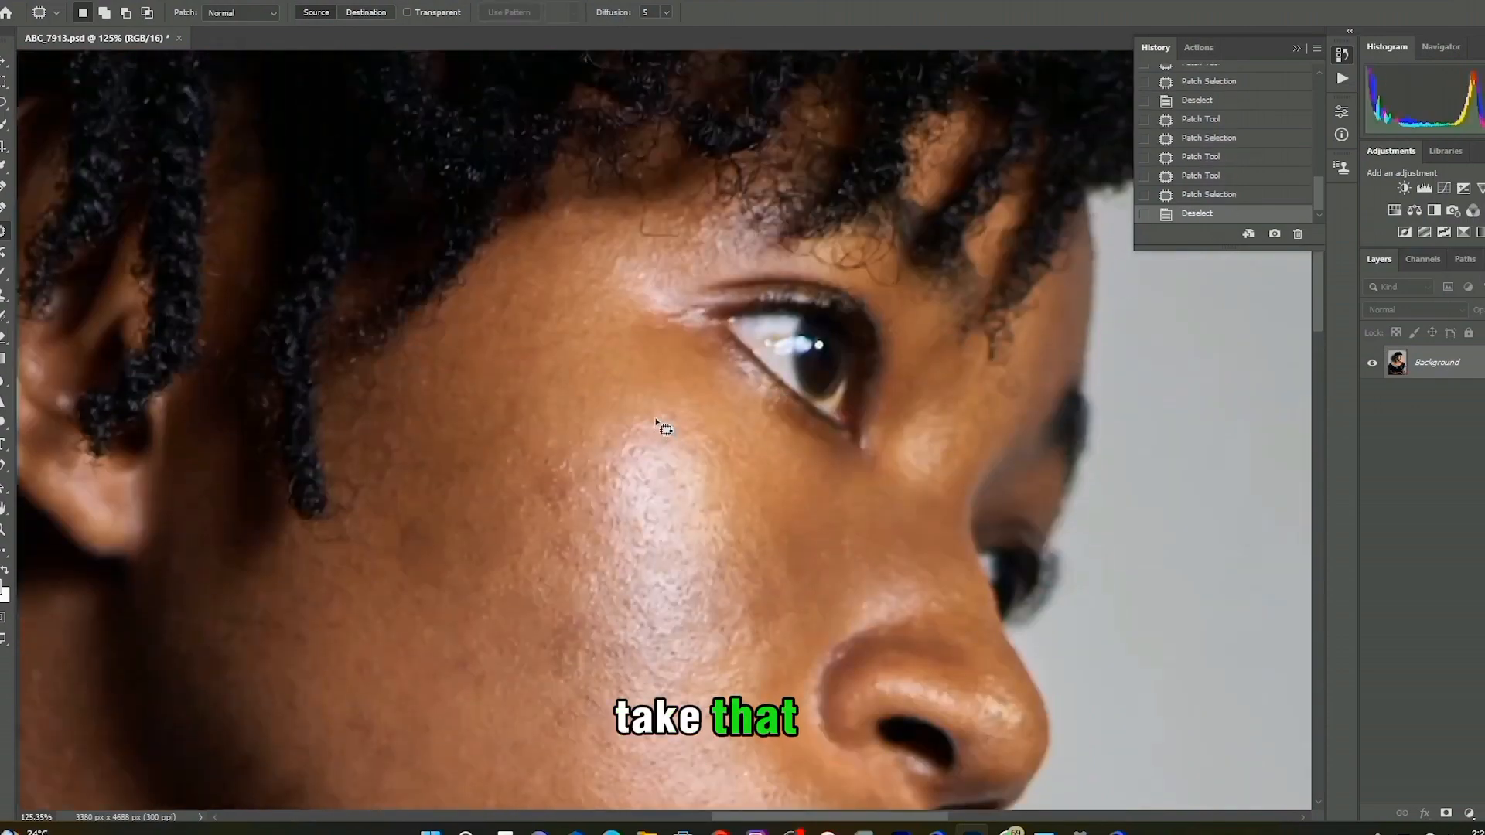
# Show the Yellows range of the Hue/Saturation adjustment layer used for the white of the eye
pyautogui.press('z')
pyautogui.rightClick(655, 379)
pyautogui.click(694, 388)
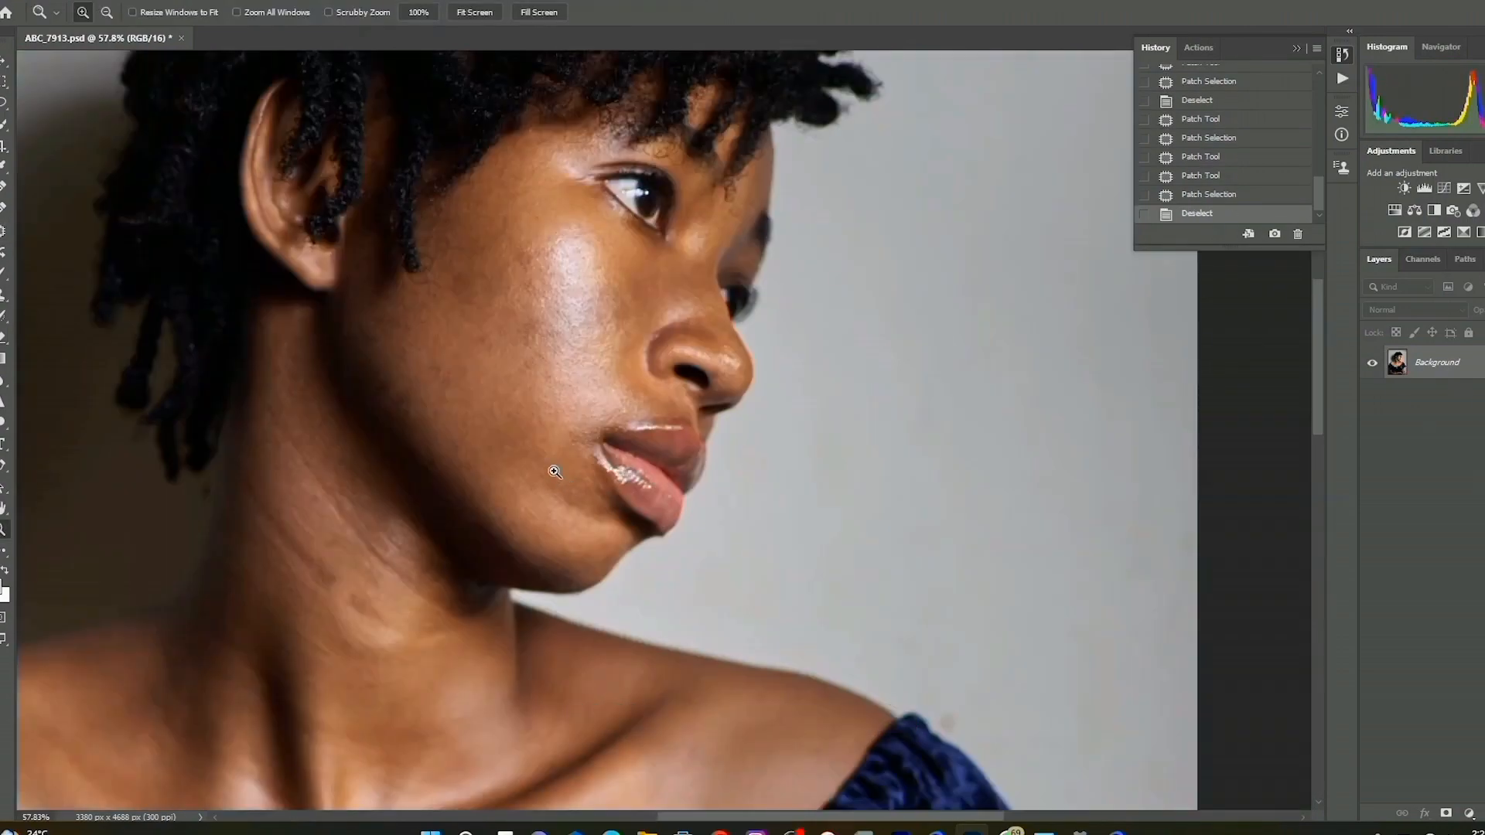
pyautogui.click(639, 230)
pyautogui.click(639, 230)
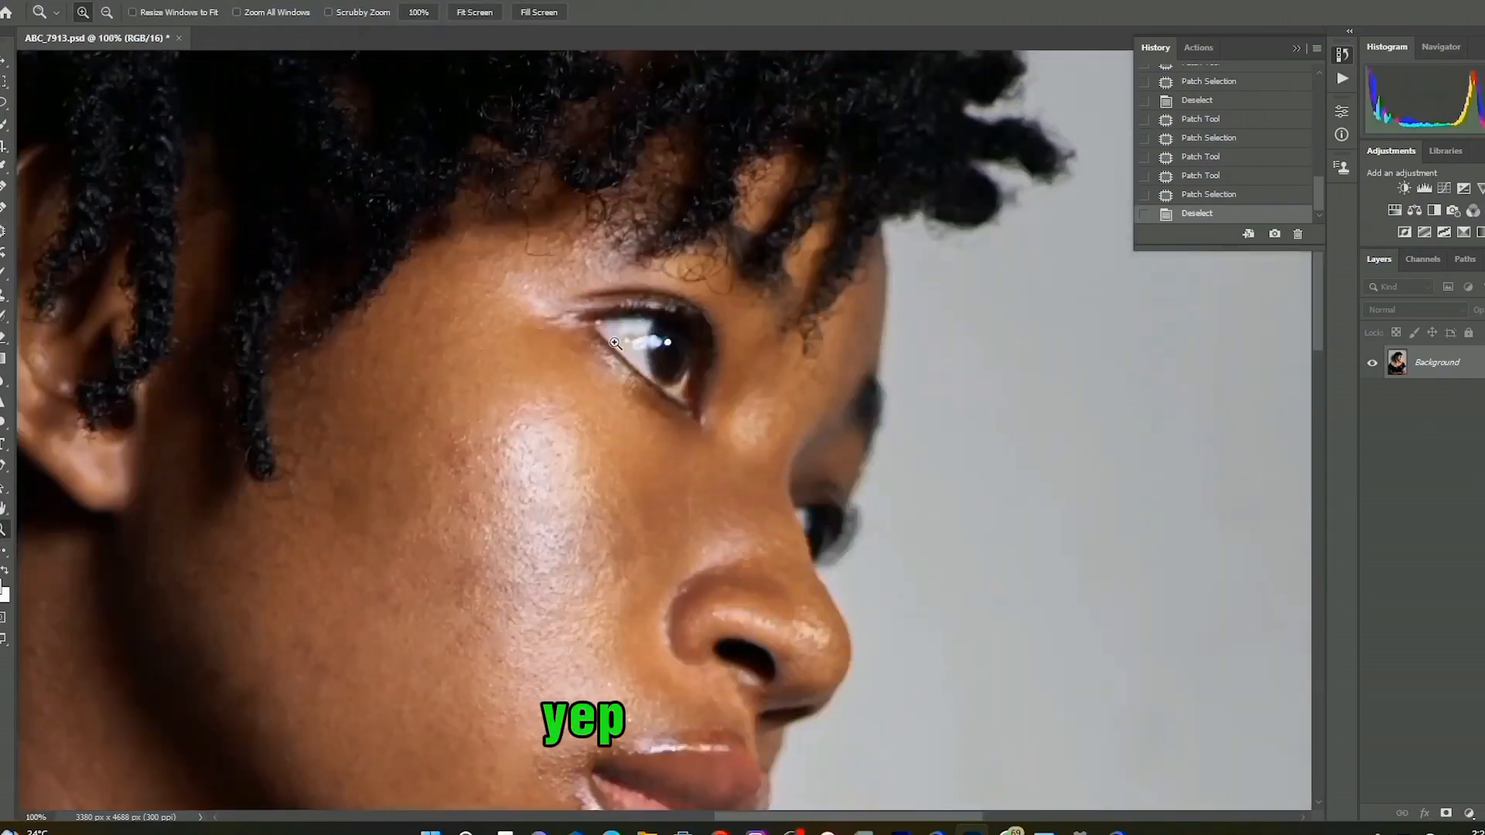
pyautogui.click(665, 376)
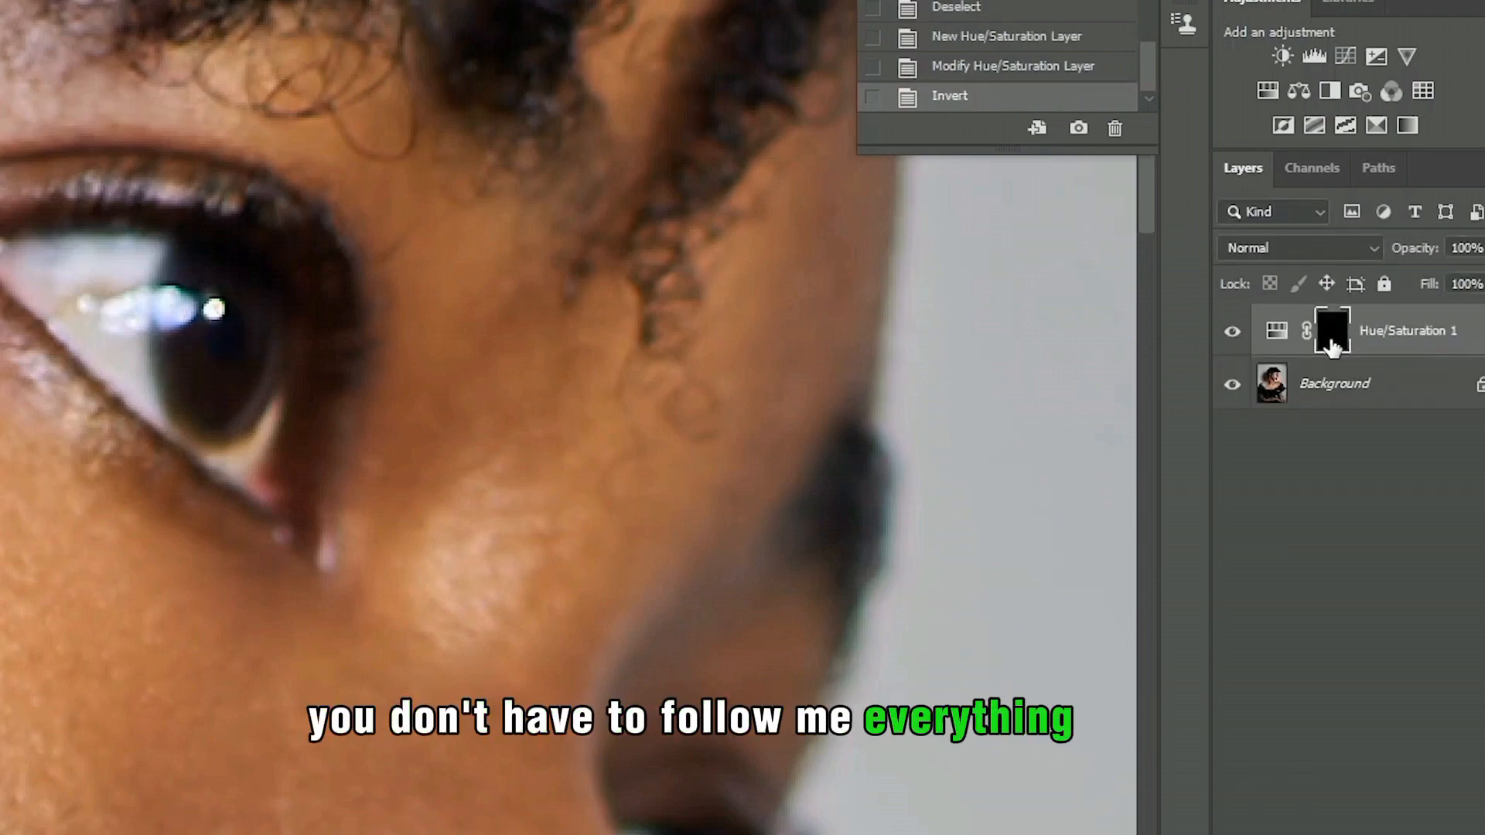
pyautogui.doubleClick(1277, 331)
pyautogui.click(978, 45)
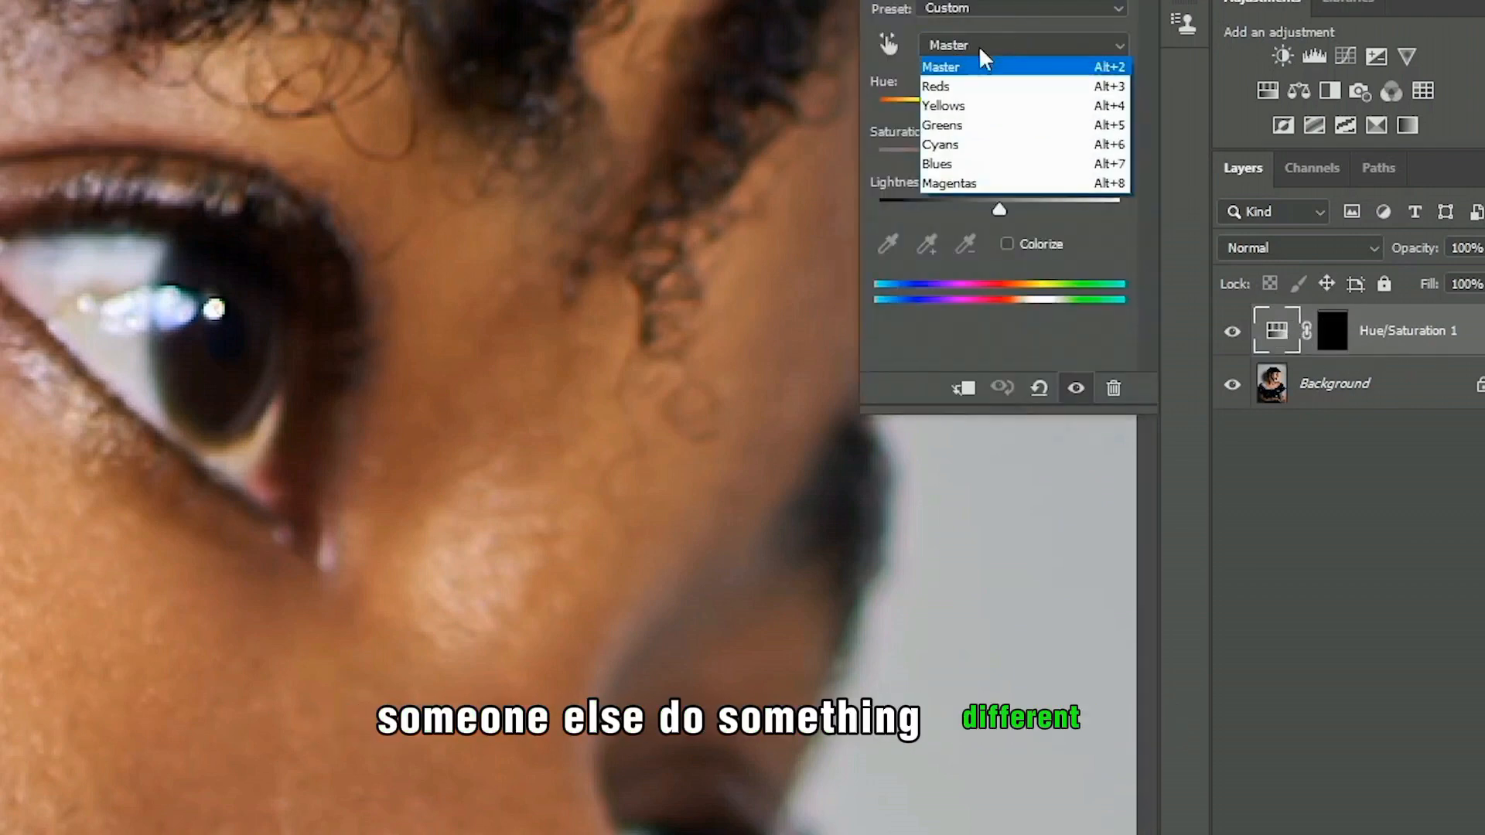
pyautogui.click(995, 102)
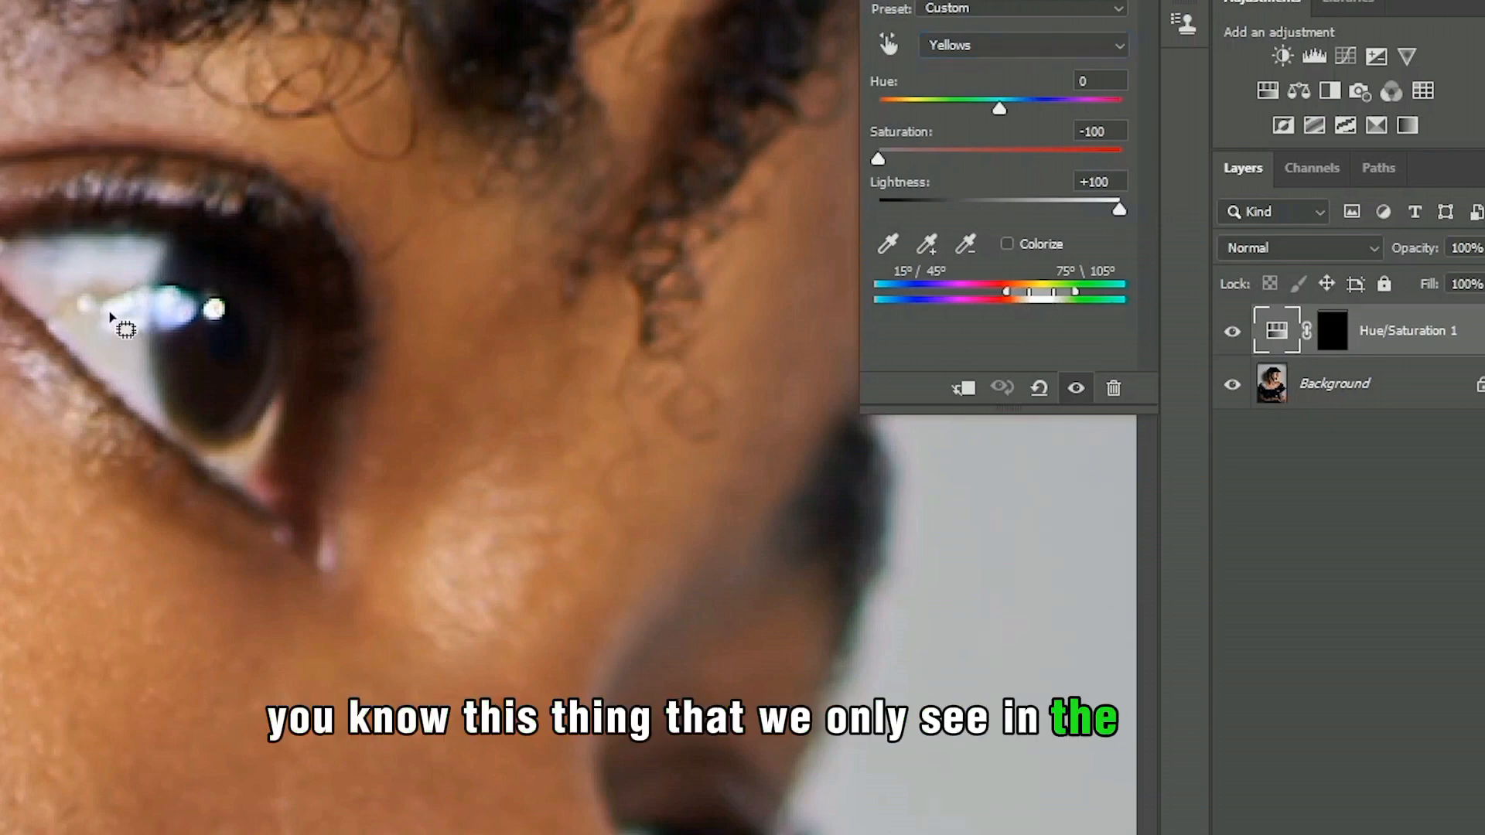
# Set the Reds range of the Hue/Saturation layer to Saturation -42 and Lightness +38
pyautogui.scroll(1, 154, 318)
pyautogui.scroll(1, 155, 293)
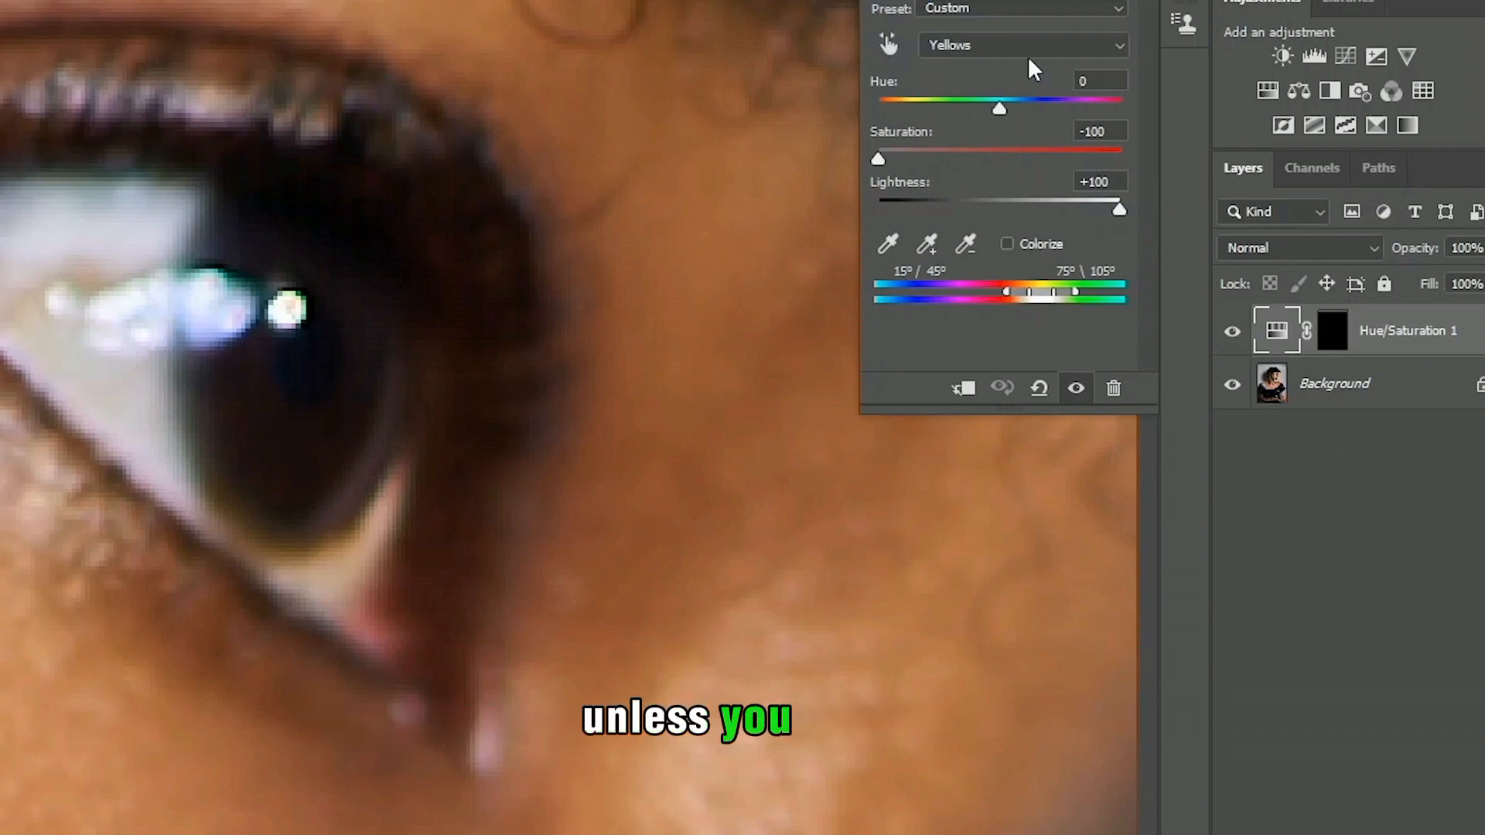
pyautogui.click(979, 45)
pyautogui.click(959, 85)
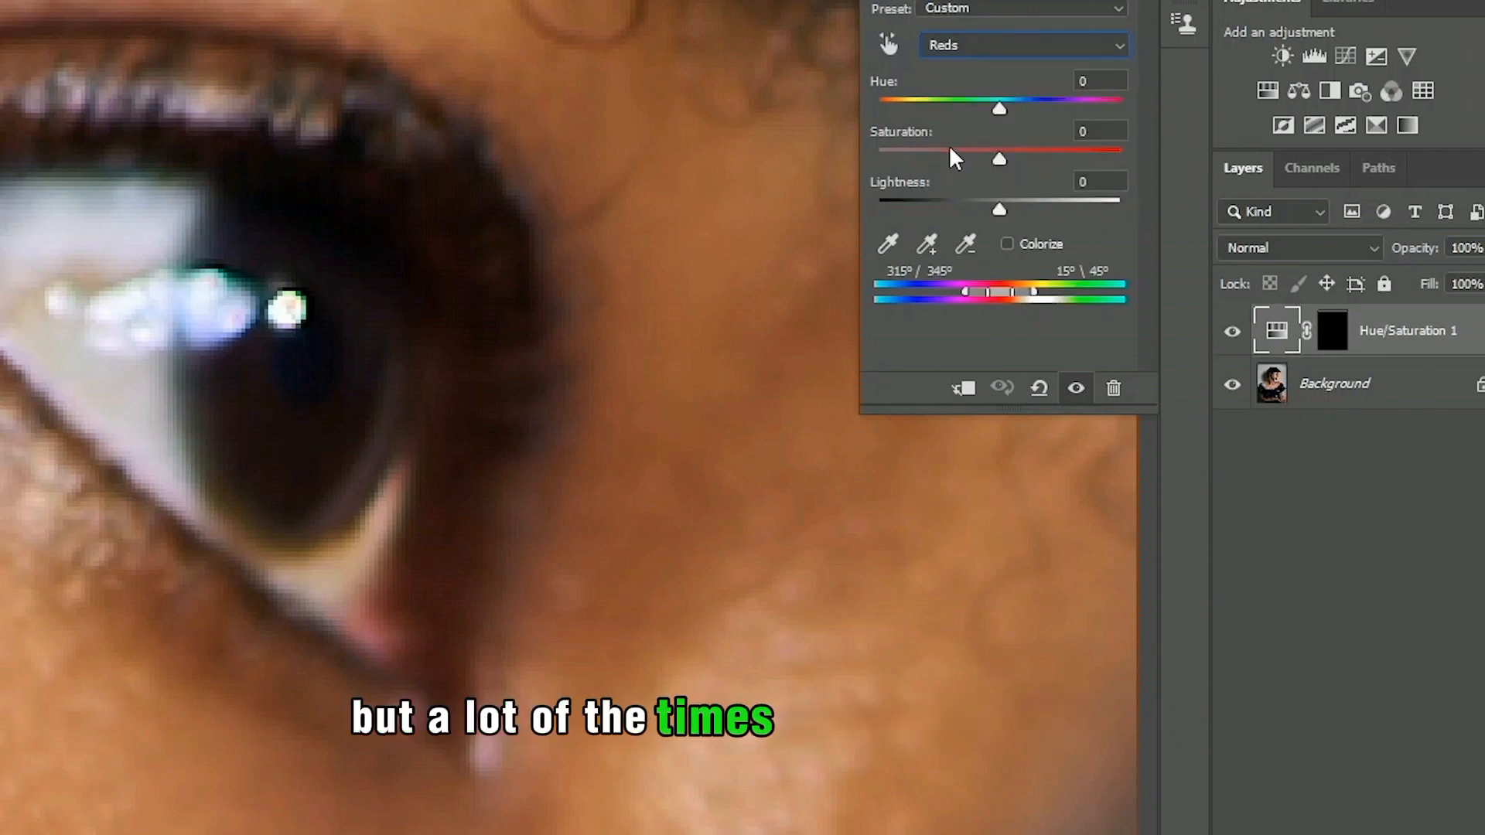
pyautogui.click(948, 154)
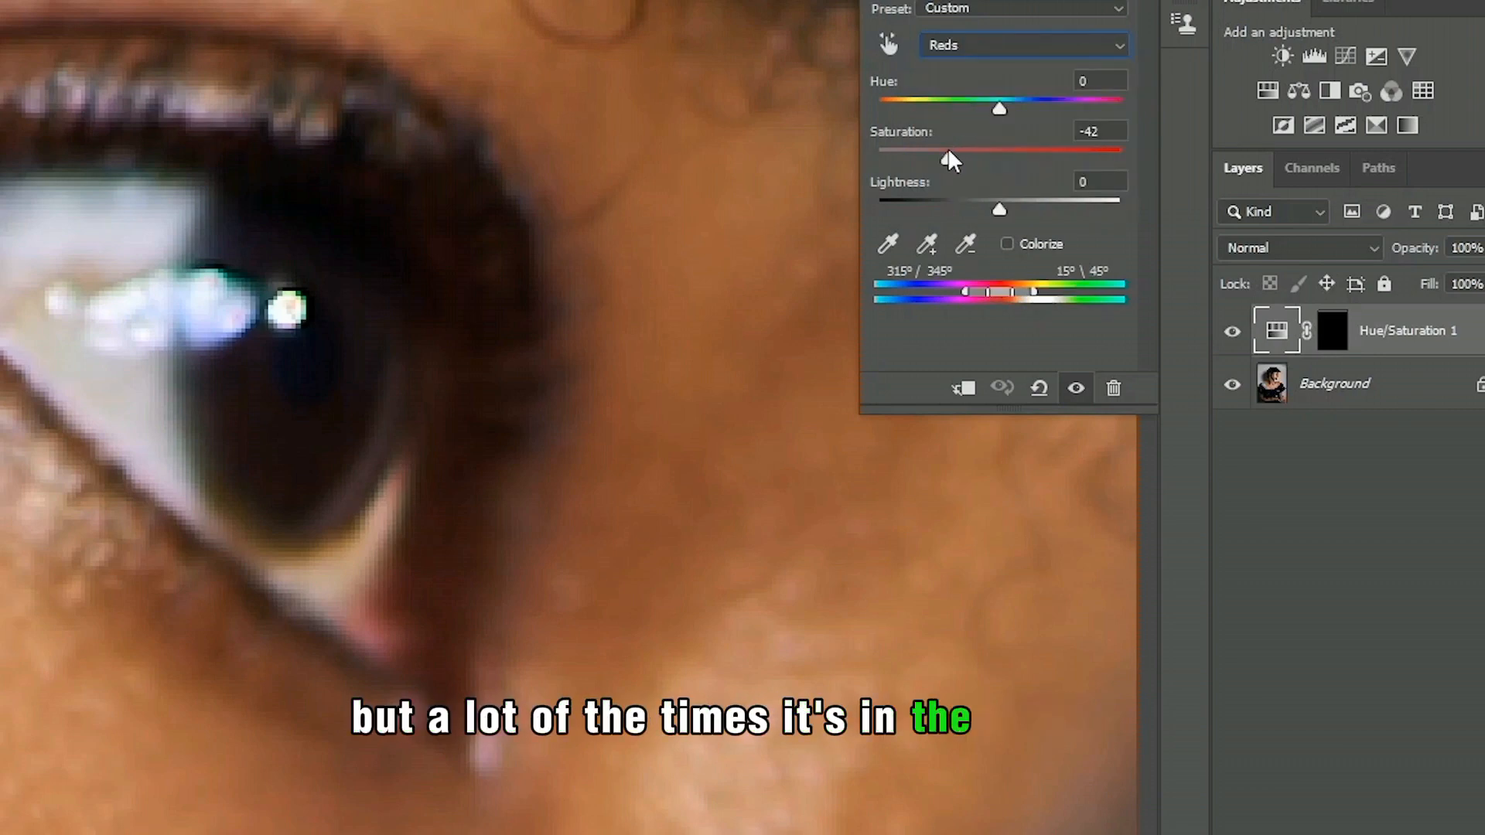
pyautogui.click(1046, 204)
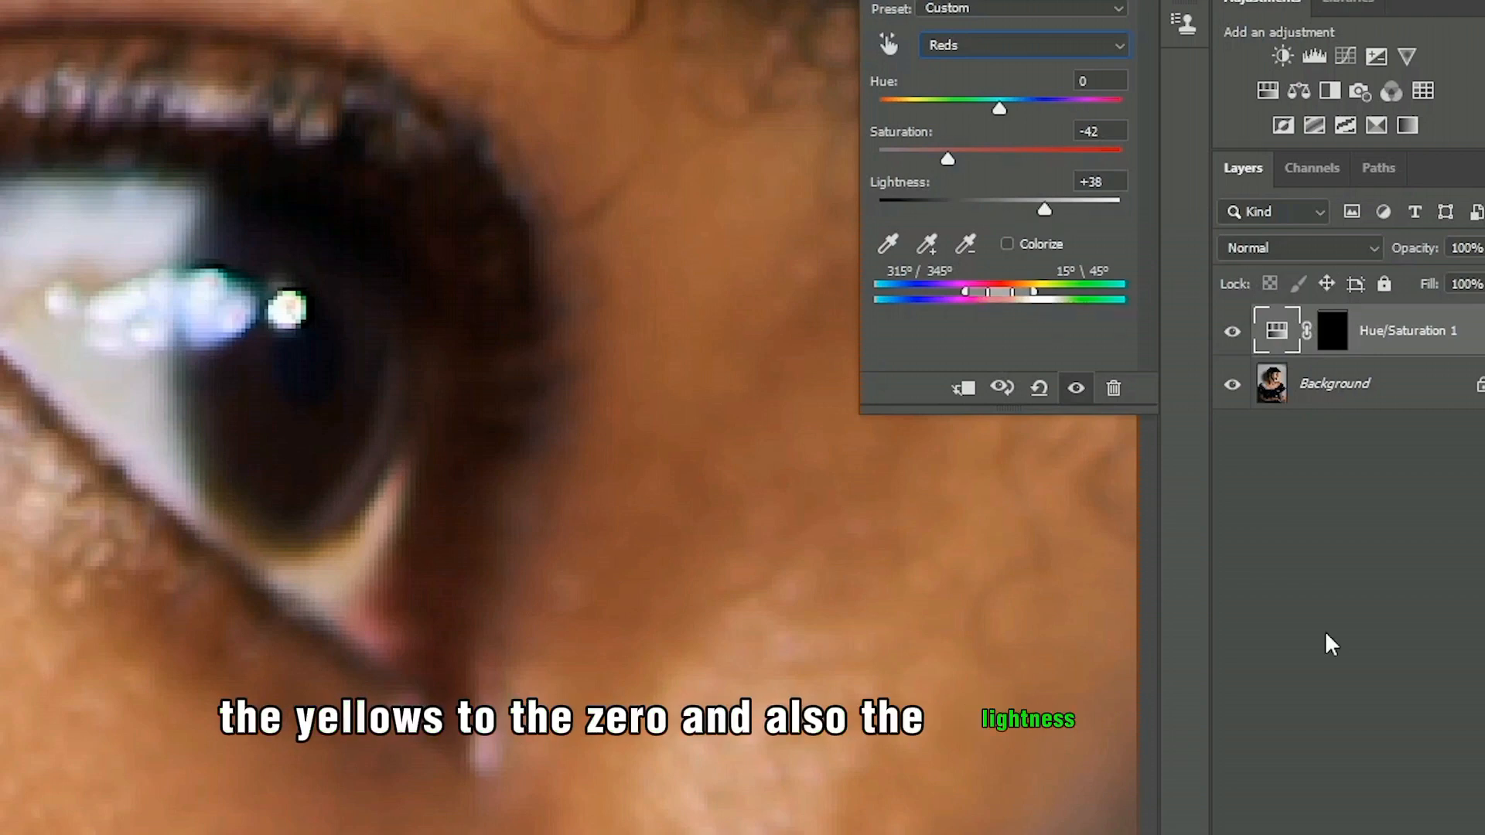
# Return to the Reds range of the Hue/Saturation adjustment and set its Saturation to -34, keeping Lightness at +38
pyautogui.click(1334, 340)
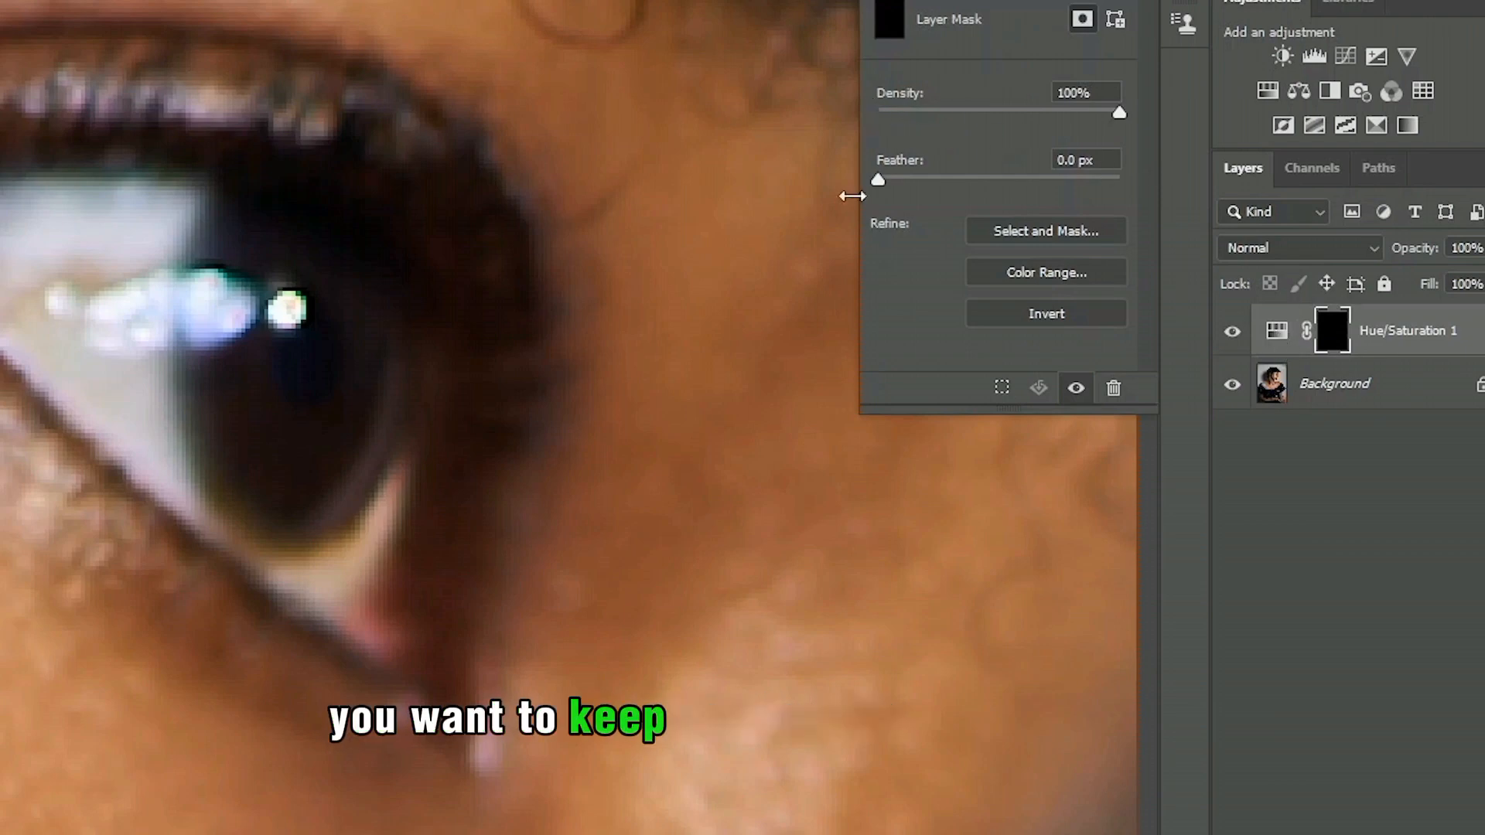
pyautogui.click(1277, 331)
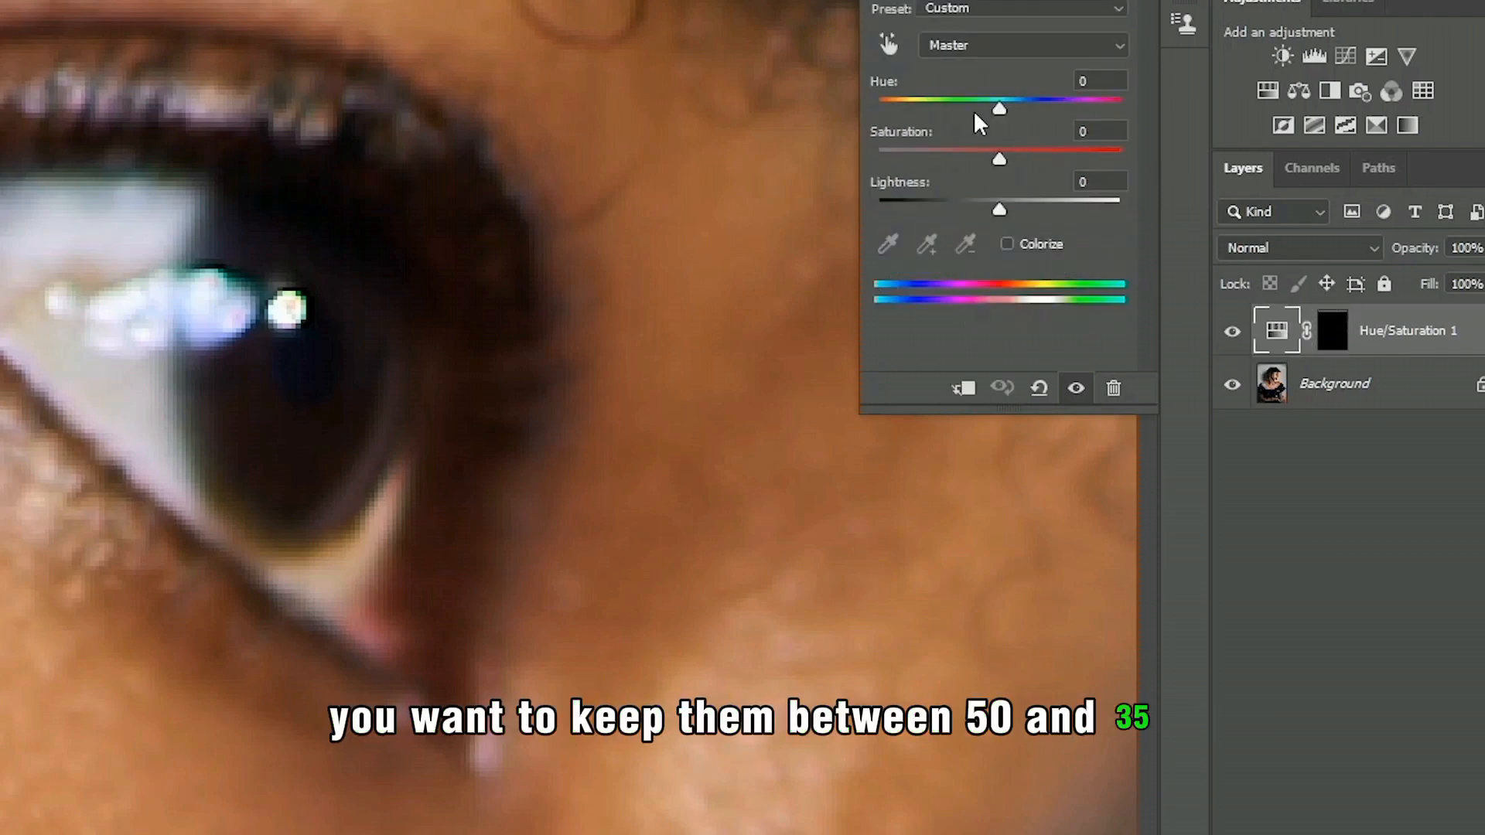
pyautogui.click(954, 50)
pyautogui.click(946, 80)
pyautogui.moveTo(1000, 160); pyautogui.dragTo(950, 159)
pyautogui.moveTo(1000, 209); pyautogui.dragTo(1052, 208)
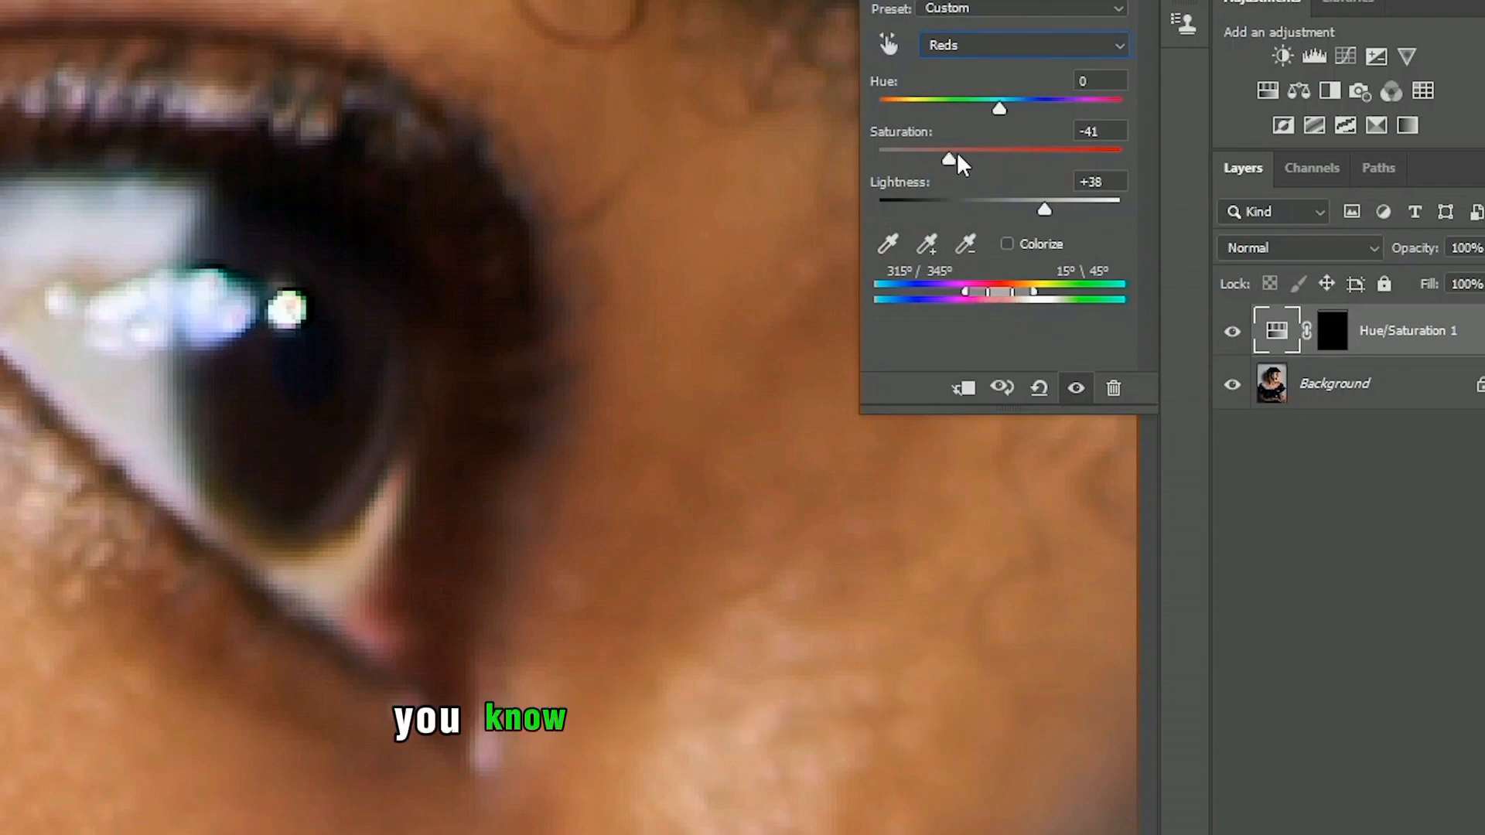
pyautogui.moveTo(952, 159); pyautogui.dragTo(959, 158)
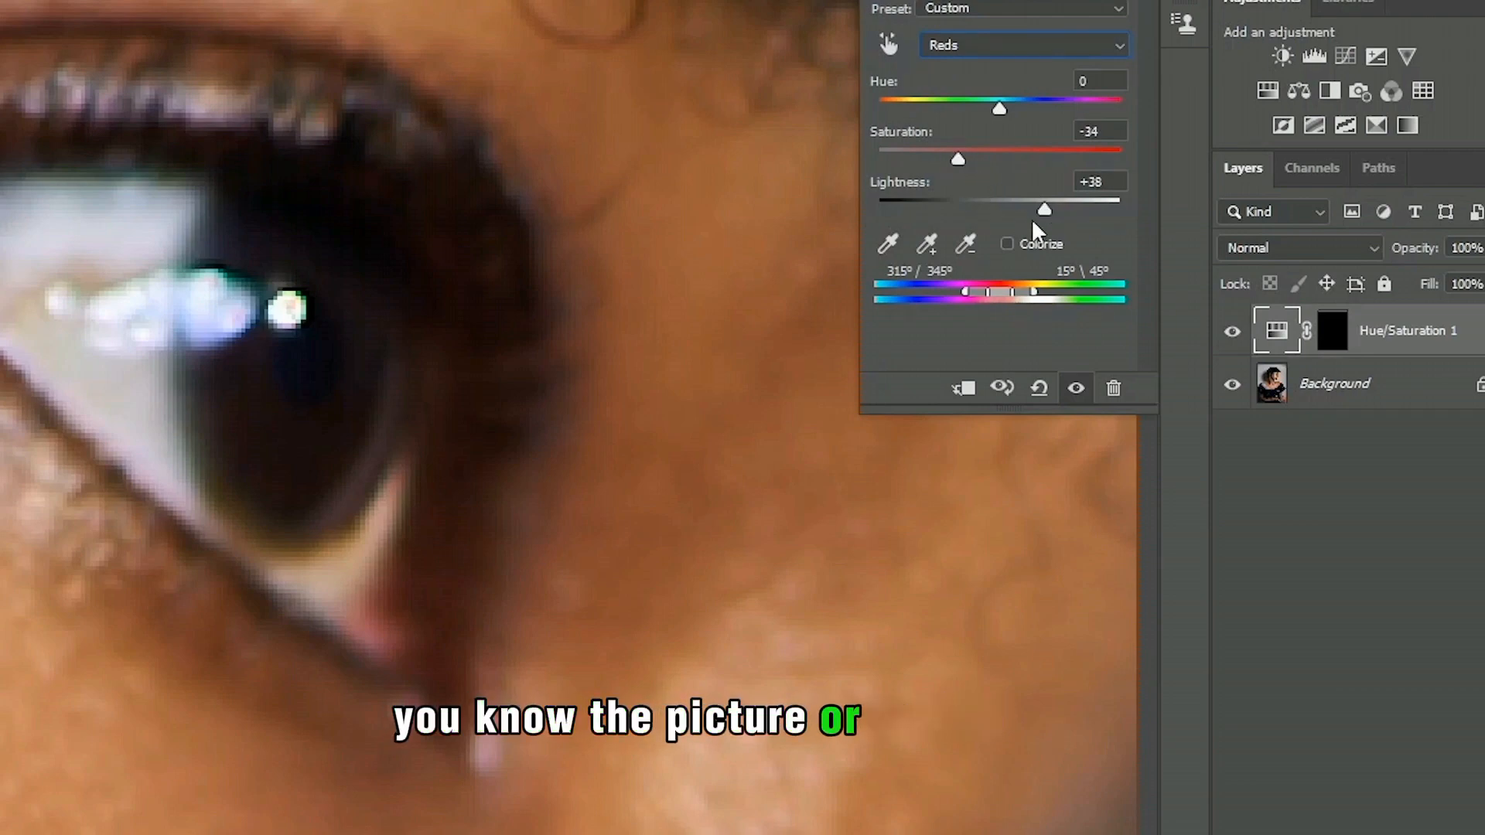
# Paint white on the Hue/Saturation layer mask over the white of the eye and its inner corner with a small brush
pyautogui.click(1330, 333)
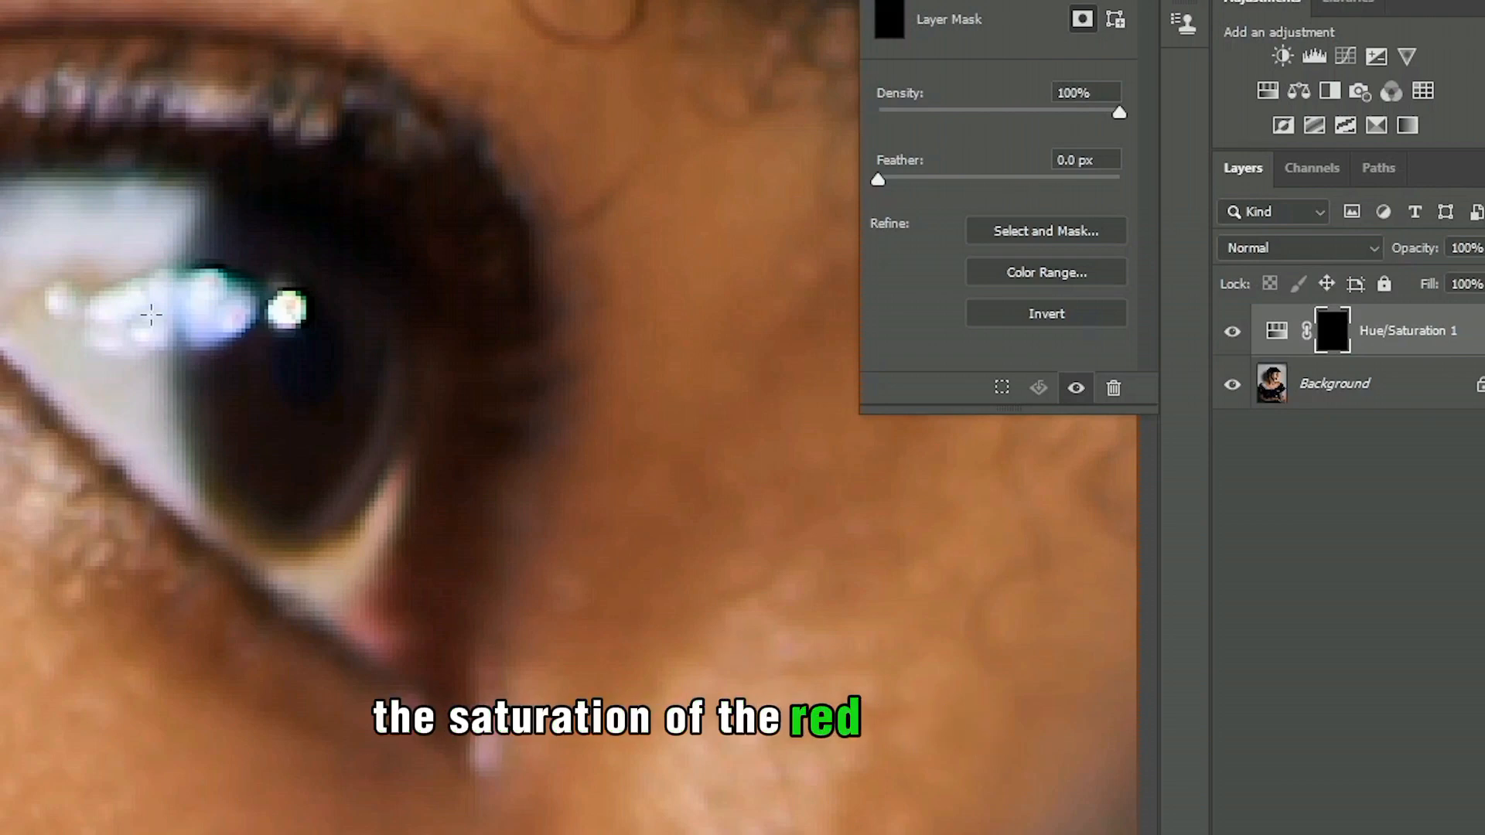
pyautogui.press('[')
pyautogui.press('[')
pyautogui.press('[')
pyautogui.press('[')
pyautogui.press('[')
pyautogui.press('[')
pyautogui.press('[')
pyautogui.press('[')
pyautogui.press('[')
pyautogui.press('[')
pyautogui.press('[')
pyautogui.press('[')
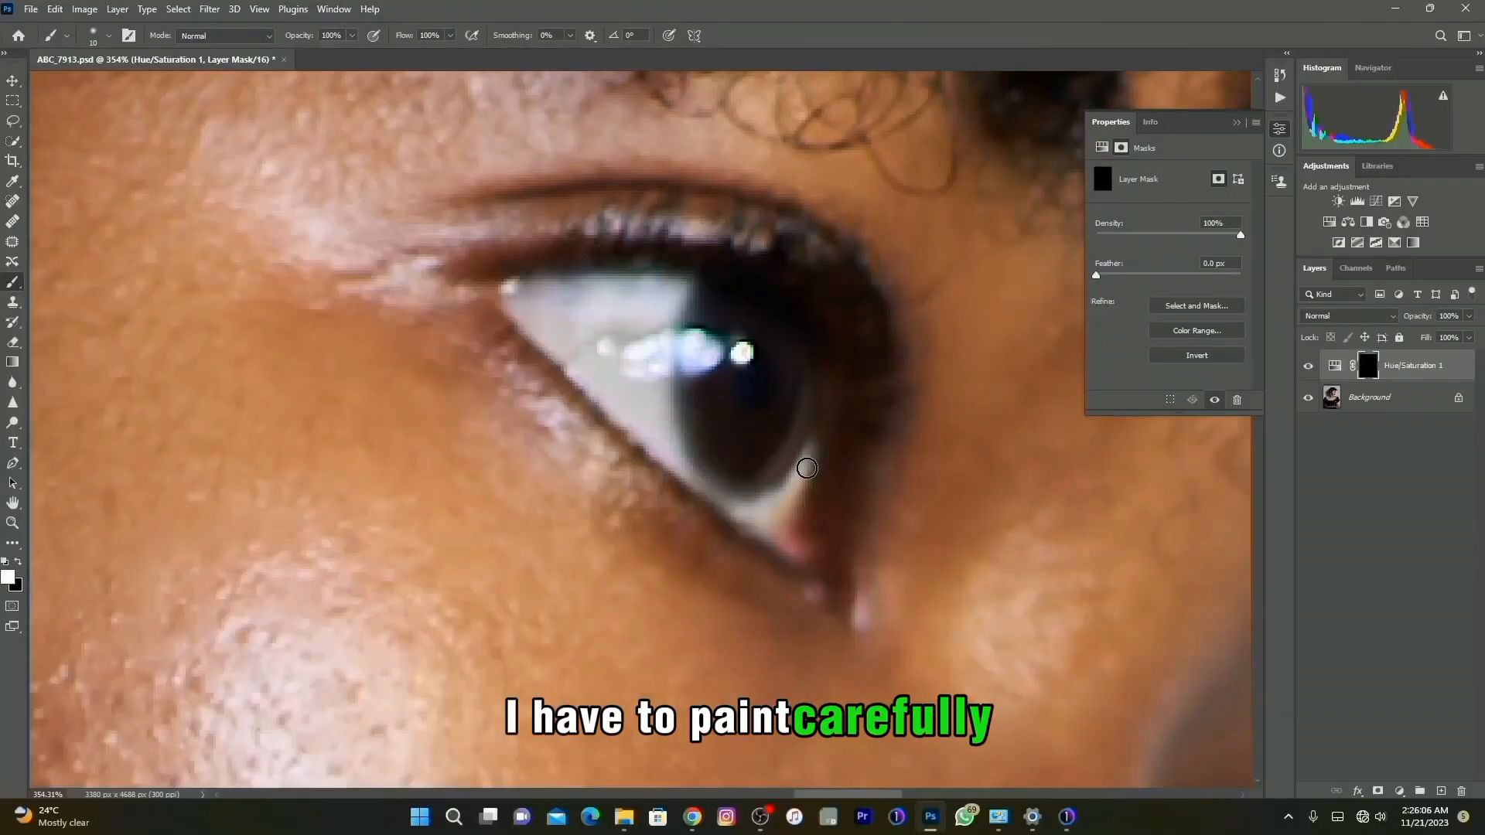
pyautogui.press('z')
pyautogui.rightClick(642, 360)
pyautogui.click(681, 369)
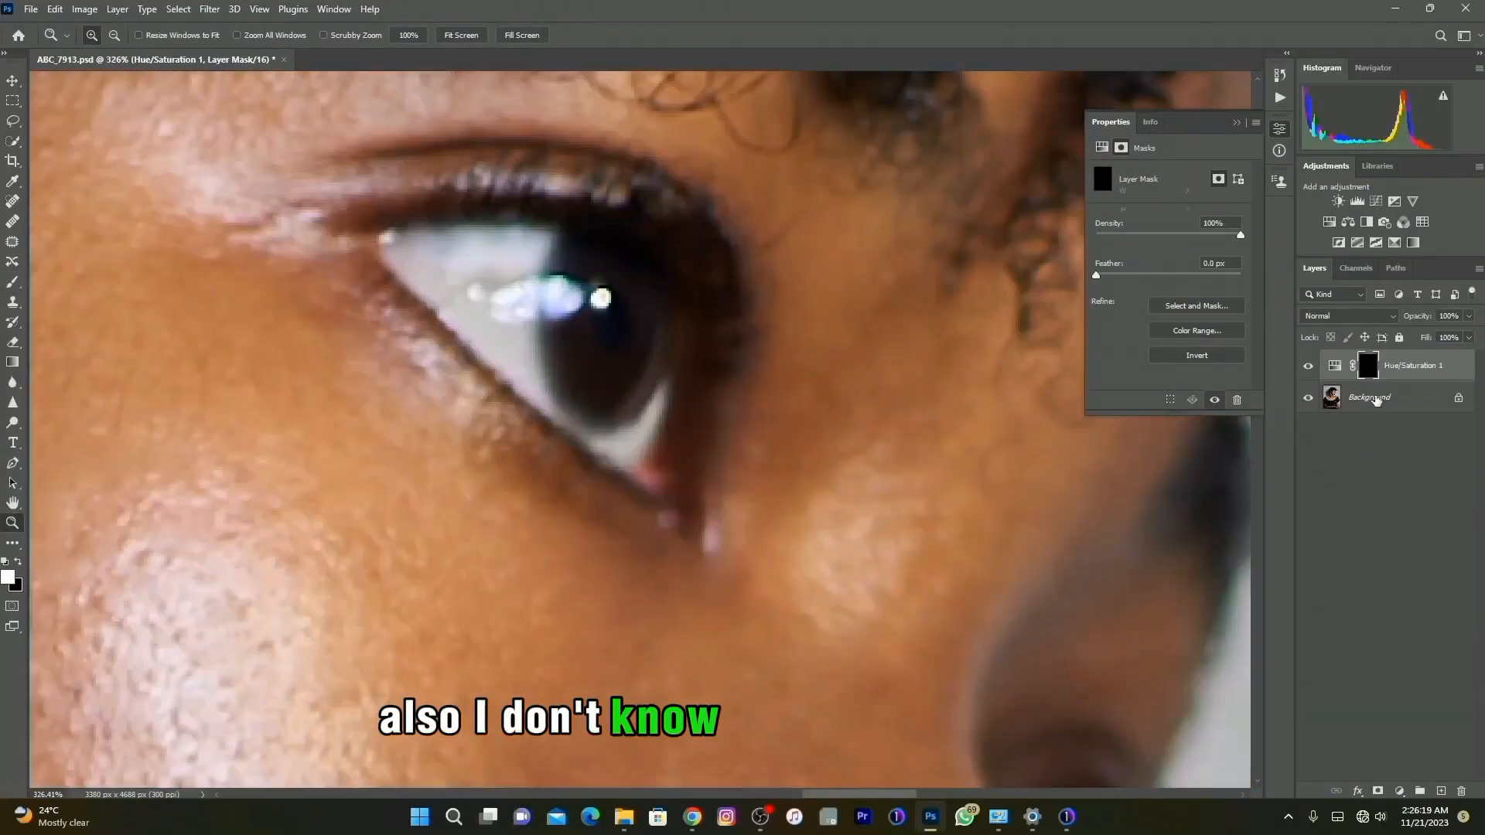
# Patch away the light reflections on the white of the eye on the Background layer, leaving the catchlights on the iris
pyautogui.click(1376, 400)
pyautogui.press('j')
pyautogui.scroll(3, 460, 278)
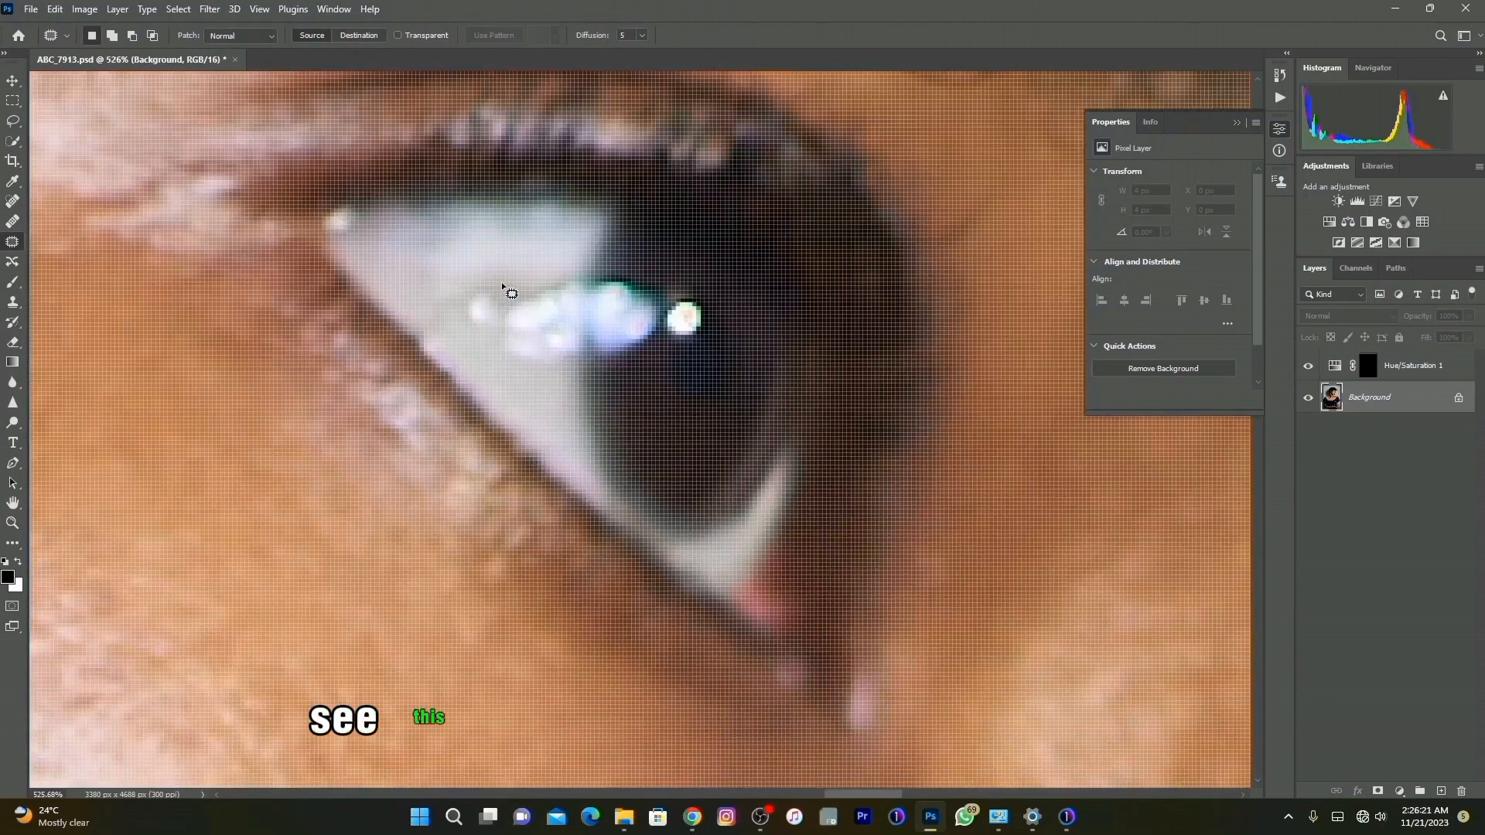
pyautogui.moveTo(502, 286)
pyautogui.mouseDown()
pyautogui.moveTo(467, 277)
pyautogui.moveTo(459, 317)
pyautogui.mouseUp()
pyautogui.moveTo(548, 364)
pyautogui.mouseDown()
pyautogui.moveTo(590, 331)
pyautogui.moveTo(520, 274)
pyautogui.mouseUp()
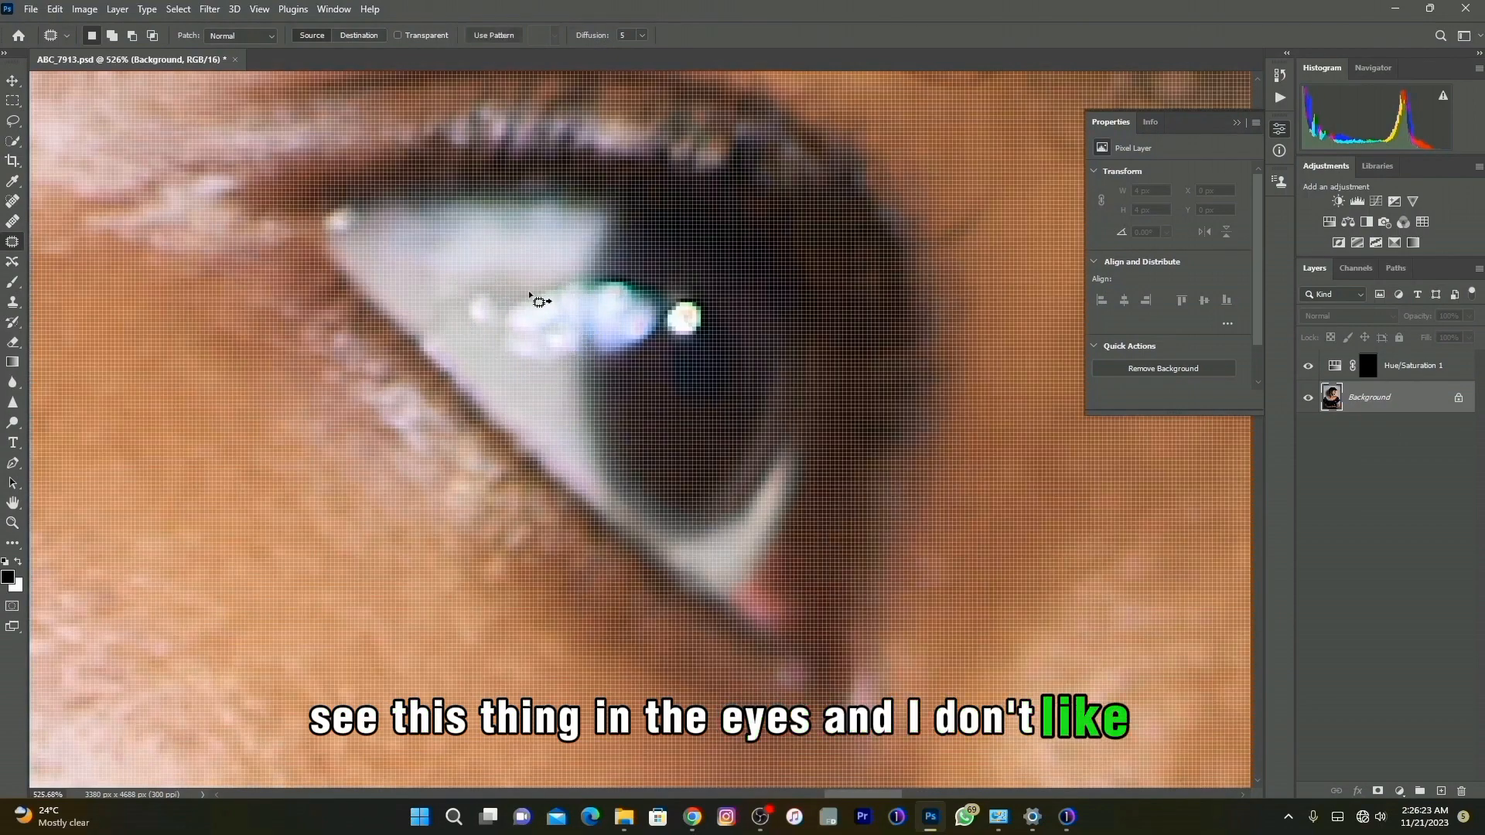
pyautogui.moveTo(533, 331)
pyautogui.mouseDown()
pyautogui.moveTo(492, 280)
pyautogui.moveTo(574, 282)
pyautogui.mouseUp()
pyautogui.hotkey('ctrl', 'd')
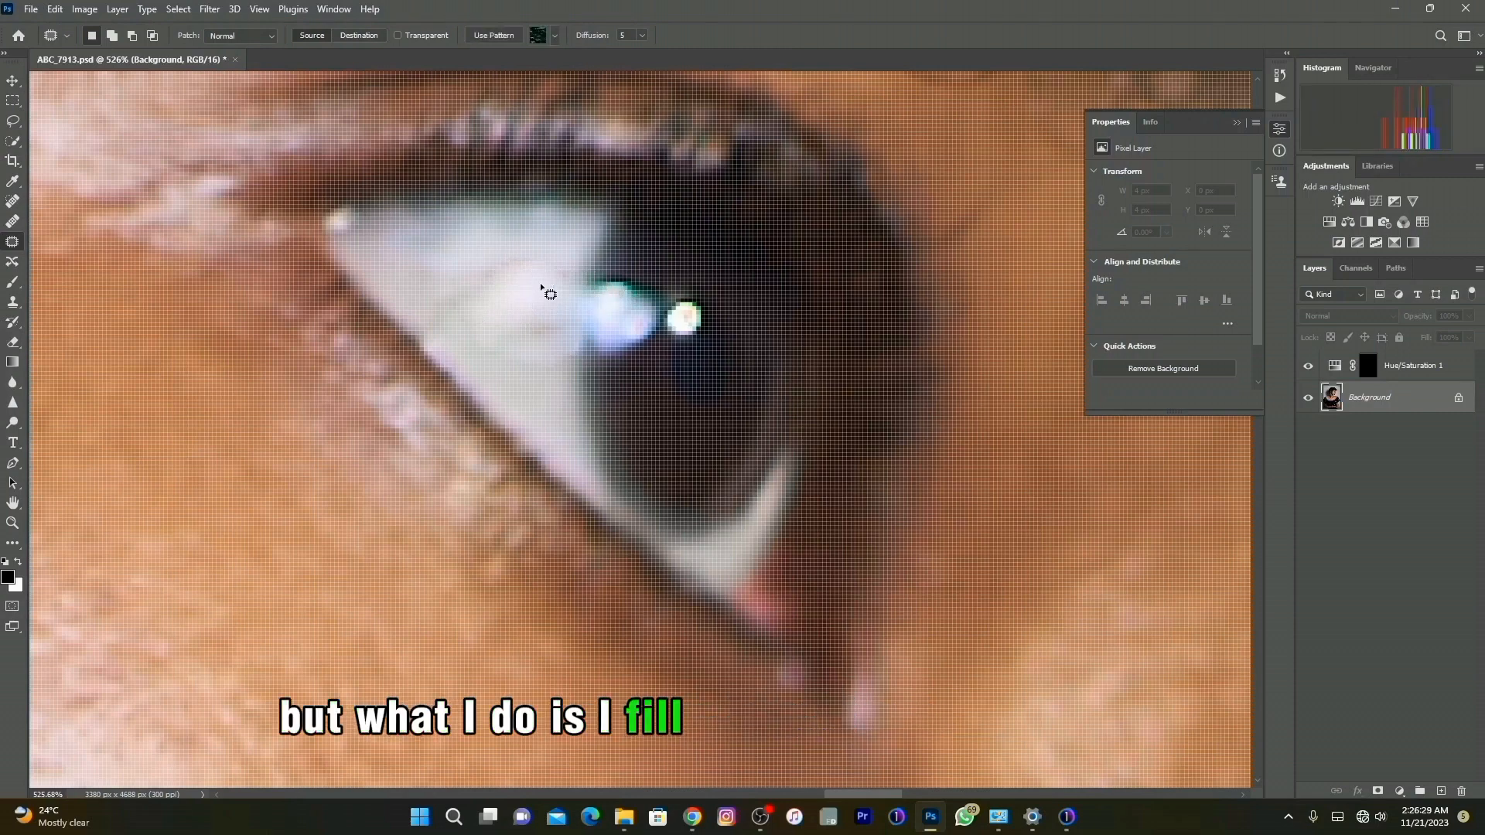
pyautogui.hotkey('ctrl', 'd')
# Check the cleaned eye against the whole portrait and merge all visible layers into the Background
pyautogui.press('z')
pyautogui.rightClick(543, 309)
pyautogui.click(570, 320)
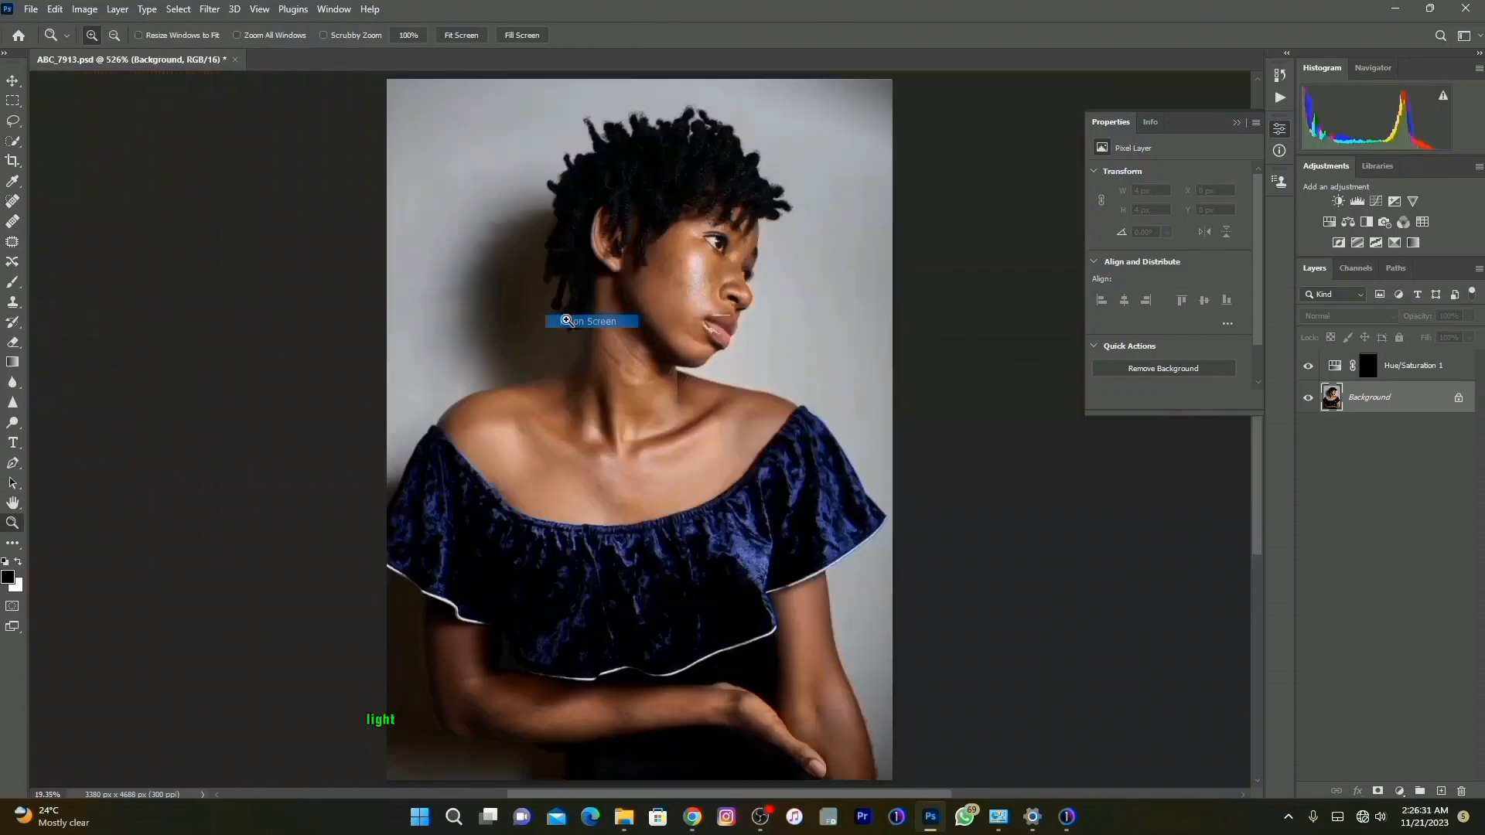
pyautogui.moveTo(826, 353); pyautogui.dragTo(824, 352)
pyautogui.rightClick(541, 290)
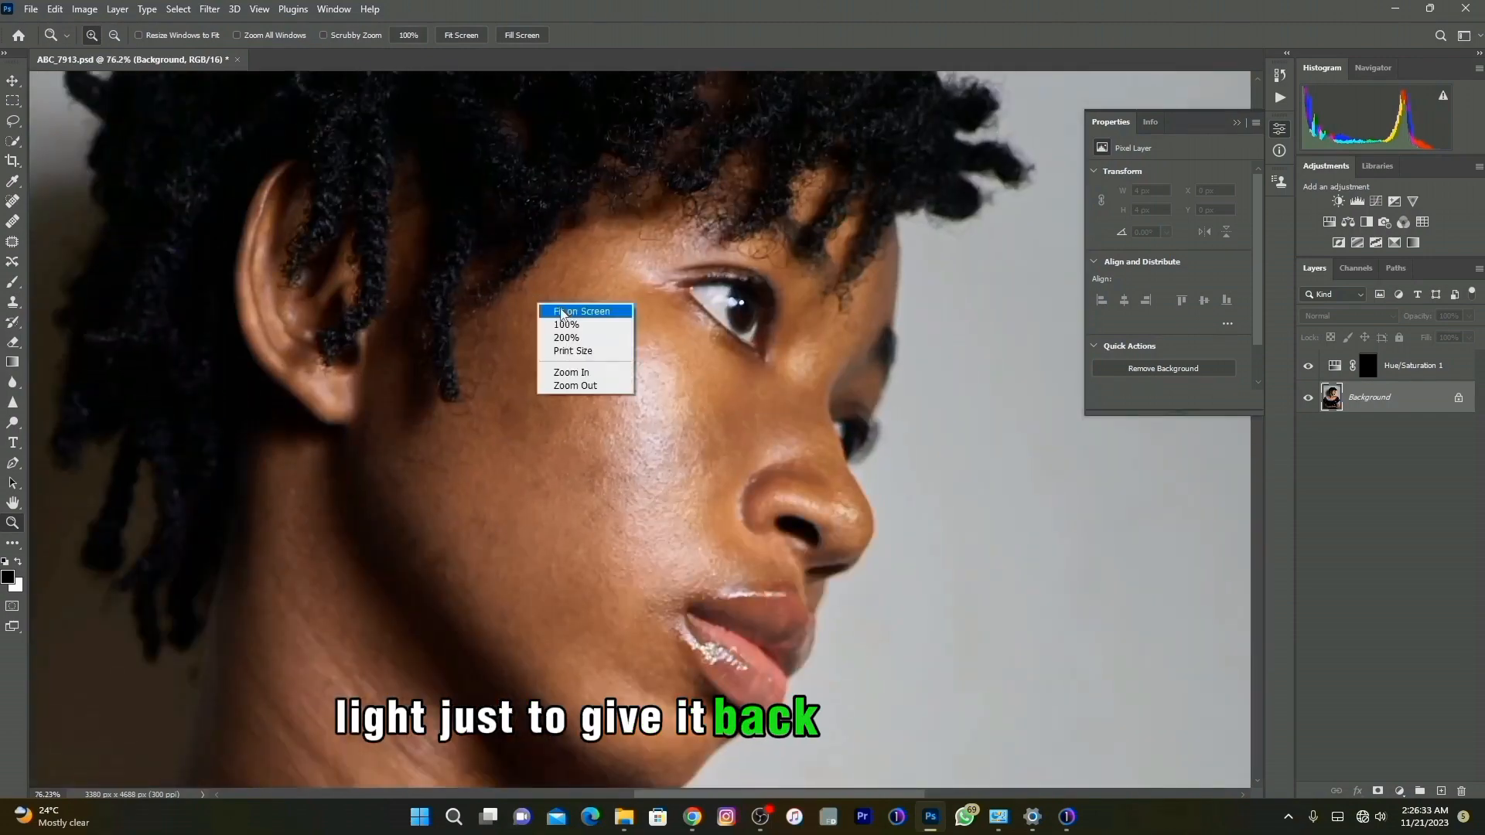
pyautogui.click(573, 303)
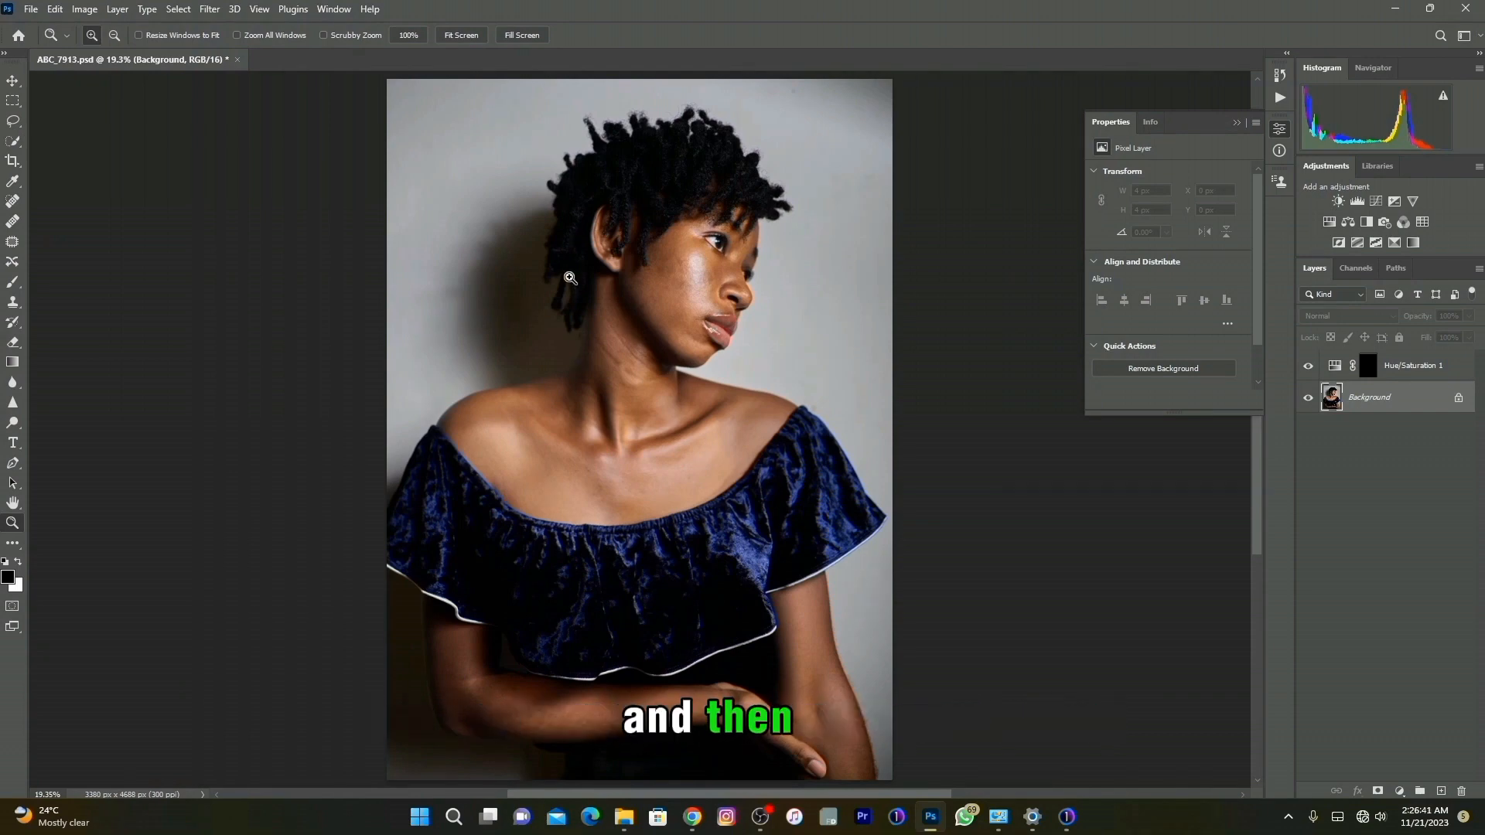
pyautogui.hotkey('ctrl', 'shift', 'e')
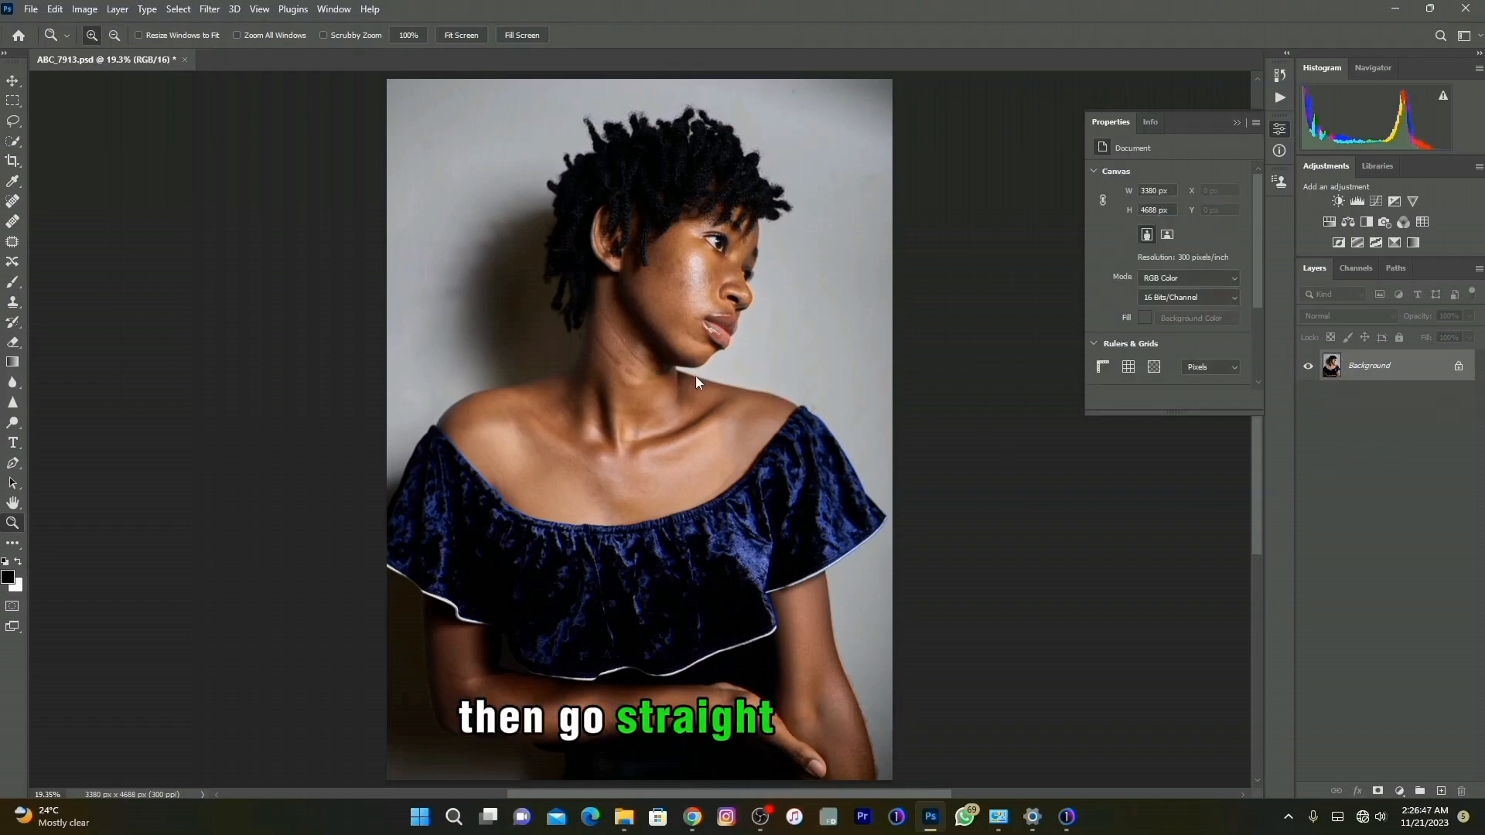
# Open the Liquify filter and adjust the chin contour with a size 300 Forward Warp brush, enlarging it to 800 for the top of the hair
pyautogui.hotkey('ctrl', 'shift', 'x')
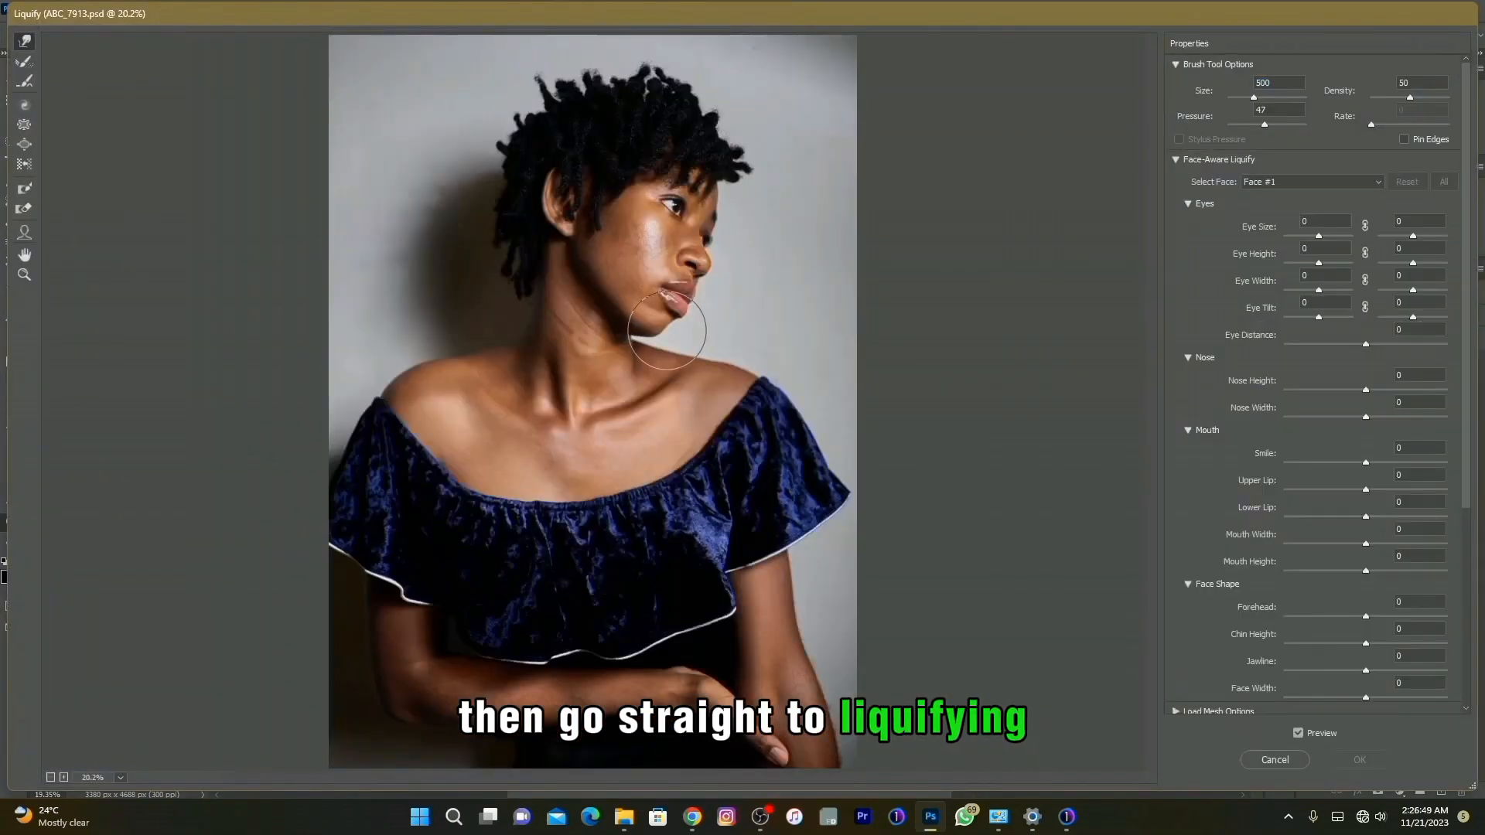
pyautogui.press('[')
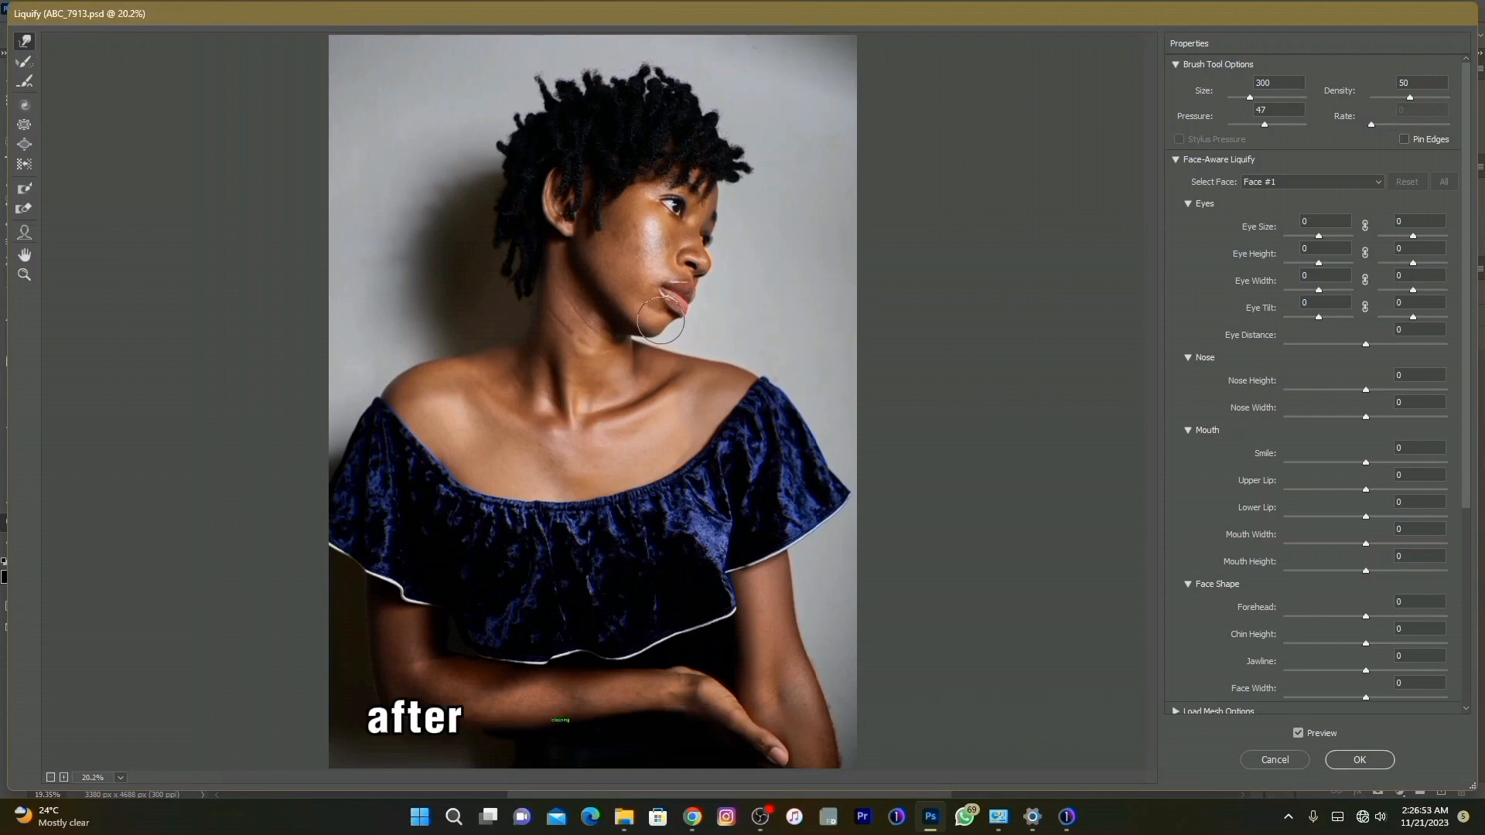
pyautogui.press(']')
pyautogui.press(']')
pyautogui.press(']')
pyautogui.press(']')
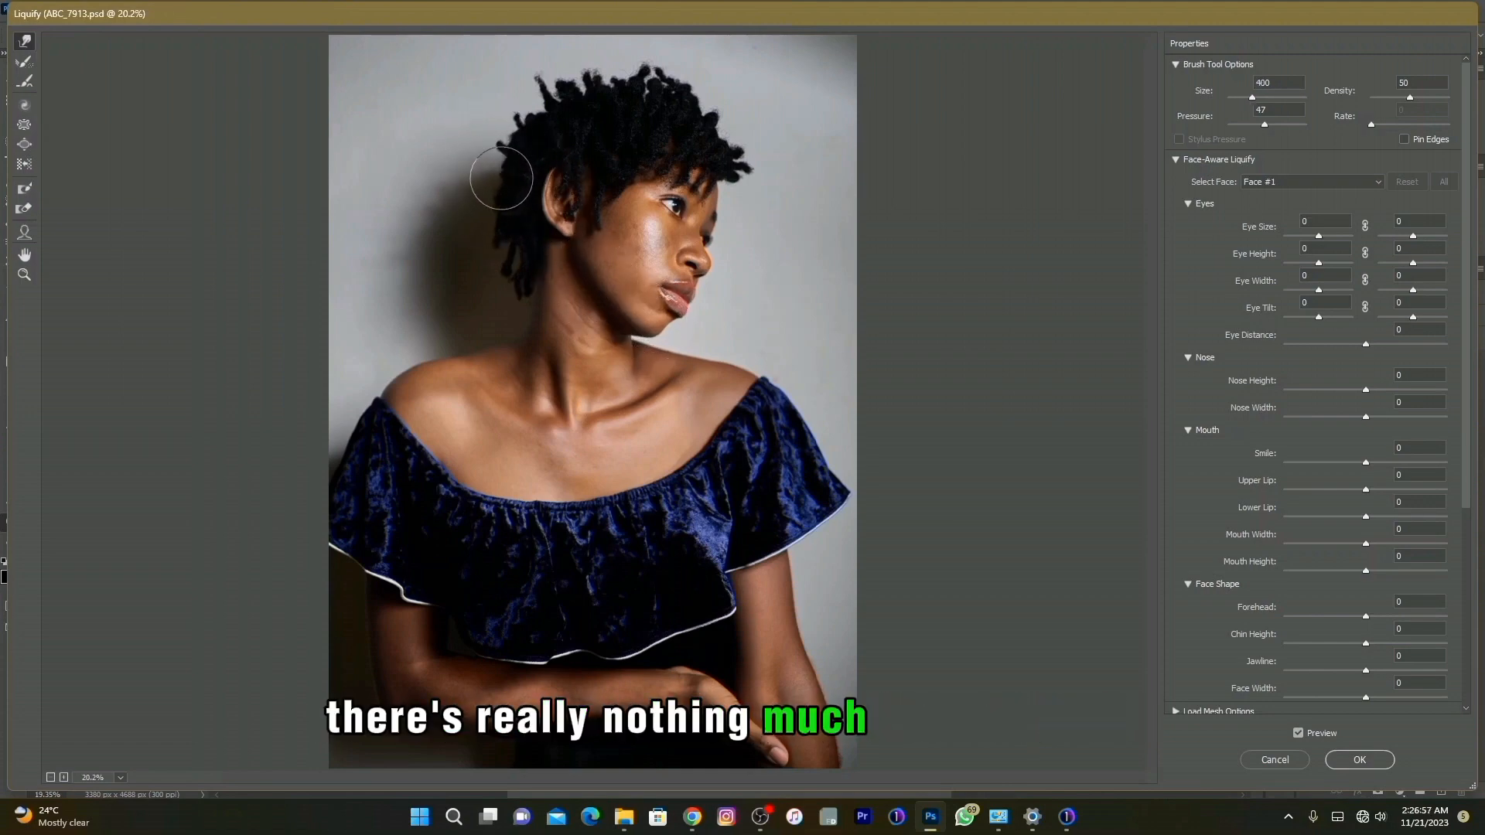
pyautogui.press(']')
pyautogui.press(']')
pyautogui.press(']')
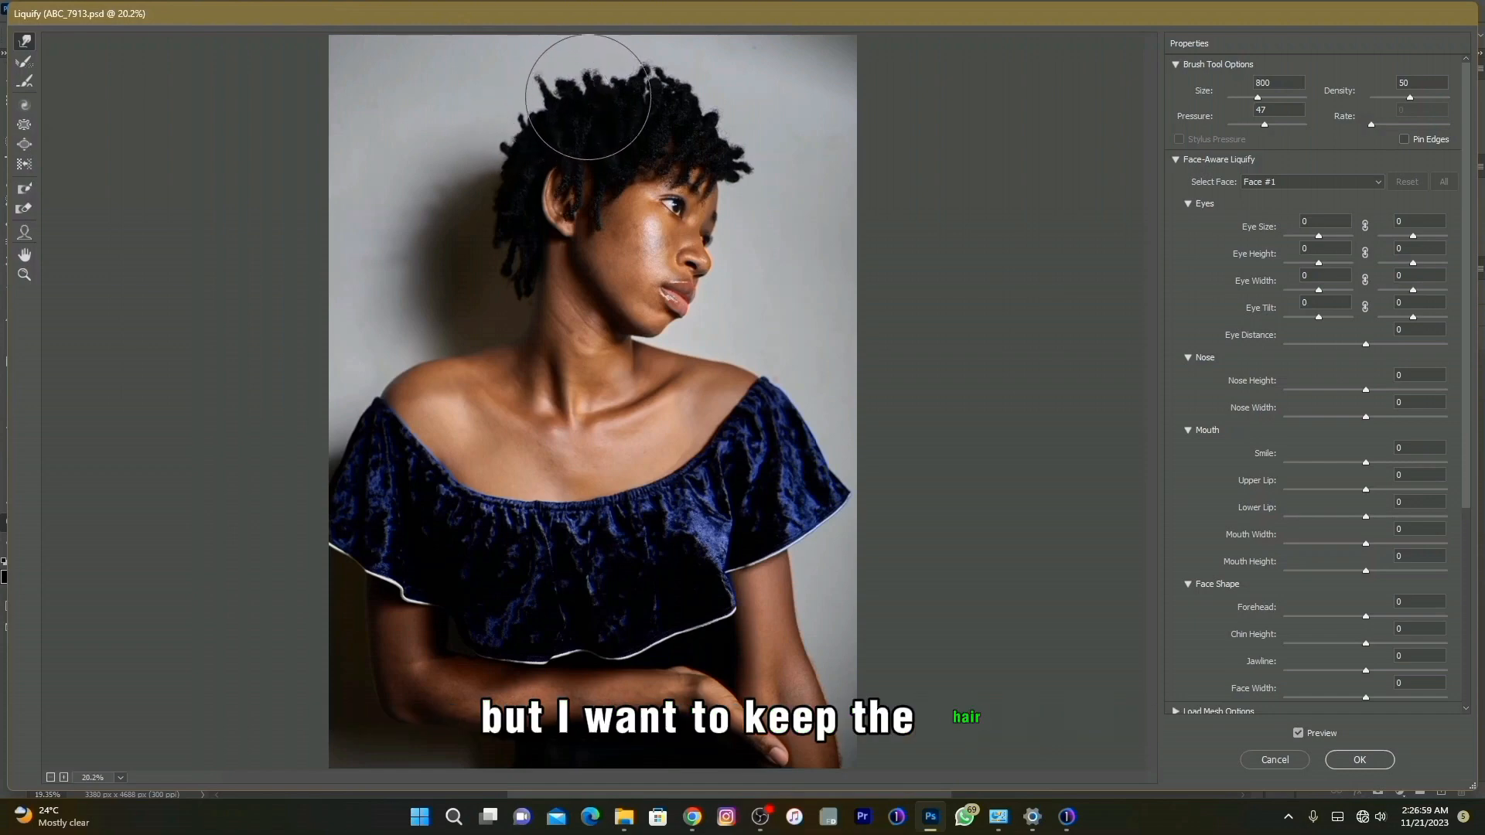
# Refine the outline of the hair at the front and back of the head with smaller Forward Warp brushes and apply Liquify
pyautogui.press('[')
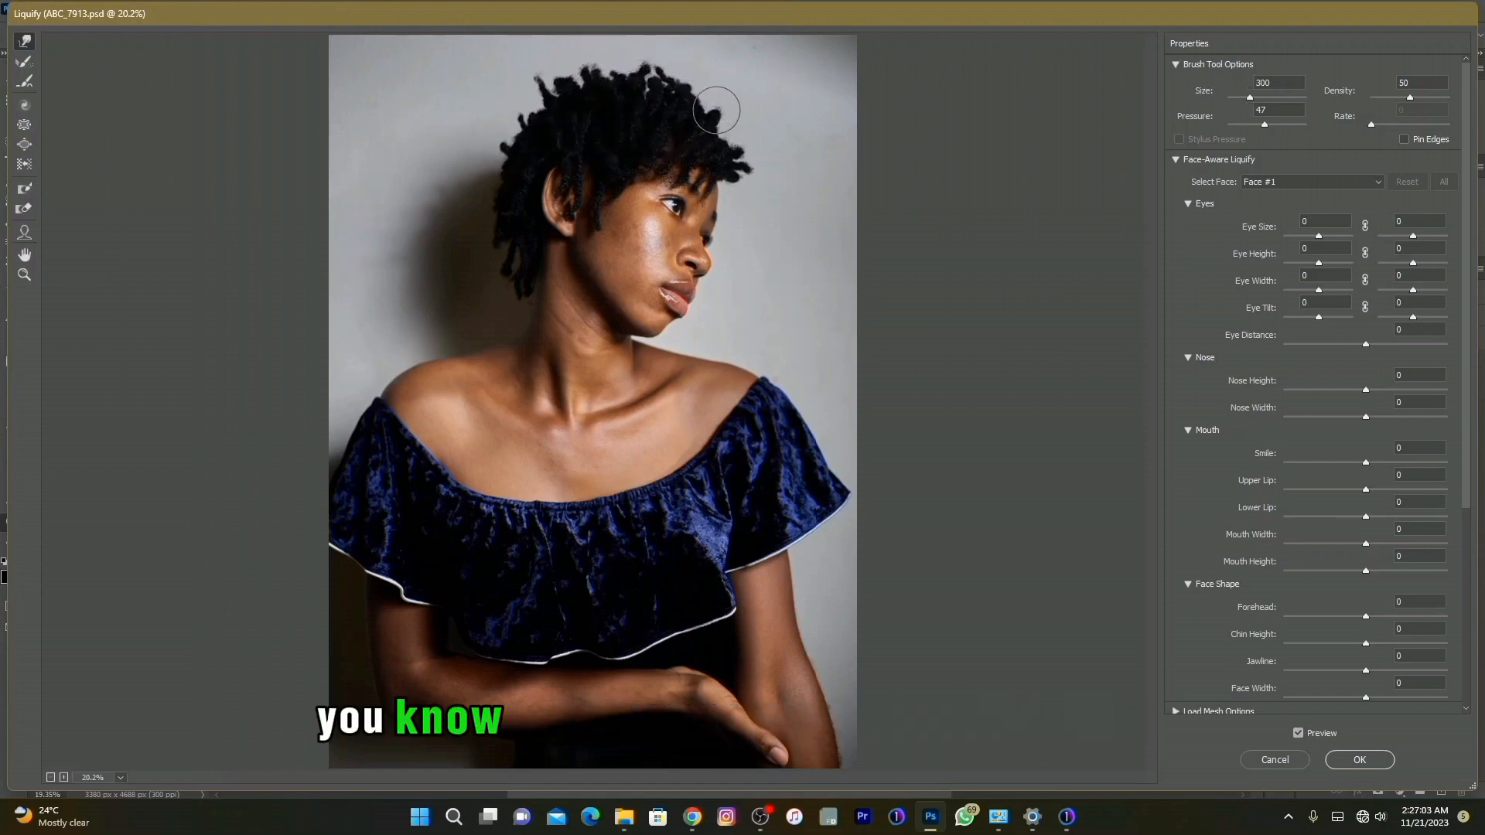
pyautogui.press('[')
pyautogui.press('[')
pyautogui.press('[')
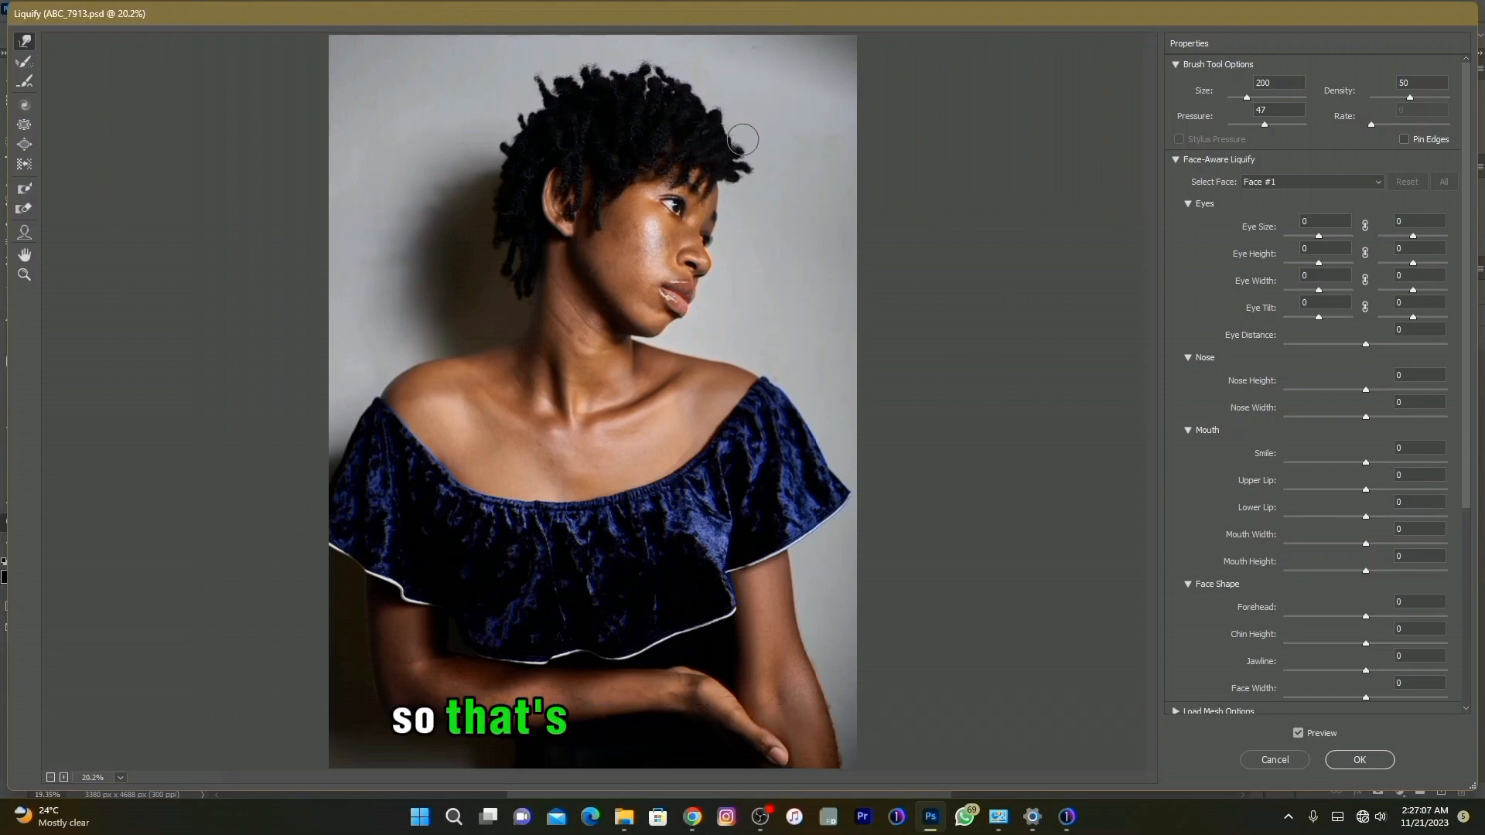
pyautogui.press(']')
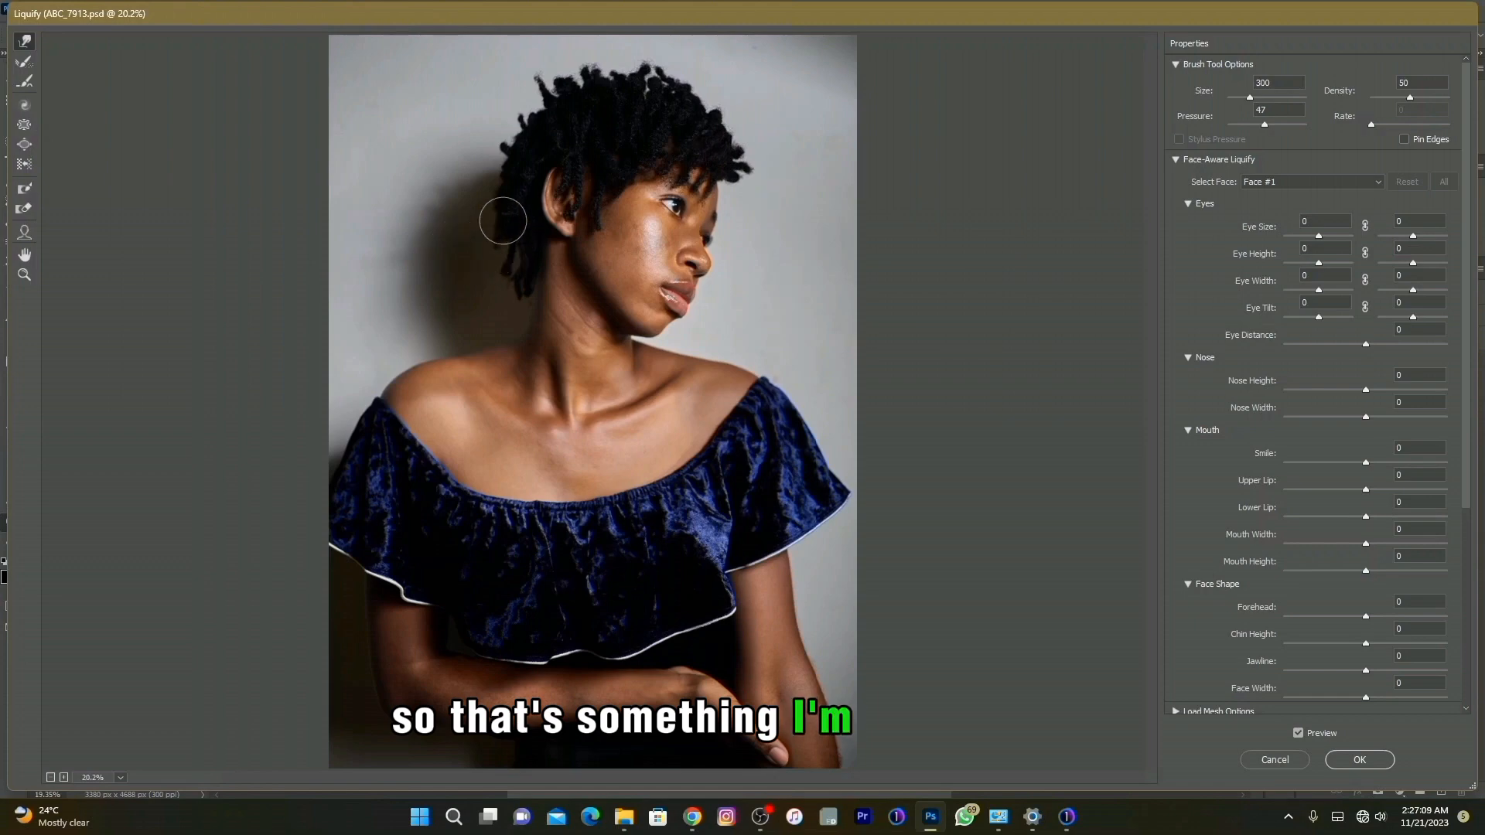
pyautogui.press(']')
pyautogui.press(']')
pyautogui.press(']')
pyautogui.press(']')
pyautogui.press(']')
pyautogui.press(']')
pyautogui.press(']')
pyautogui.press(']')
pyautogui.press(']')
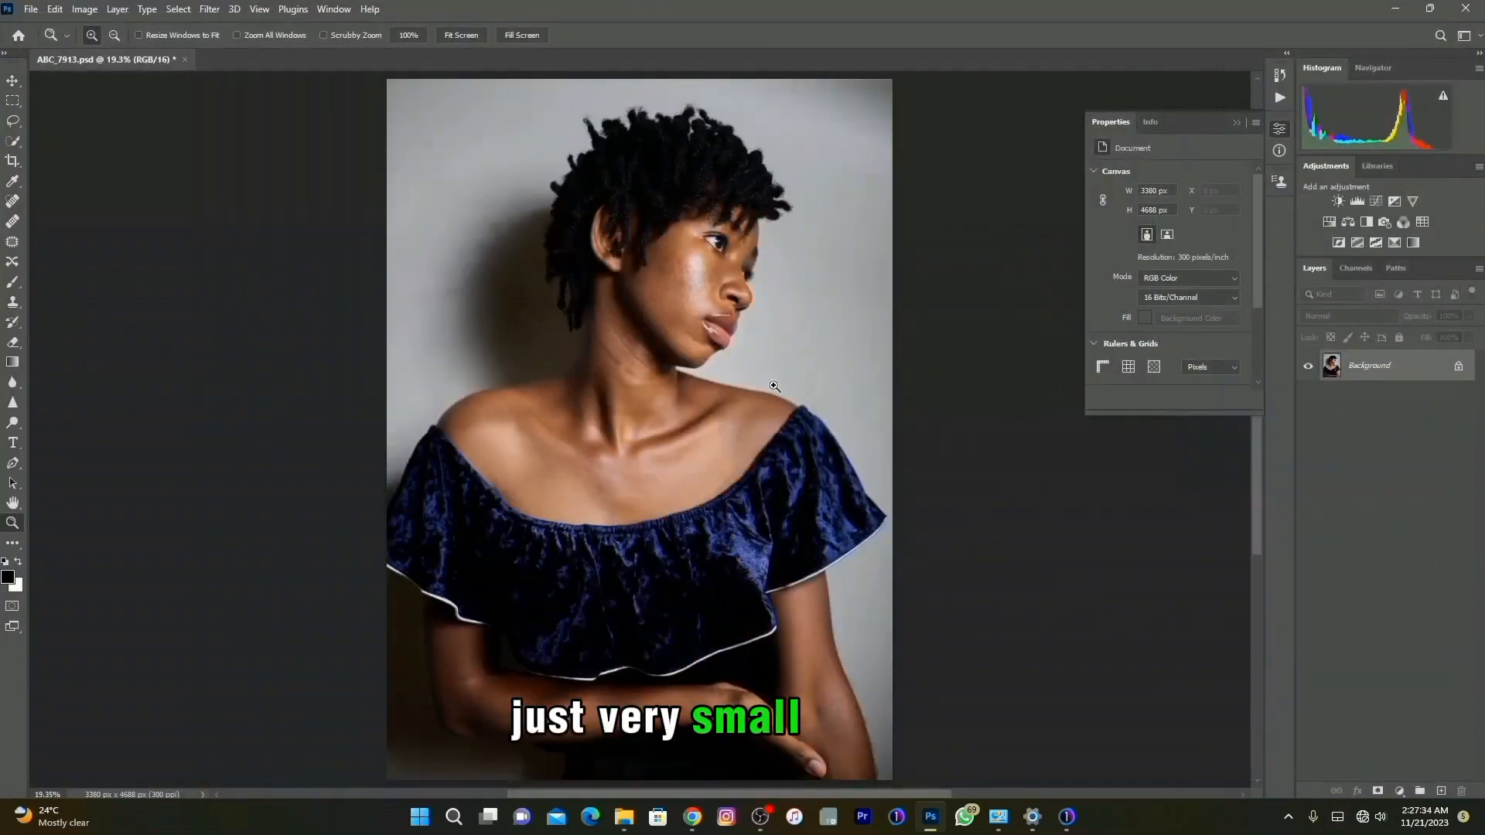
# Run the frequency separation action to make two copies of the Background and preview the Gaussian Blur of Layer 1 on the face
pyautogui.moveTo(504, 156); pyautogui.dragTo(912, 471)
pyautogui.rightClick(612, 340)
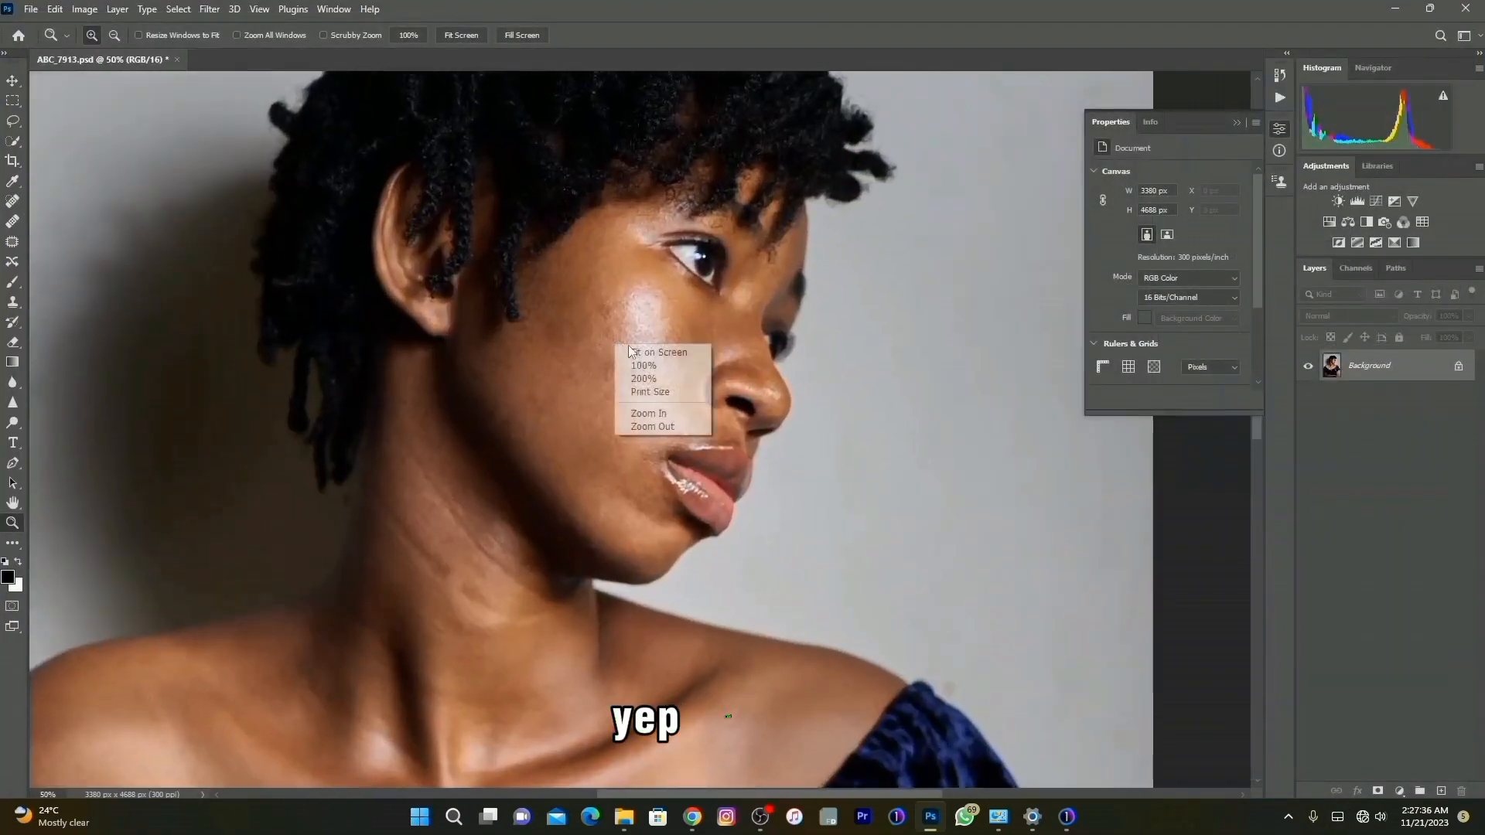
pyautogui.click(631, 350)
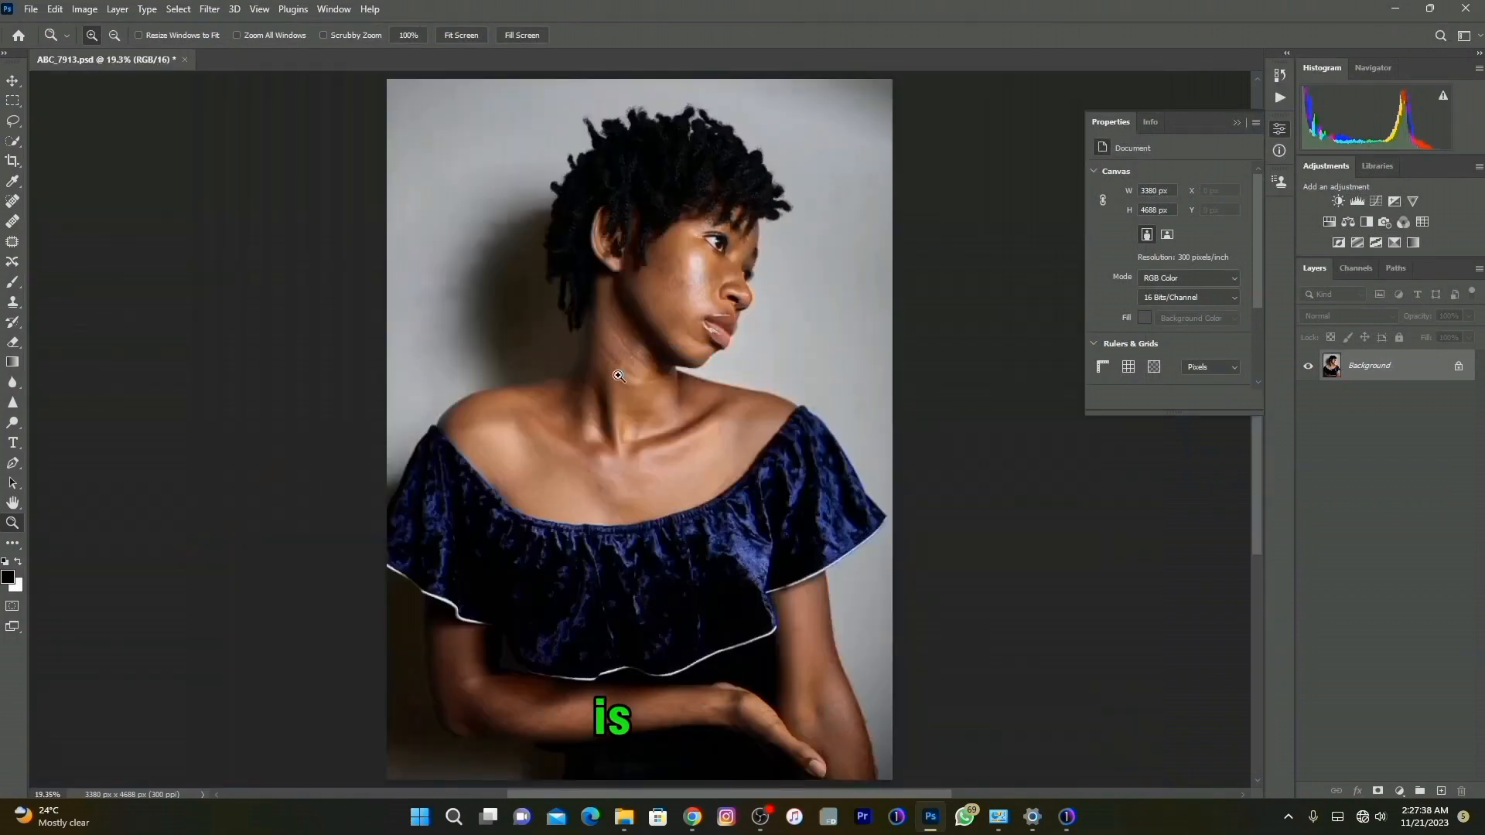
pyautogui.press('F2')
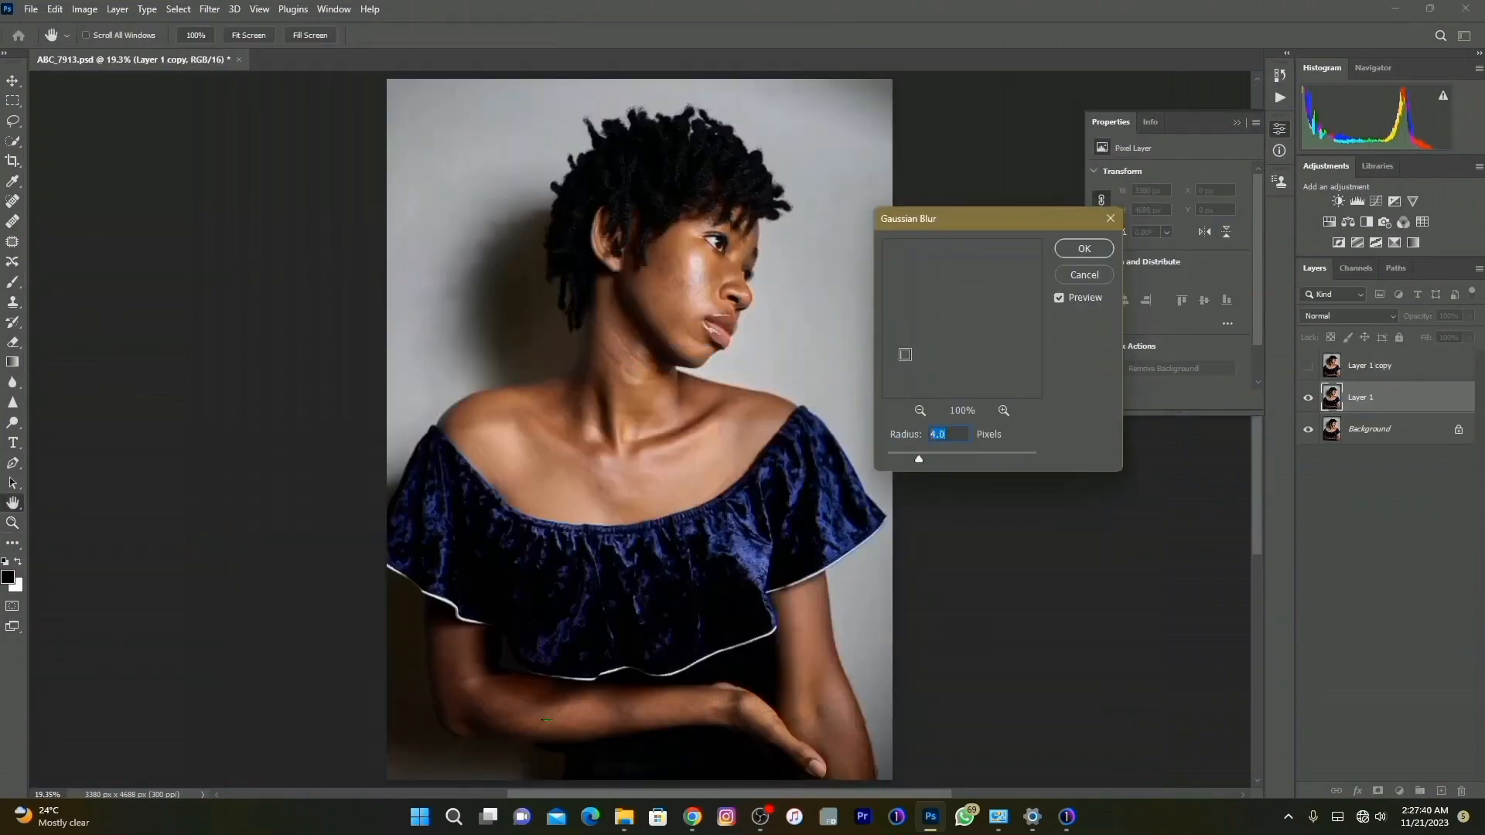
pyautogui.moveTo(914, 336); pyautogui.dragTo(984, 311)
pyautogui.click(711, 286)
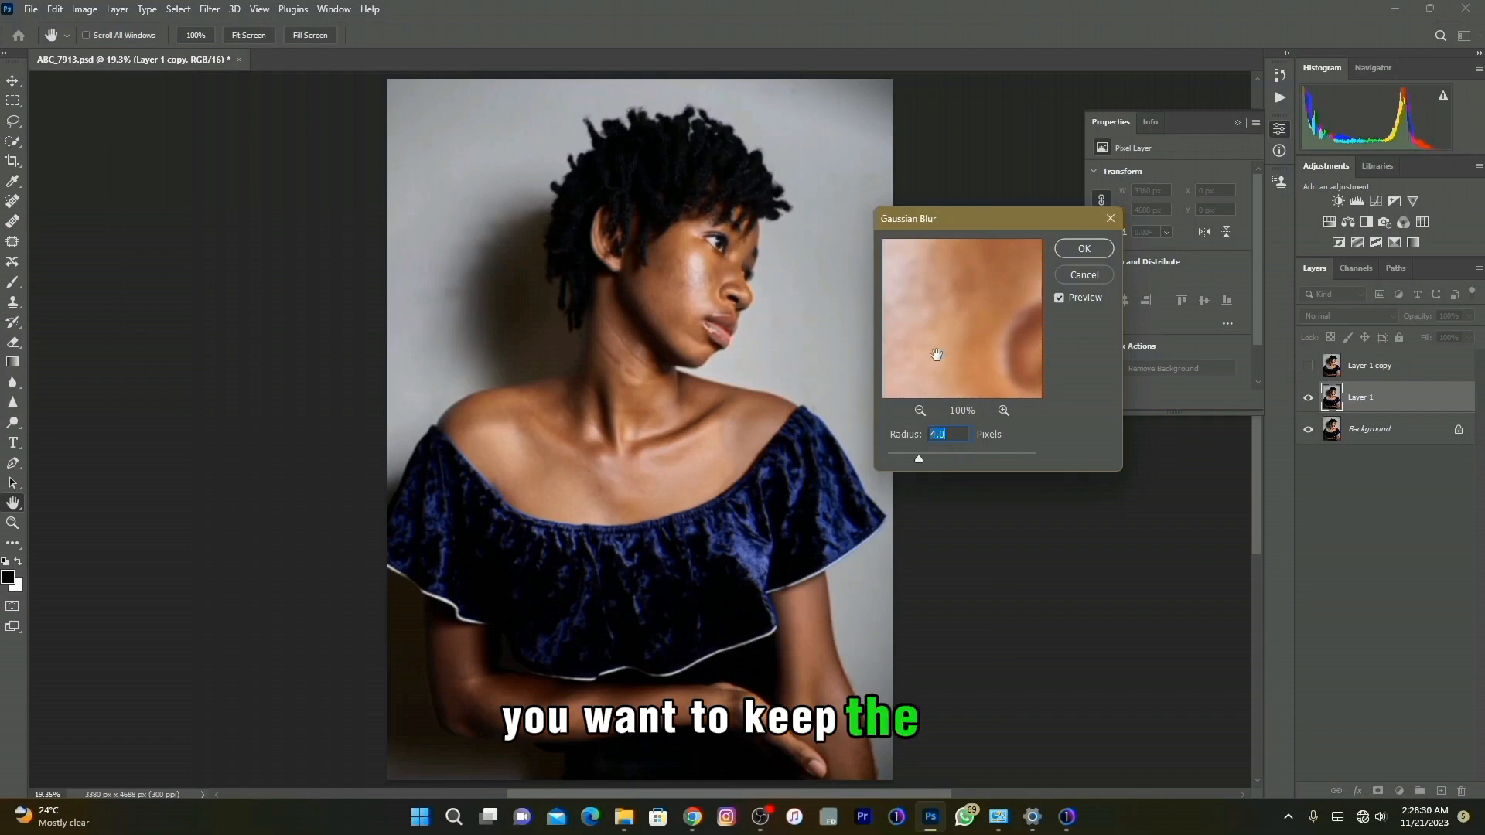
# Inspect the Gaussian Blur preview across the skin, try a radius of 3 pixels, and apply the blur at 4 pixels
pyautogui.moveTo(947, 338); pyautogui.dragTo(939, 379)
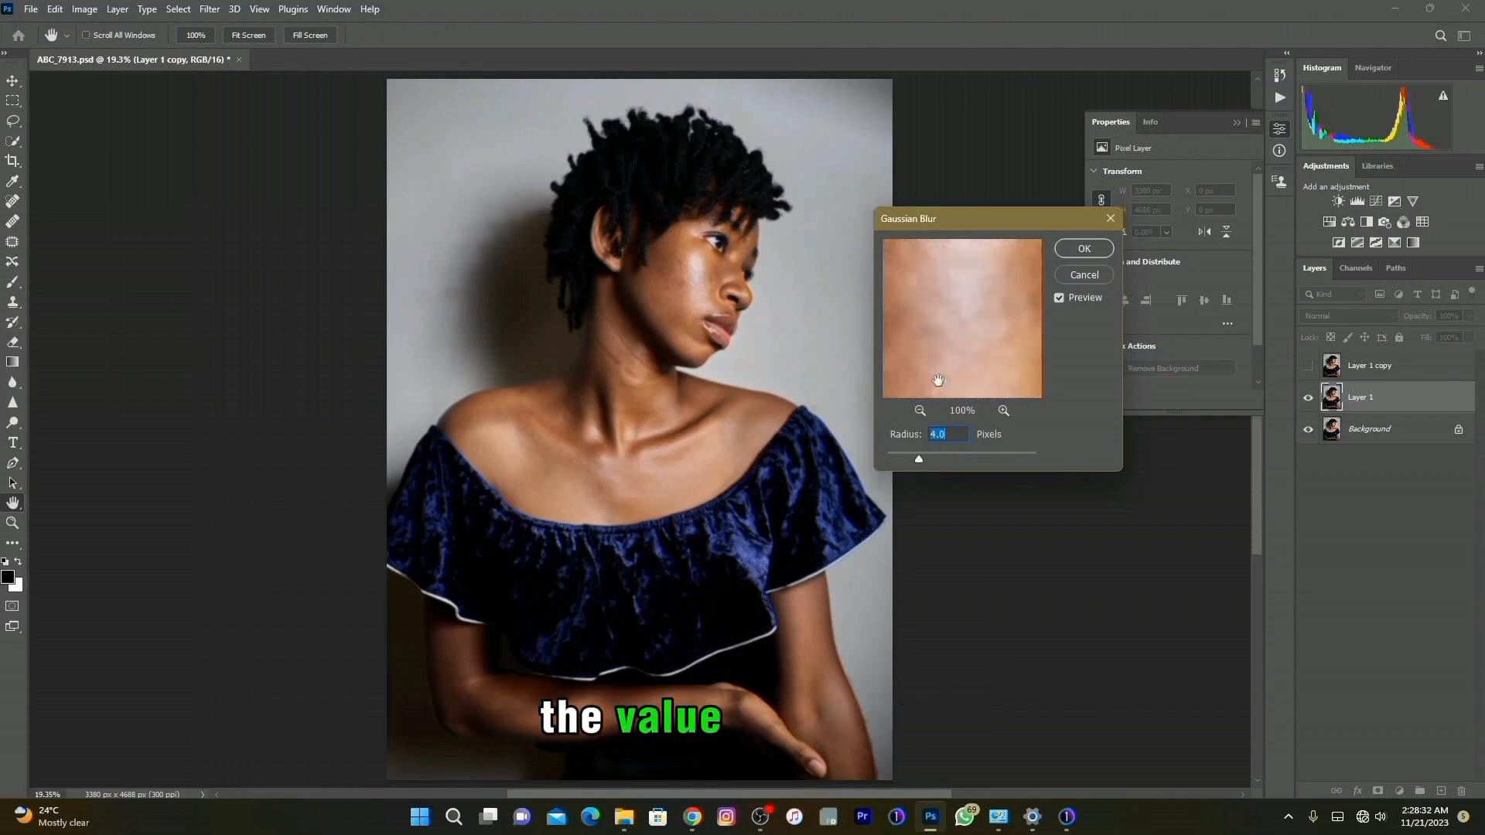
pyautogui.moveTo(963, 313); pyautogui.dragTo(942, 383)
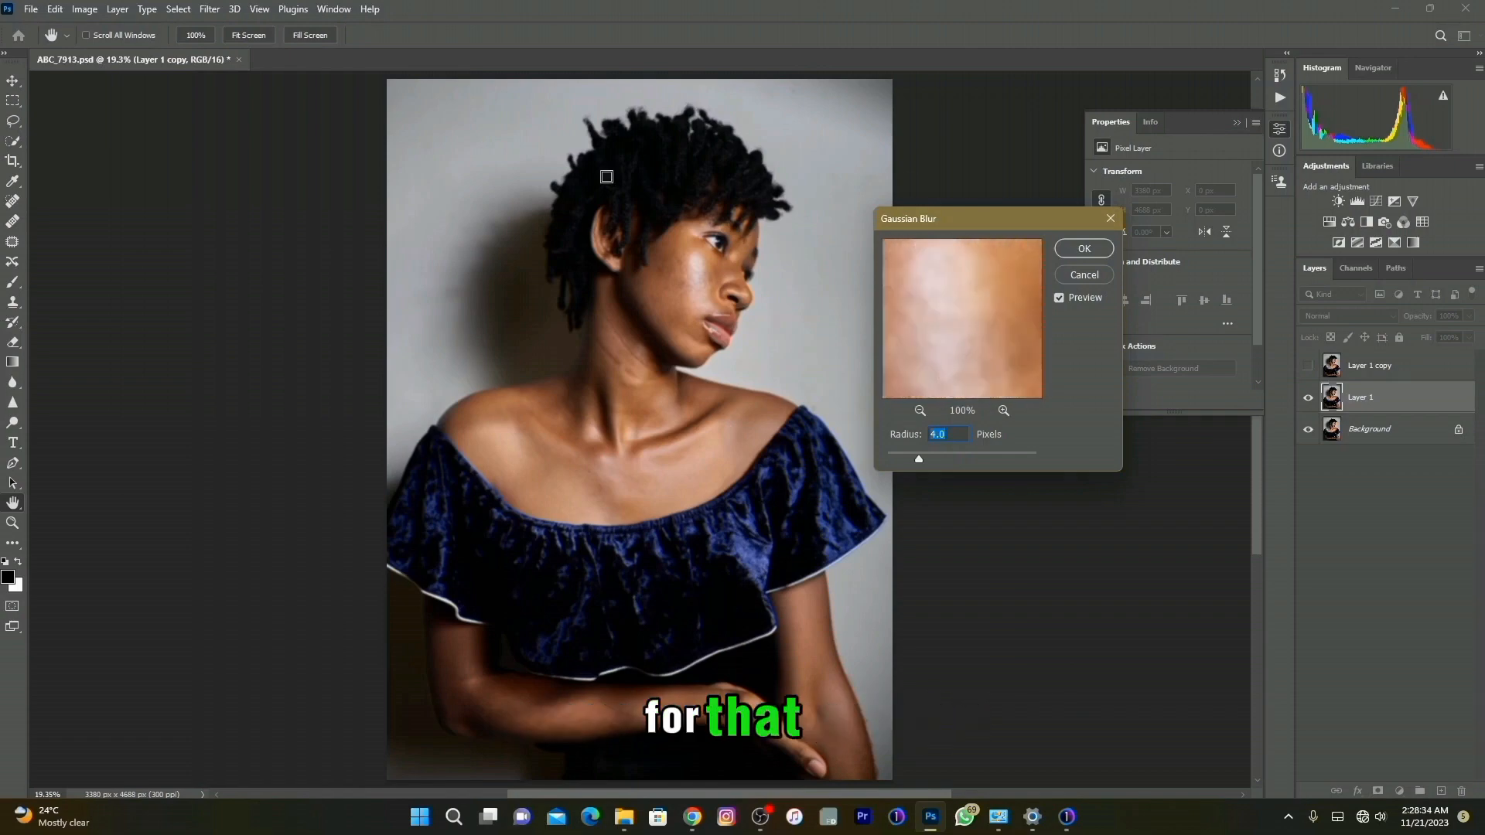
pyautogui.moveTo(985, 320)
pyautogui.mouseDown()
pyautogui.moveTo(953, 337)
pyautogui.moveTo(993, 347)
pyautogui.mouseUp()
pyautogui.moveTo(994, 330); pyautogui.dragTo(991, 363)
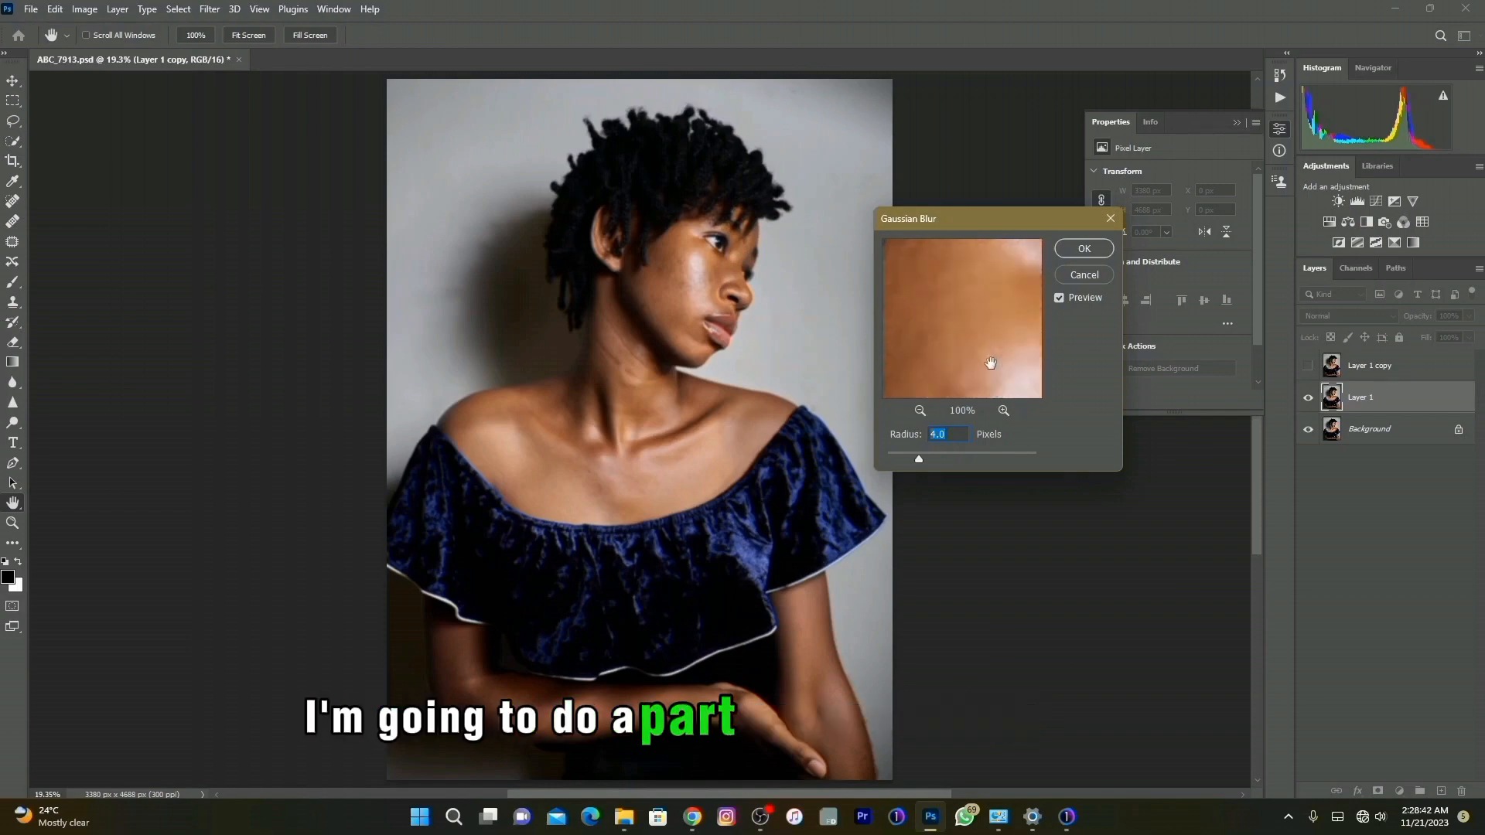
pyautogui.write('3')
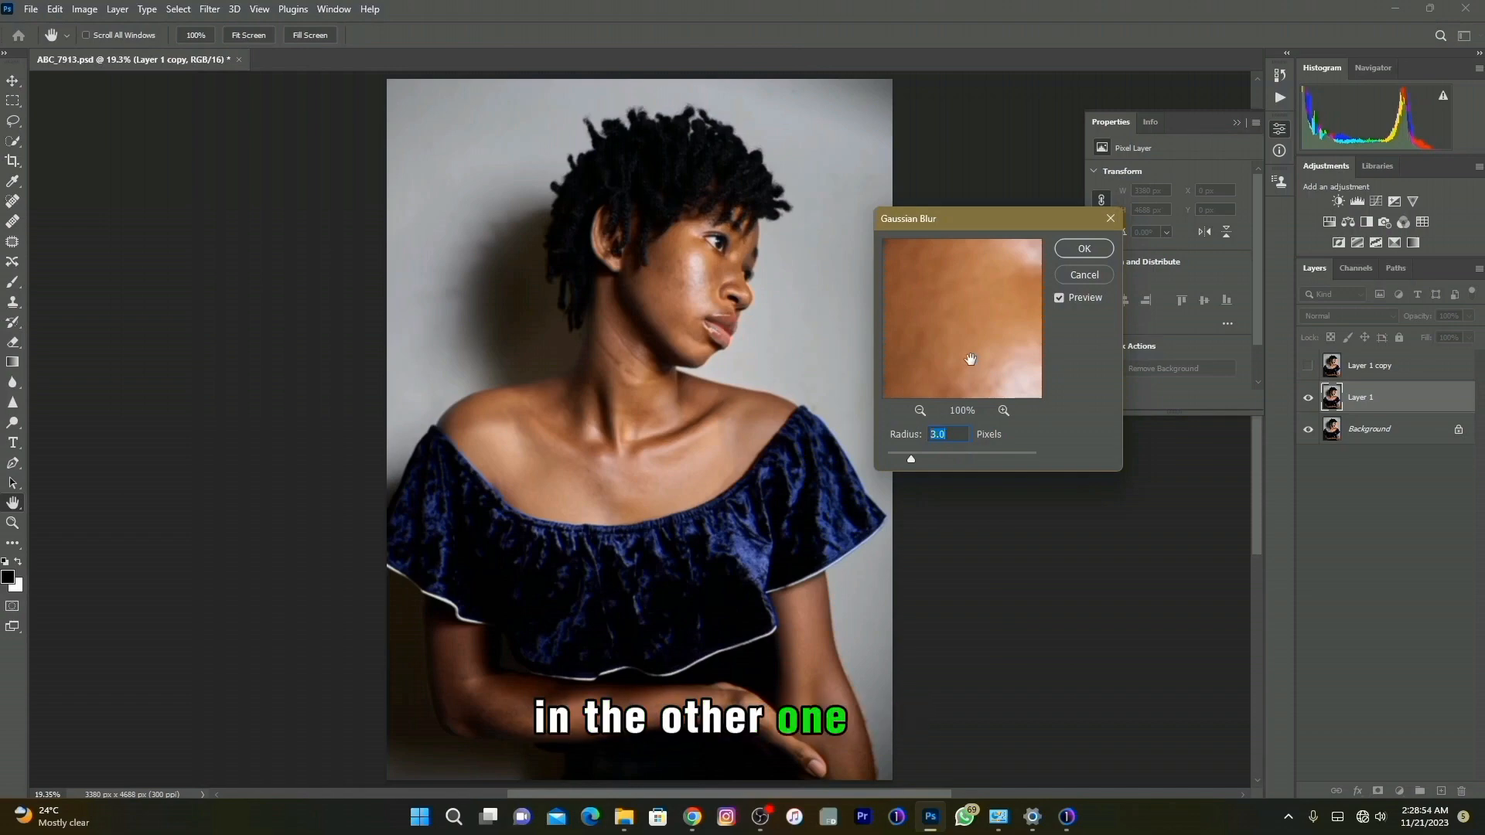
pyautogui.write('4')
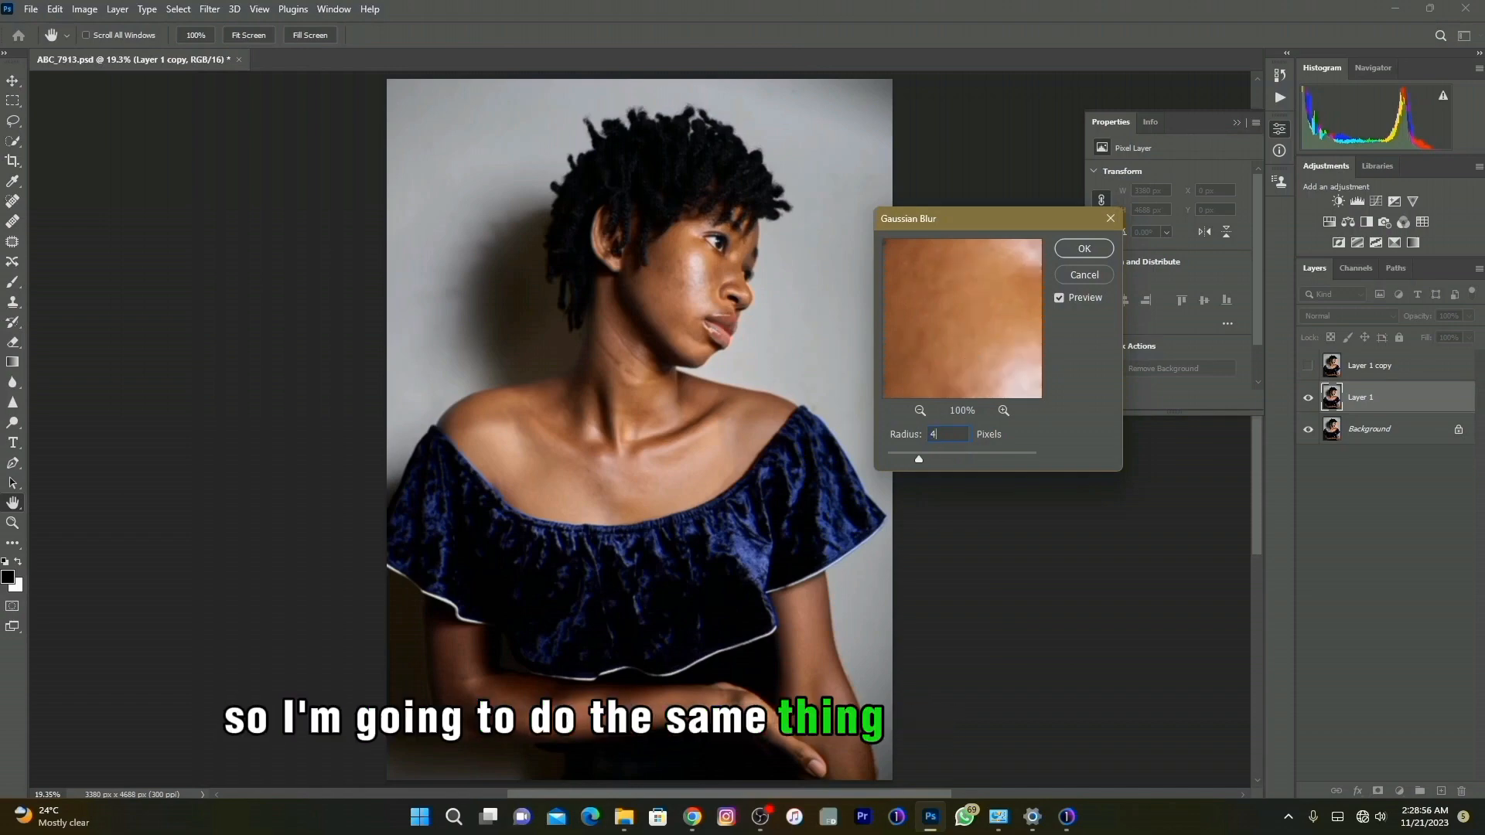
pyautogui.press('Tab')
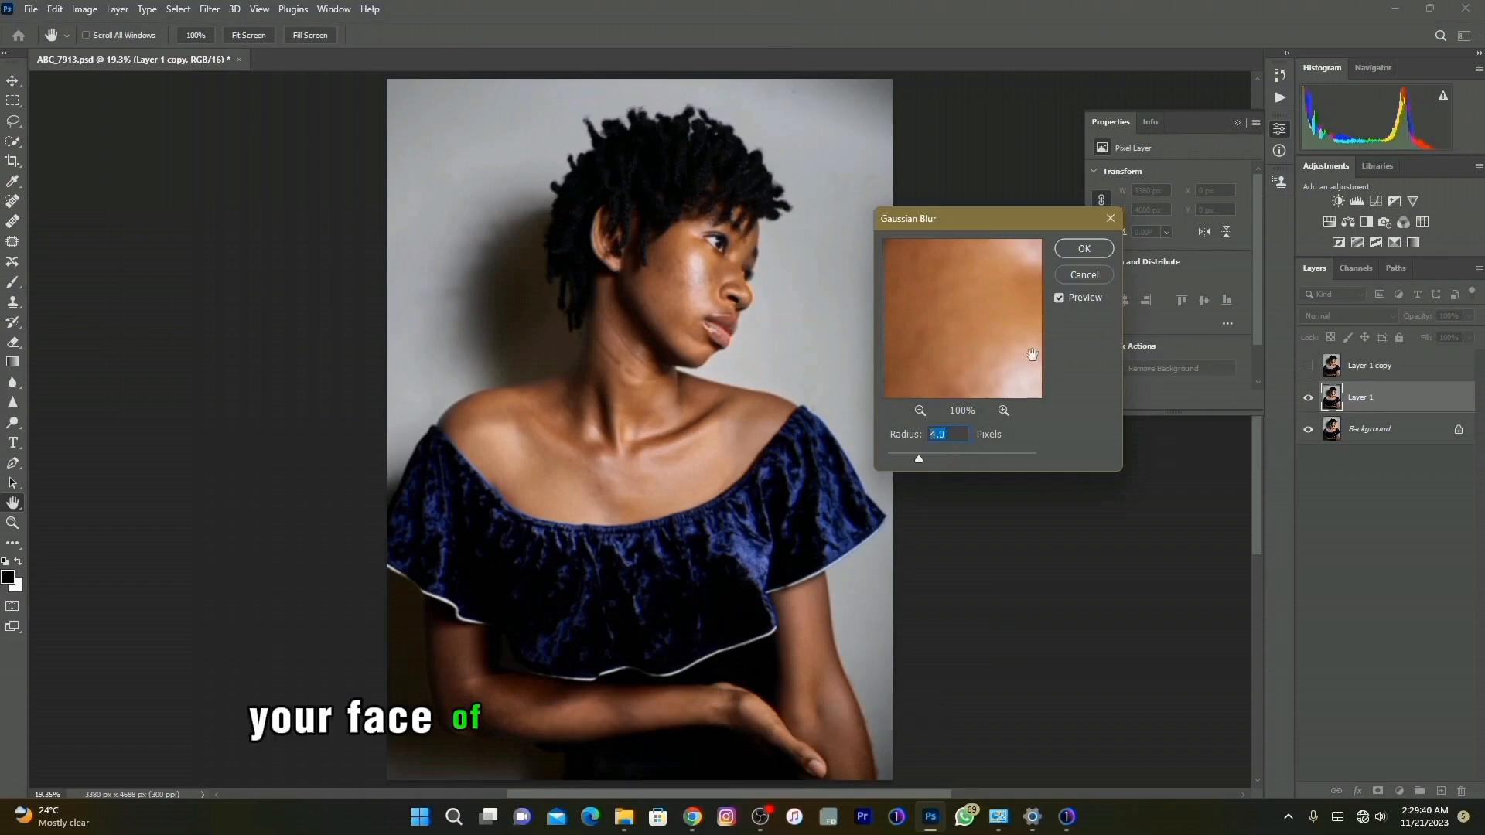
pyautogui.moveTo(1033, 354); pyautogui.dragTo(966, 354)
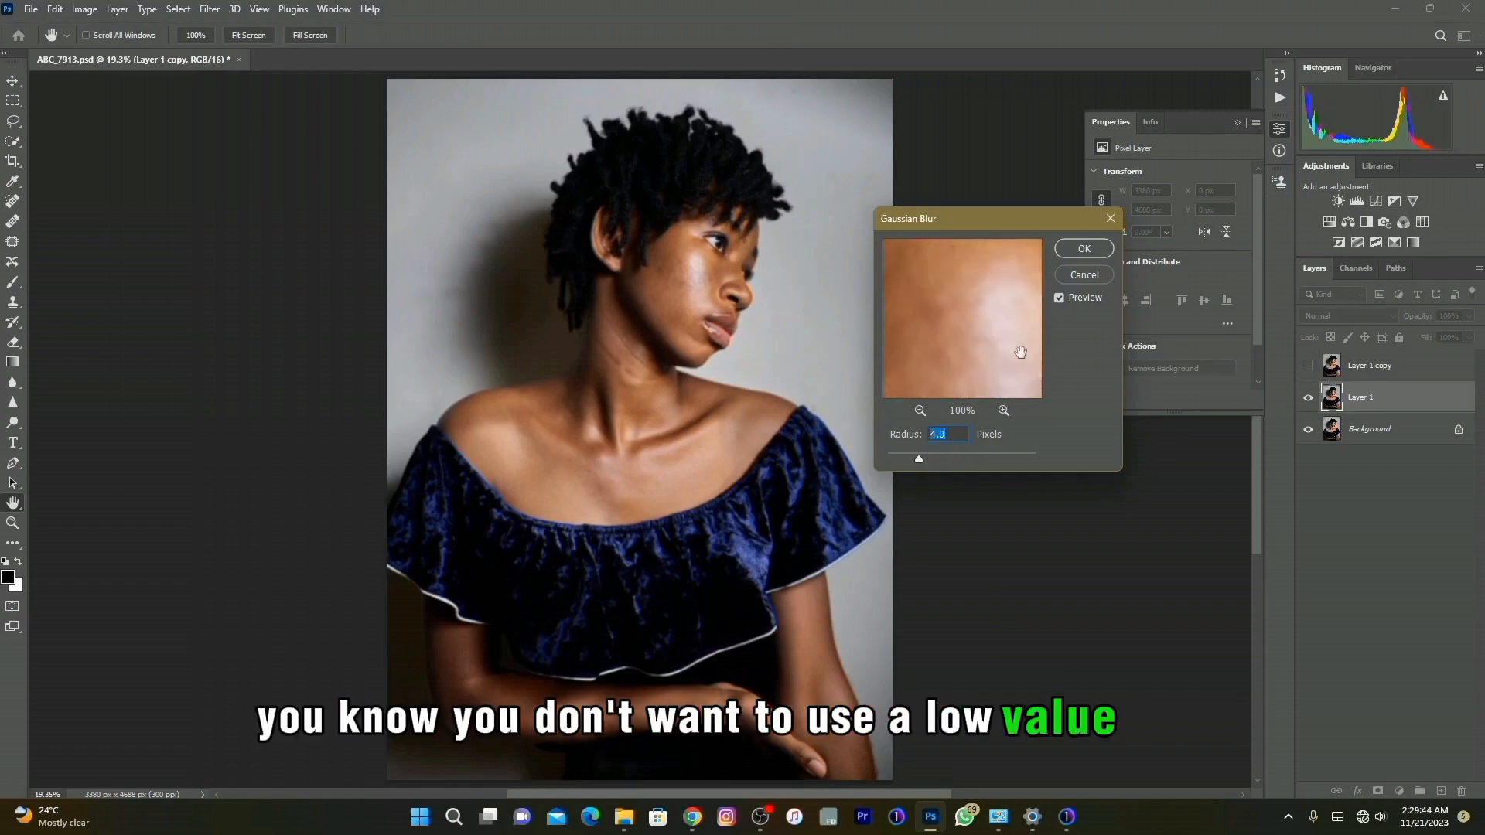
pyautogui.click(1083, 249)
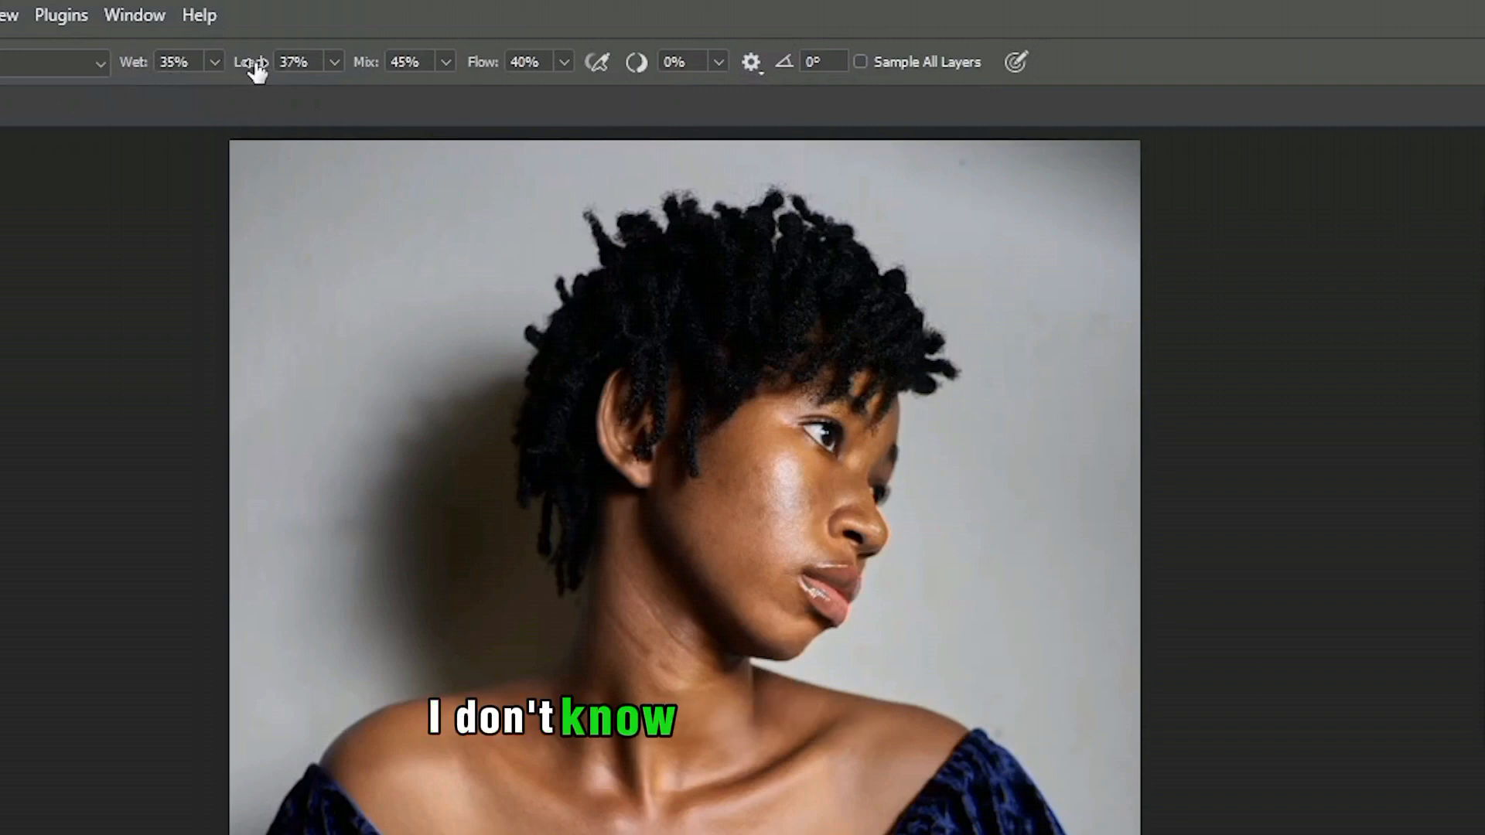
# Set the Mixer Brush load to 35%
pyautogui.click(295, 62)
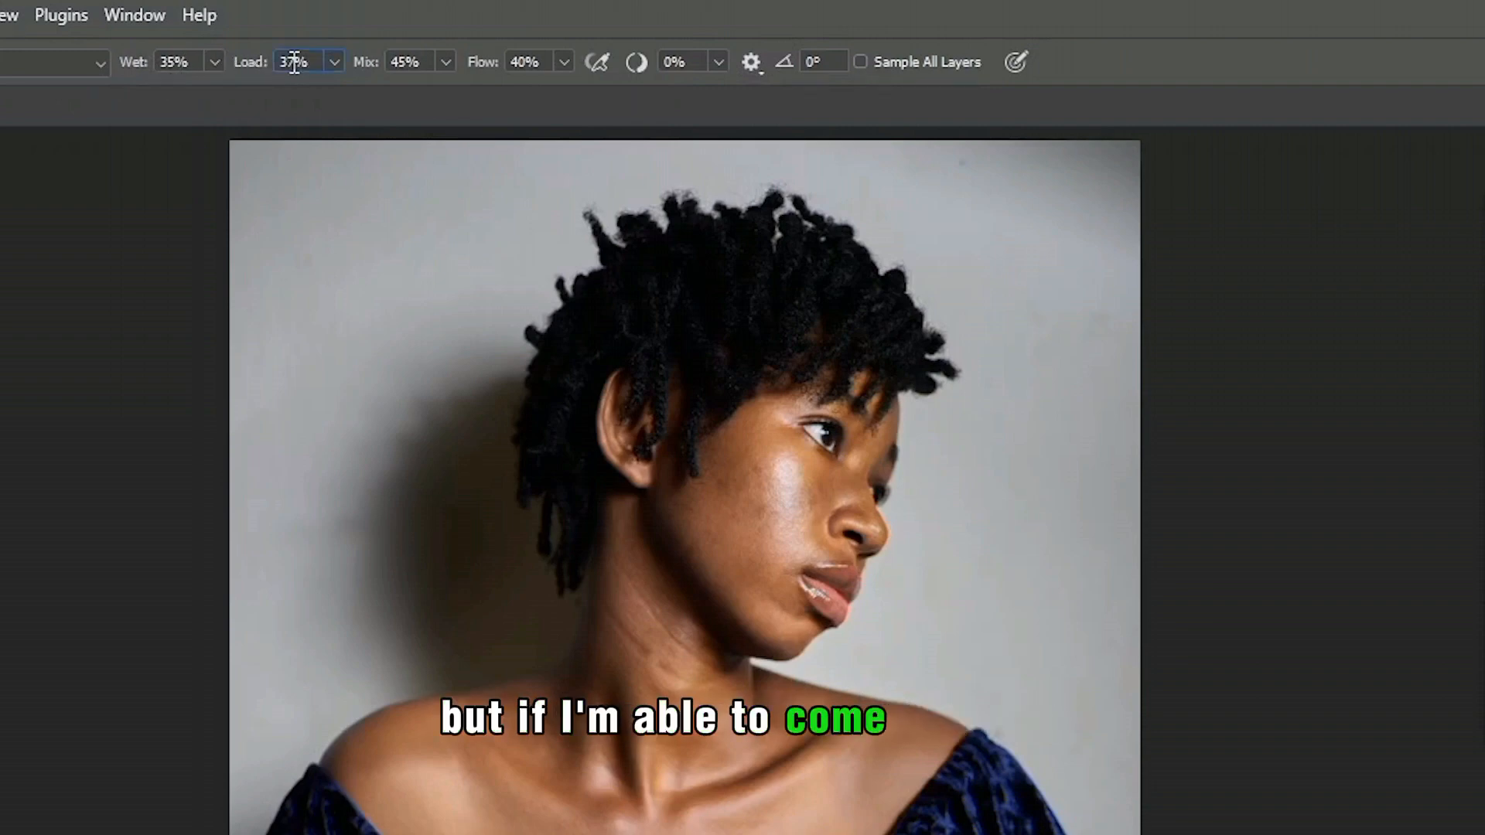
pyautogui.press('BackSpace')
pyautogui.write('5')
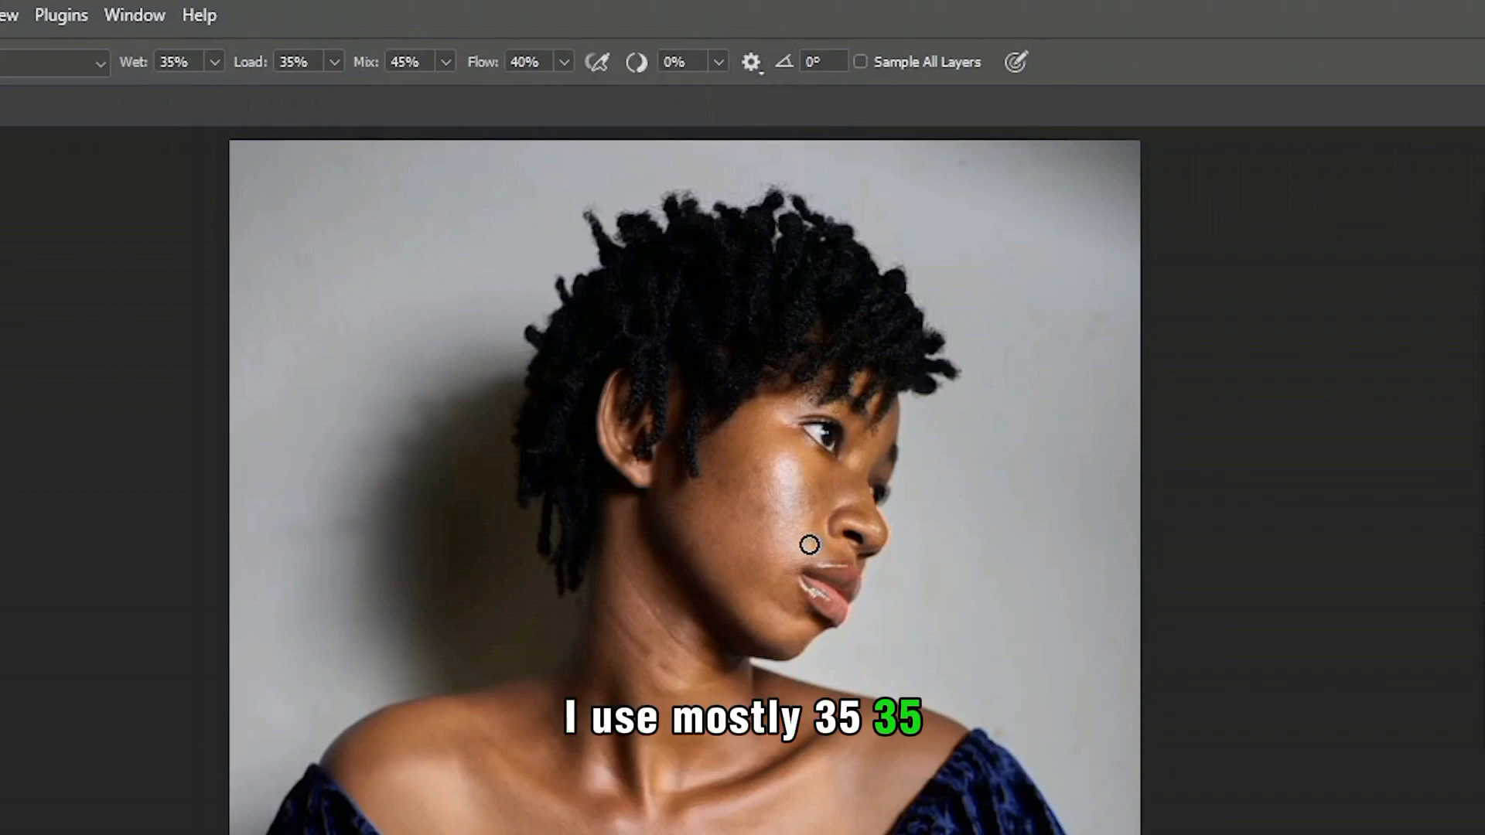
# Outline the cheek, nose, neck and chest skin areas with a thin black brush on Layer 2, and delete that layer
pyautogui.scroll(3, 809, 545)
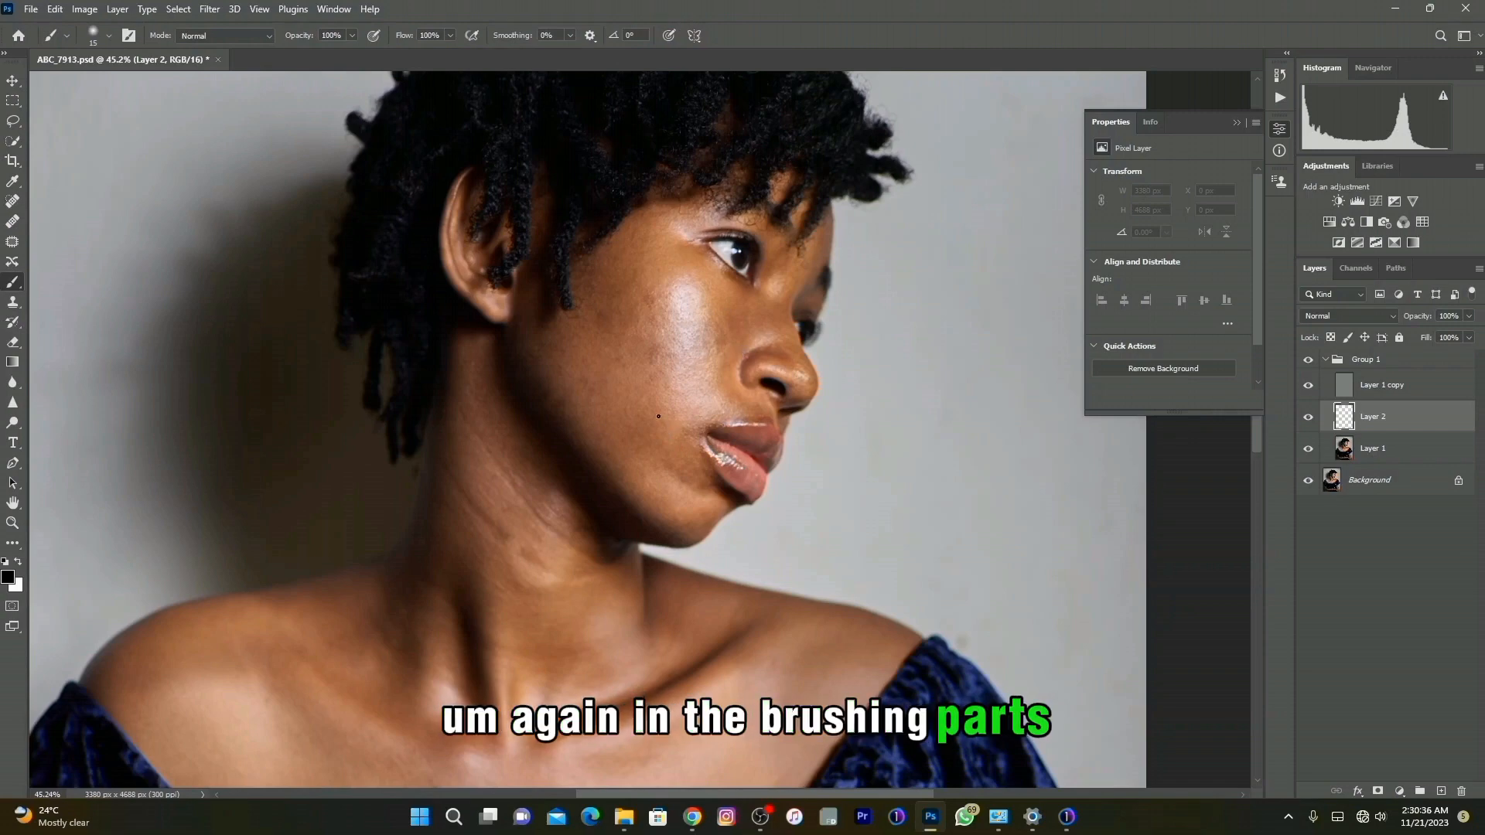
pyautogui.moveTo(632, 264)
pyautogui.mouseDown()
pyautogui.moveTo(684, 448)
pyautogui.moveTo(506, 371)
pyautogui.moveTo(542, 283)
pyautogui.mouseUp()
pyautogui.moveTo(754, 293)
pyautogui.mouseDown()
pyautogui.moveTo(722, 346)
pyautogui.moveTo(800, 310)
pyautogui.moveTo(718, 344)
pyautogui.moveTo(696, 264)
pyautogui.moveTo(662, 285)
pyautogui.moveTo(662, 354)
pyautogui.mouseUp()
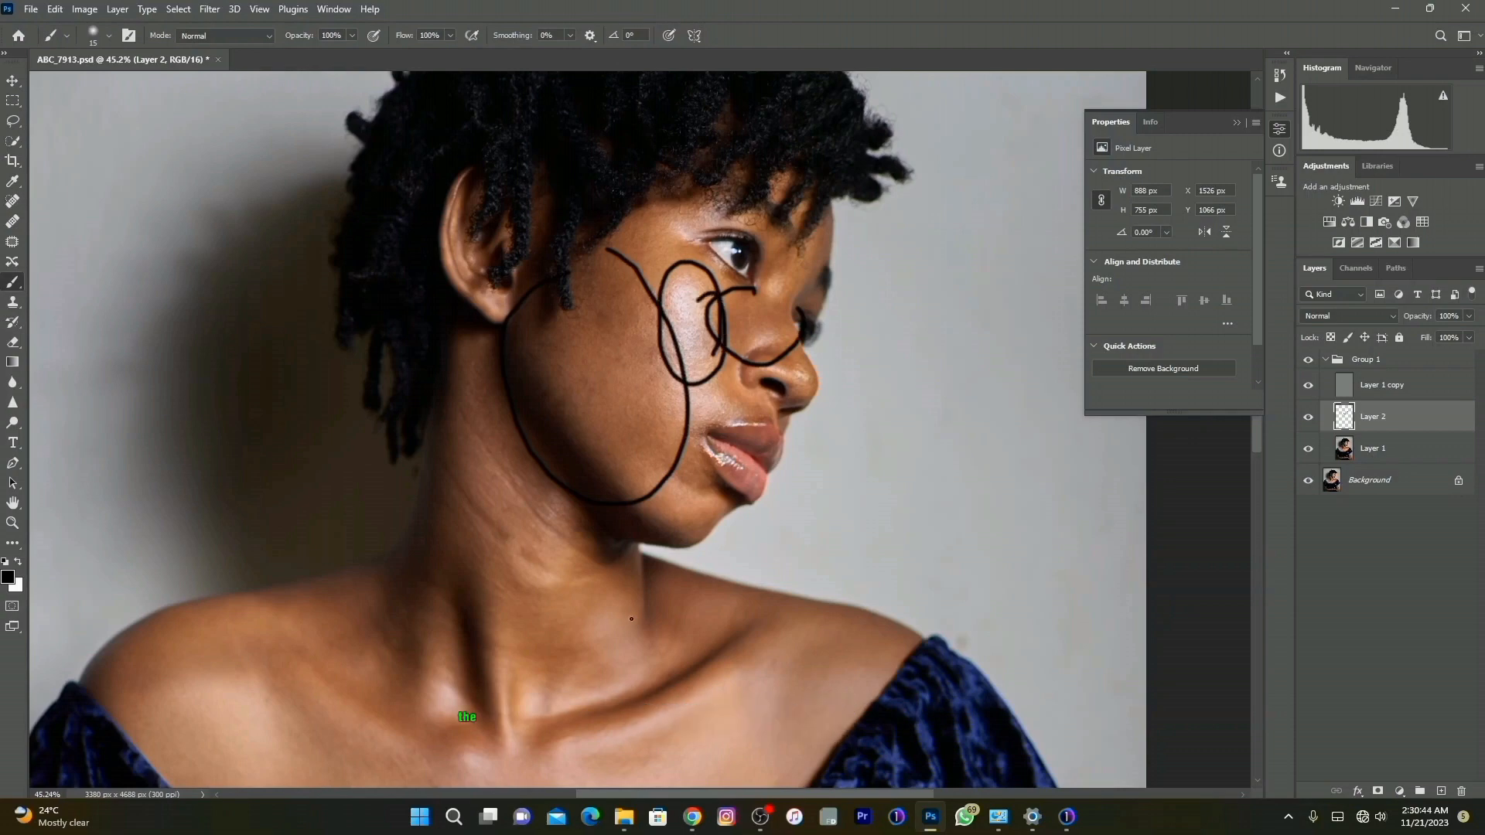
pyautogui.scroll(-2, 522, 485)
pyautogui.moveTo(566, 431)
pyautogui.mouseDown()
pyautogui.moveTo(409, 456)
pyautogui.moveTo(471, 583)
pyautogui.moveTo(559, 499)
pyautogui.mouseUp()
pyautogui.scroll(-2, 559, 499)
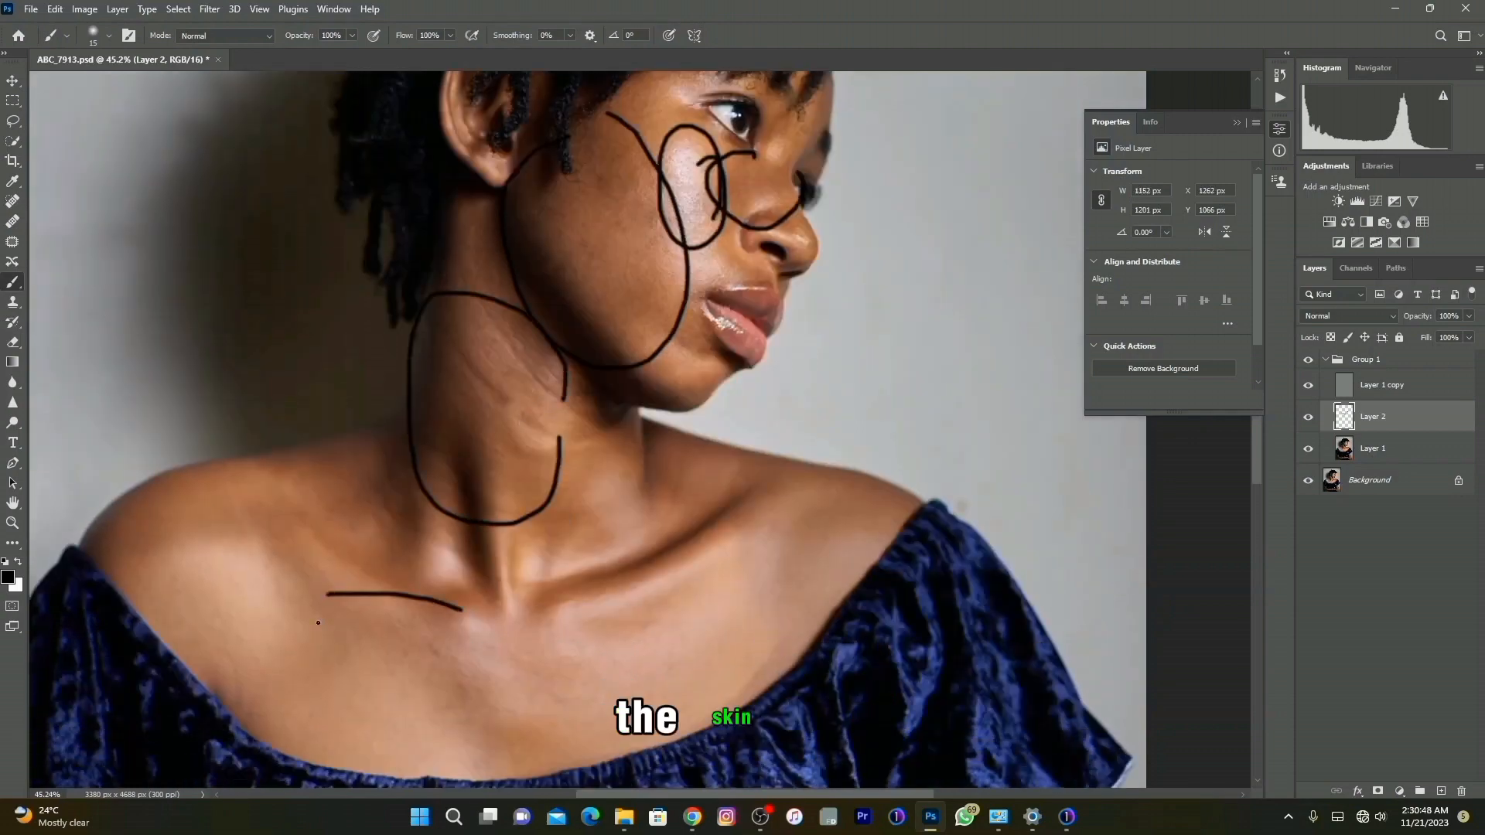
pyautogui.moveTo(566, 610); pyautogui.dragTo(418, 606)
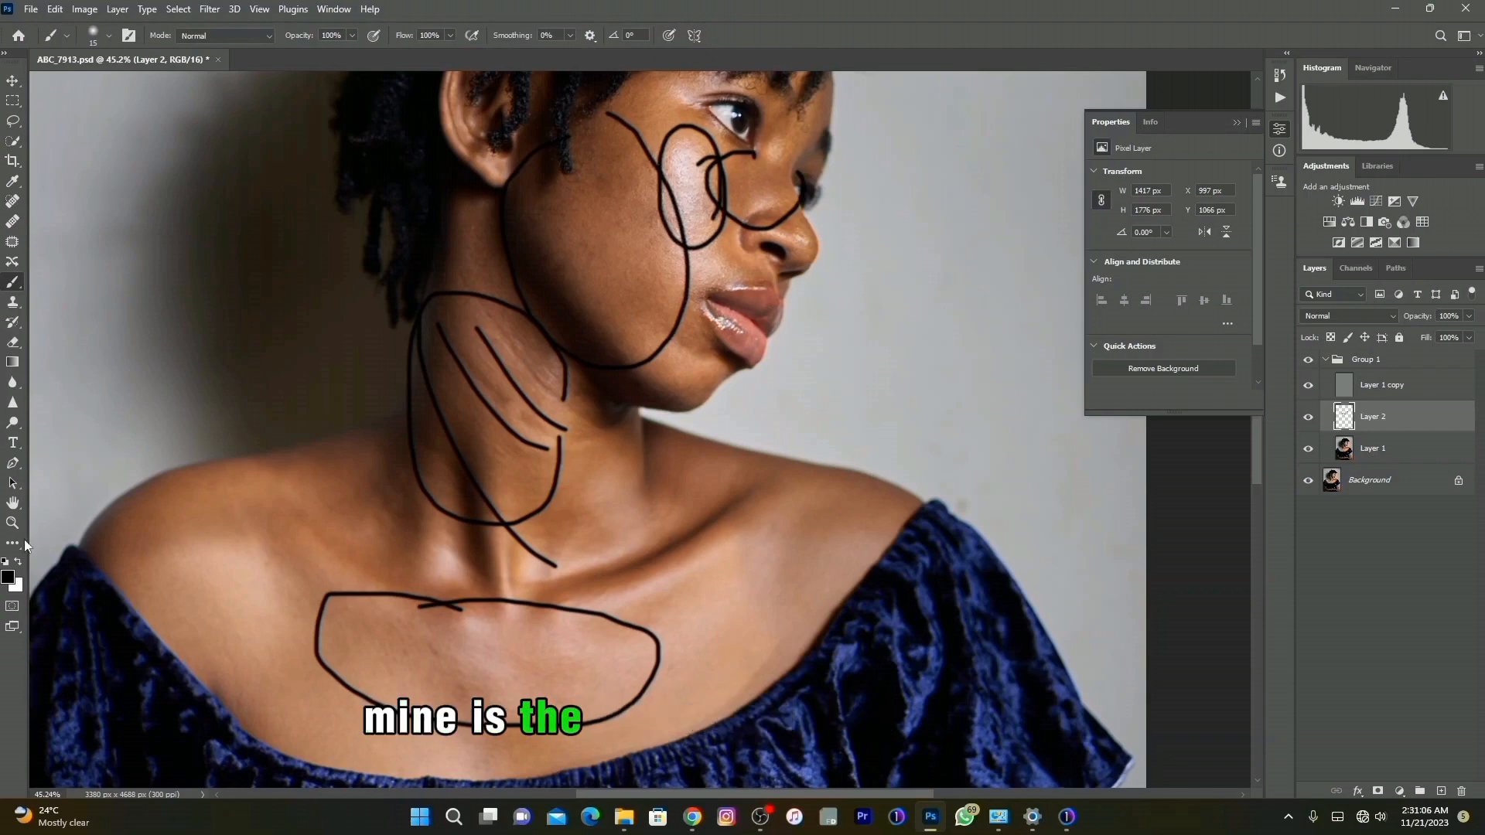
pyautogui.click(1465, 790)
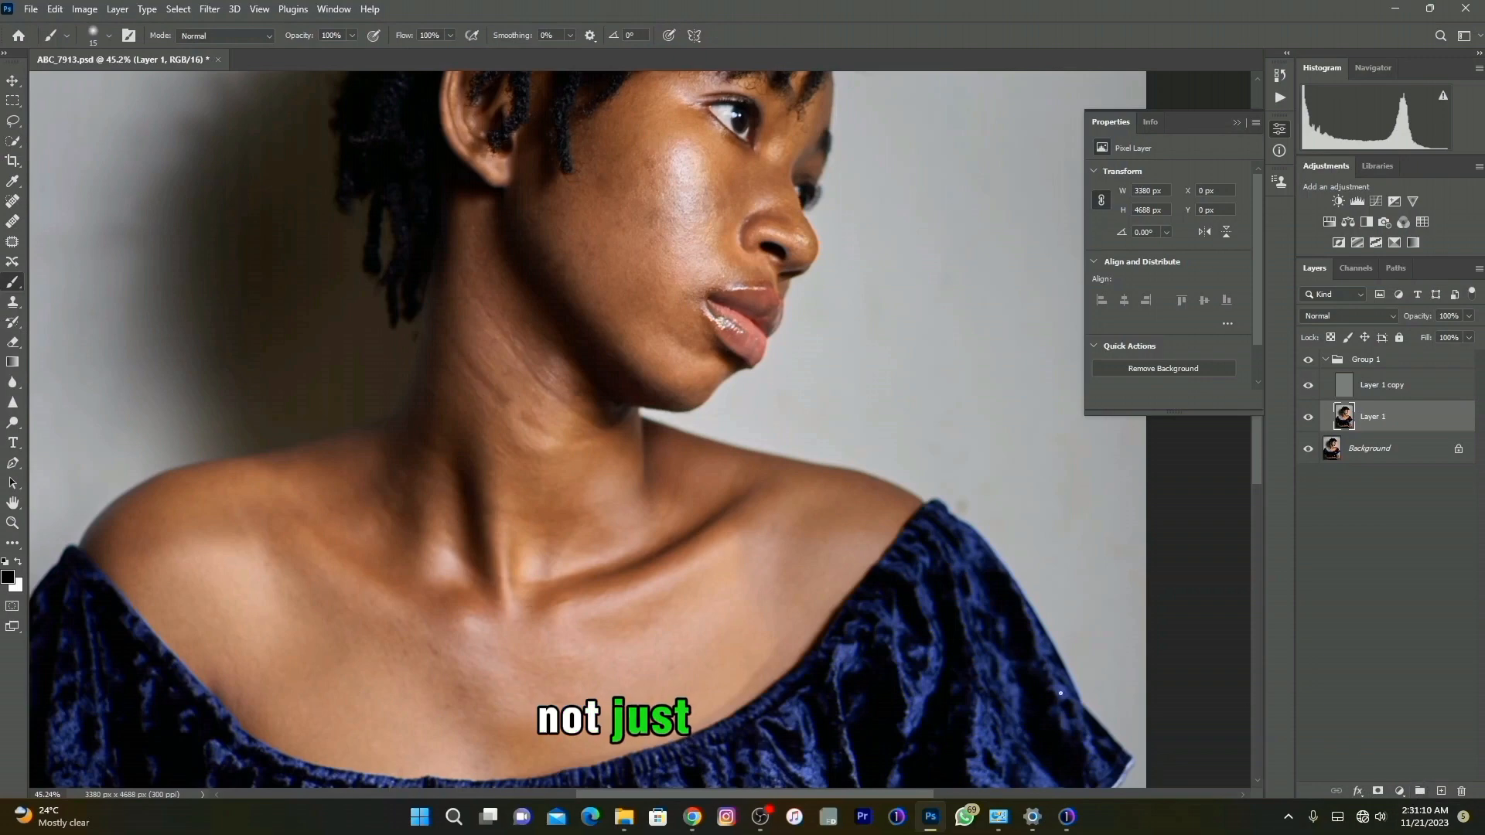
# Add an empty layer above Layer 1 and paint soft black demonstration strokes down the cheek with an enlarged brush
pyautogui.scroll(5, 1061, 693)
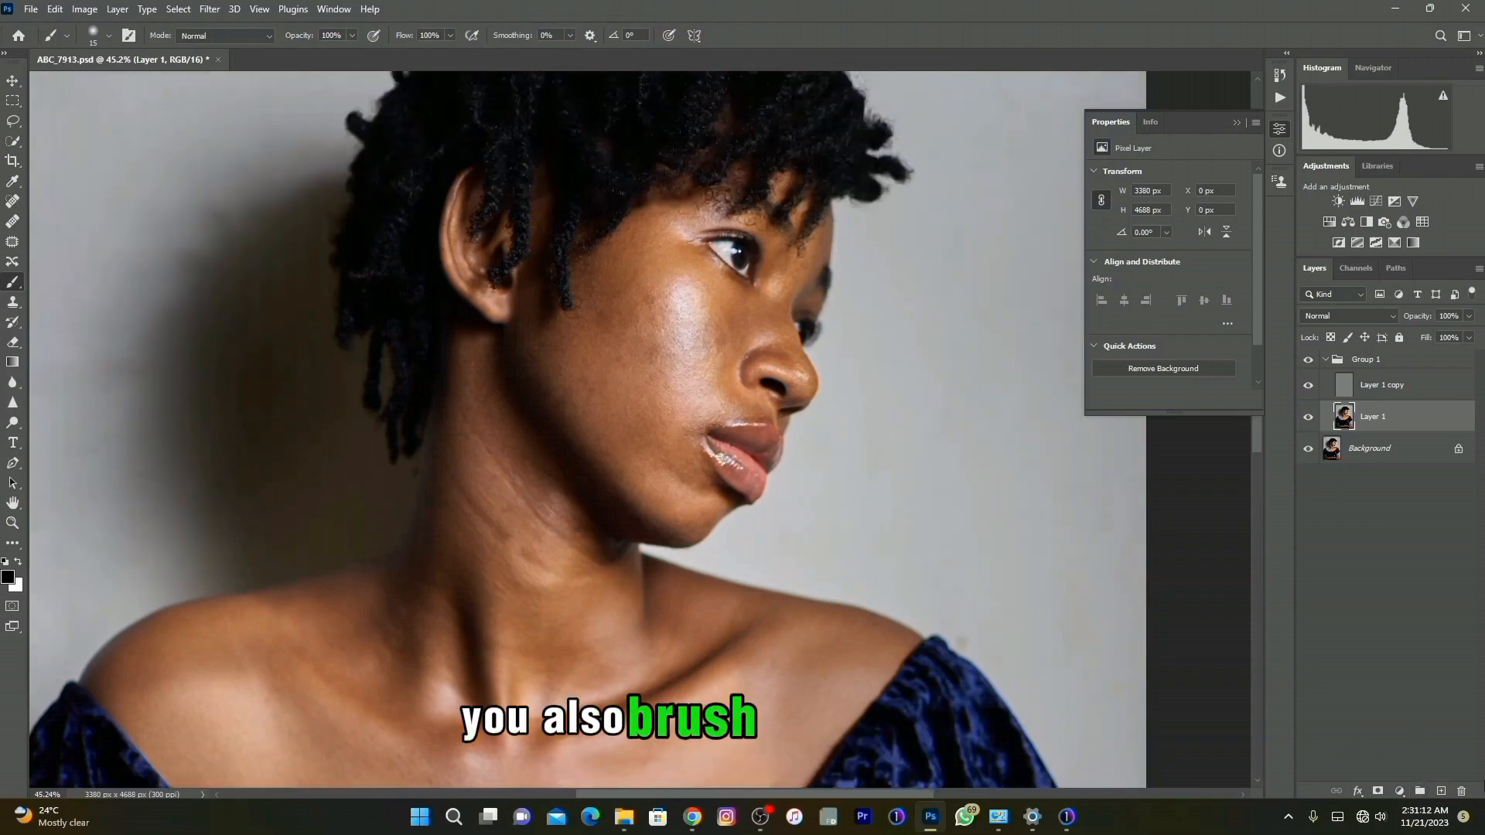
pyautogui.click(1442, 790)
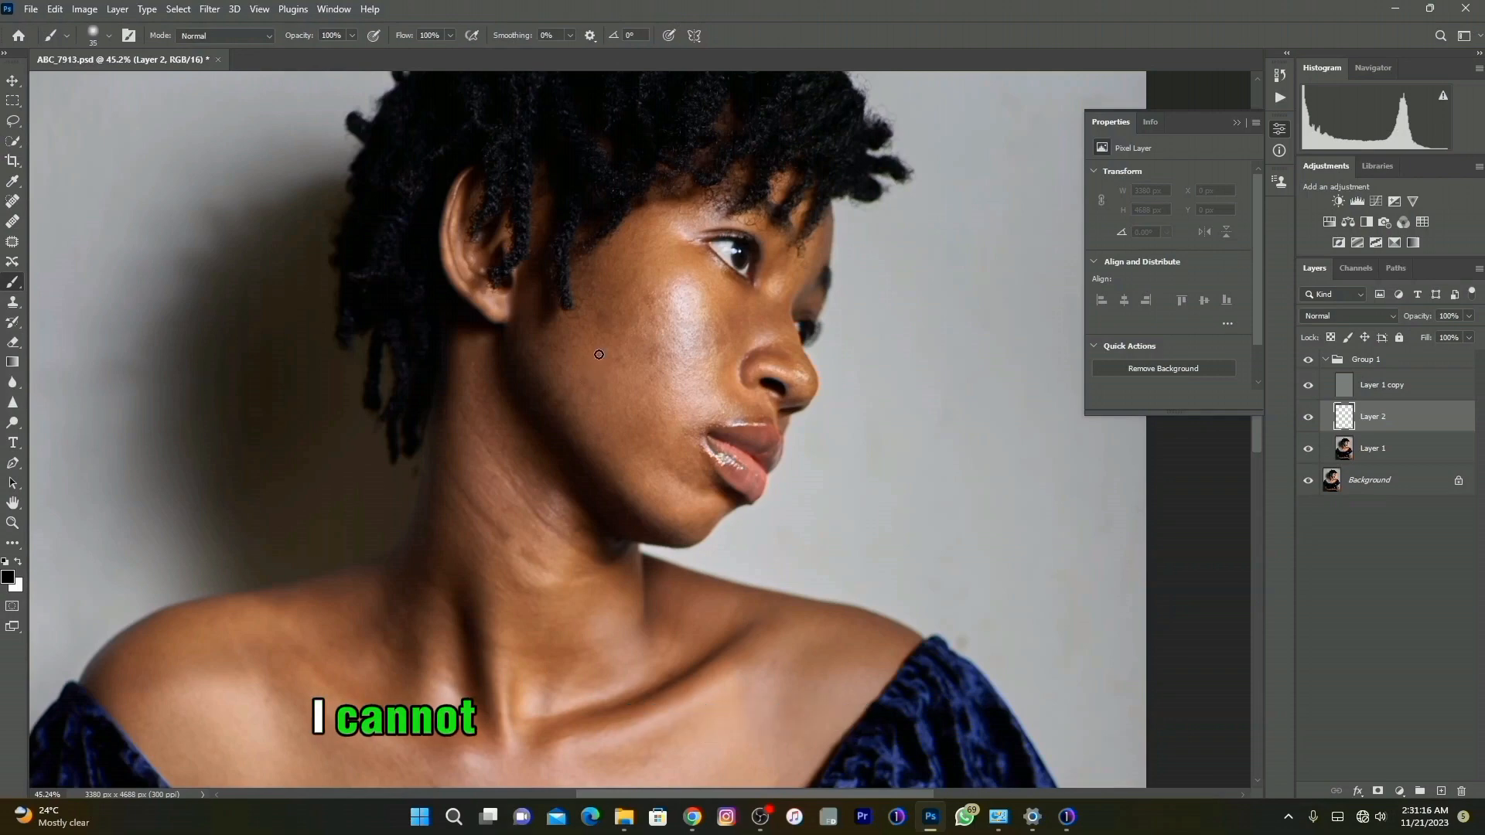
pyautogui.press(']')
pyautogui.press(']')
pyautogui.press(']')
pyautogui.press(']')
pyautogui.press(']')
pyautogui.press(']')
pyautogui.press(']')
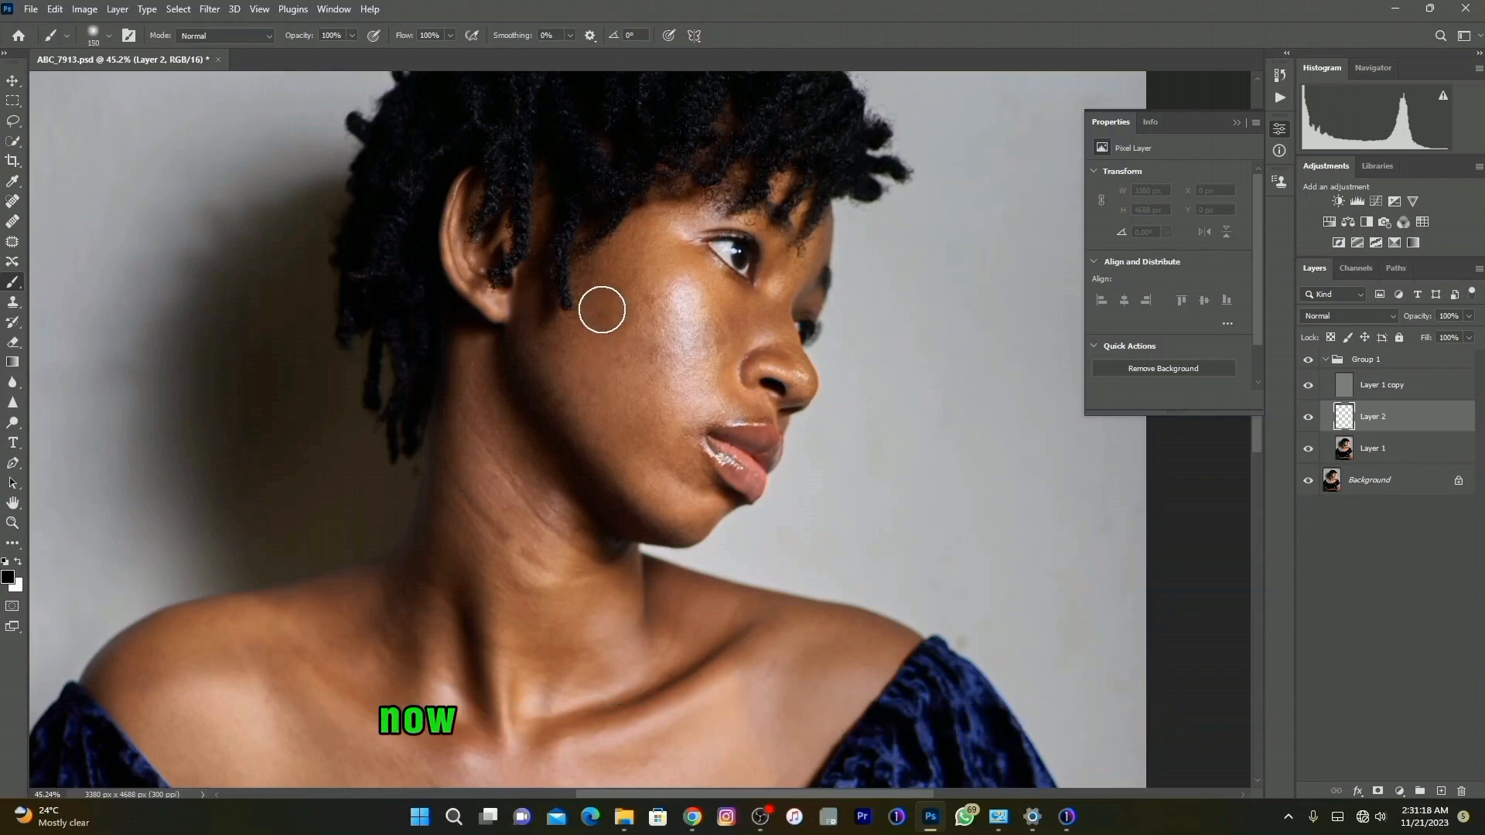
pyautogui.moveTo(601, 282)
pyautogui.mouseDown()
pyautogui.moveTo(588, 341)
pyautogui.moveTo(611, 414)
pyautogui.moveTo(685, 499)
pyautogui.mouseUp()
pyautogui.moveTo(616, 318); pyautogui.dragTo(680, 438)
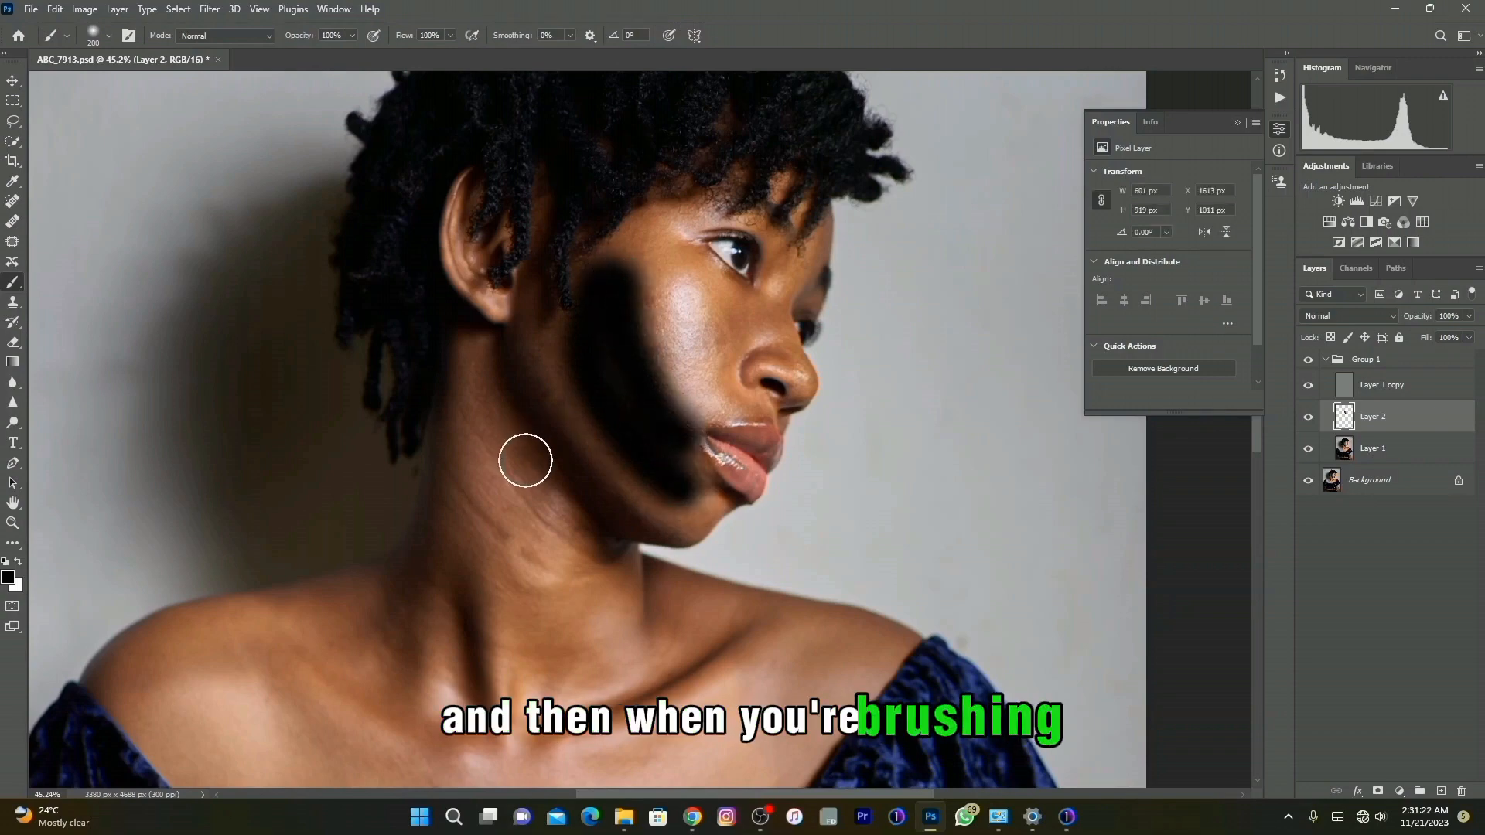
# Paint short demonstration strokes on the neck and long ones across the chest with the size 200 brush, and delete Layer 2
pyautogui.scroll(-5, 524, 460)
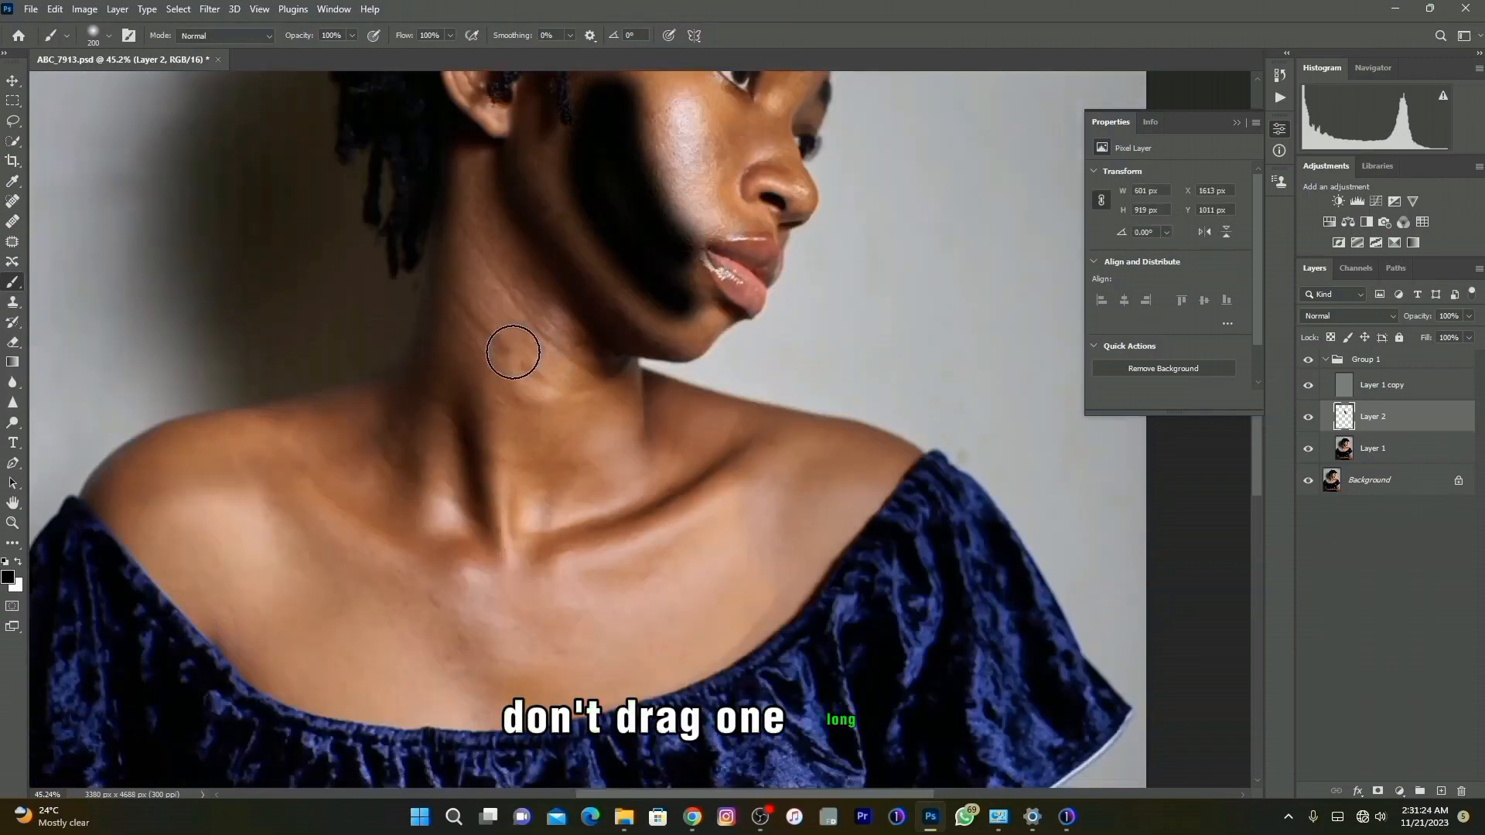
pyautogui.moveTo(513, 352)
pyautogui.mouseDown()
pyautogui.moveTo(497, 341)
pyautogui.moveTo(521, 355)
pyautogui.moveTo(529, 408)
pyautogui.moveTo(564, 411)
pyautogui.moveTo(544, 322)
pyautogui.moveTo(495, 265)
pyautogui.moveTo(464, 328)
pyautogui.moveTo(464, 401)
pyautogui.moveTo(510, 559)
pyautogui.moveTo(553, 464)
pyautogui.moveTo(601, 495)
pyautogui.moveTo(620, 480)
pyautogui.moveTo(653, 488)
pyautogui.mouseUp()
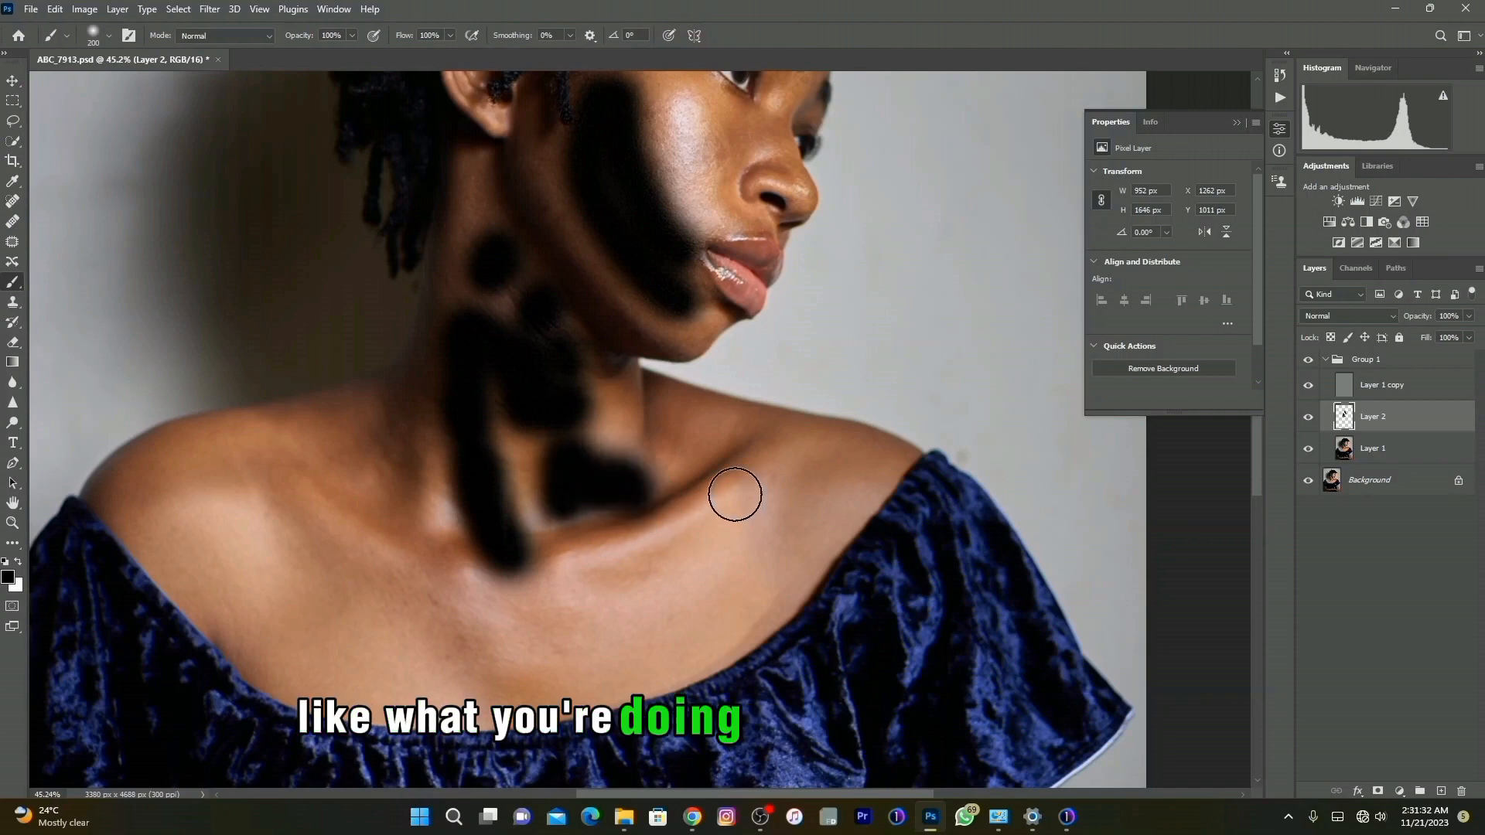
pyautogui.moveTo(788, 509)
pyautogui.mouseDown()
pyautogui.moveTo(715, 594)
pyautogui.moveTo(488, 649)
pyautogui.mouseUp()
pyautogui.moveTo(756, 490)
pyautogui.mouseDown()
pyautogui.moveTo(682, 579)
pyautogui.moveTo(239, 521)
pyautogui.mouseUp()
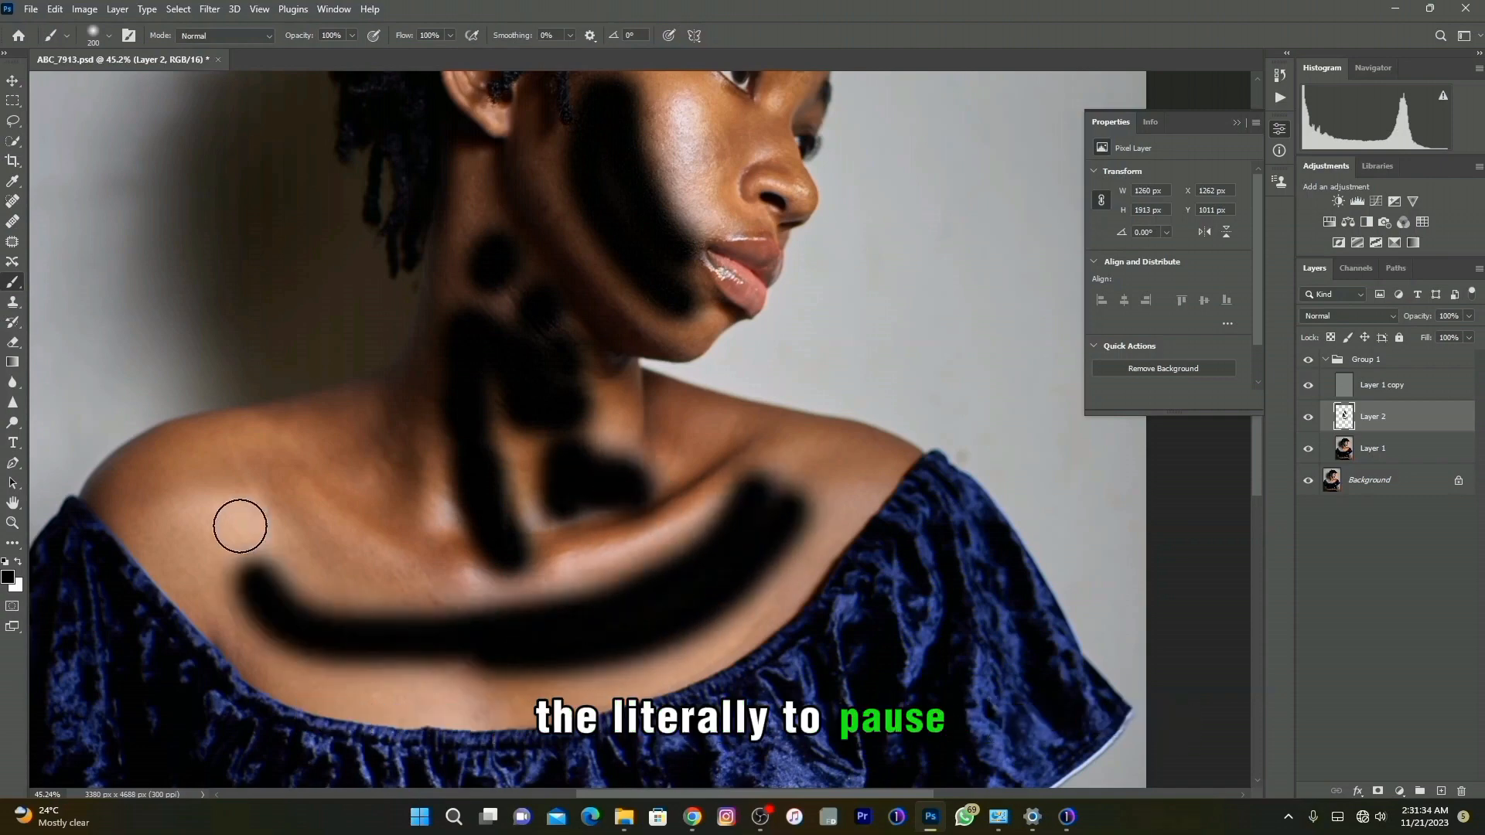
pyautogui.moveTo(213, 465)
pyautogui.mouseDown()
pyautogui.moveTo(435, 663)
pyautogui.moveTo(770, 564)
pyautogui.moveTo(324, 687)
pyautogui.moveTo(202, 561)
pyautogui.moveTo(419, 723)
pyautogui.moveTo(749, 577)
pyautogui.mouseUp()
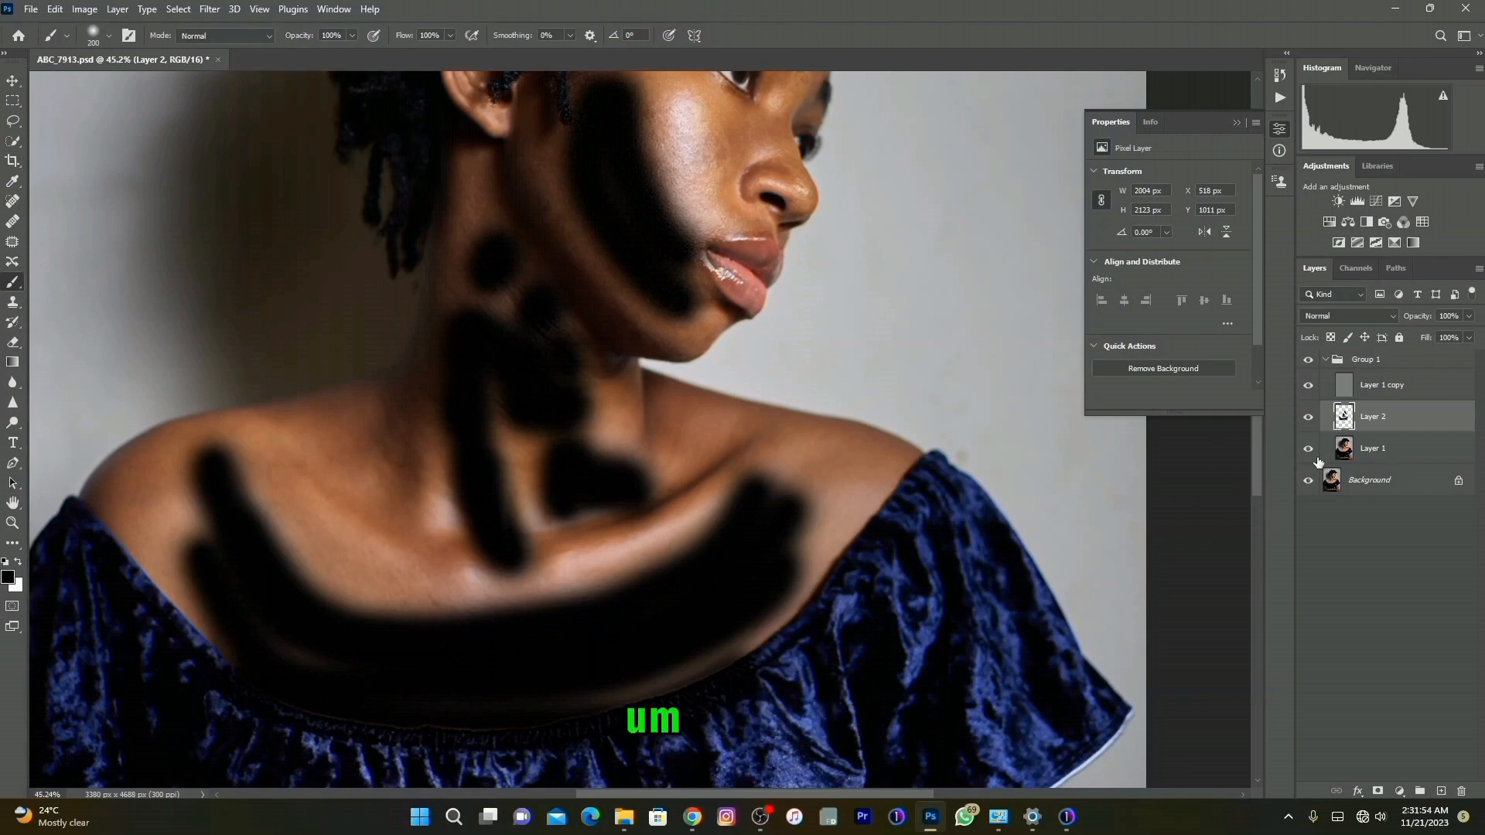
pyautogui.moveTo(1366, 427)
pyautogui.mouseDown()
pyautogui.moveTo(1480, 779)
pyautogui.moveTo(1461, 792)
pyautogui.mouseUp()
# Switch to the Mixer Brush and blend the skin around the eye and cheek on a copy of Layer 1, using sizes 80 to 125
pyautogui.click(17, 544)
pyautogui.scroll(3, 696, 392)
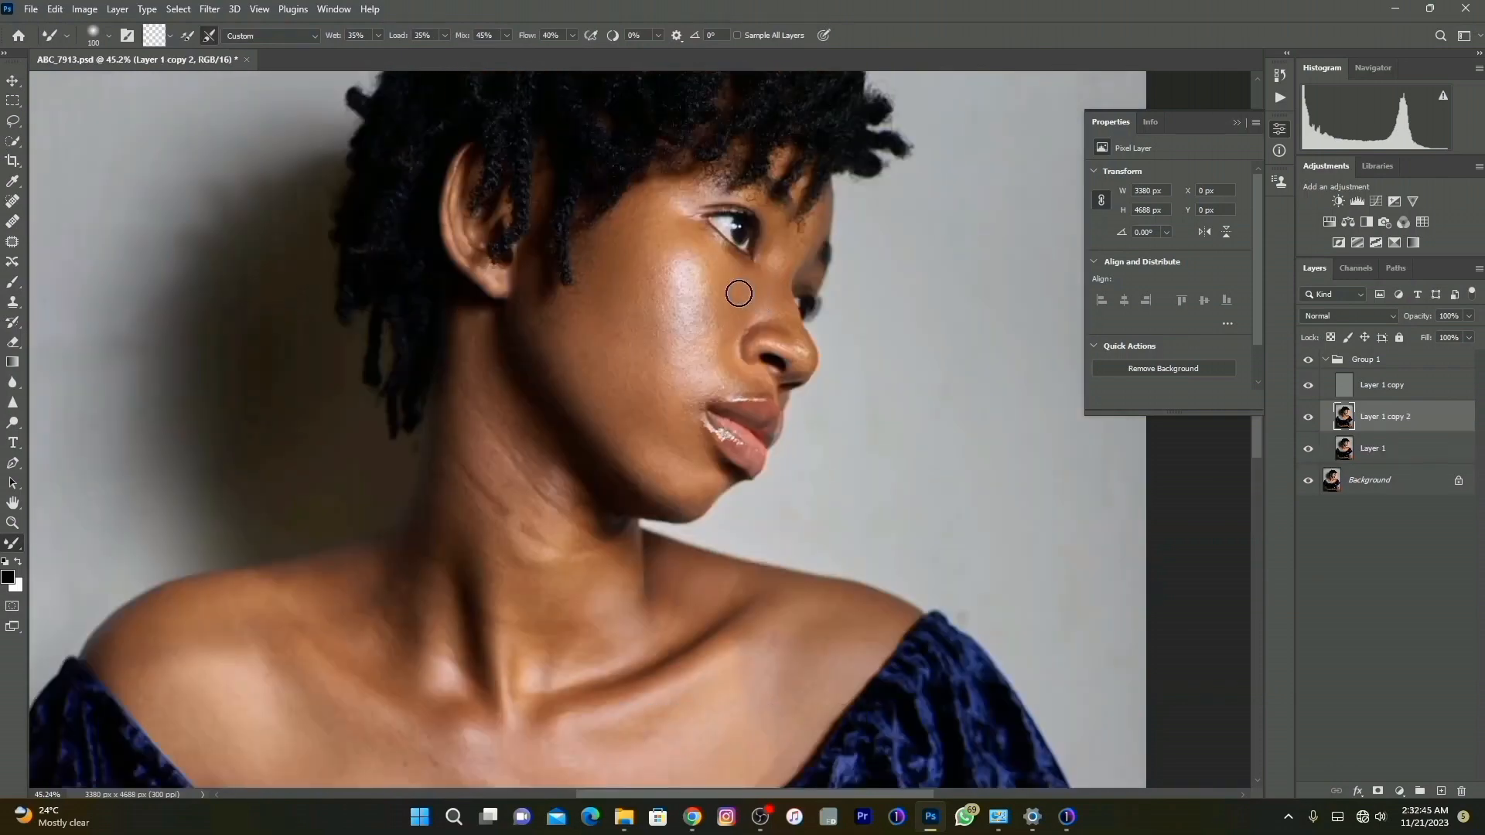
pyautogui.press('[')
pyautogui.press('[')
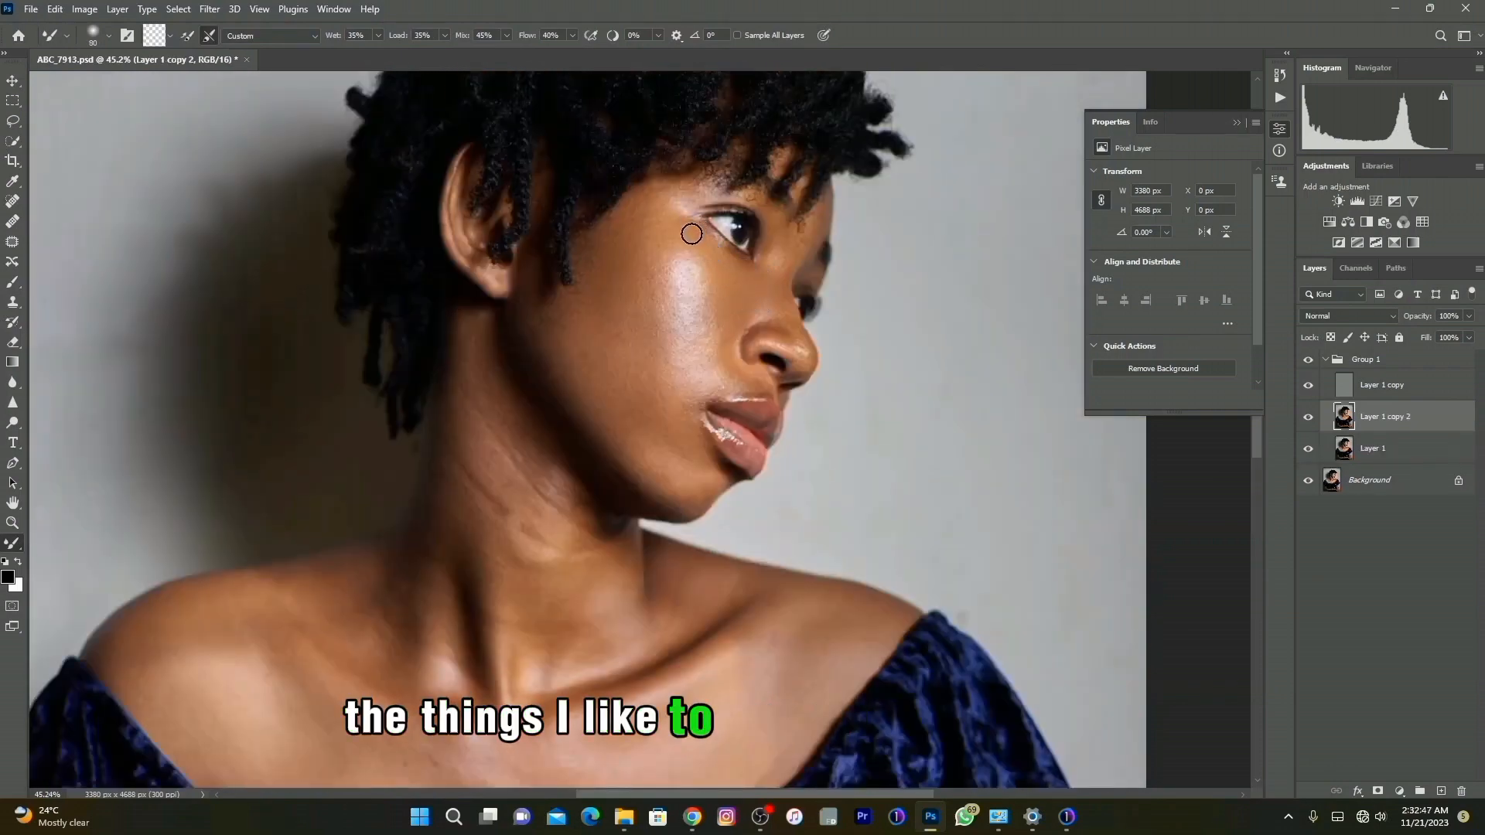
pyautogui.press(']')
pyautogui.press(']')
pyautogui.press(']')
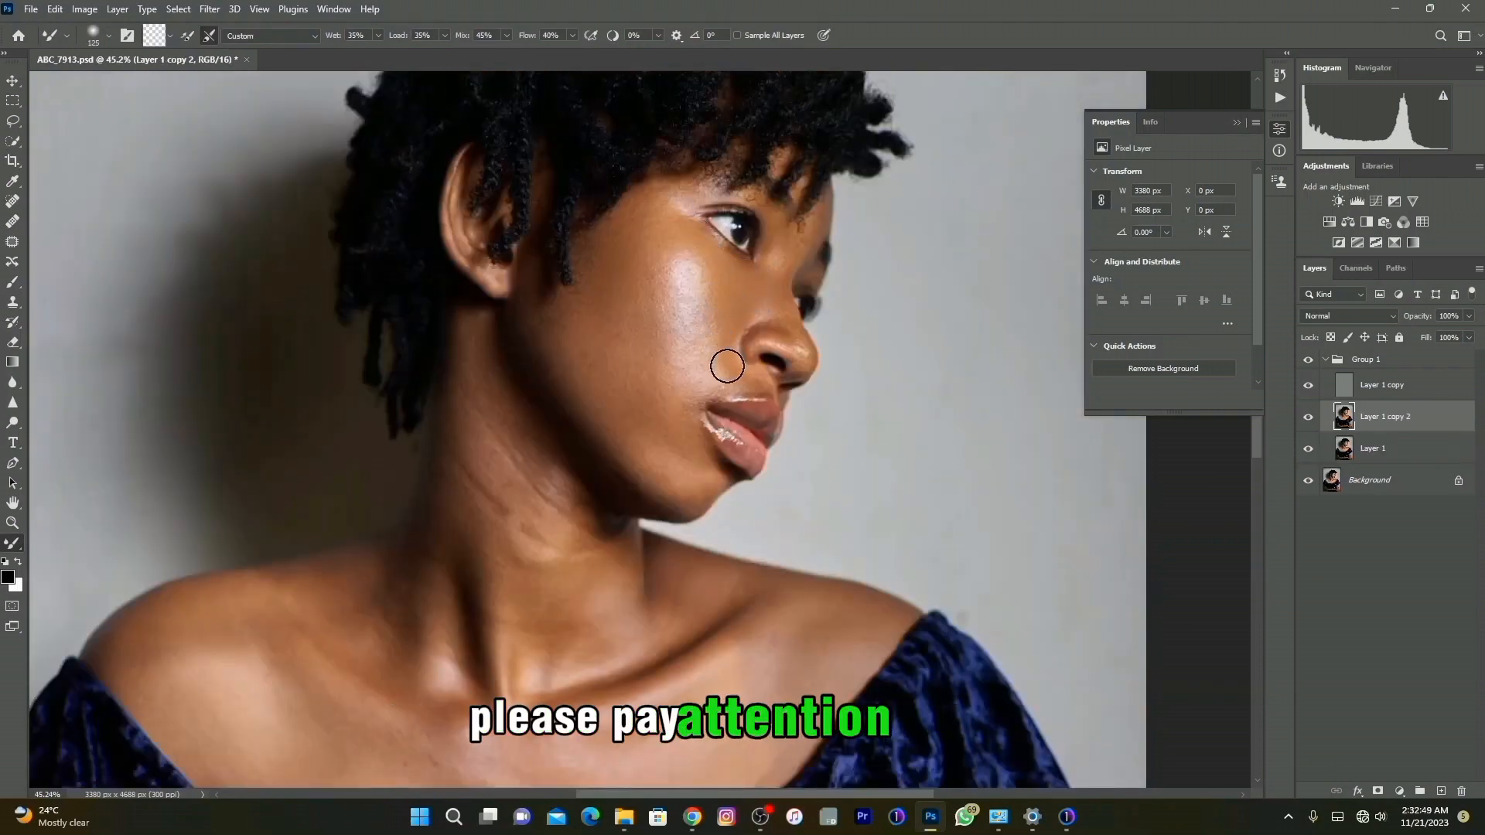
# Blend the skin of the neck and below the lips with the Mixer Brush, varying its size between 125 and 200
pyautogui.press('[')
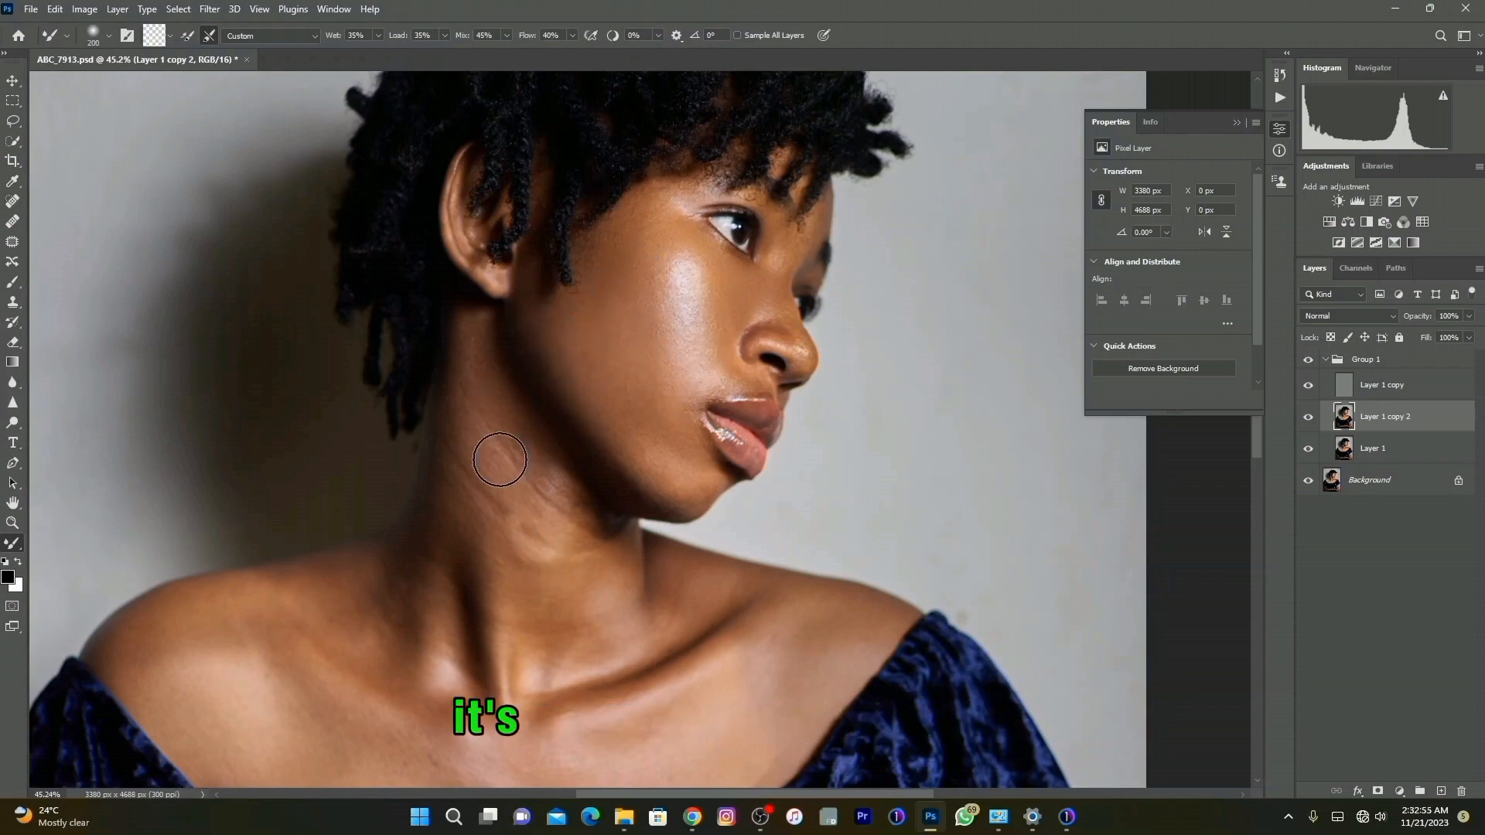
pyautogui.press('[')
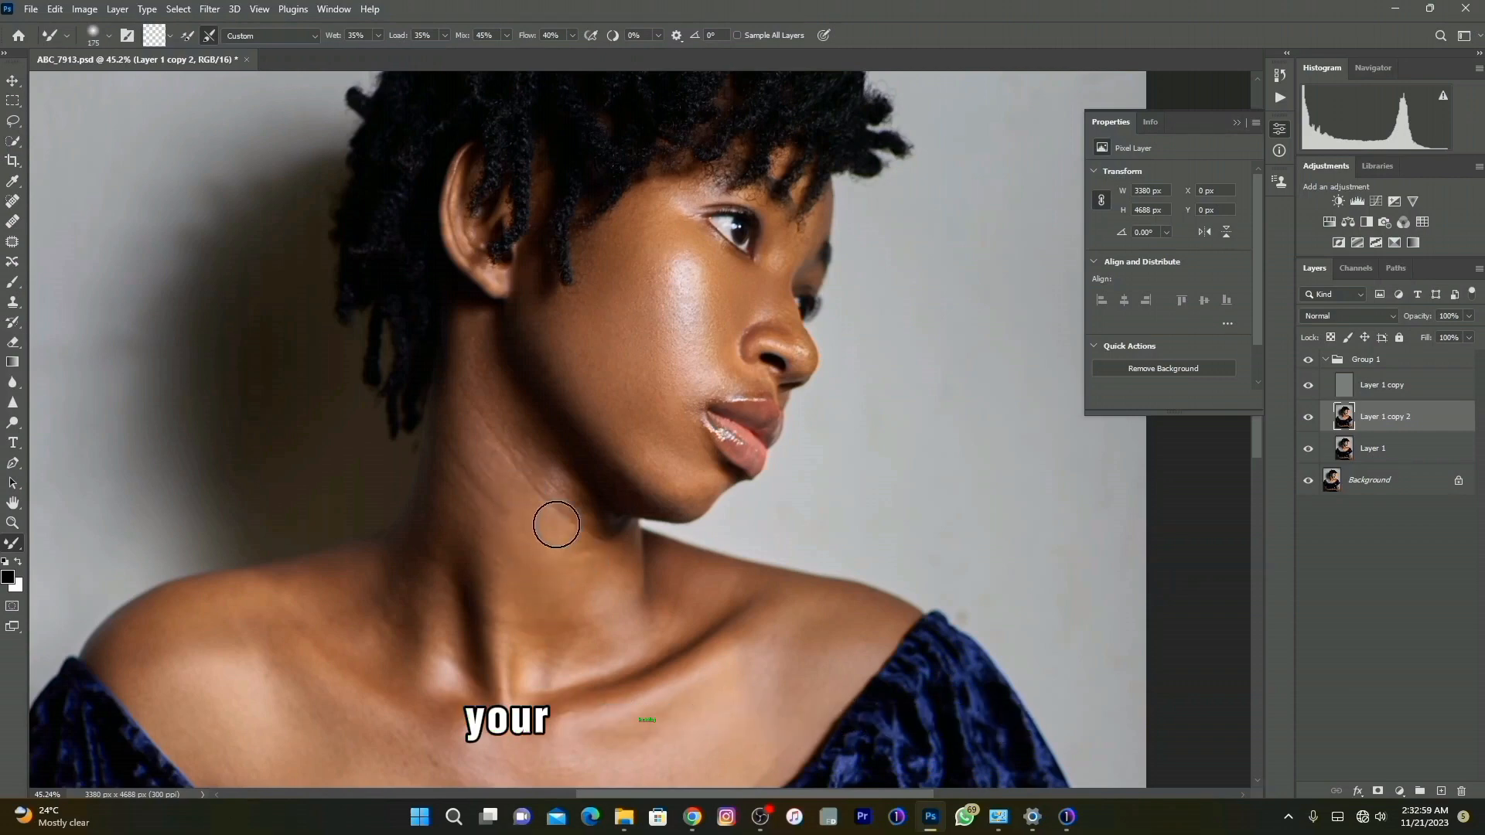
pyautogui.press(']')
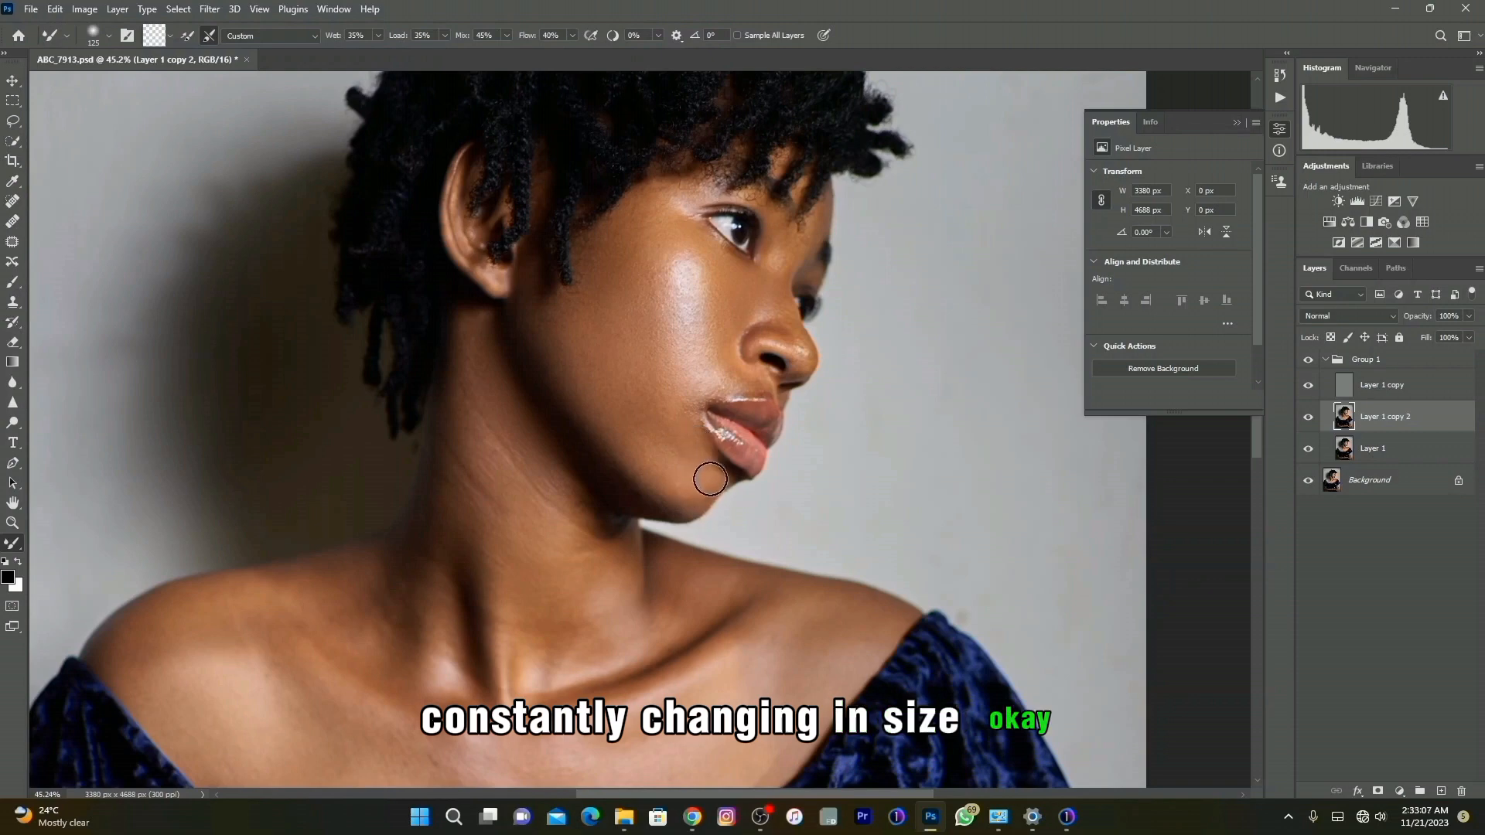
pyautogui.press(']')
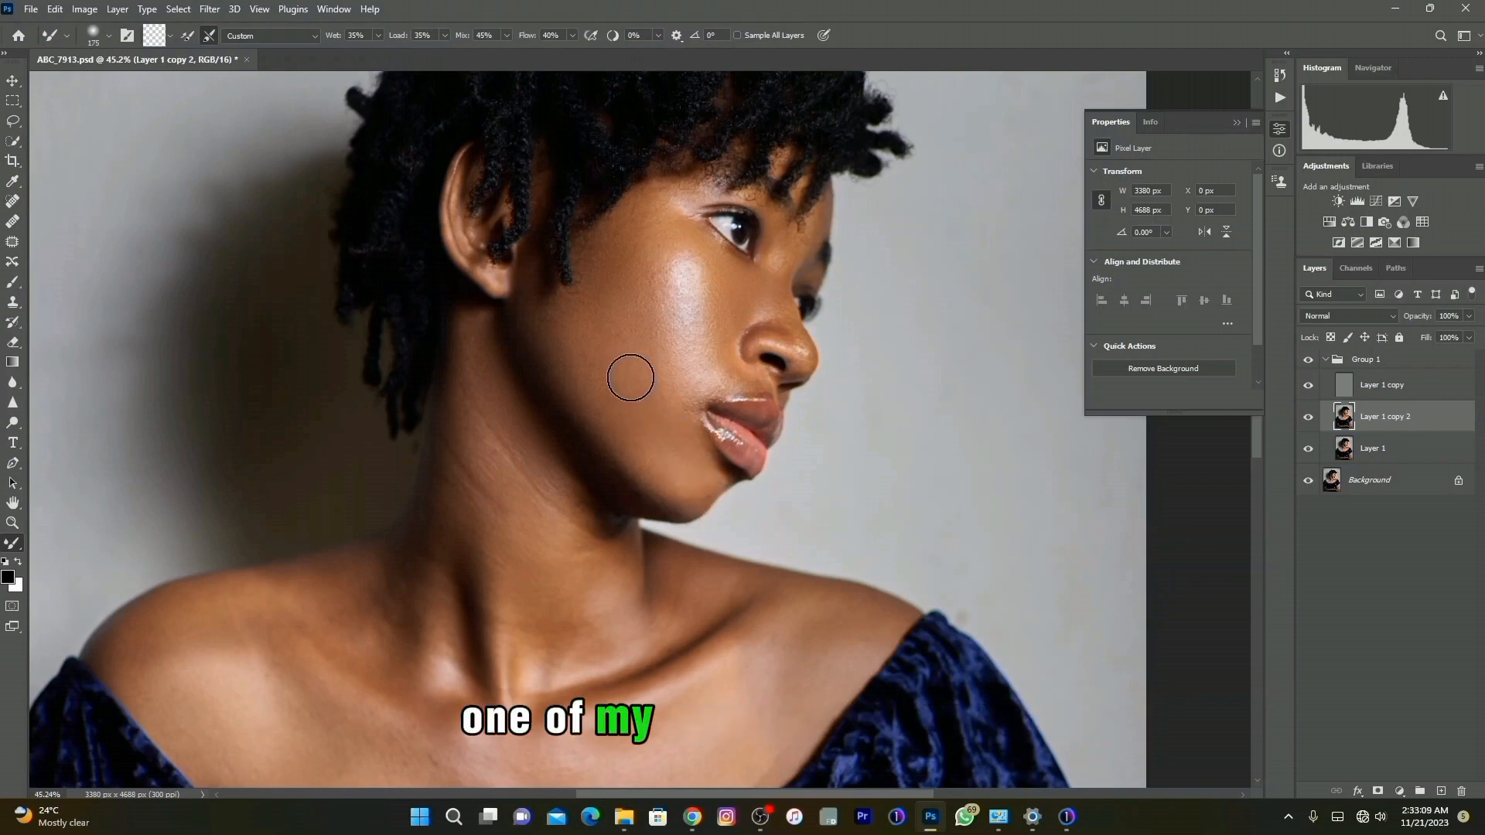
# Blend the skin beside and on the nose with the Mixer Brush reduced to sizes 90 and 70
pyautogui.press('[')
pyautogui.press('[')
pyautogui.press('[')
pyautogui.press('[')
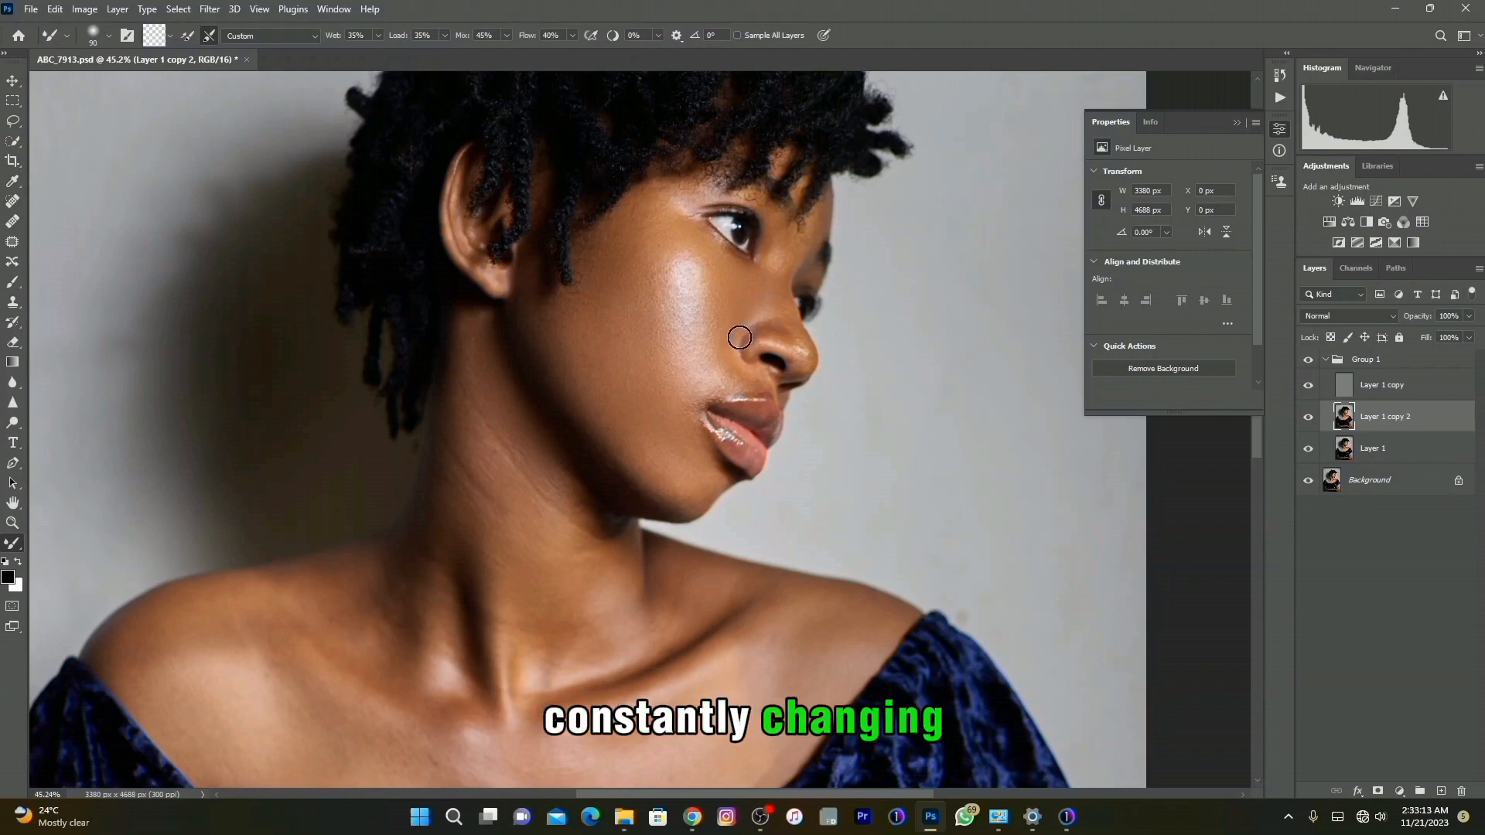
pyautogui.press('[')
pyautogui.press('[')
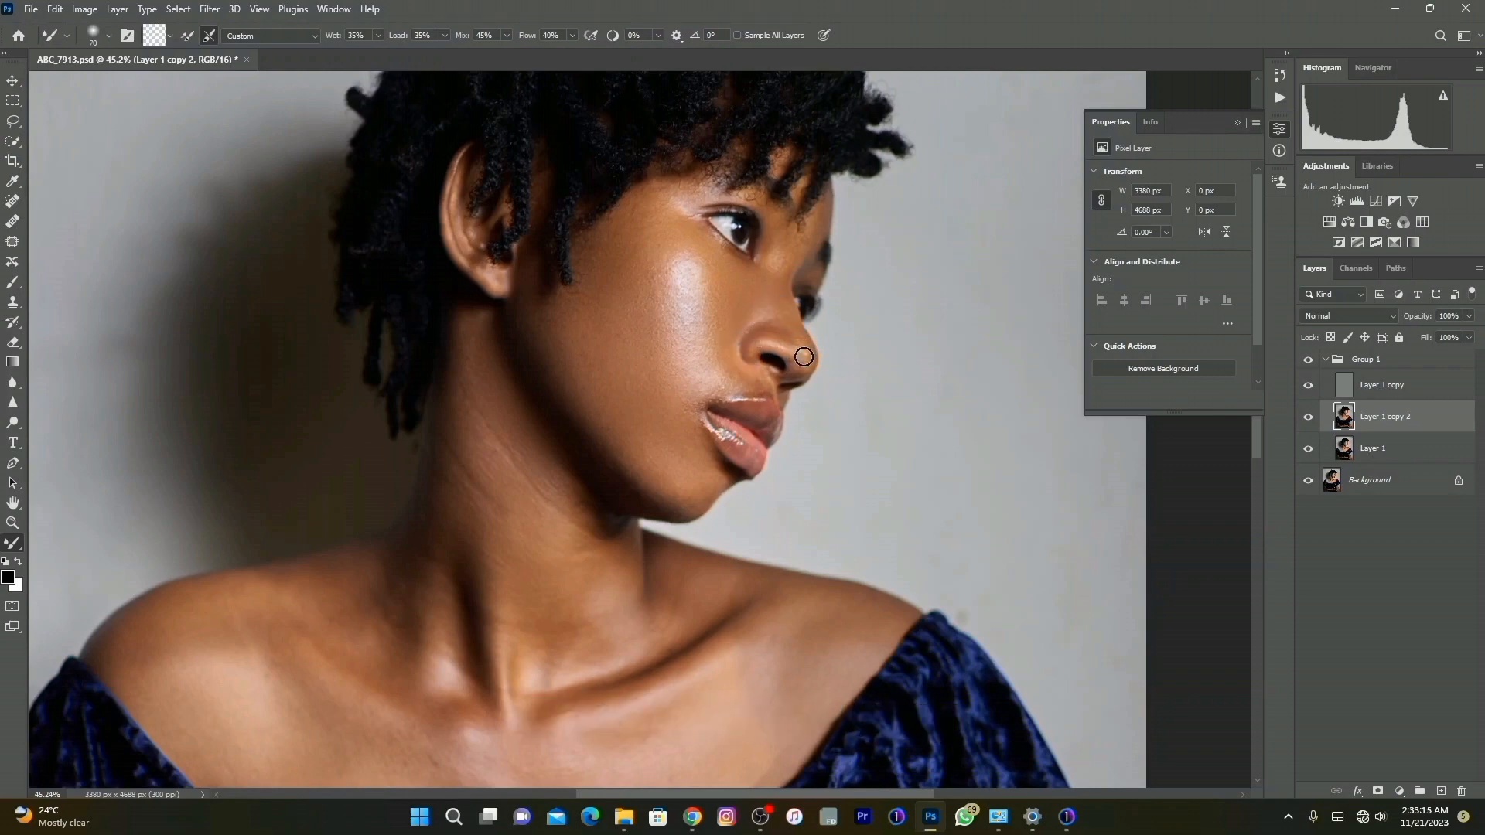
# Enlarge the Mixer Brush to 200 and blend the broad skin area of the cheek
pyautogui.press(']')
pyautogui.press(']')
pyautogui.press(']')
pyautogui.press(']')
pyautogui.press(']')
pyautogui.press(']')
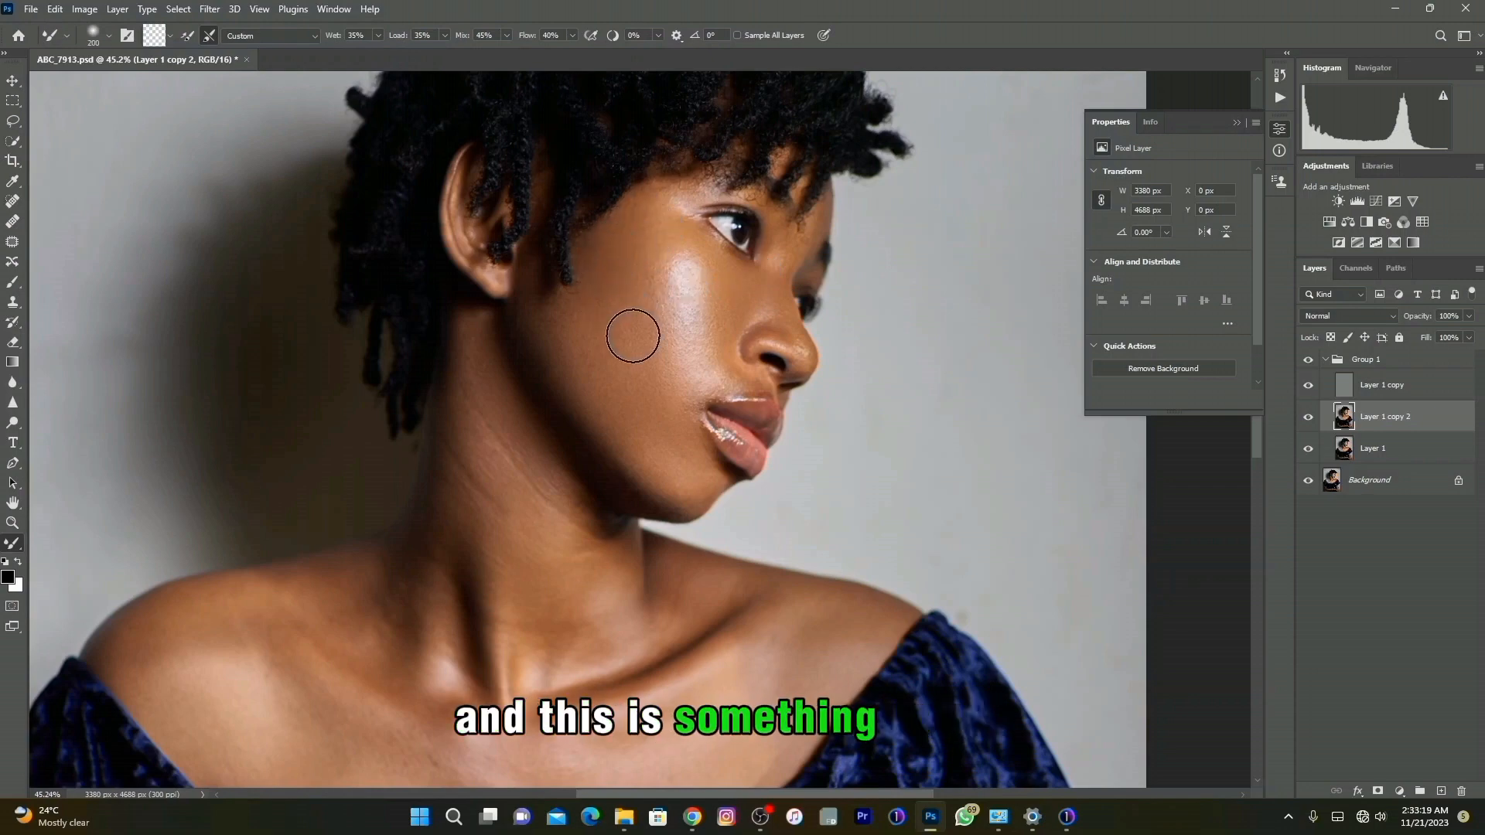
# Blend the skin at the base of the neck and around the collarbone with the Mixer Brush, using sizes 150 to 250
pyautogui.scroll(-5, 658, 403)
pyautogui.press('[')
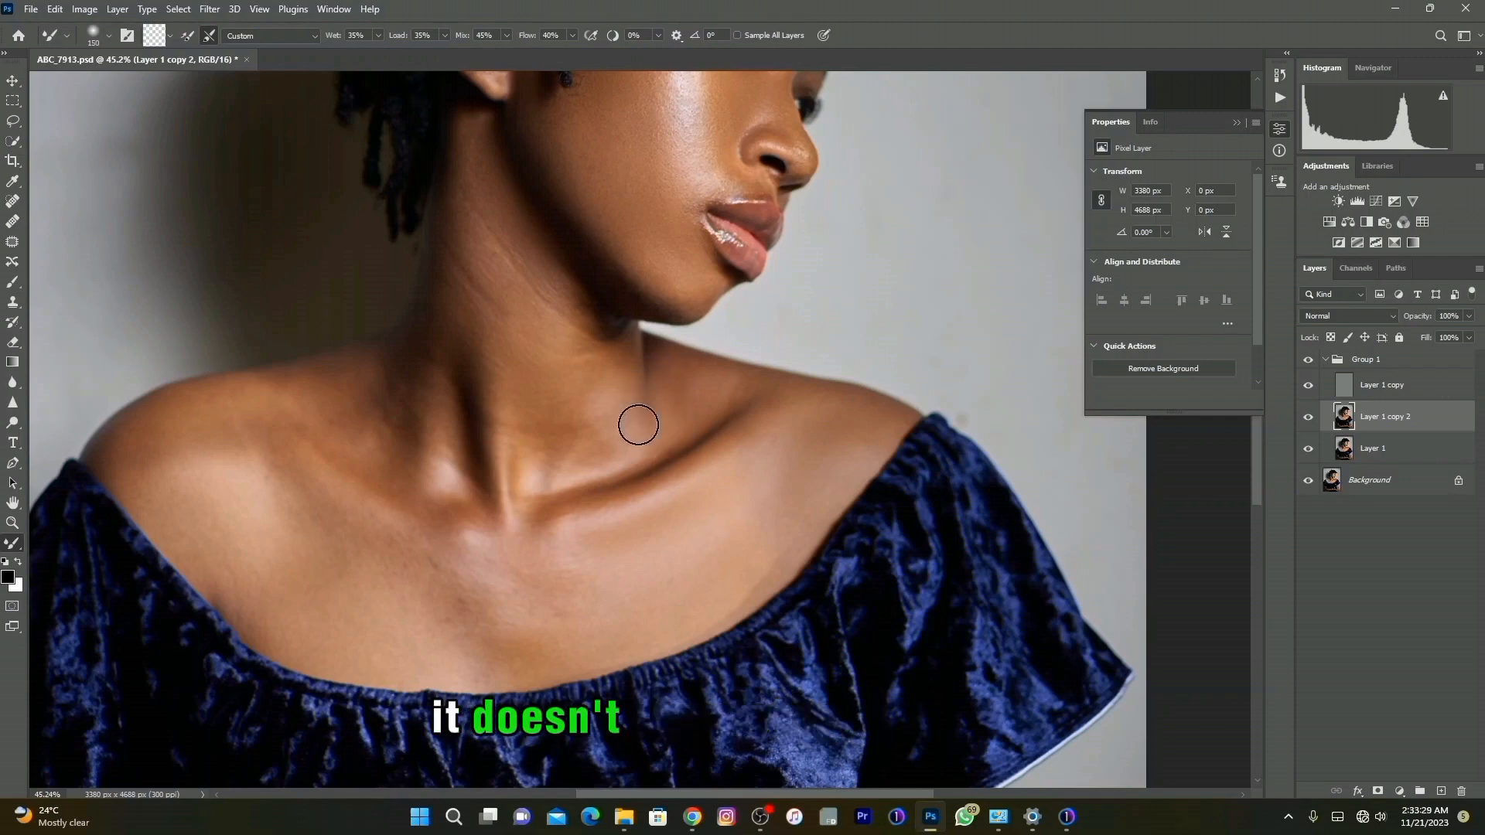
pyautogui.press(']')
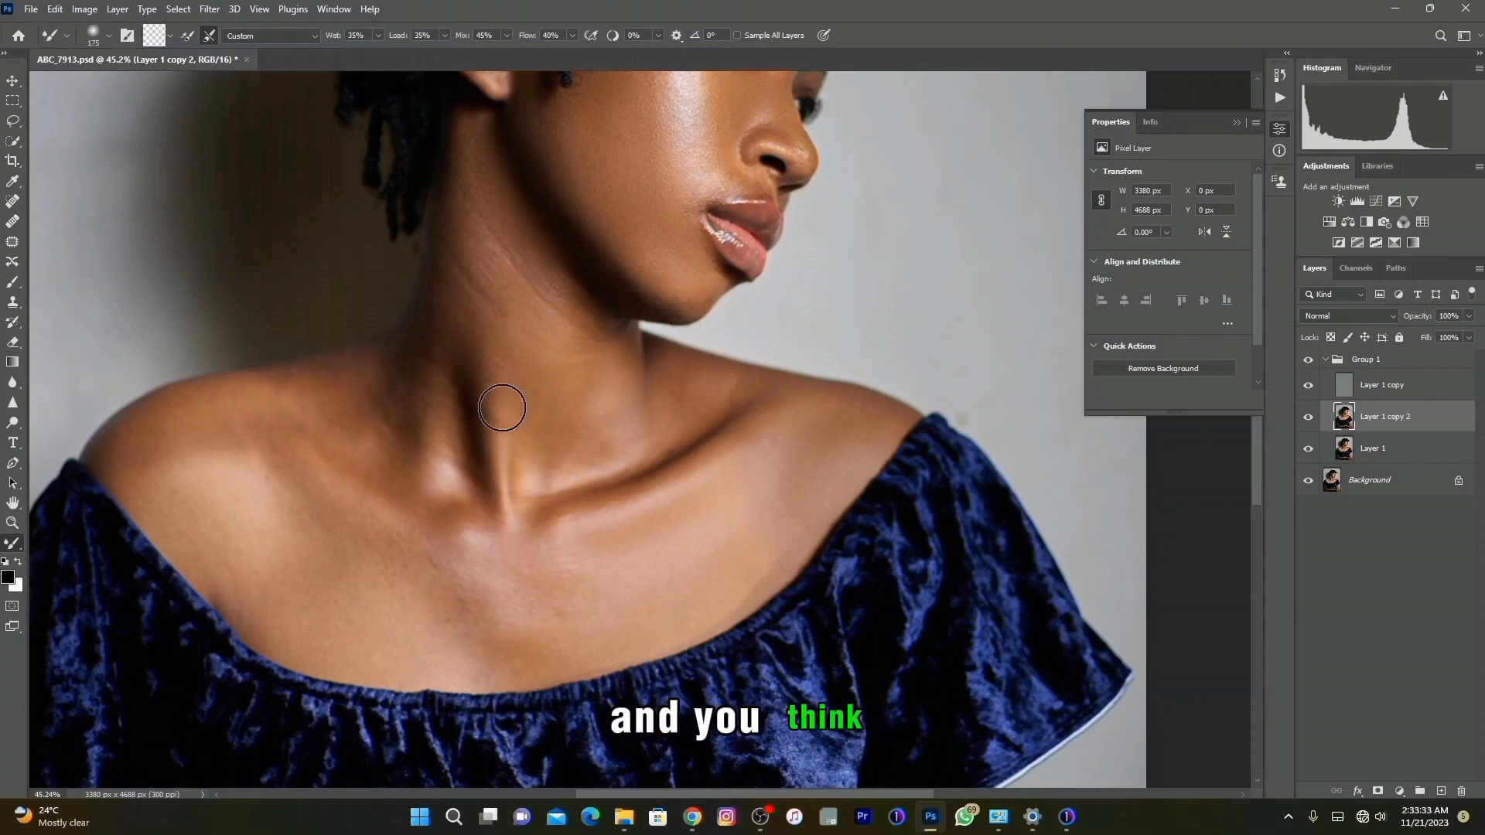
pyautogui.press('[')
pyautogui.press('[')
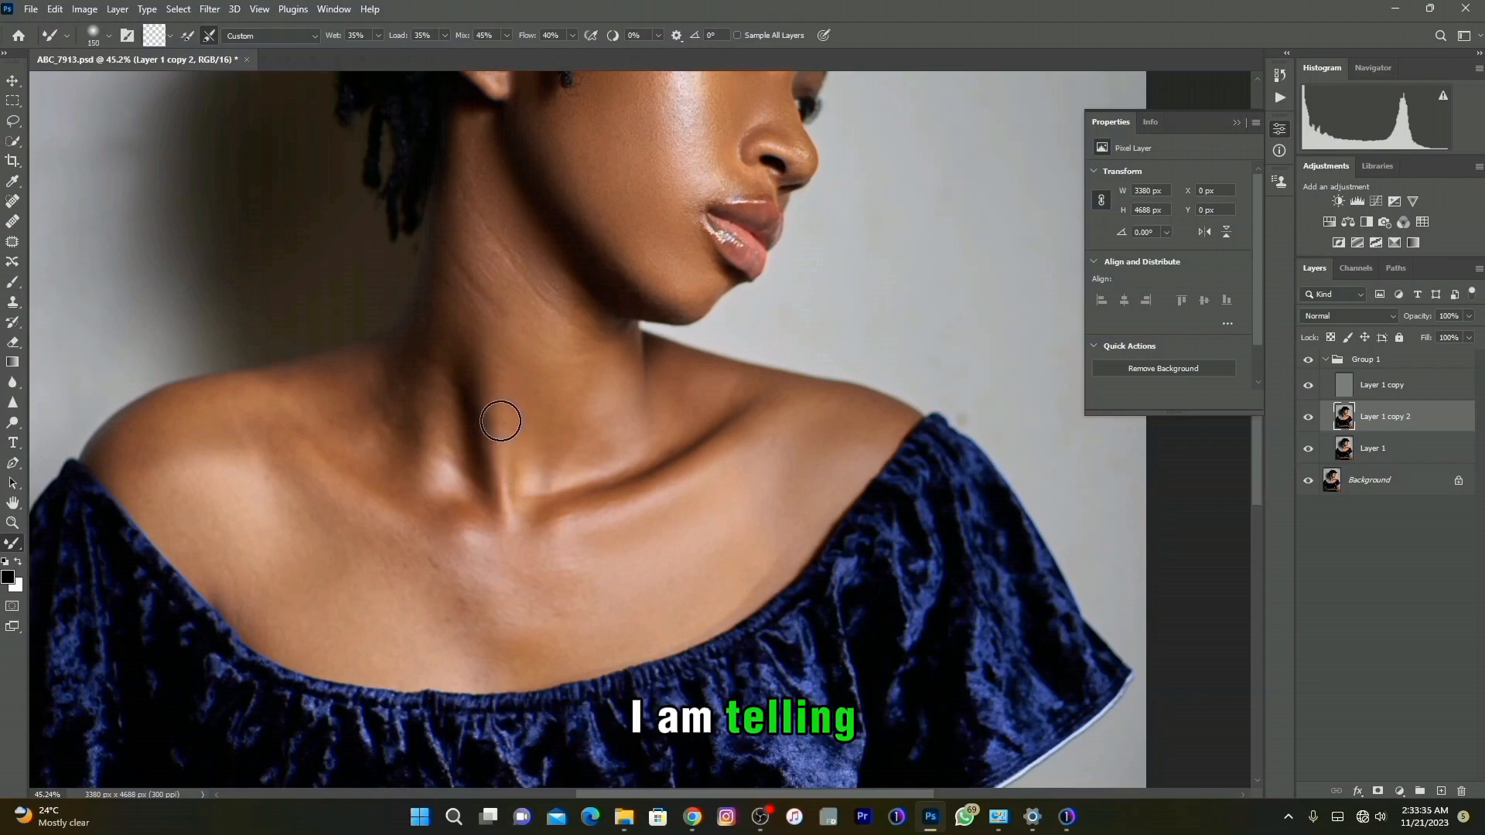
pyautogui.press(']')
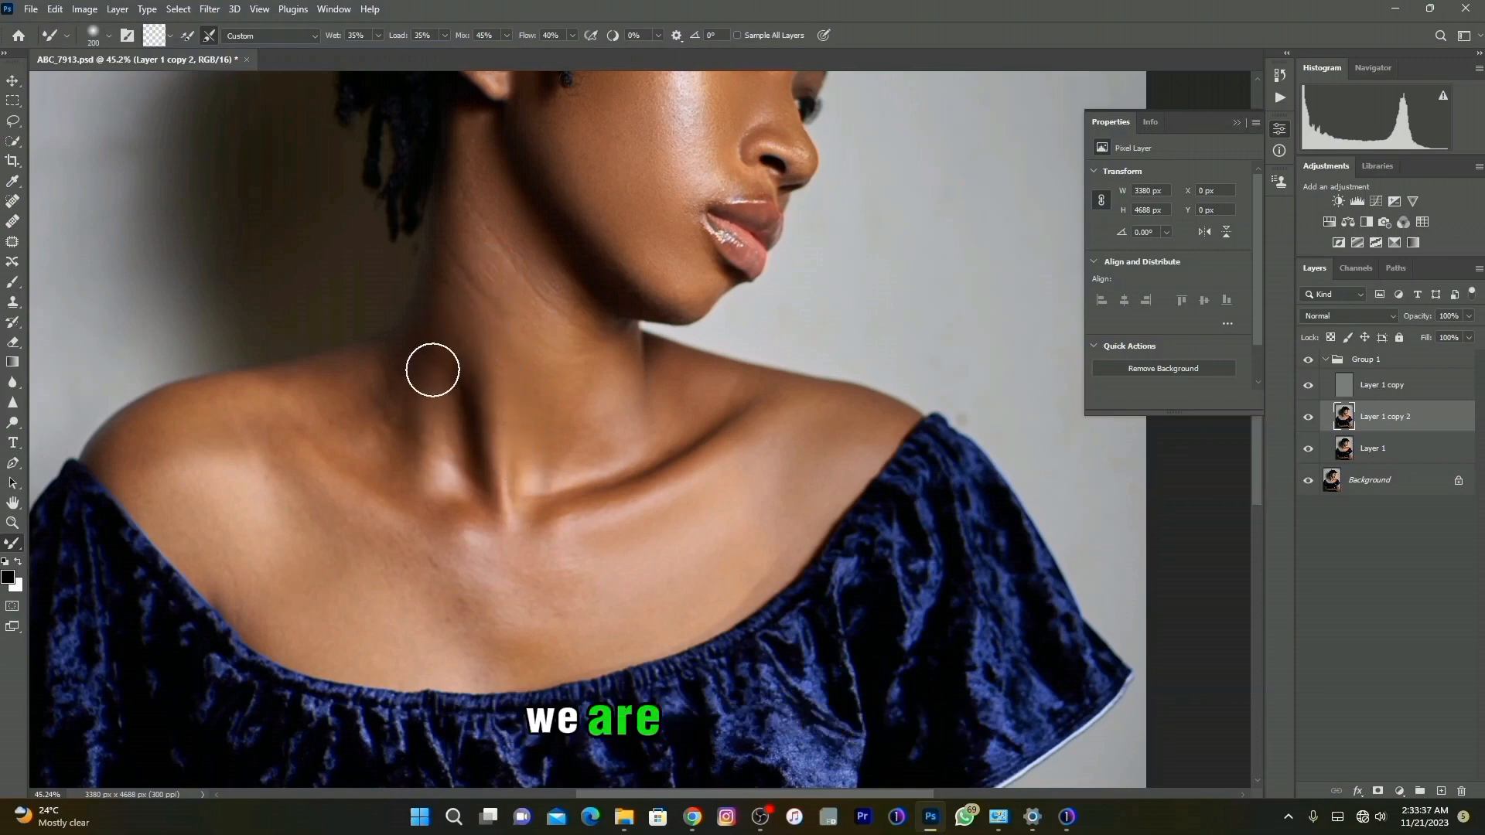
pyautogui.press('[')
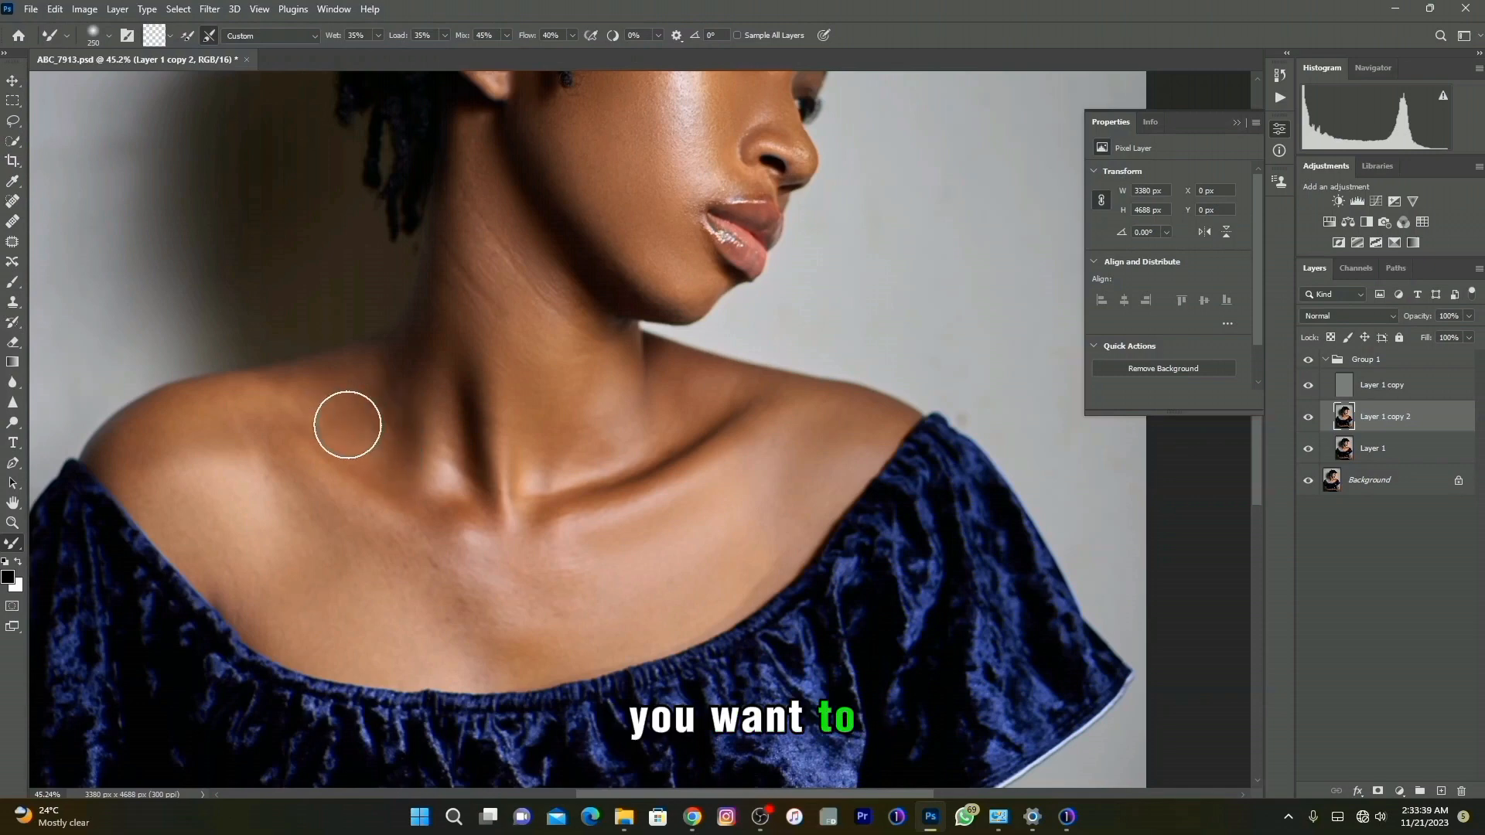
# Blend the skin across the chest with the Mixer Brush at size 300, reducing it to 200 for the throat hollow
pyautogui.moveTo(349, 534)
pyautogui.mouseDown()
pyautogui.moveTo(250, 434)
pyautogui.moveTo(212, 496)
pyautogui.moveTo(181, 431)
pyautogui.moveTo(203, 512)
pyautogui.moveTo(179, 503)
pyautogui.moveTo(161, 449)
pyautogui.moveTo(111, 457)
pyautogui.moveTo(201, 414)
pyautogui.moveTo(127, 454)
pyautogui.moveTo(169, 435)
pyautogui.moveTo(171, 481)
pyautogui.moveTo(152, 451)
pyautogui.moveTo(182, 496)
pyautogui.moveTo(161, 460)
pyautogui.moveTo(294, 585)
pyautogui.moveTo(235, 557)
pyautogui.moveTo(329, 604)
pyautogui.mouseUp()
pyautogui.press('[')
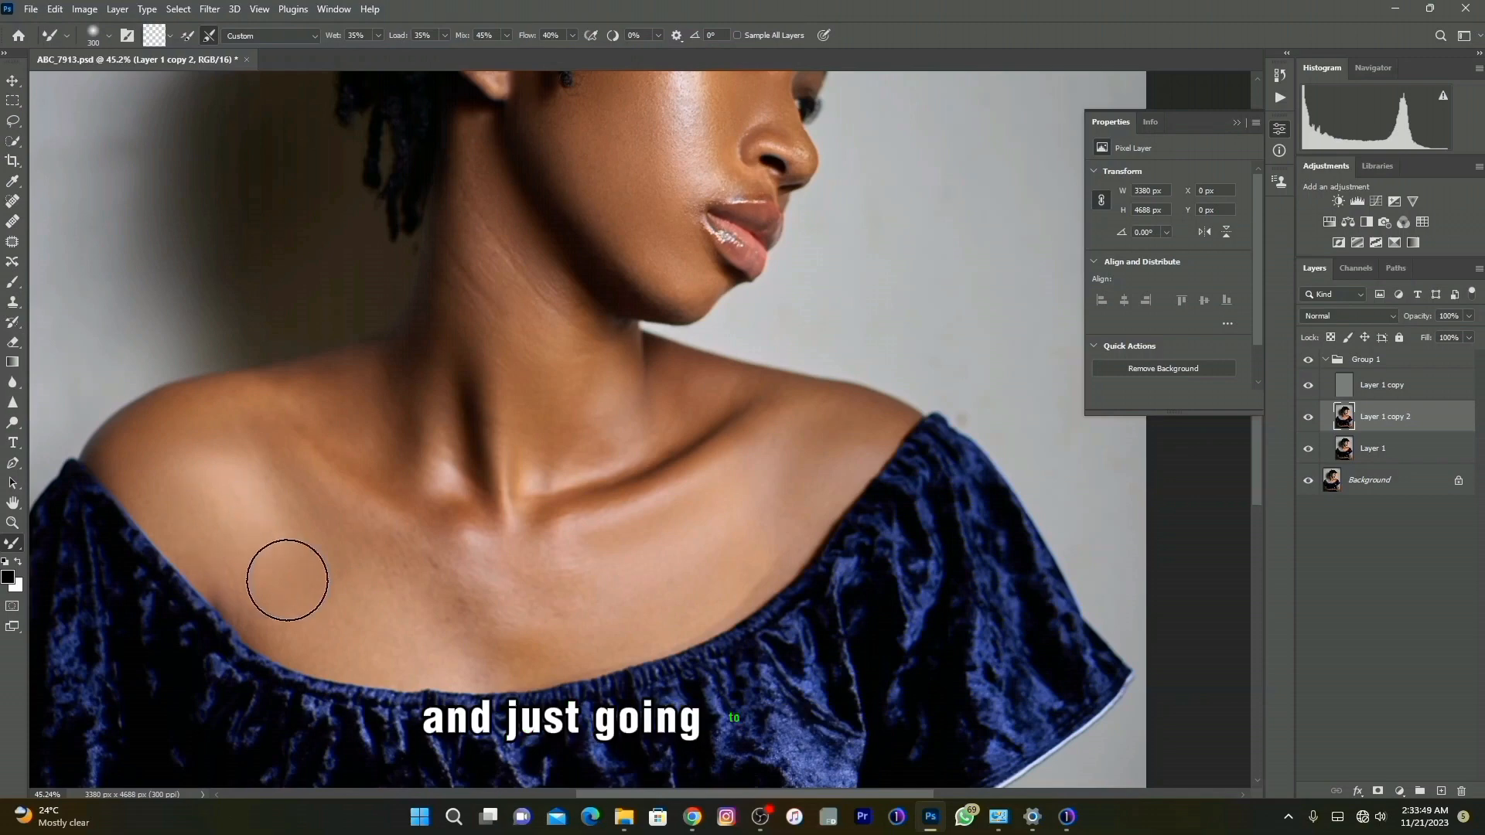
pyautogui.moveTo(444, 624)
pyautogui.mouseDown()
pyautogui.moveTo(586, 645)
pyautogui.moveTo(524, 651)
pyautogui.moveTo(451, 654)
pyautogui.moveTo(589, 621)
pyautogui.mouseUp()
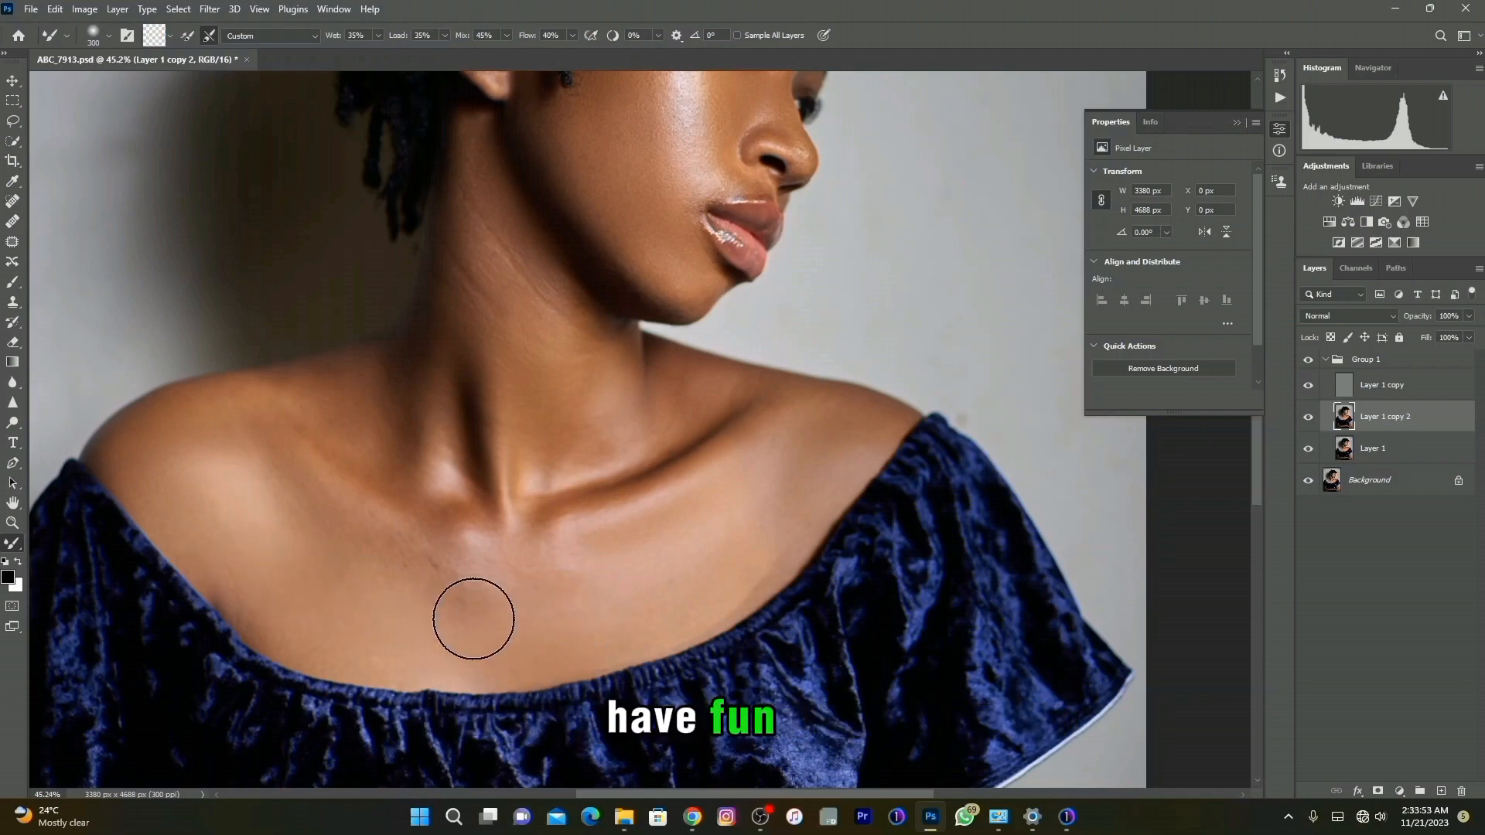
pyautogui.press('[')
pyautogui.press('[')
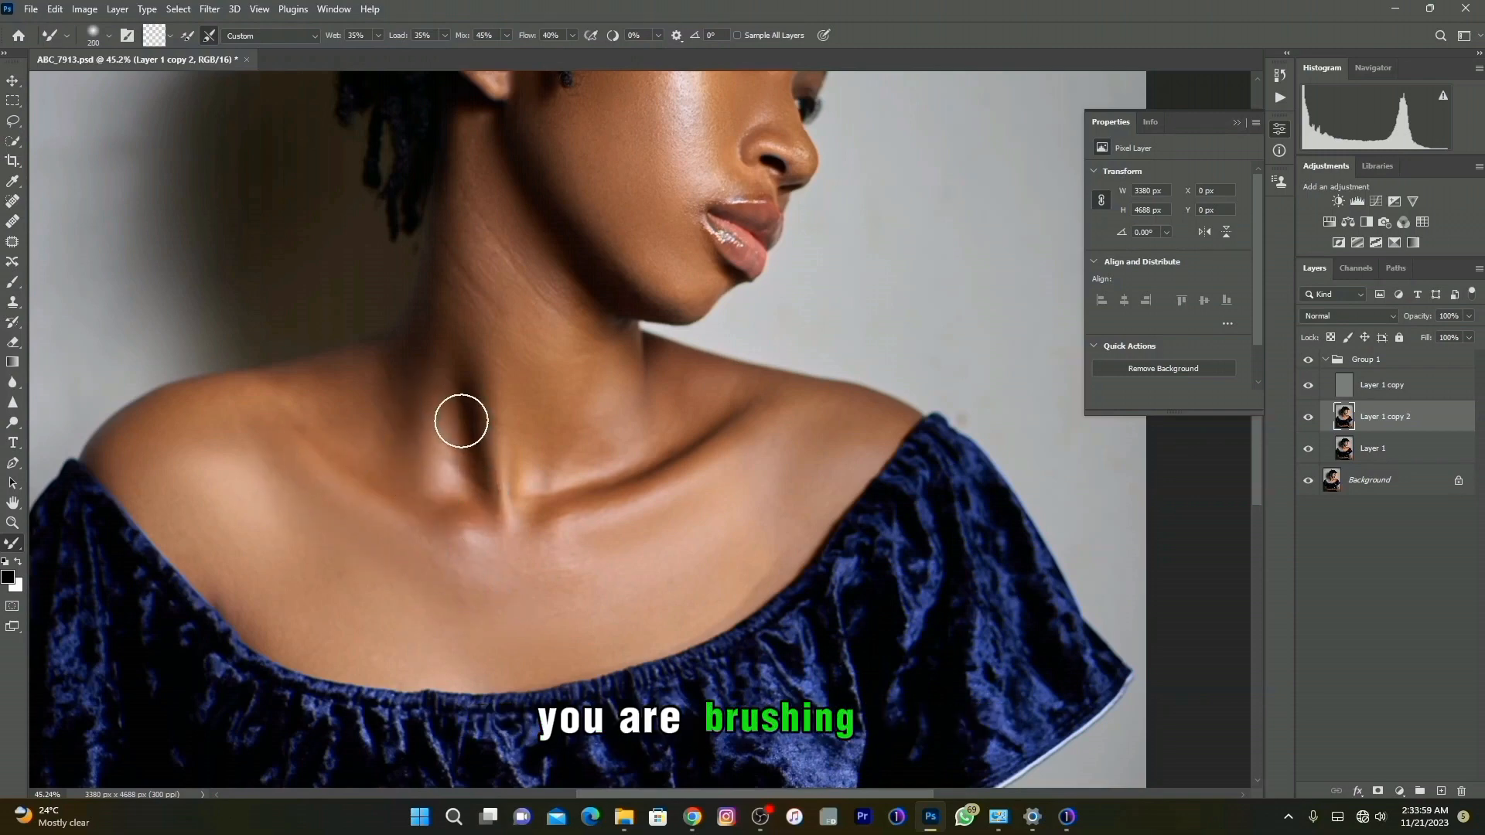
# Blend the skin of the shoulder and along the dress neckline with the Mixer Brush, using sizes 200 down to 125
pyautogui.press(']')
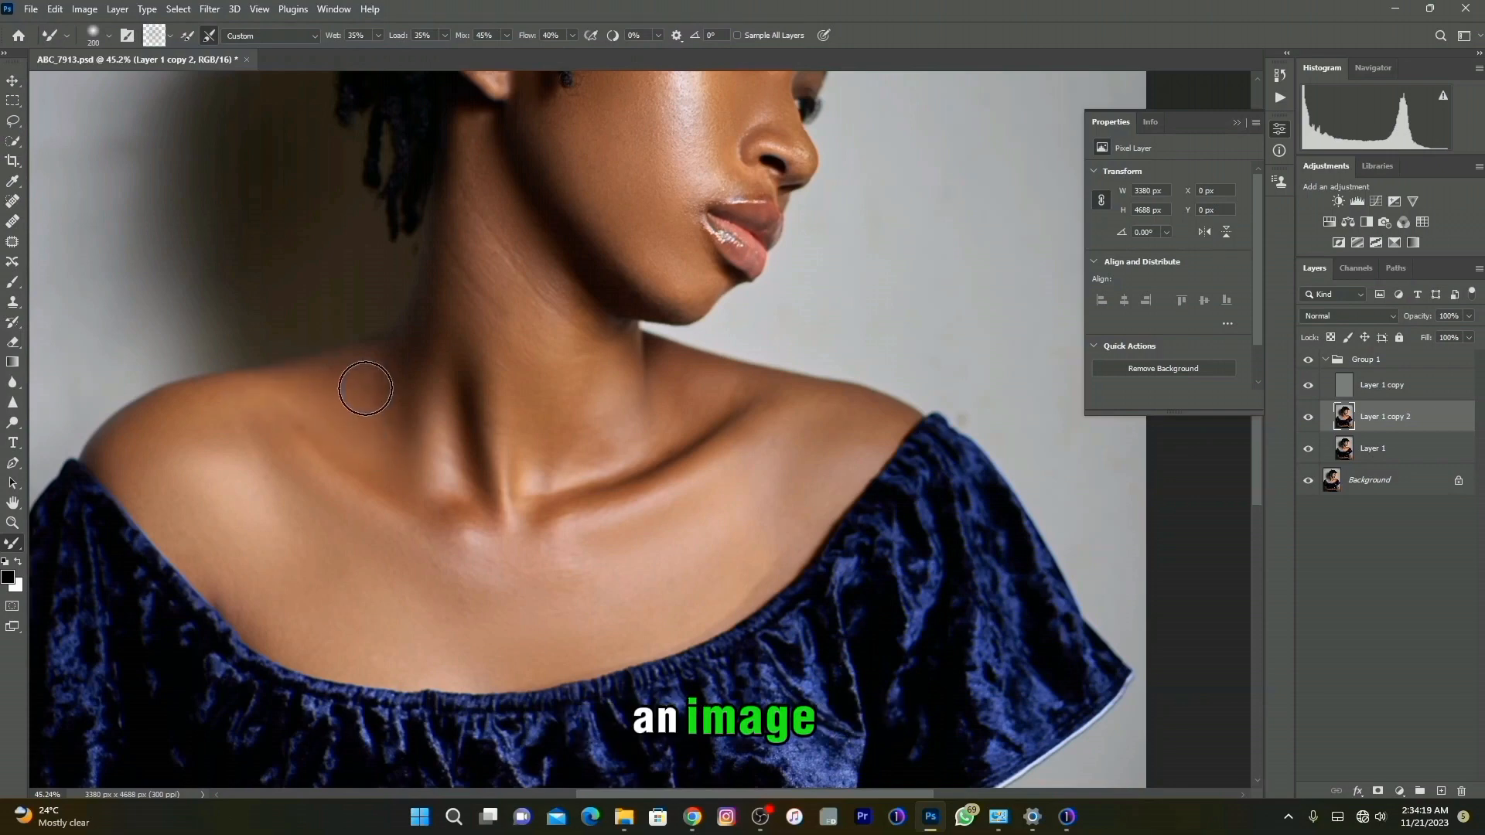
pyautogui.press(']')
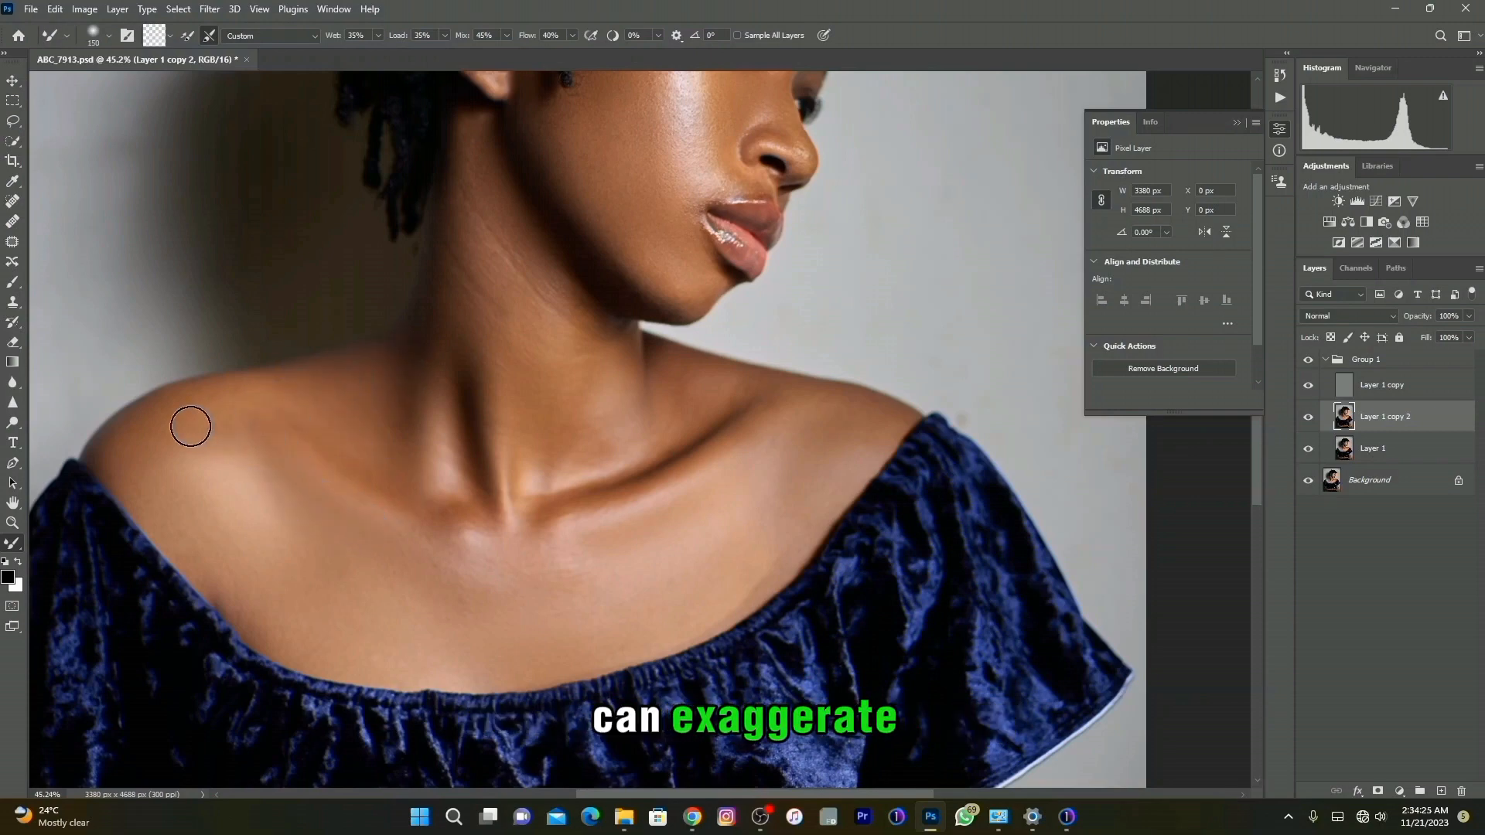
pyautogui.press(']')
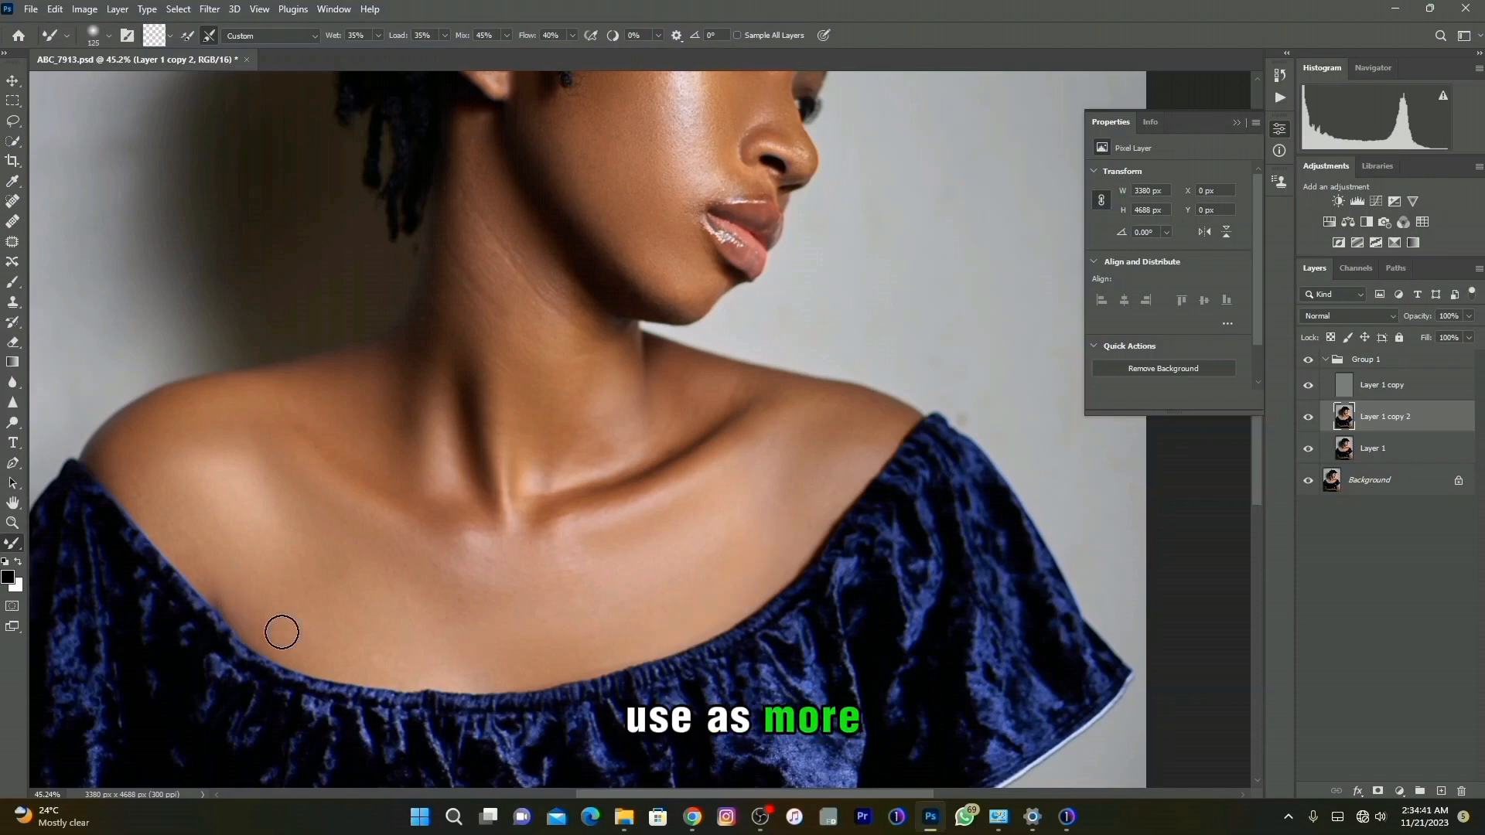
pyautogui.press('[')
pyautogui.press('[')
pyautogui.press('[')
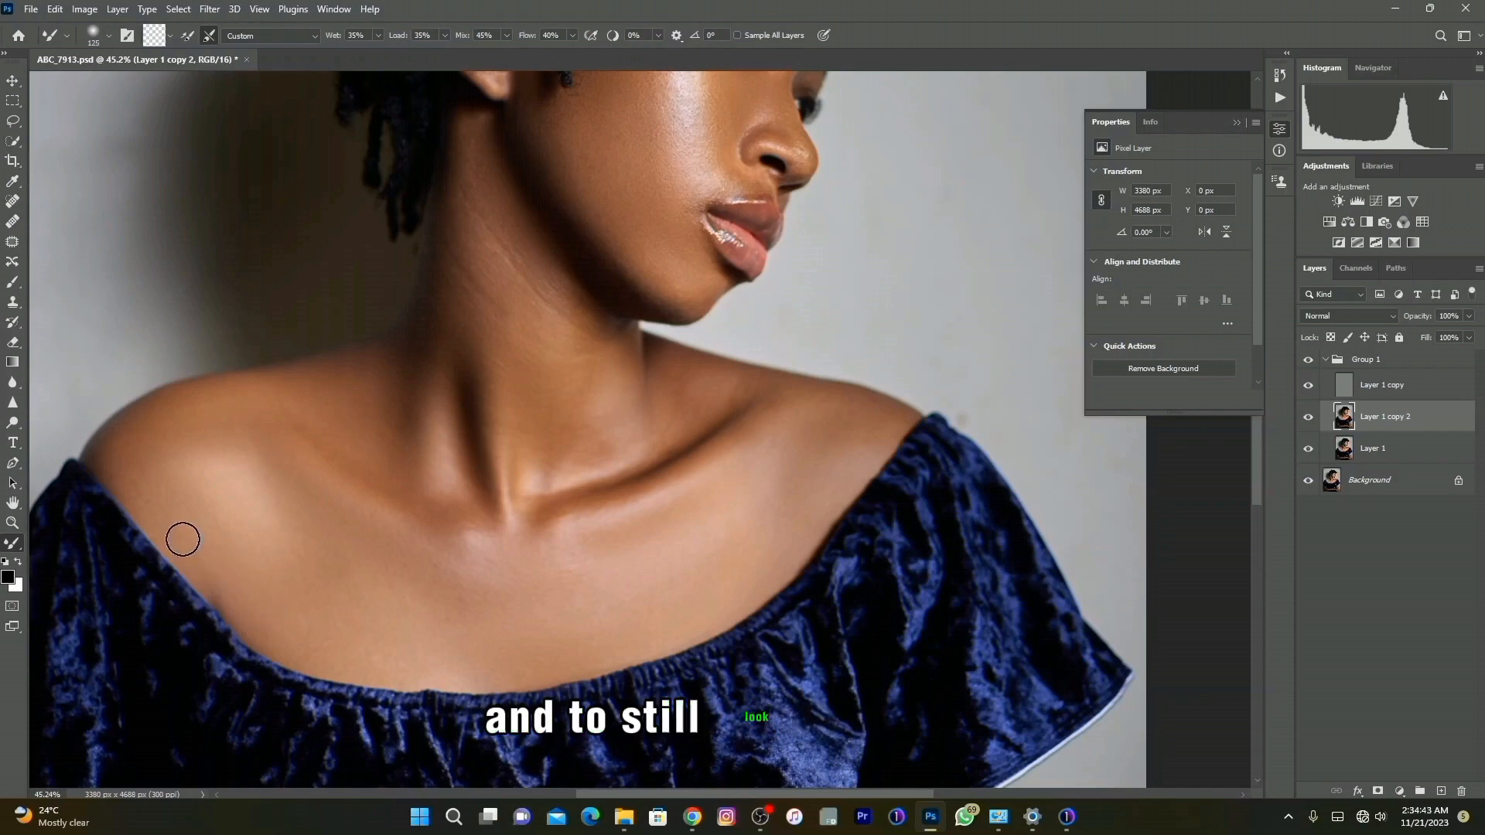
pyautogui.press(']')
# Blend the remaining areas of the neck, jaw and cheek with the Mixer Brush, varying its size between 125 and 250
pyautogui.scroll(5, 673, 647)
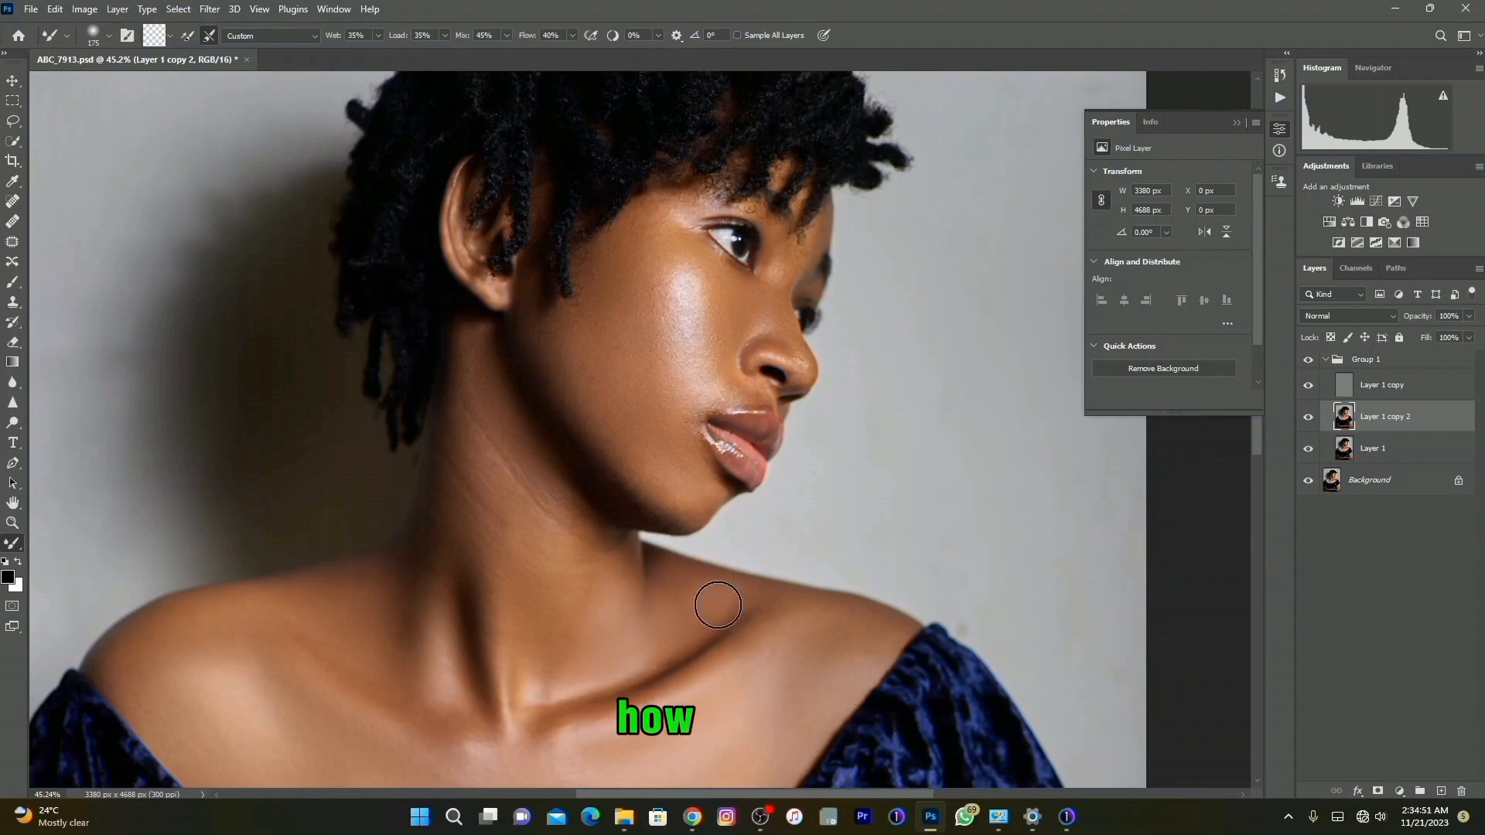
pyautogui.press(']')
pyautogui.press(']')
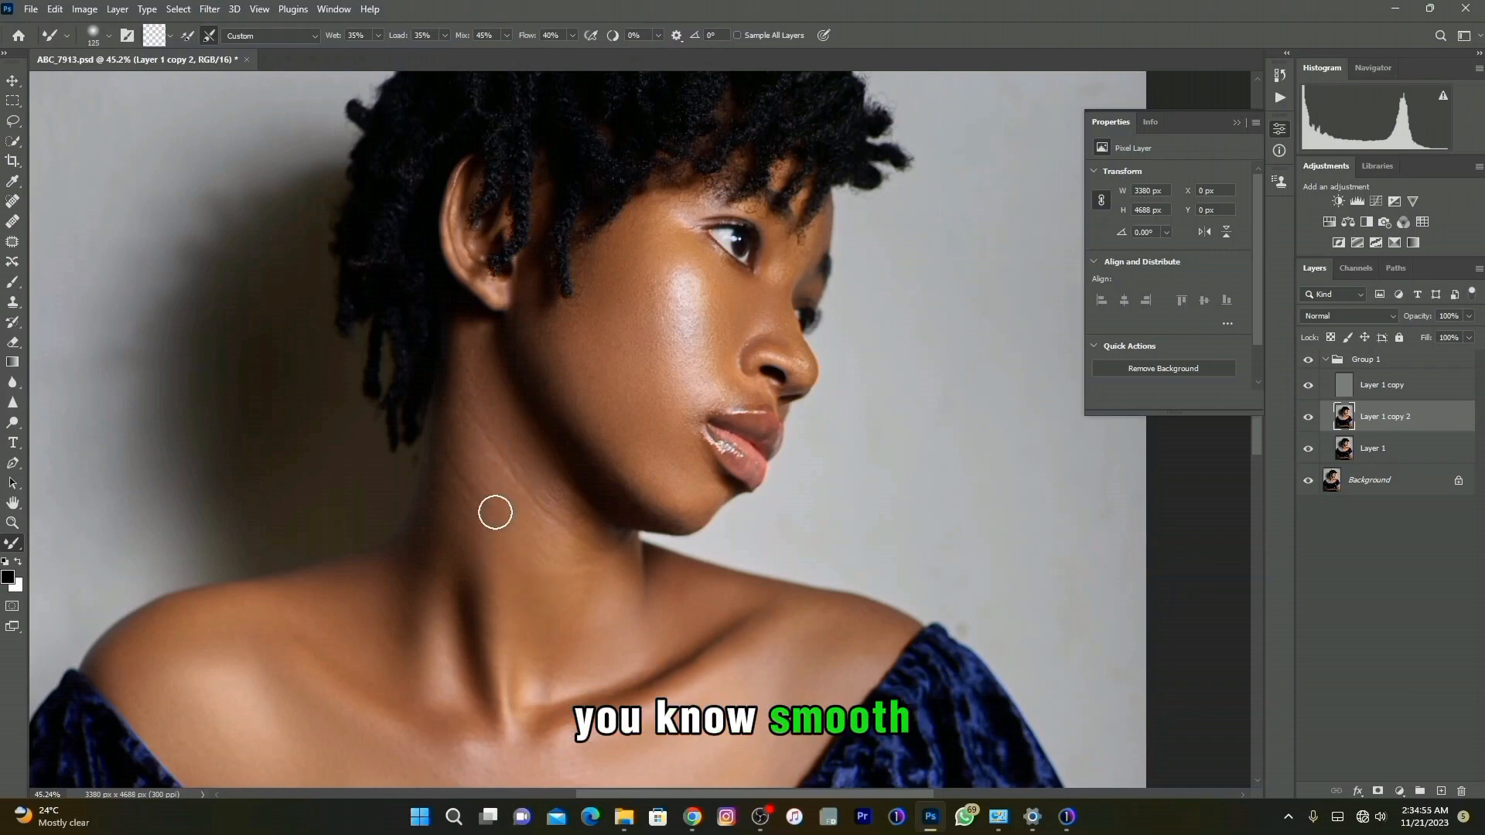
pyautogui.press(']')
pyautogui.press('[')
pyautogui.press('[')
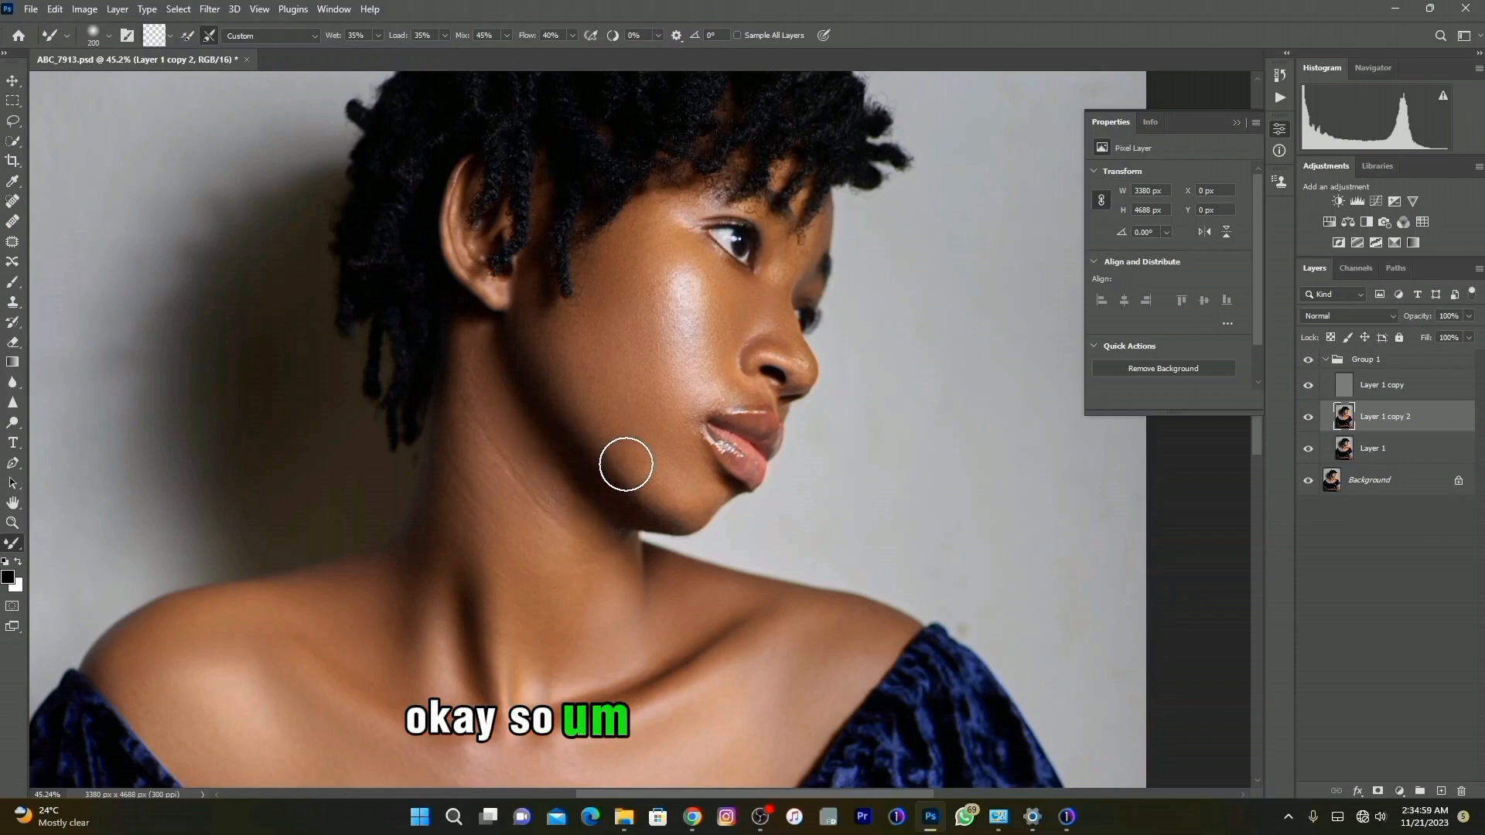
pyautogui.press(']')
pyautogui.press(']')
pyautogui.press(']')
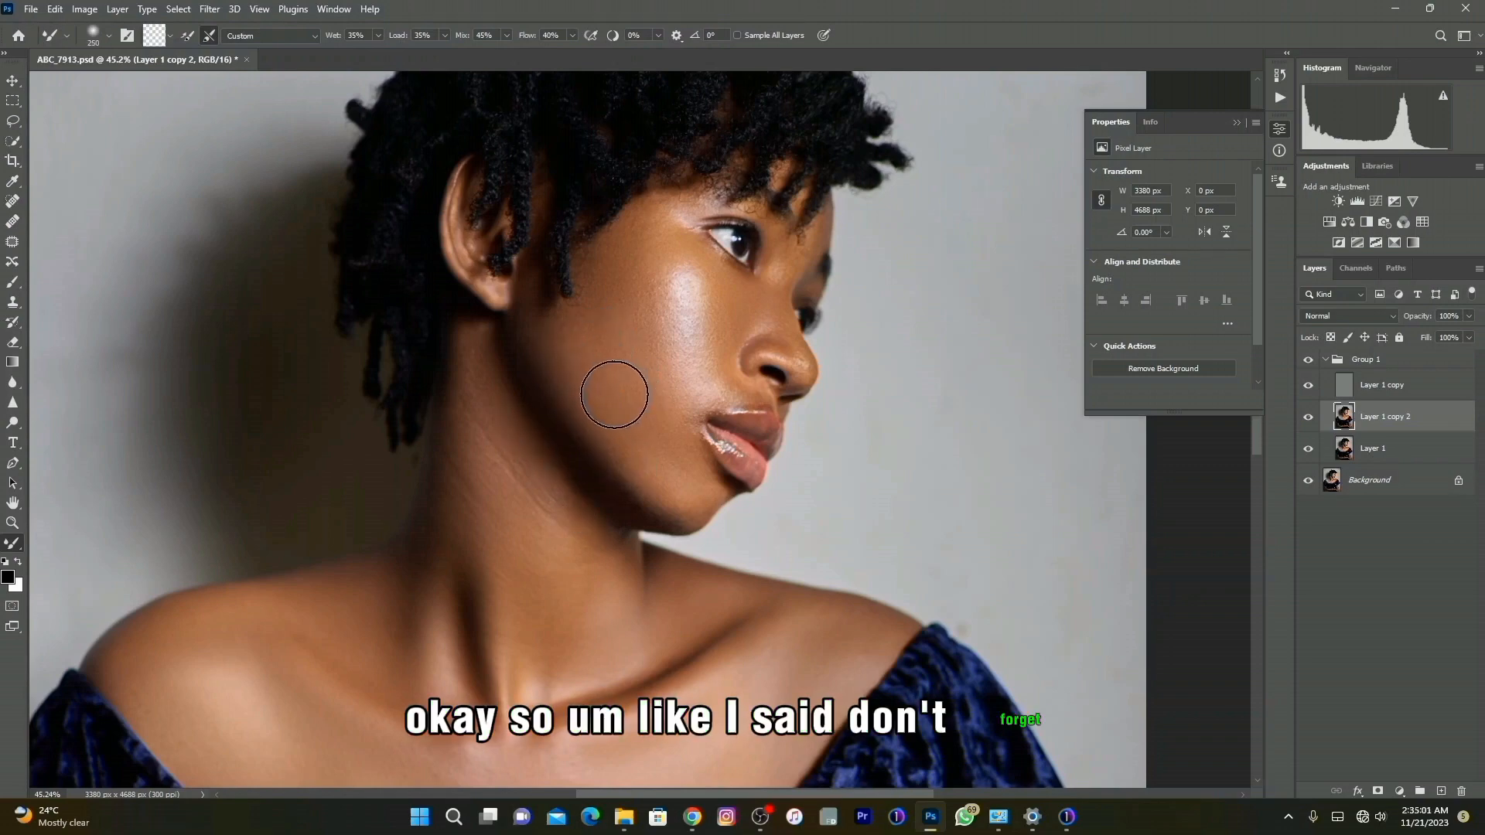
# Fit the whole portrait in view and toggle the visibility of Layer 1 copy 2 to compare the skin before and after blending
pyautogui.scroll(2, 696, 410)
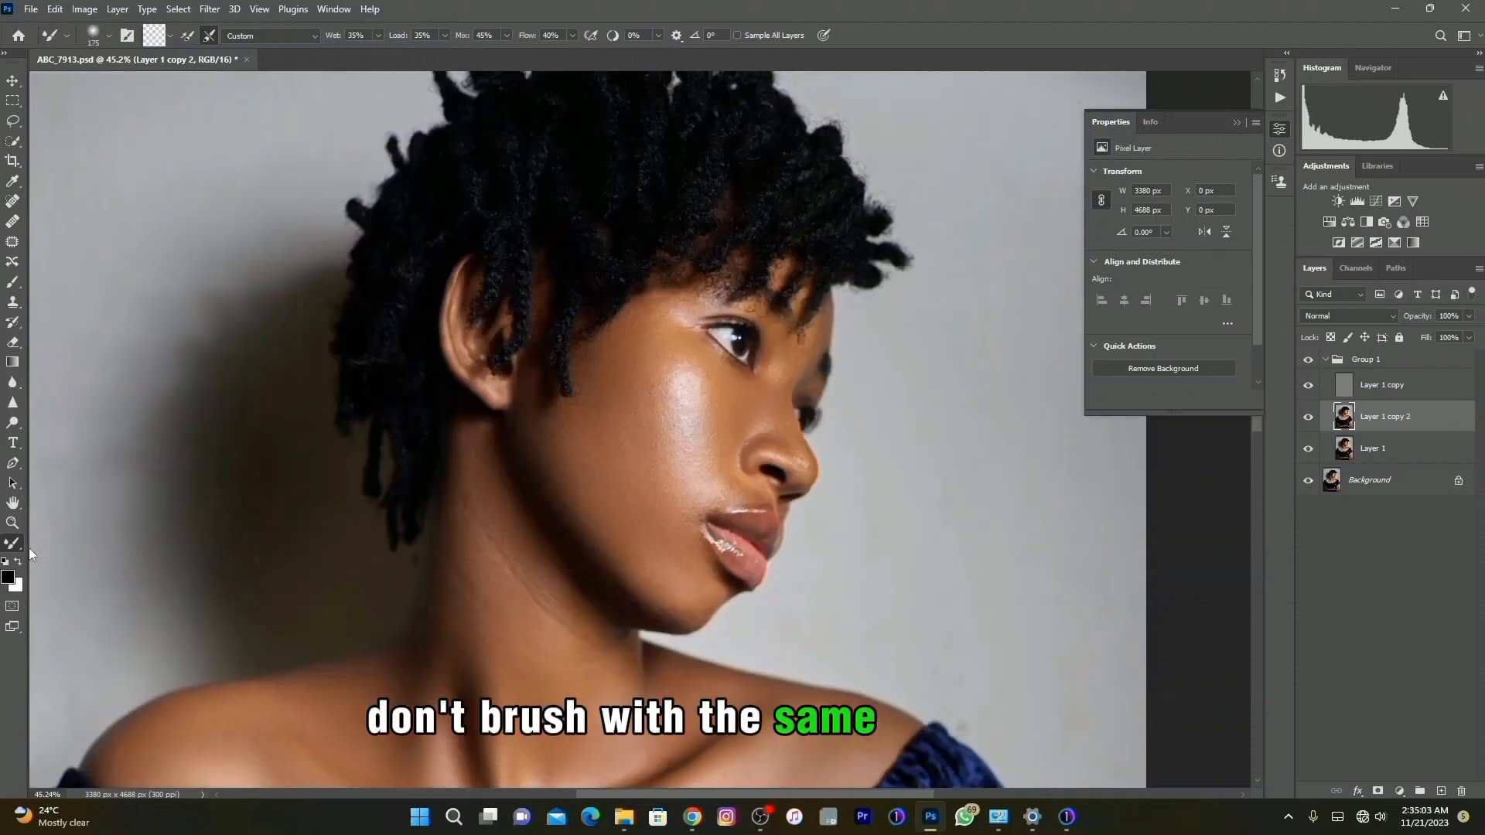
pyautogui.click(12, 523)
pyautogui.rightClick(707, 359)
pyautogui.click(731, 367)
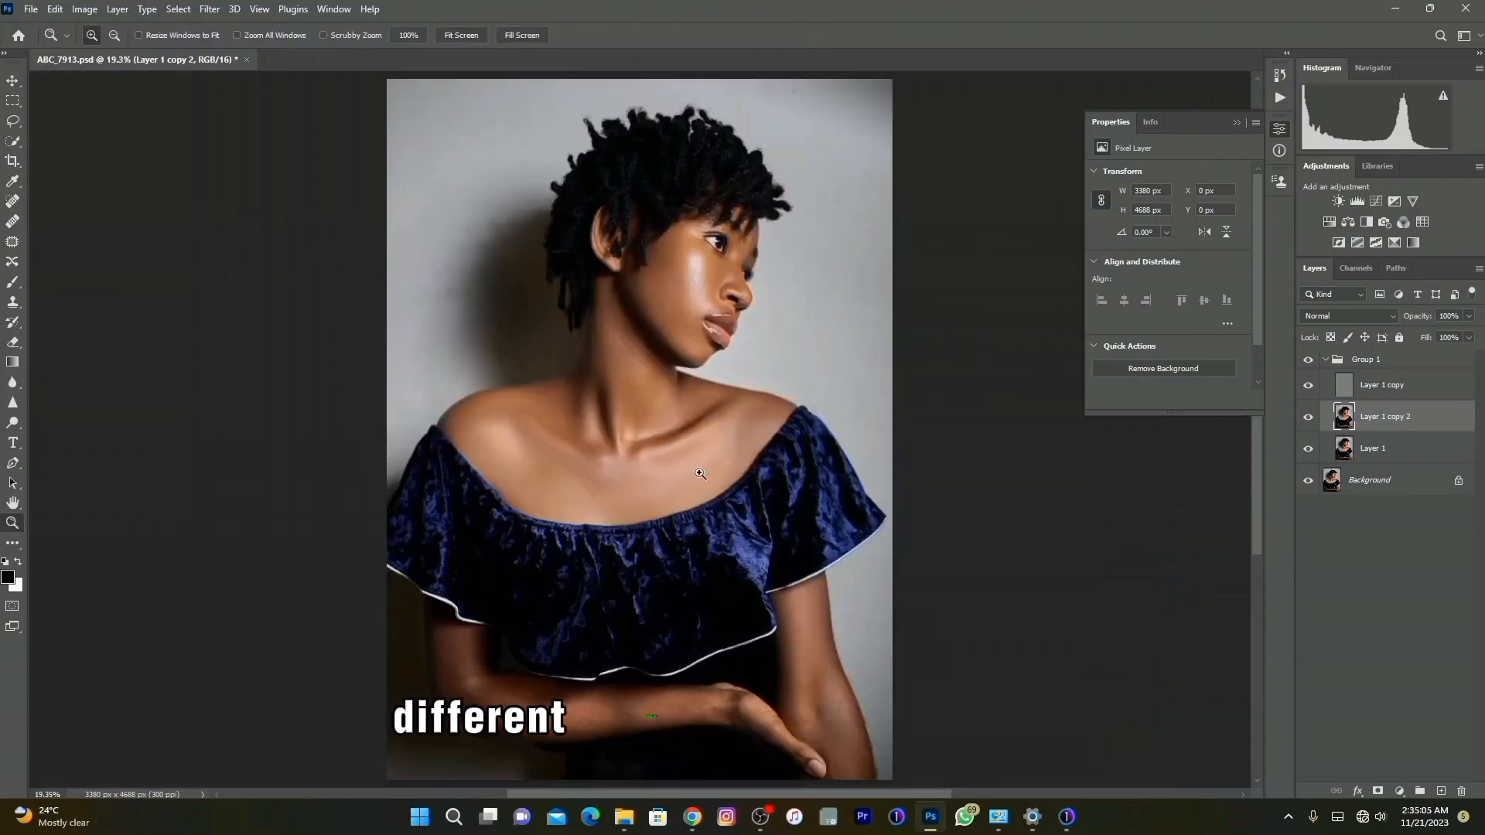
pyautogui.click(1308, 417)
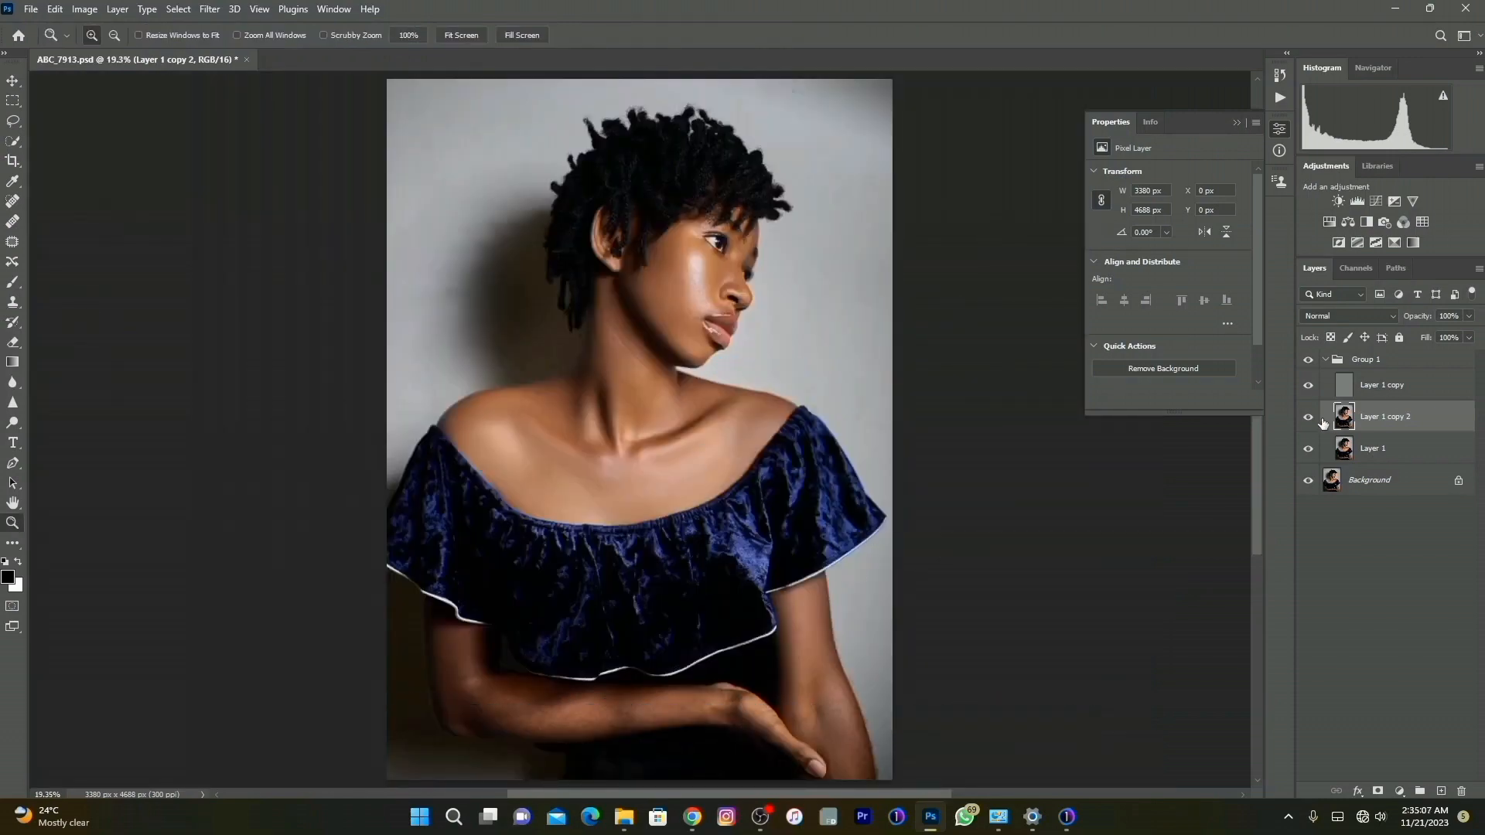
pyautogui.click(1311, 418)
pyautogui.click(1311, 418)
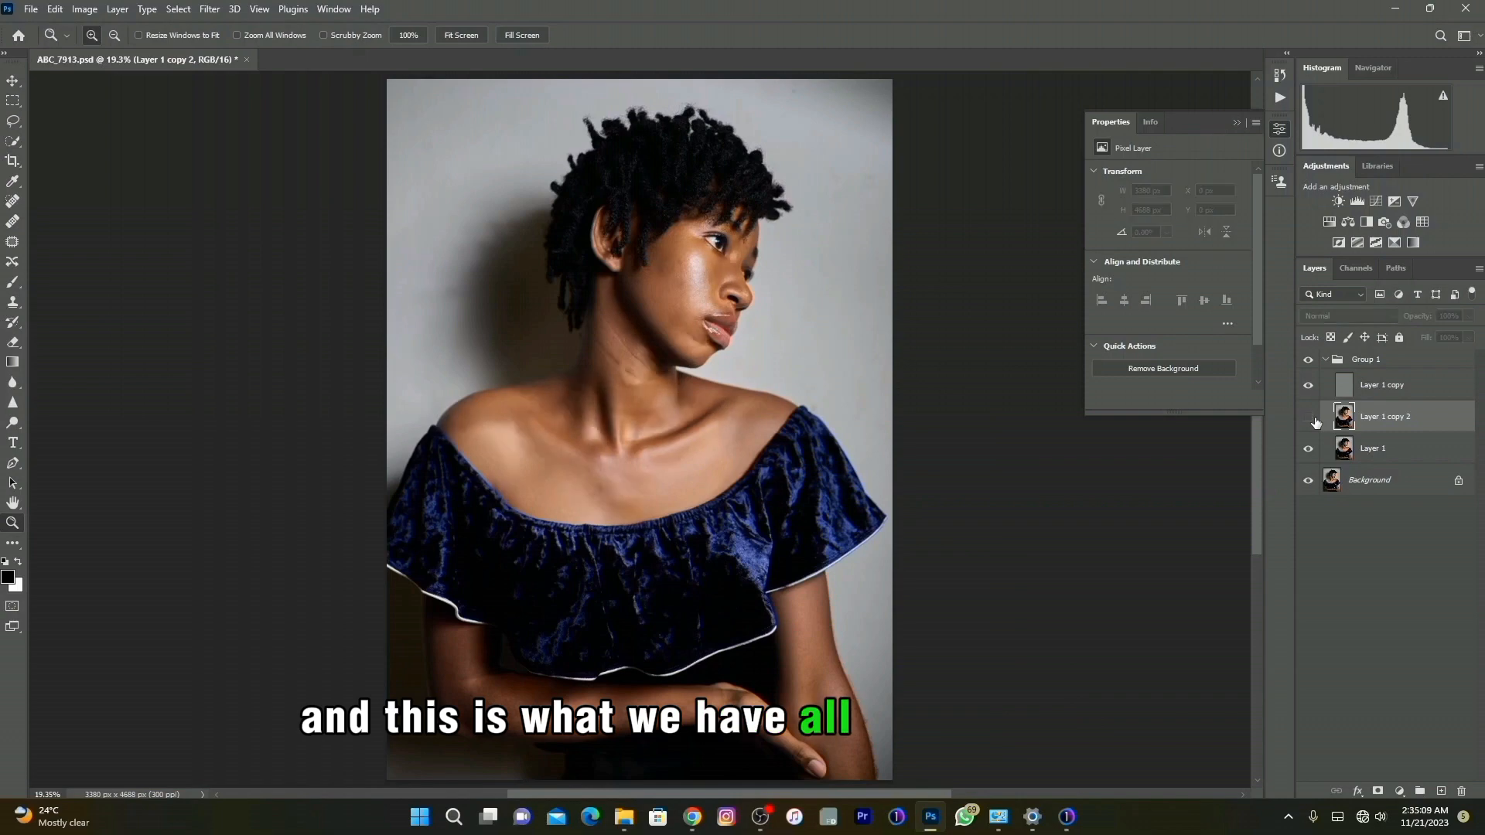
pyautogui.click(1310, 417)
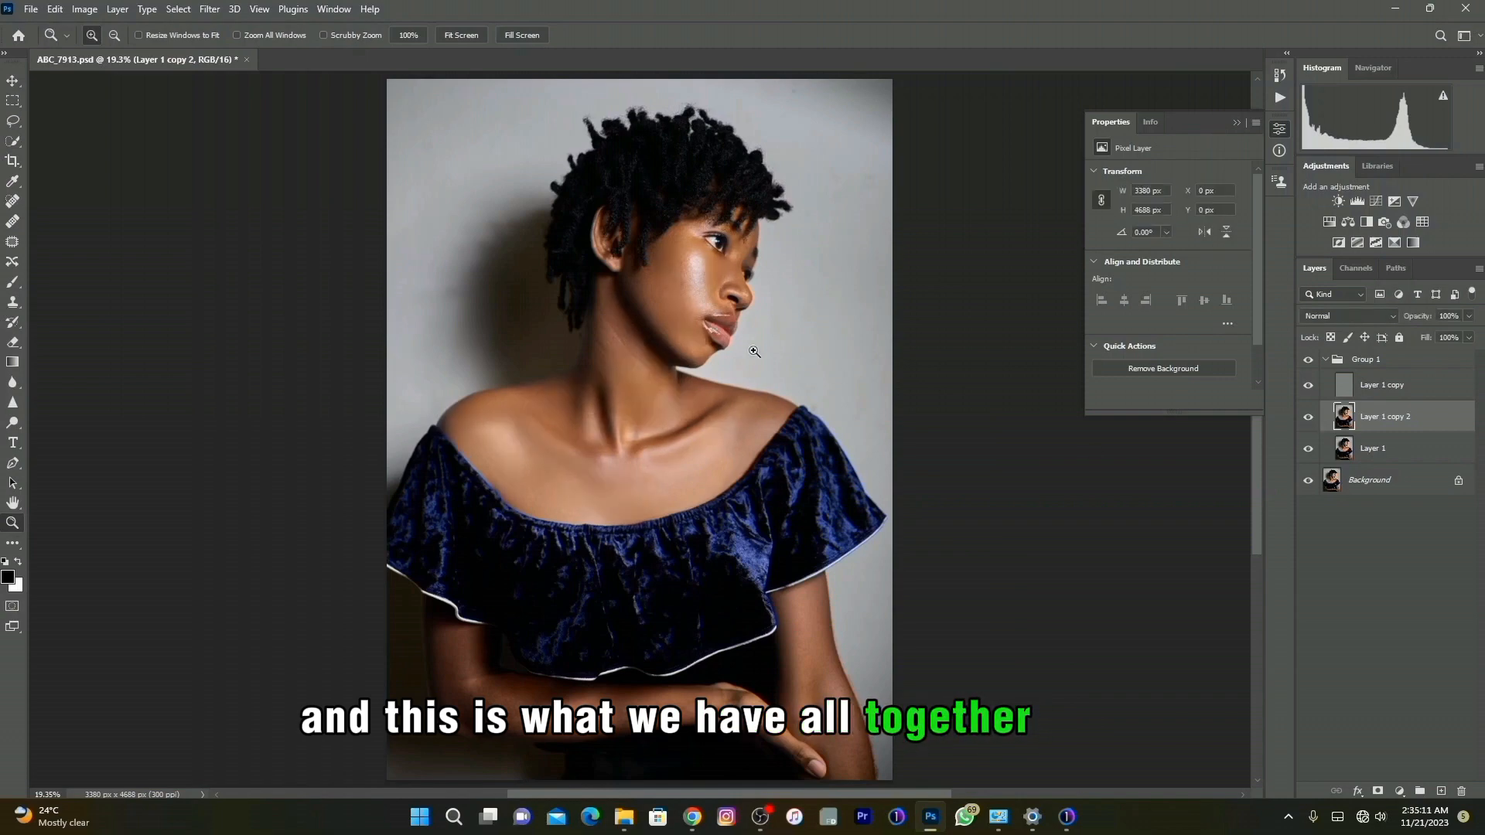
# Lower the opacity of Layer 1 copy 2 to 80%
pyautogui.click(660, 314)
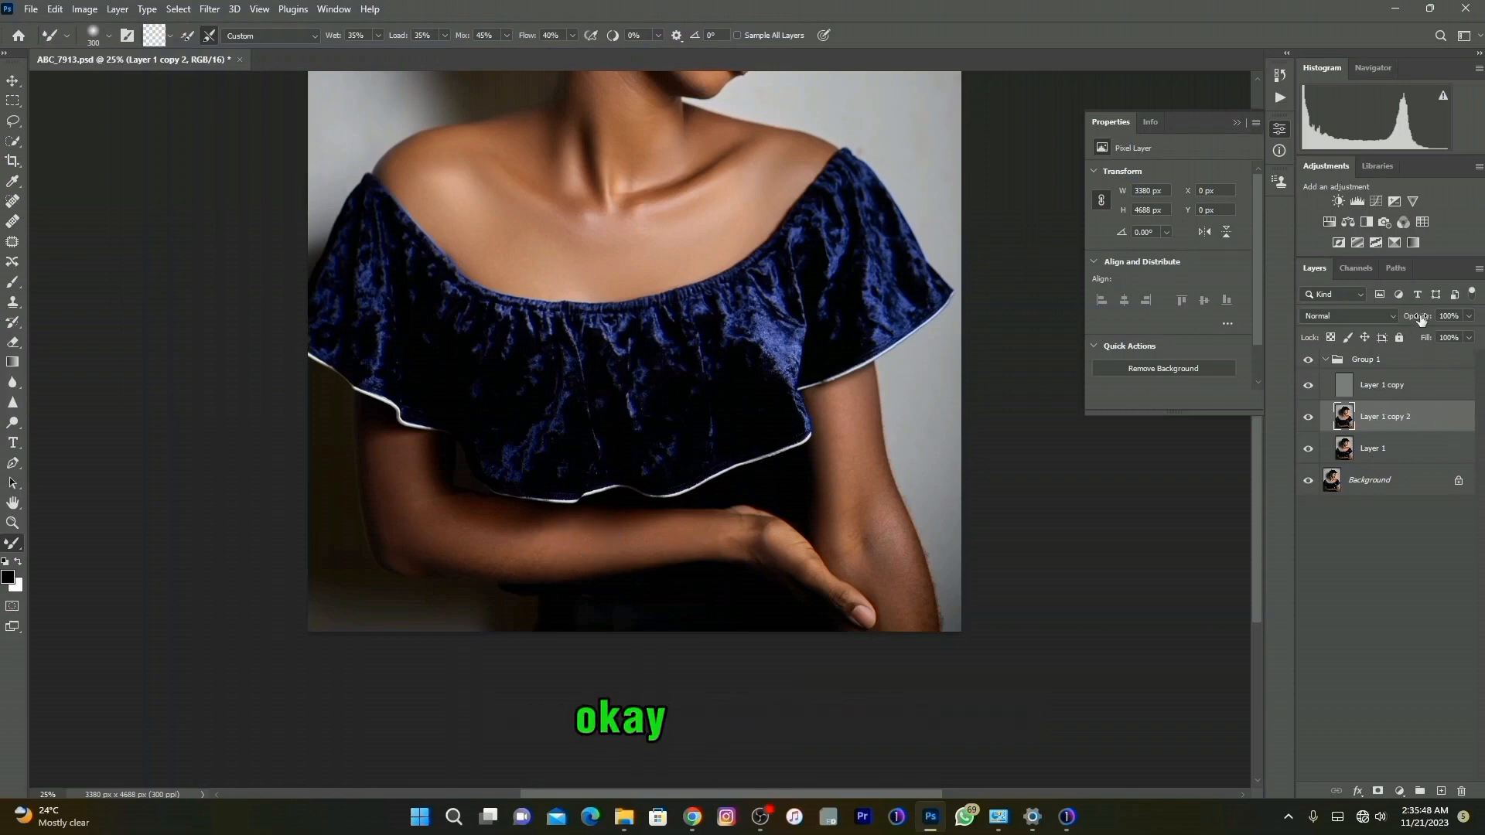
pyautogui.scroll(3, 711, 330)
pyautogui.scroll(2, 712, 331)
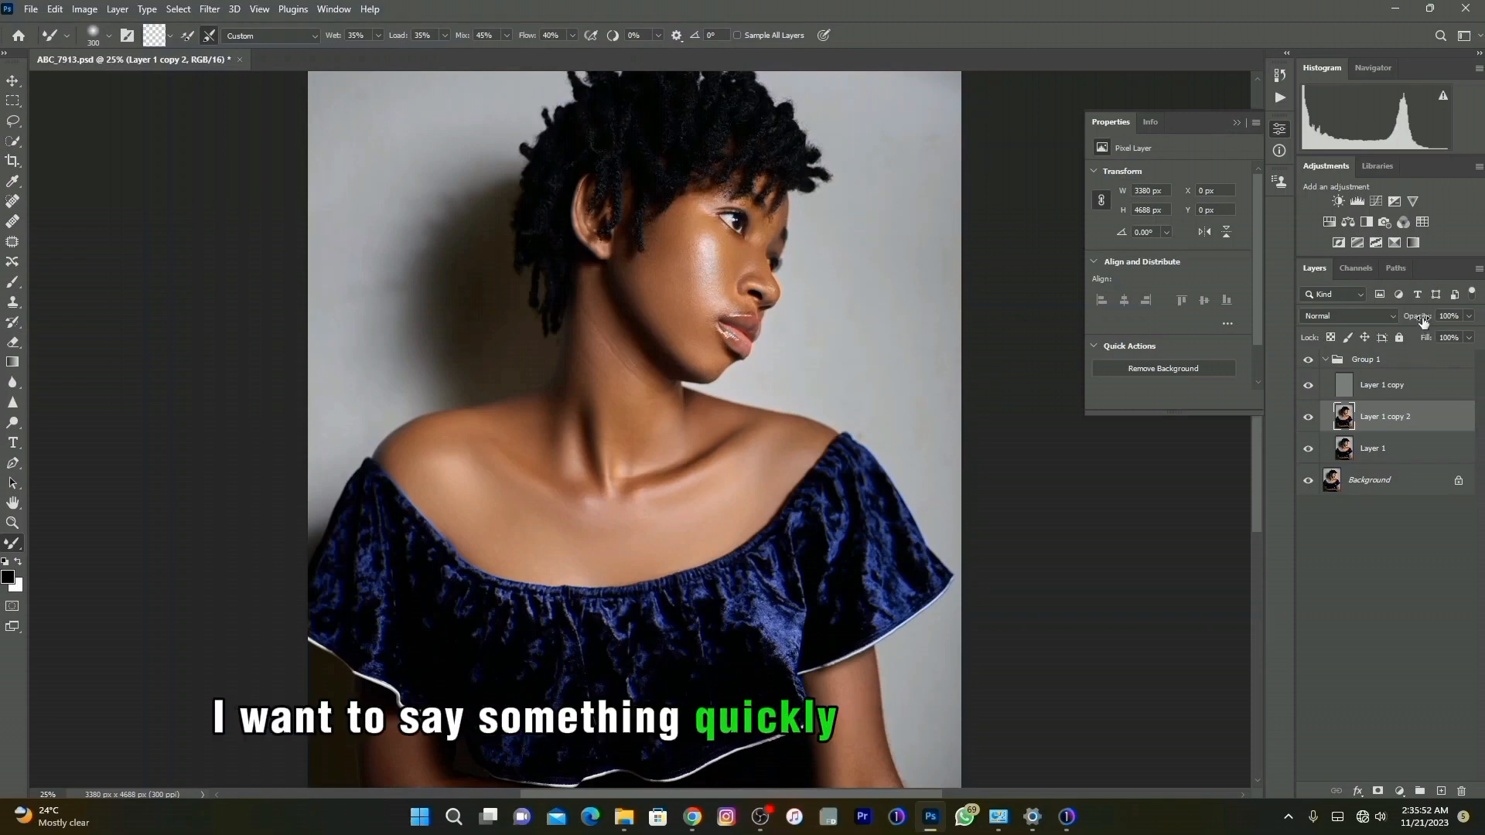
pyautogui.moveTo(1423, 321); pyautogui.dragTo(1412, 320)
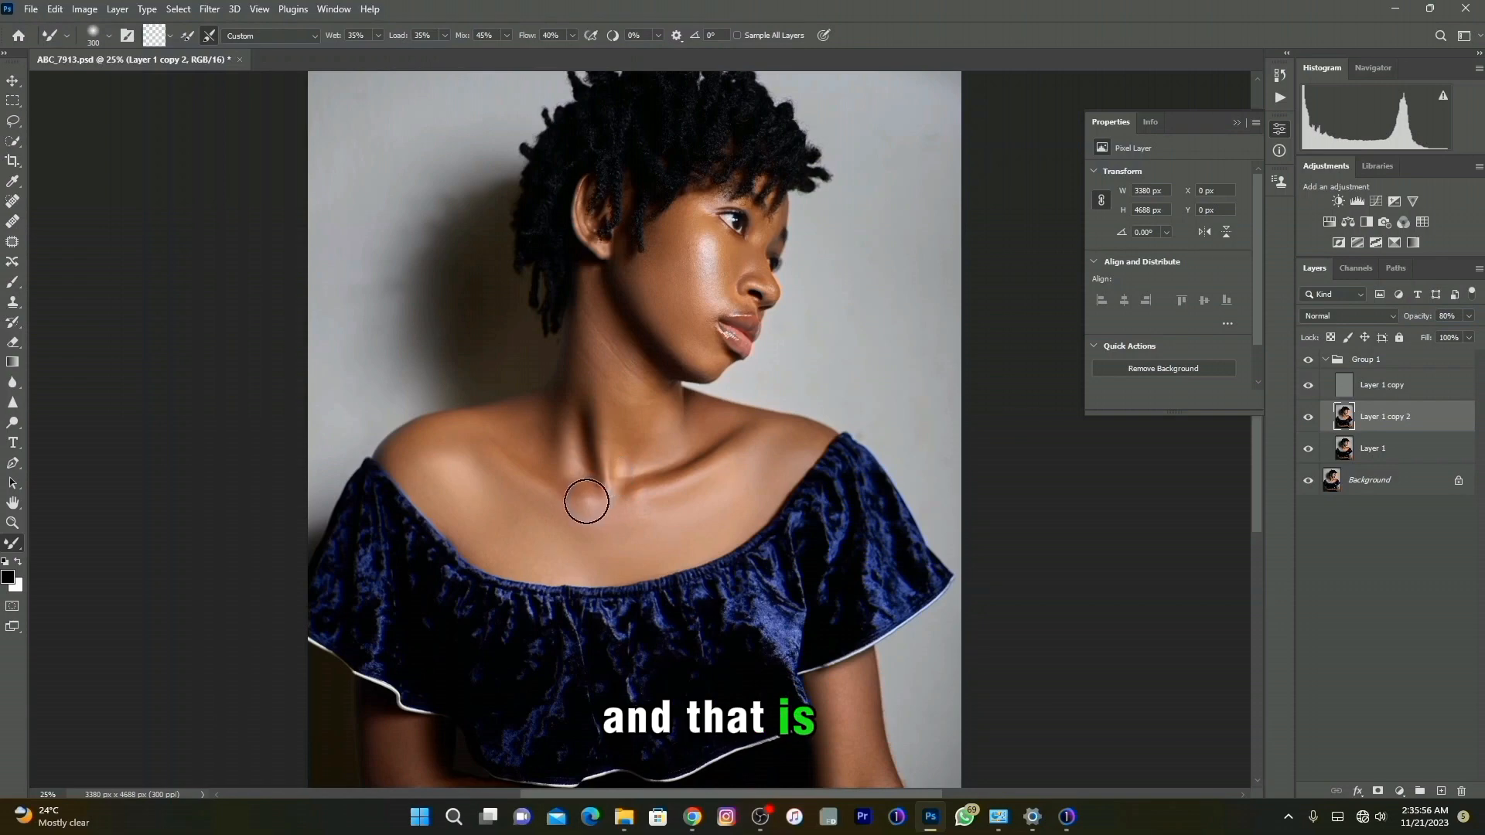
# Restore the opacity of Layer 1 copy 2 to 100% and lower its fill to 83%
pyautogui.click(12, 523)
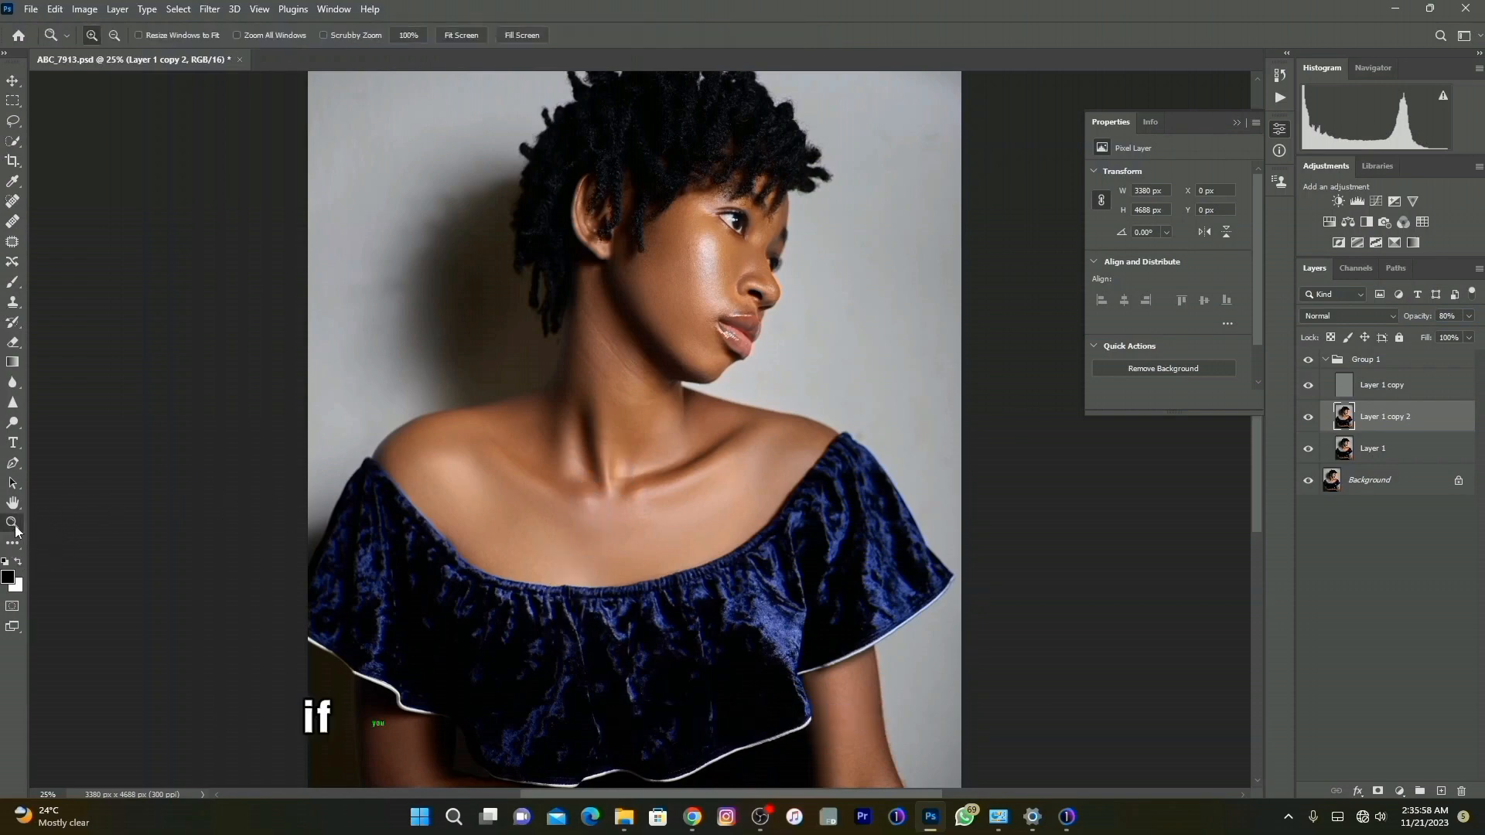
pyautogui.rightClick(708, 369)
pyautogui.click(742, 375)
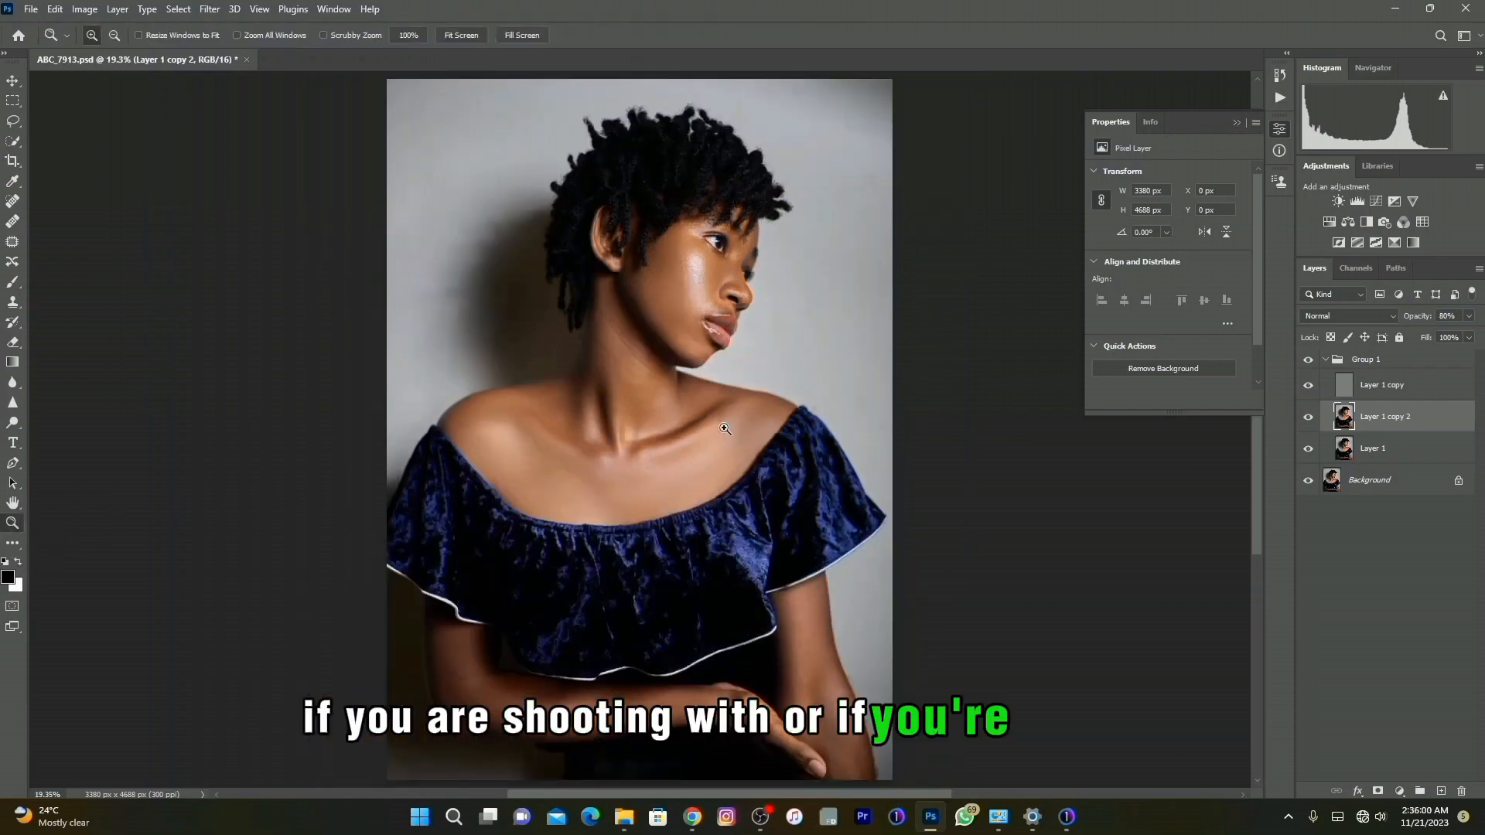
pyautogui.moveTo(1419, 320)
pyautogui.mouseDown()
pyautogui.moveTo(1442, 321)
pyautogui.moveTo(1413, 345)
pyautogui.mouseUp()
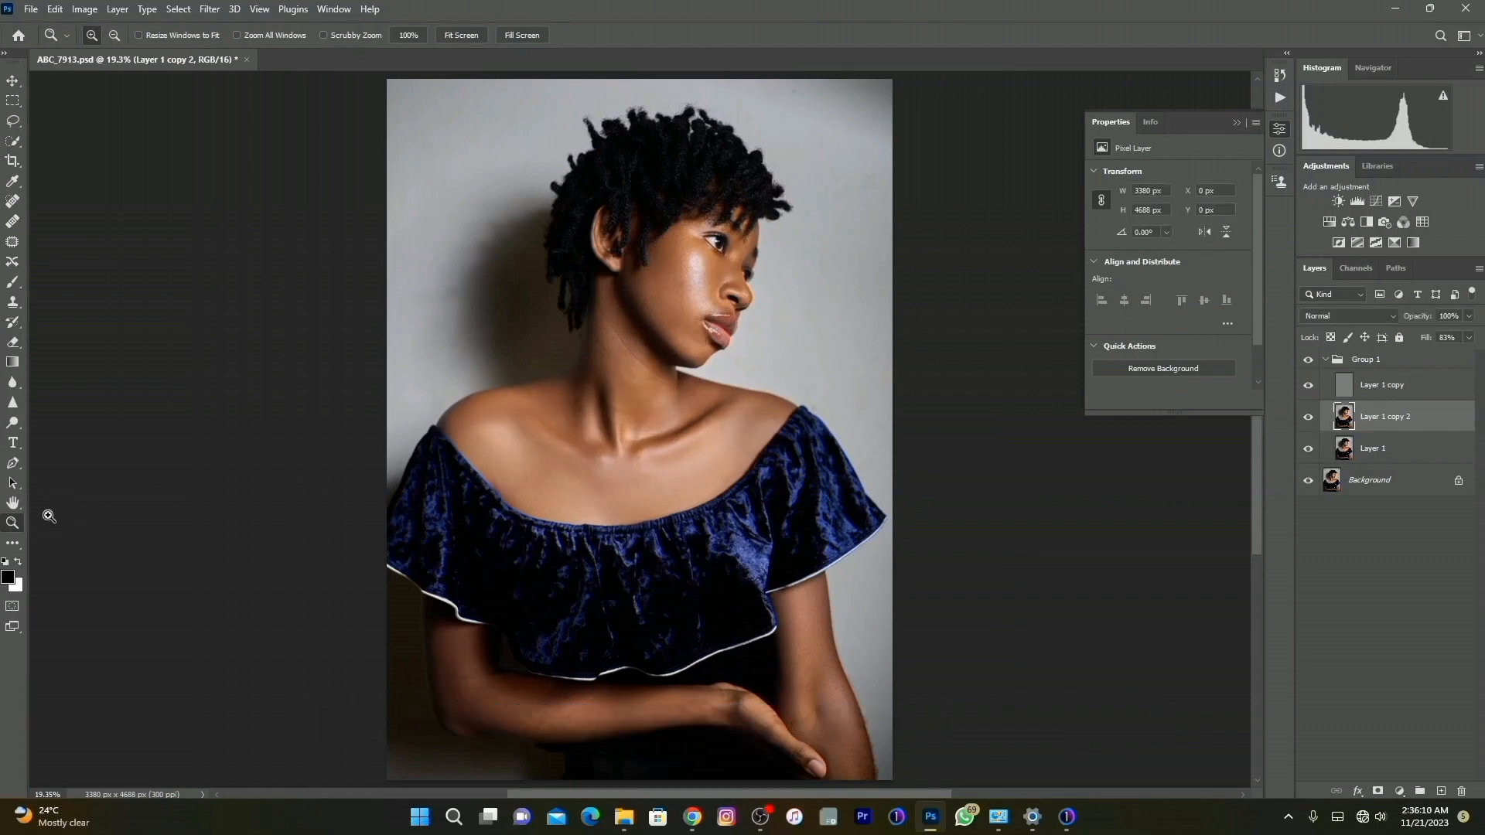
# Inspect the smoothed skin on the face, neck and chest up close, and return to the full portrait
pyautogui.moveTo(514, 189); pyautogui.dragTo(895, 398)
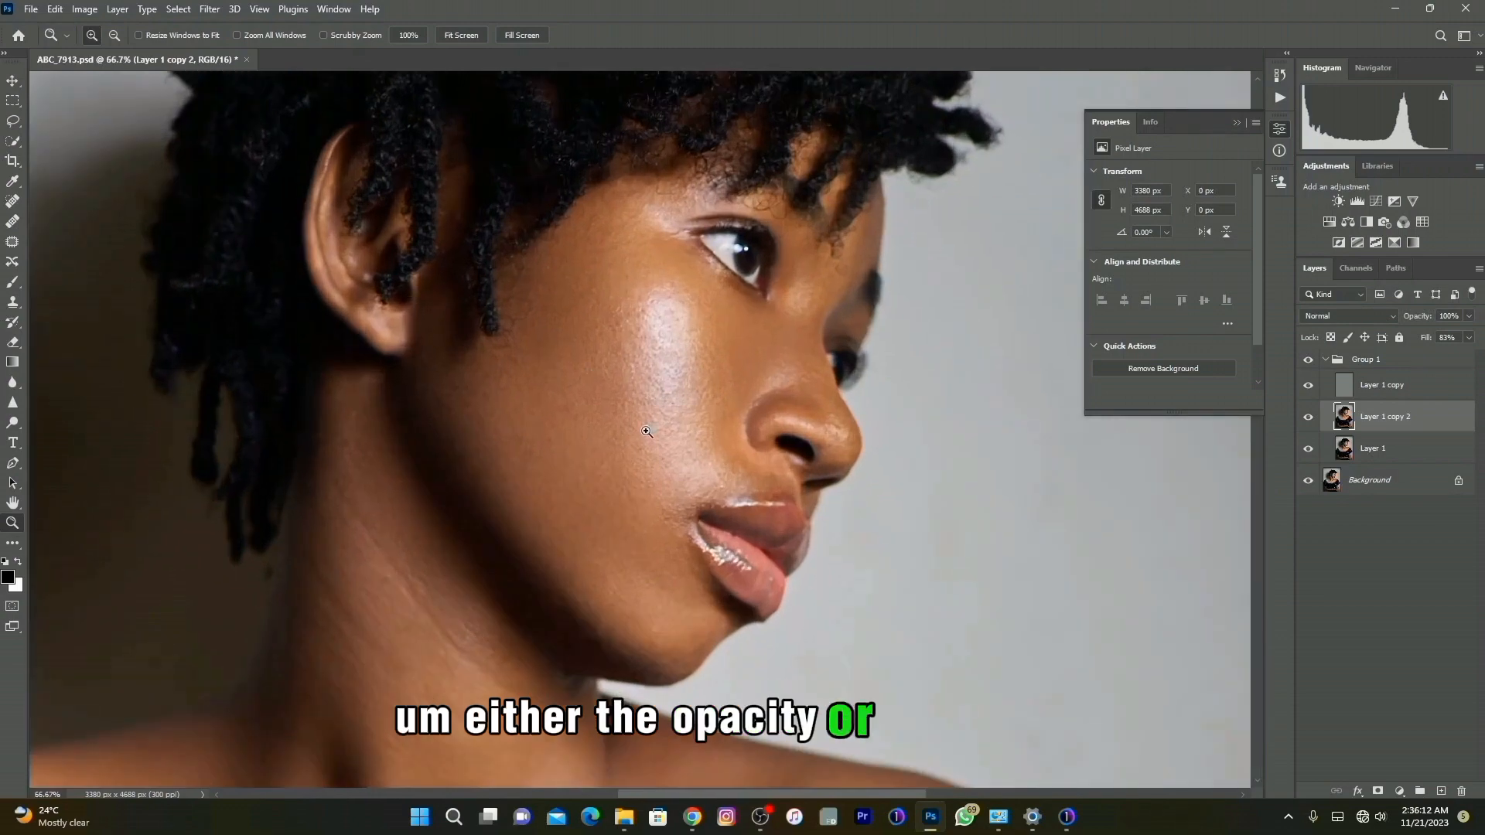
pyautogui.rightClick(646, 432)
pyautogui.click(662, 435)
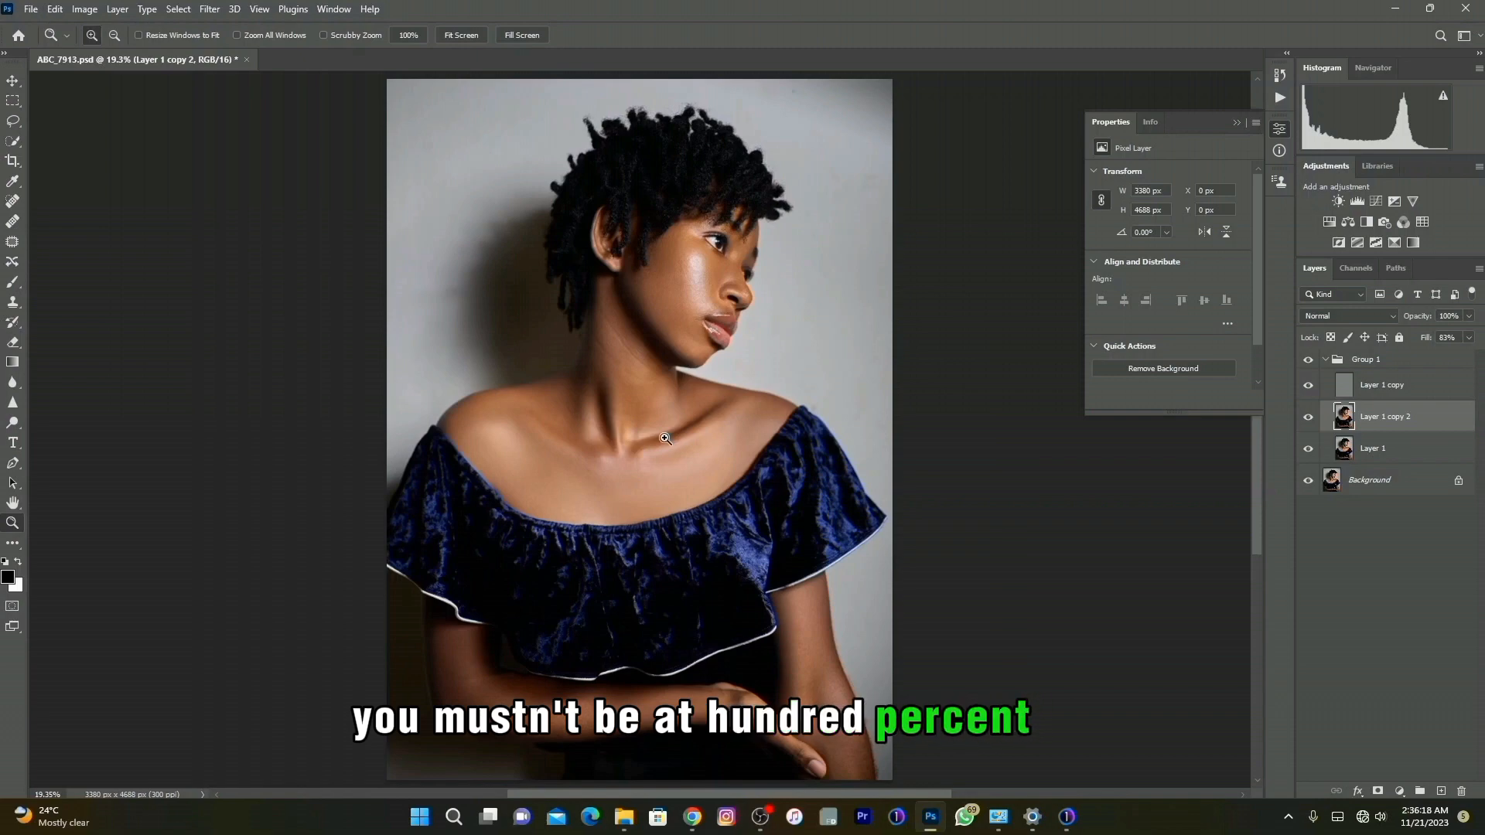
pyautogui.moveTo(521, 223); pyautogui.dragTo(735, 466)
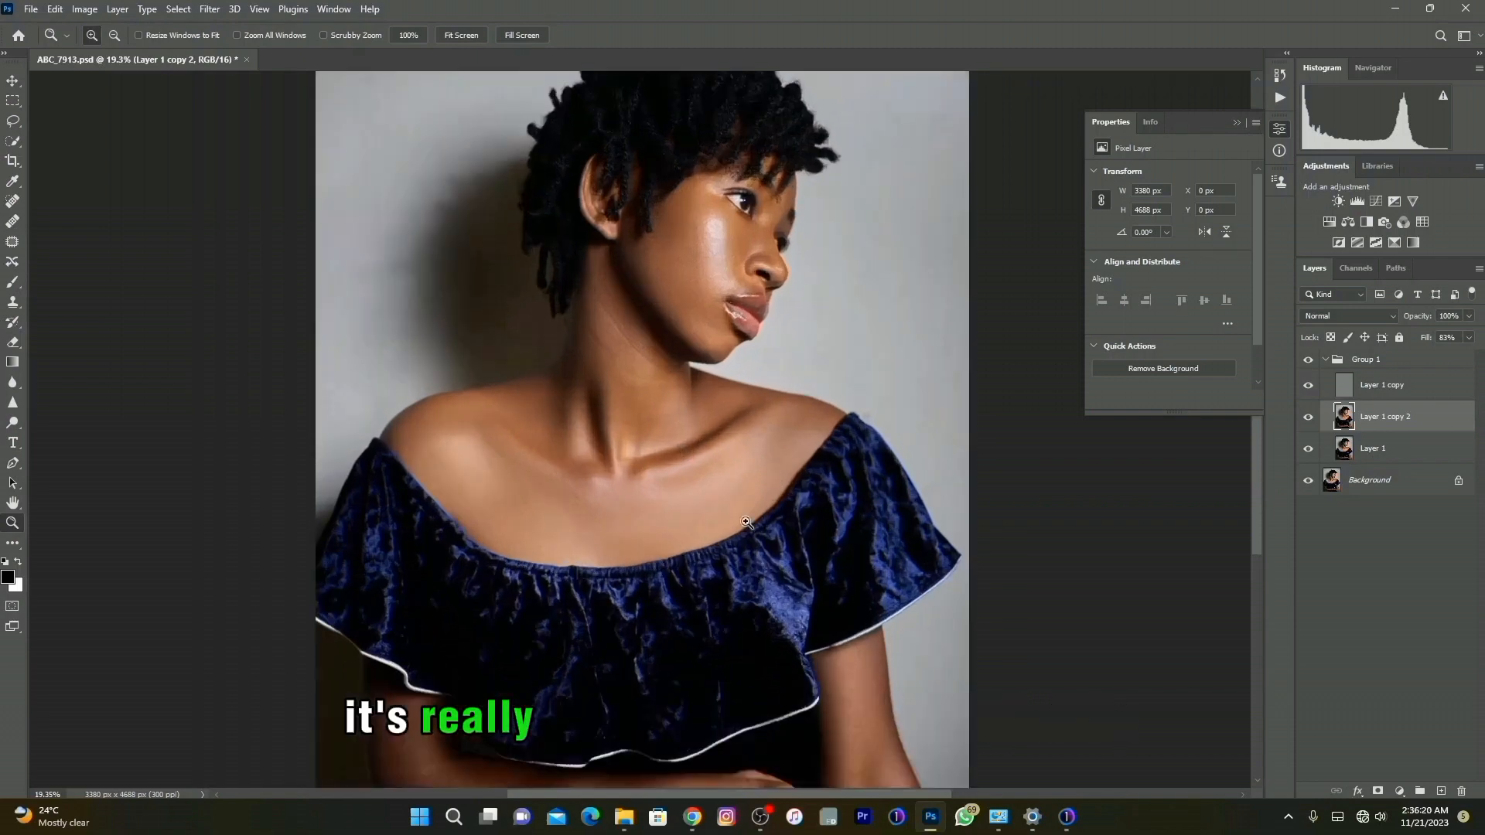
pyautogui.rightClick(666, 403)
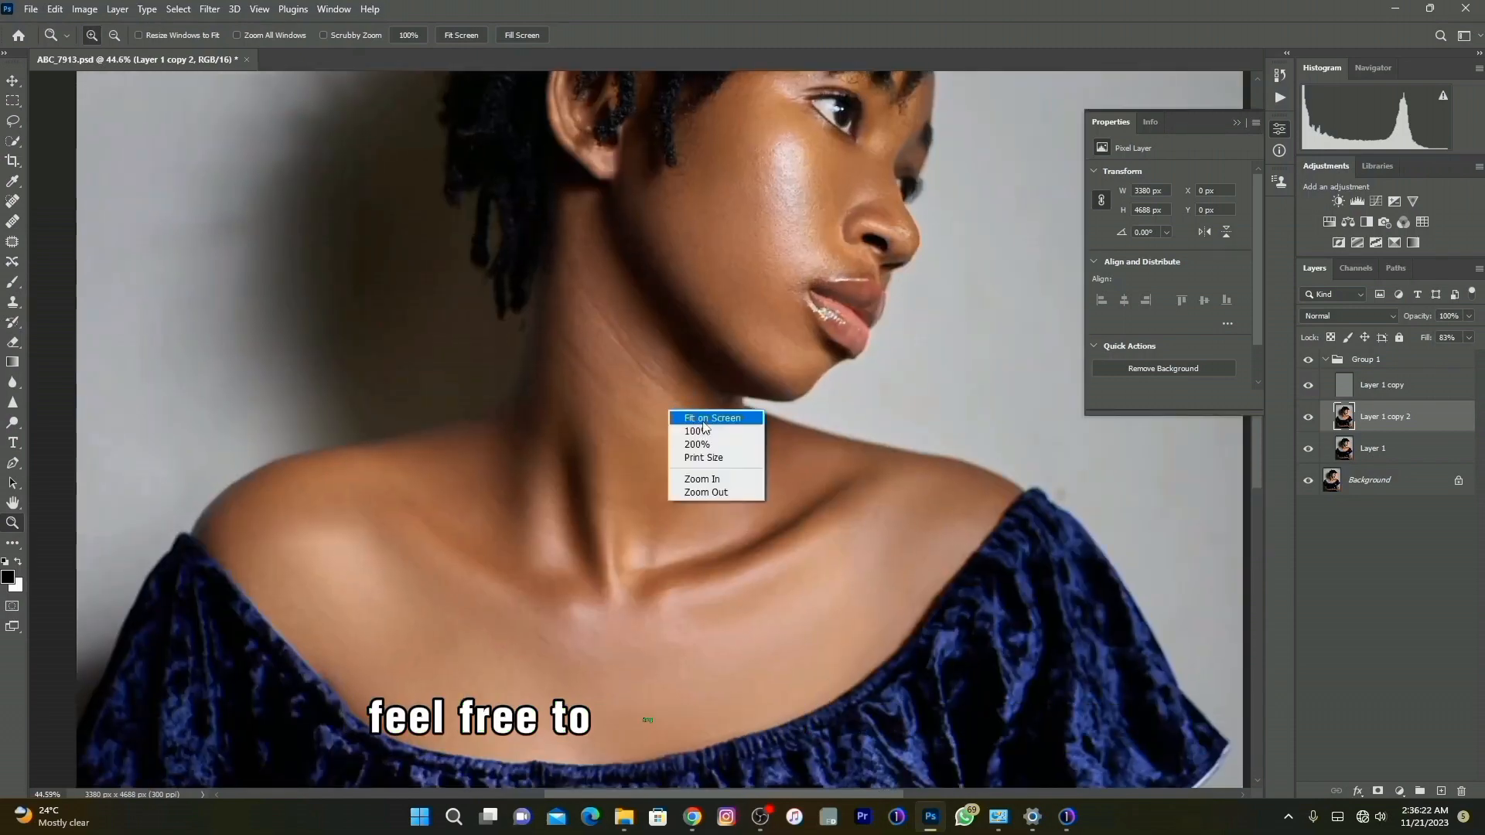
pyautogui.click(702, 422)
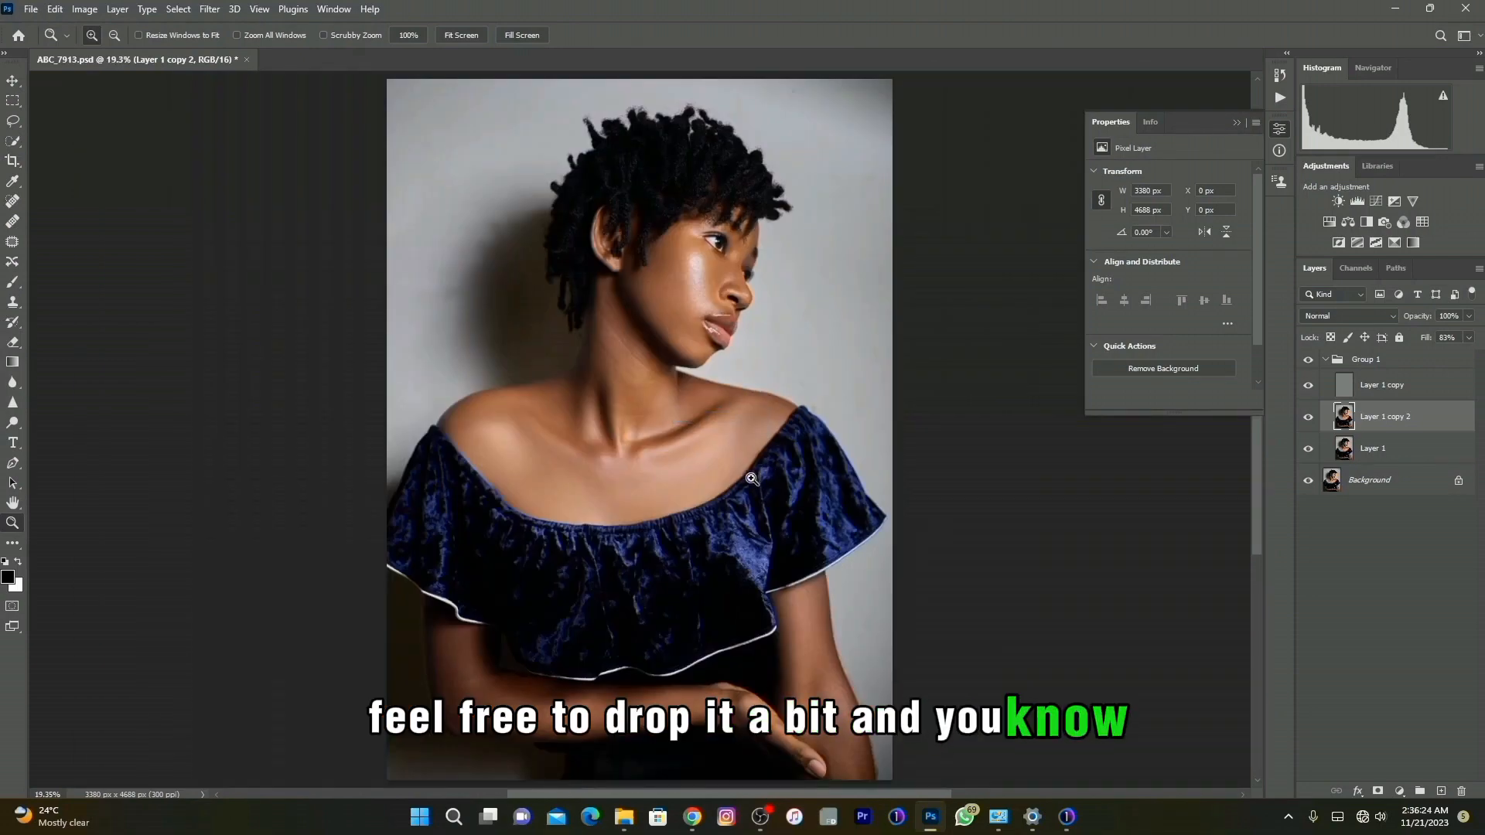
# Switch back to the Mixer Brush and enlarge it to size 700
pyautogui.press('b')
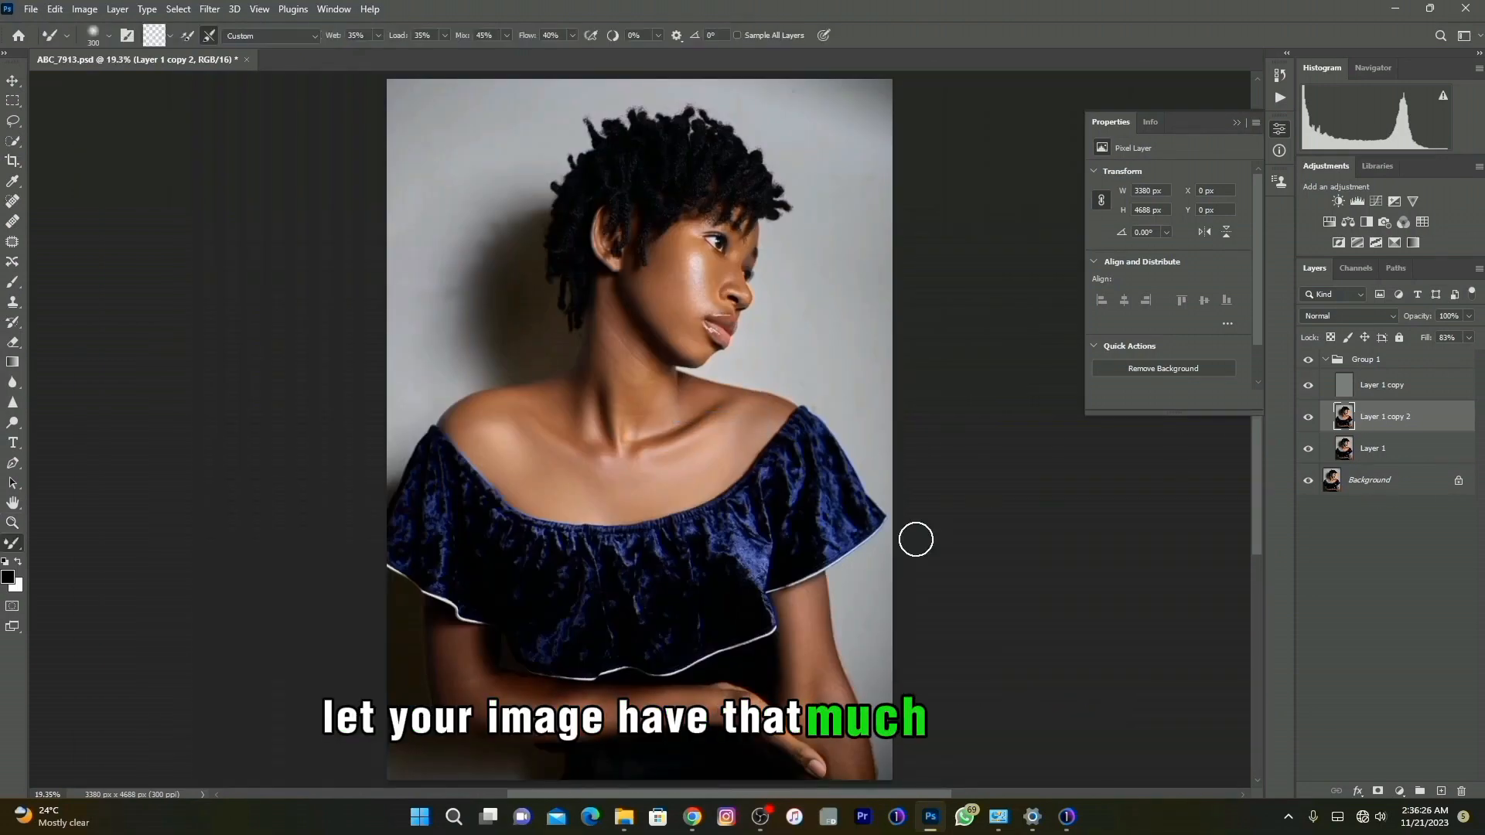
pyautogui.press(']')
pyautogui.press(']')
pyautogui.press(']')
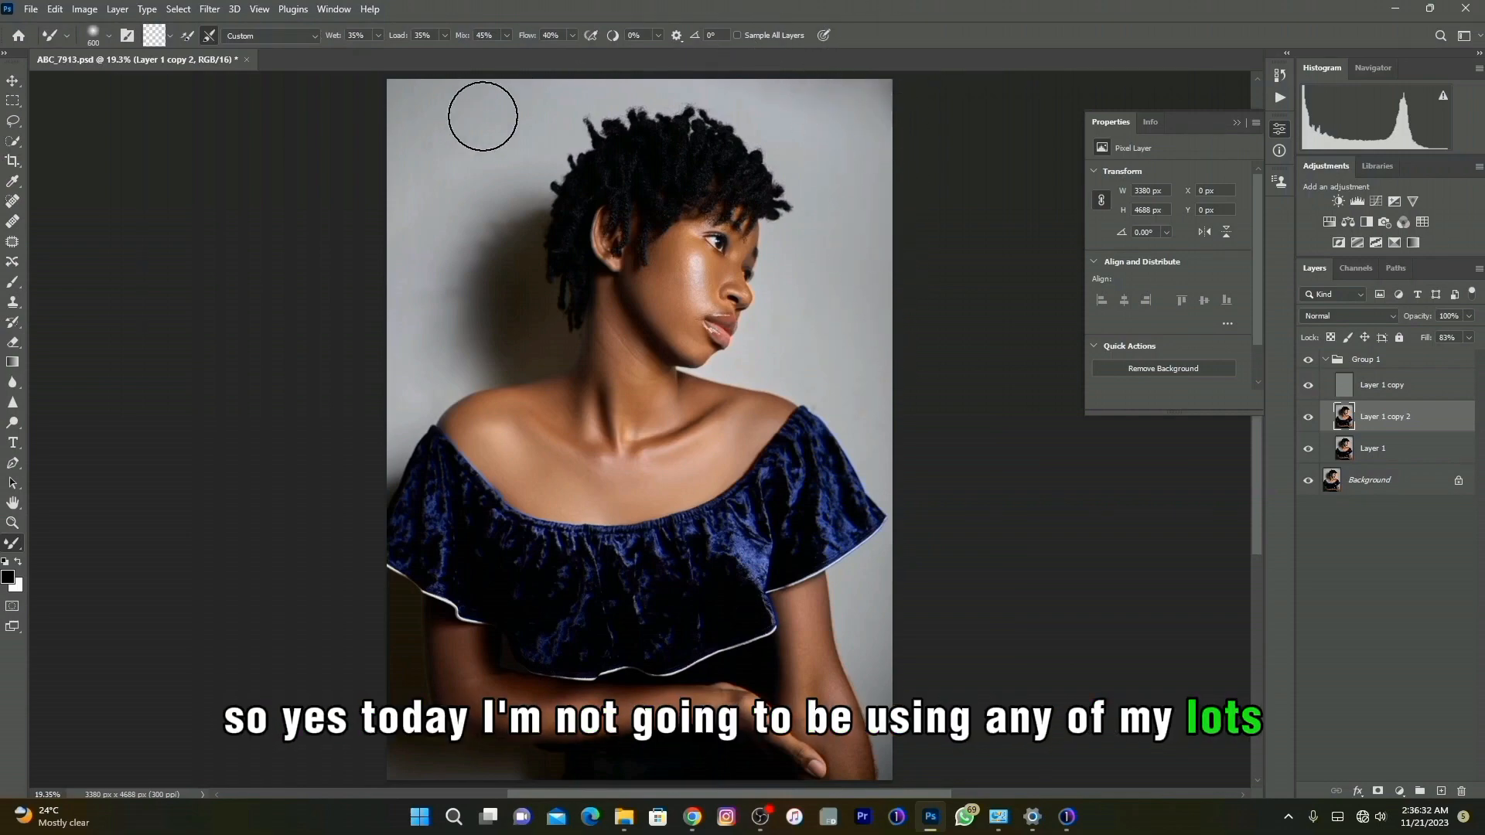
pyautogui.press(']')
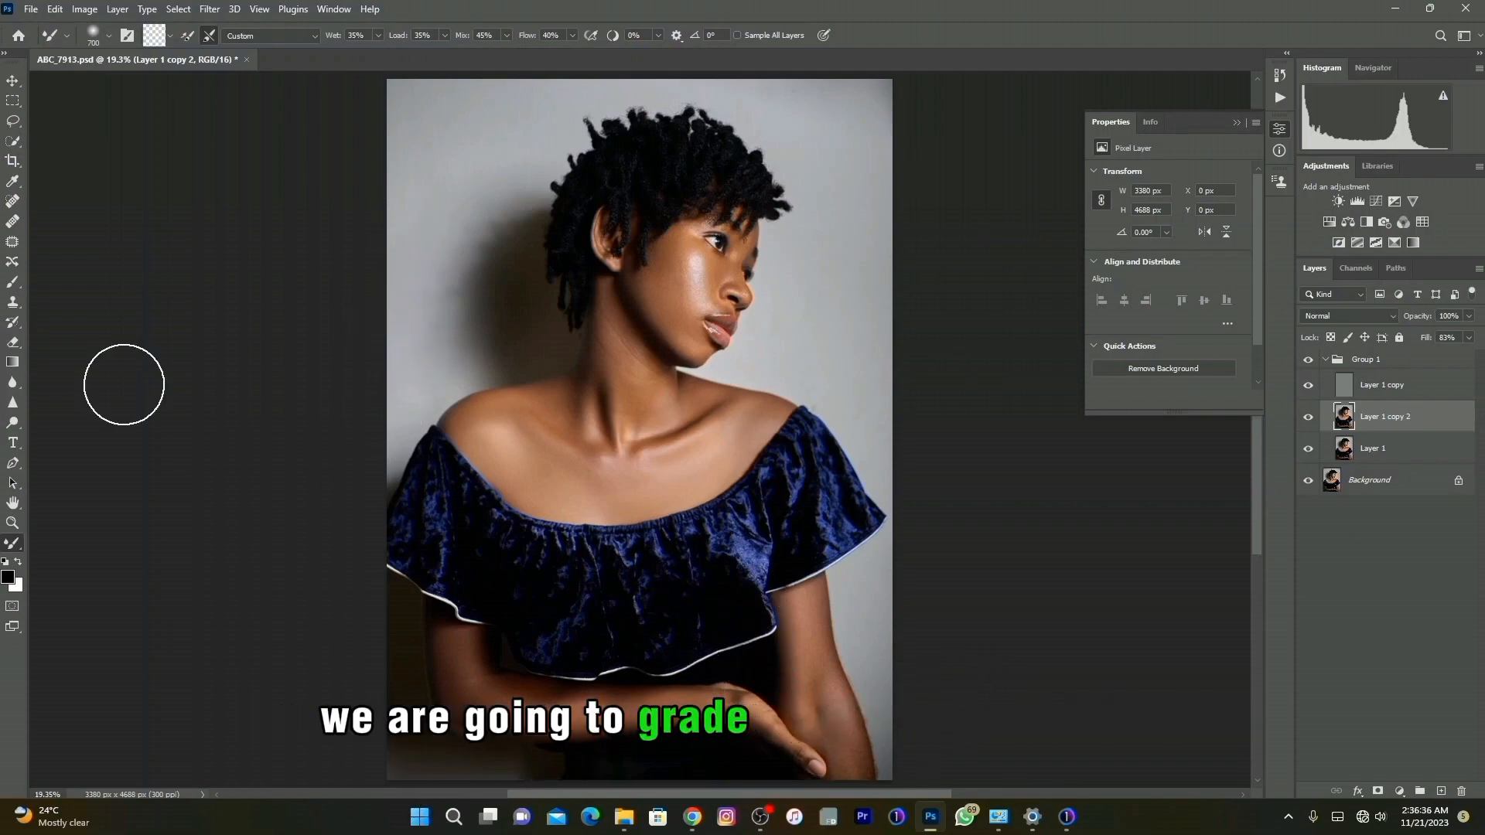
# Inspect the smoothed neck, shoulders and chest closely, and return to the full portrait
pyautogui.click(12, 523)
pyautogui.click(522, 355)
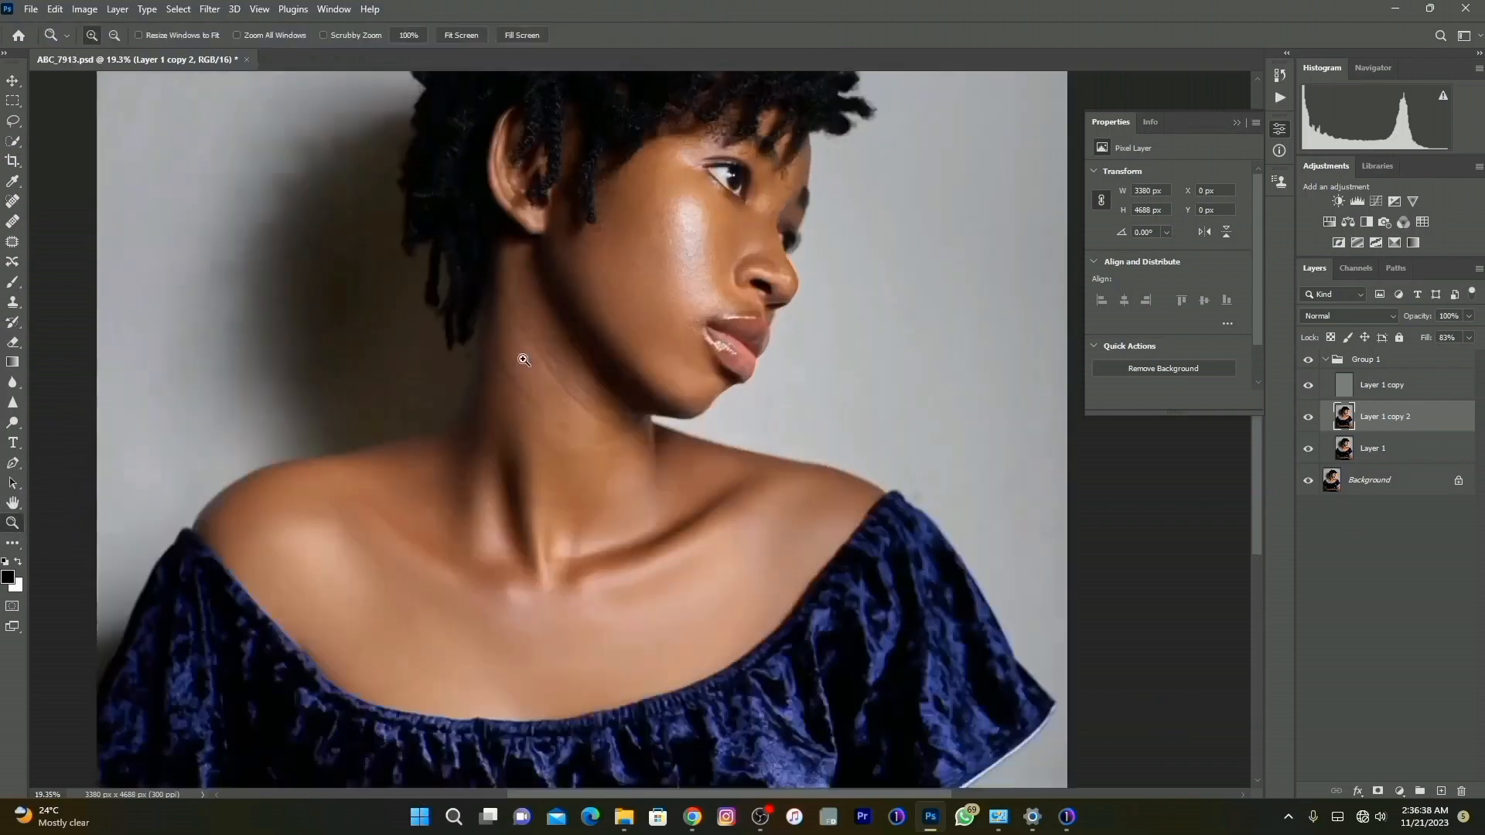
pyautogui.rightClick(531, 328)
pyautogui.click(568, 340)
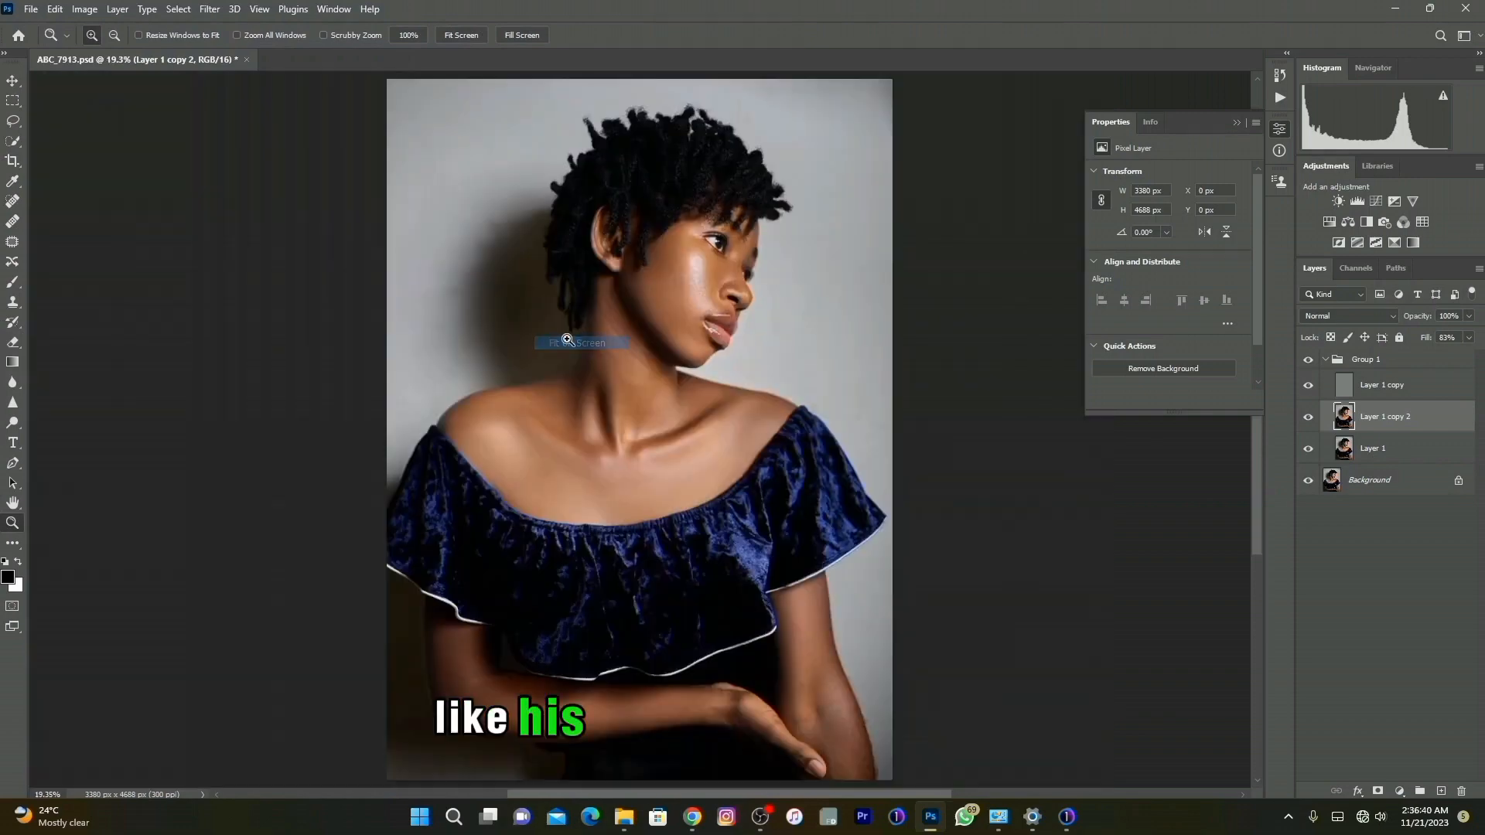
pyautogui.click(596, 420)
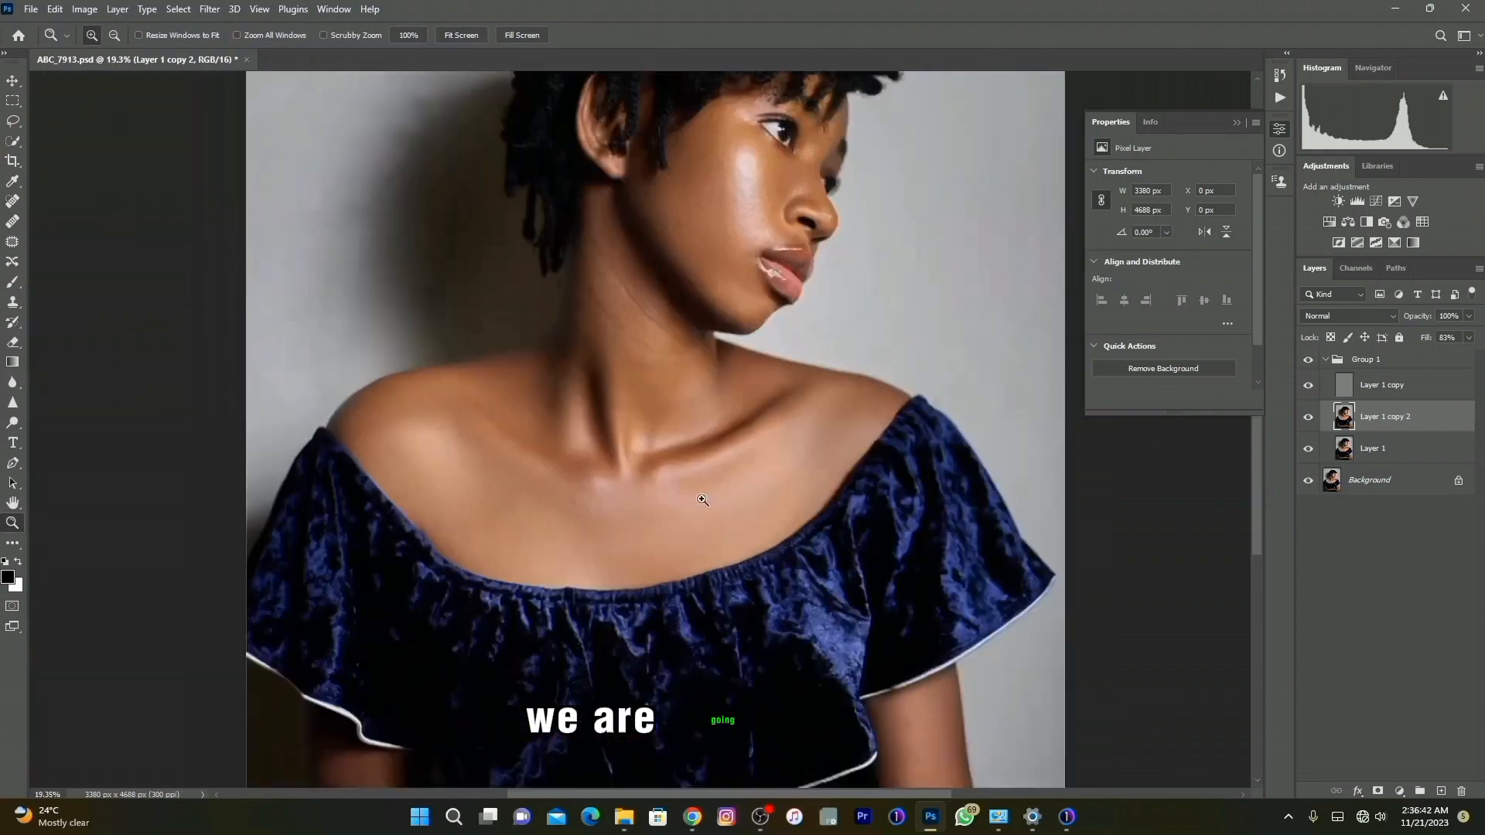
pyautogui.rightClick(797, 386)
pyautogui.click(809, 392)
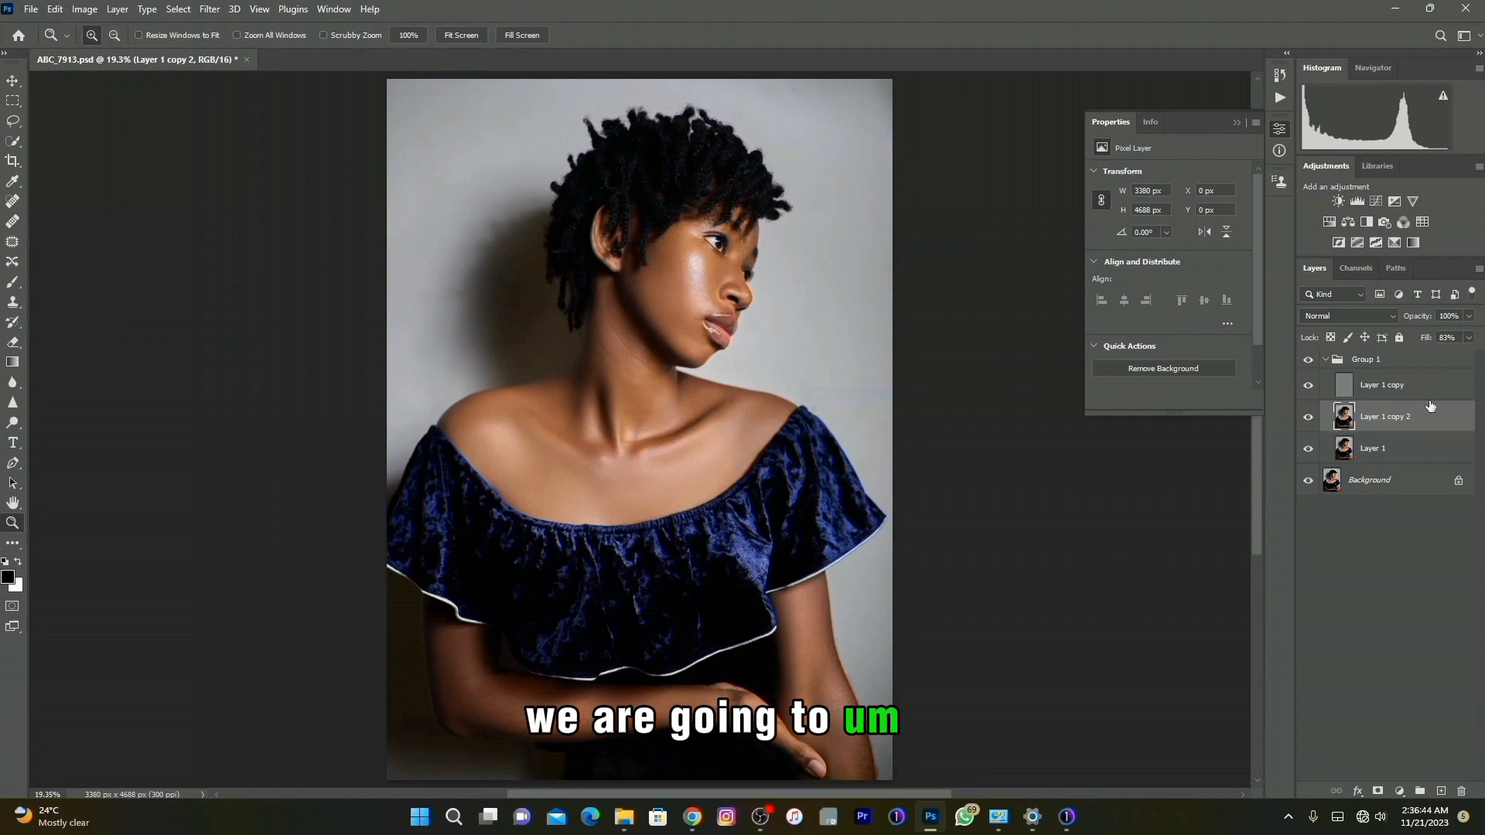
# Collapse Group 1 and toggle its visibility to compare the retouch with the original
pyautogui.click(1337, 368)
pyautogui.click(1326, 360)
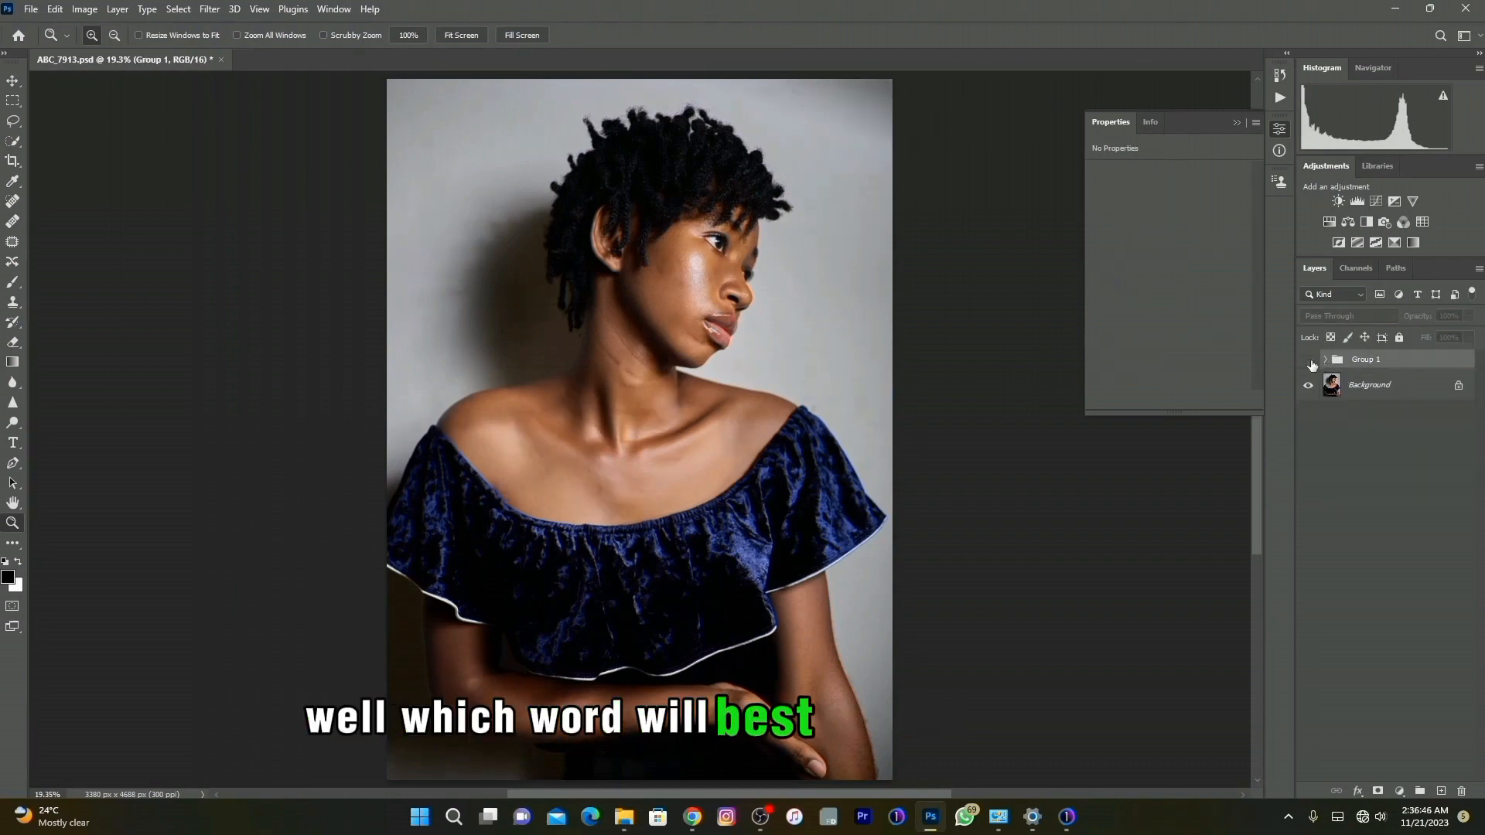
pyautogui.click(1310, 362)
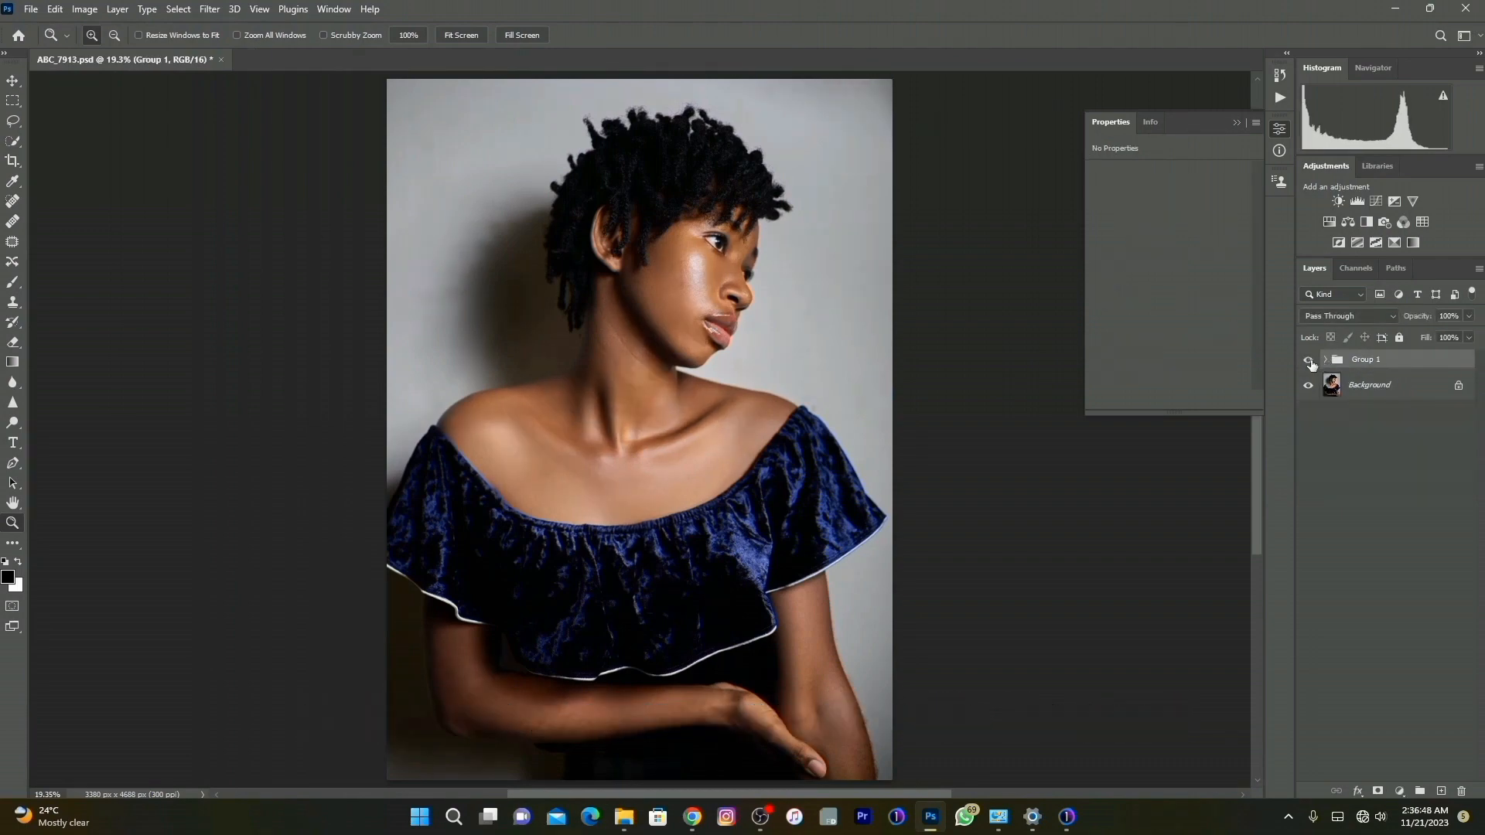
# Examine the retouched face and jawline at high magnification, and go back to the whole image
pyautogui.click(728, 302)
pyautogui.rightClick(570, 327)
pyautogui.click(584, 337)
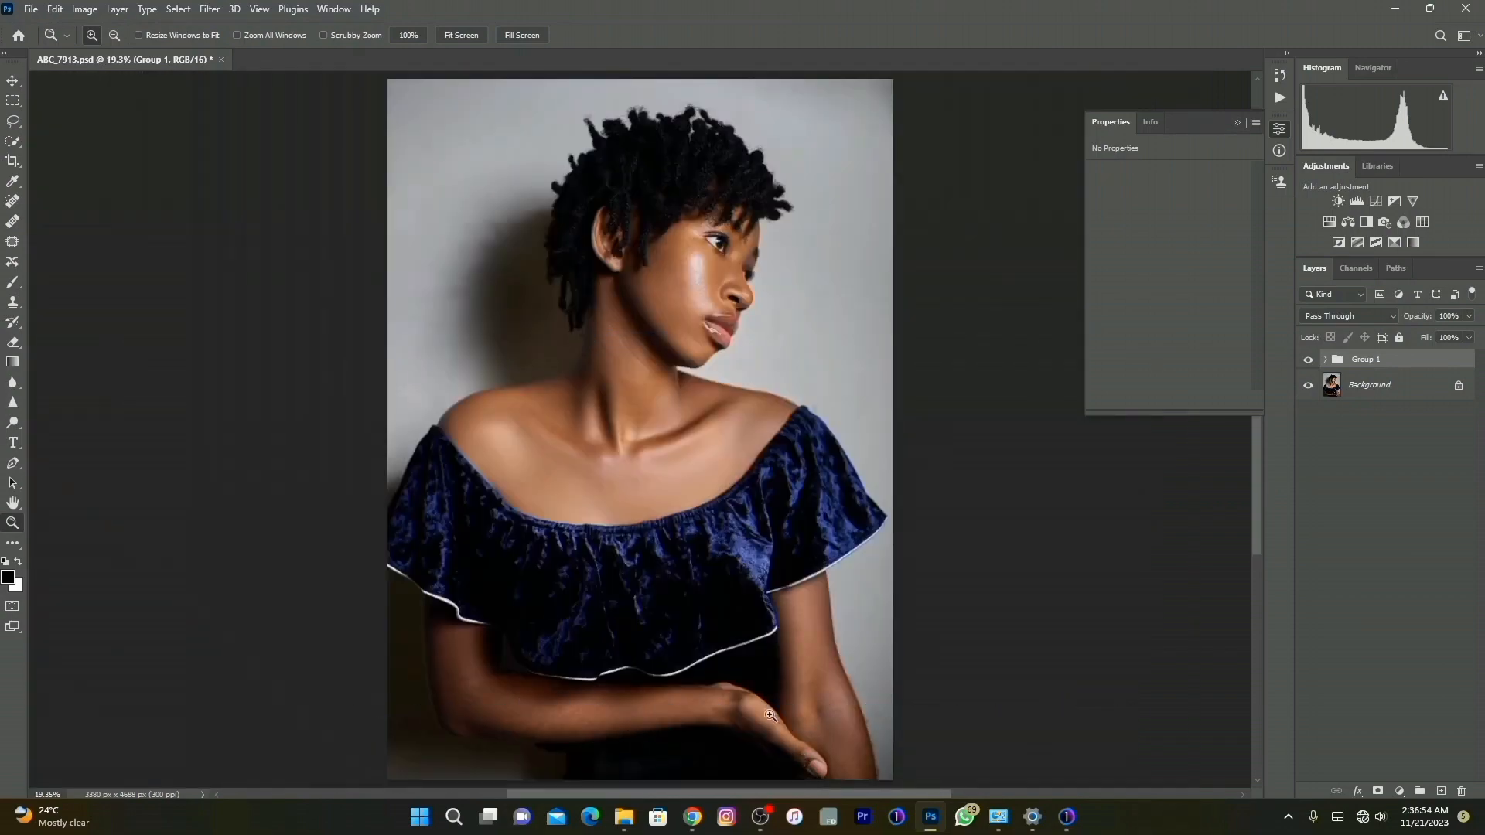
pyautogui.moveTo(570, 206); pyautogui.dragTo(779, 382)
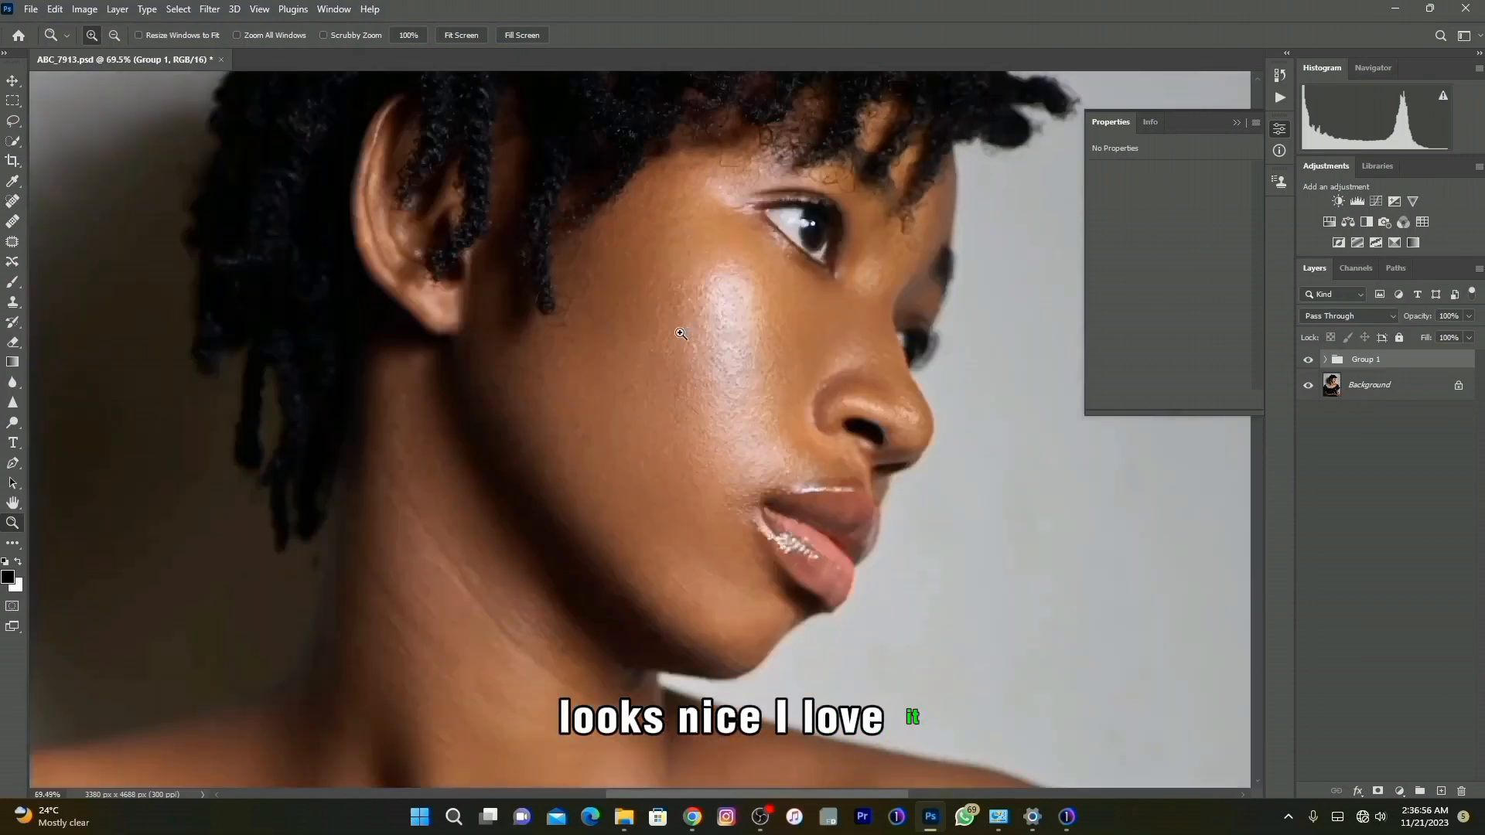
pyautogui.rightClick(653, 365)
pyautogui.click(662, 373)
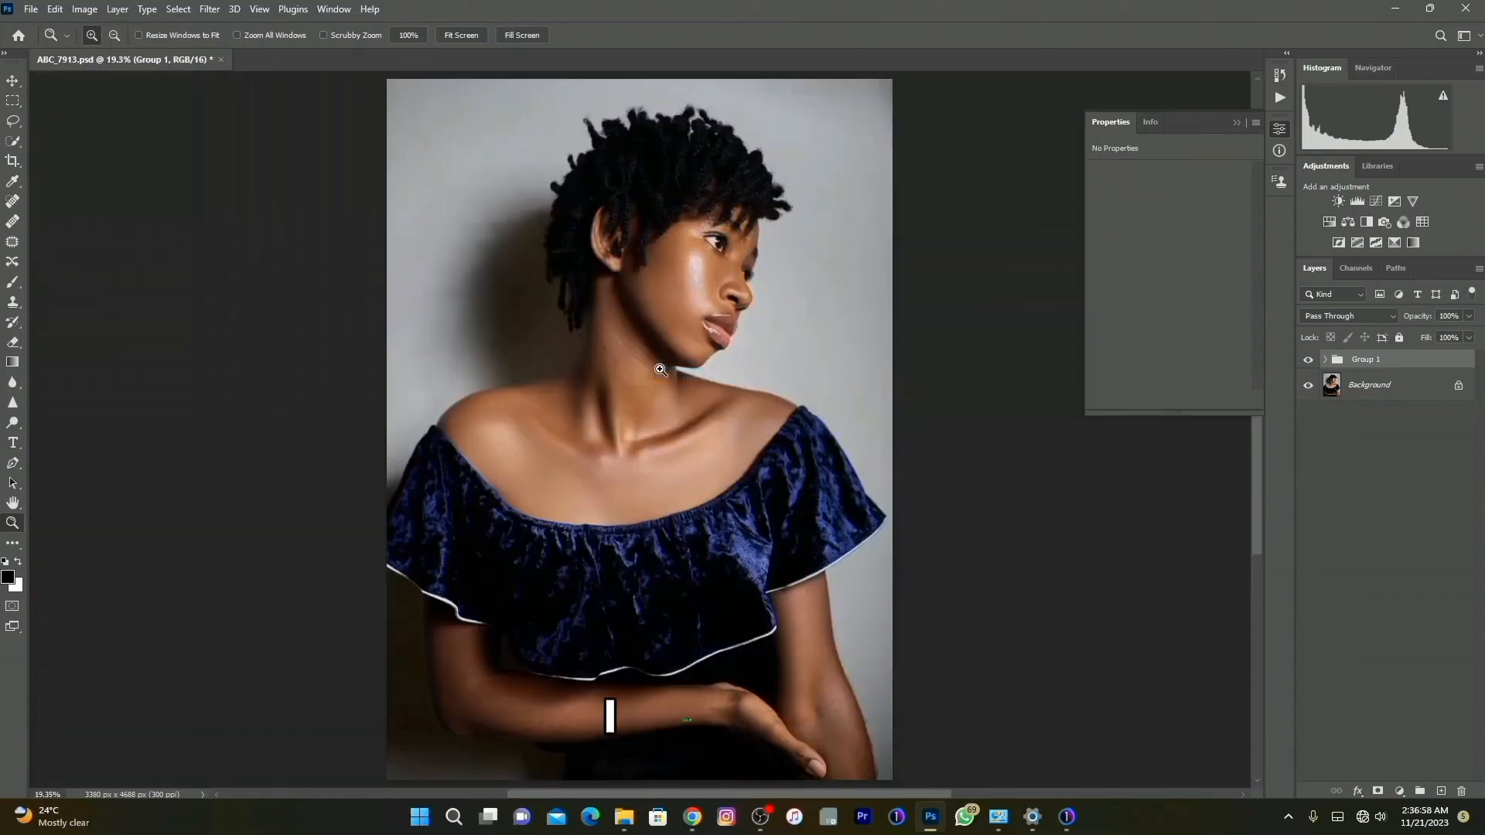
pyautogui.click(1400, 791)
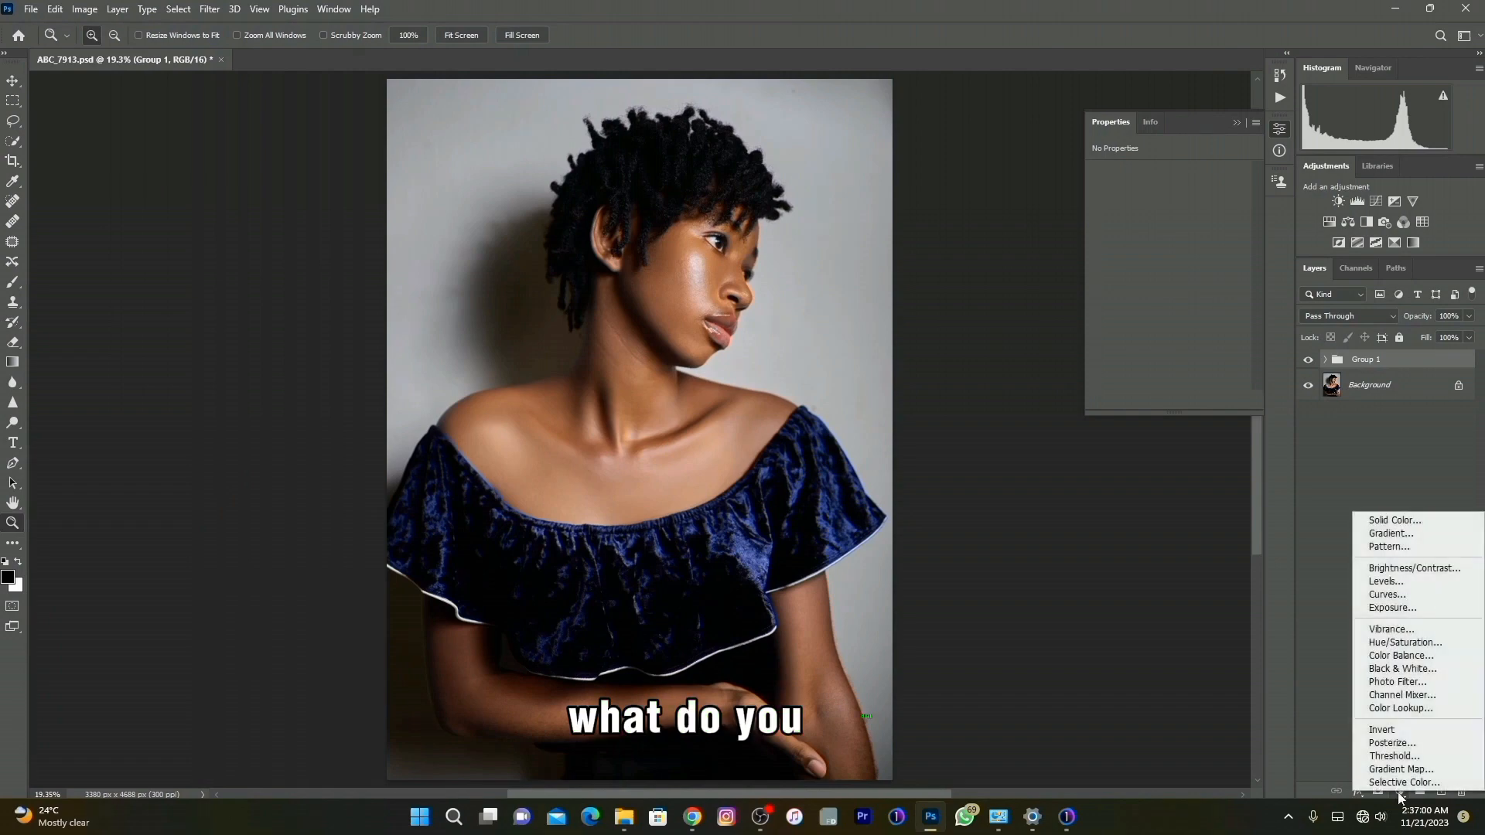
pyautogui.click(1363, 497)
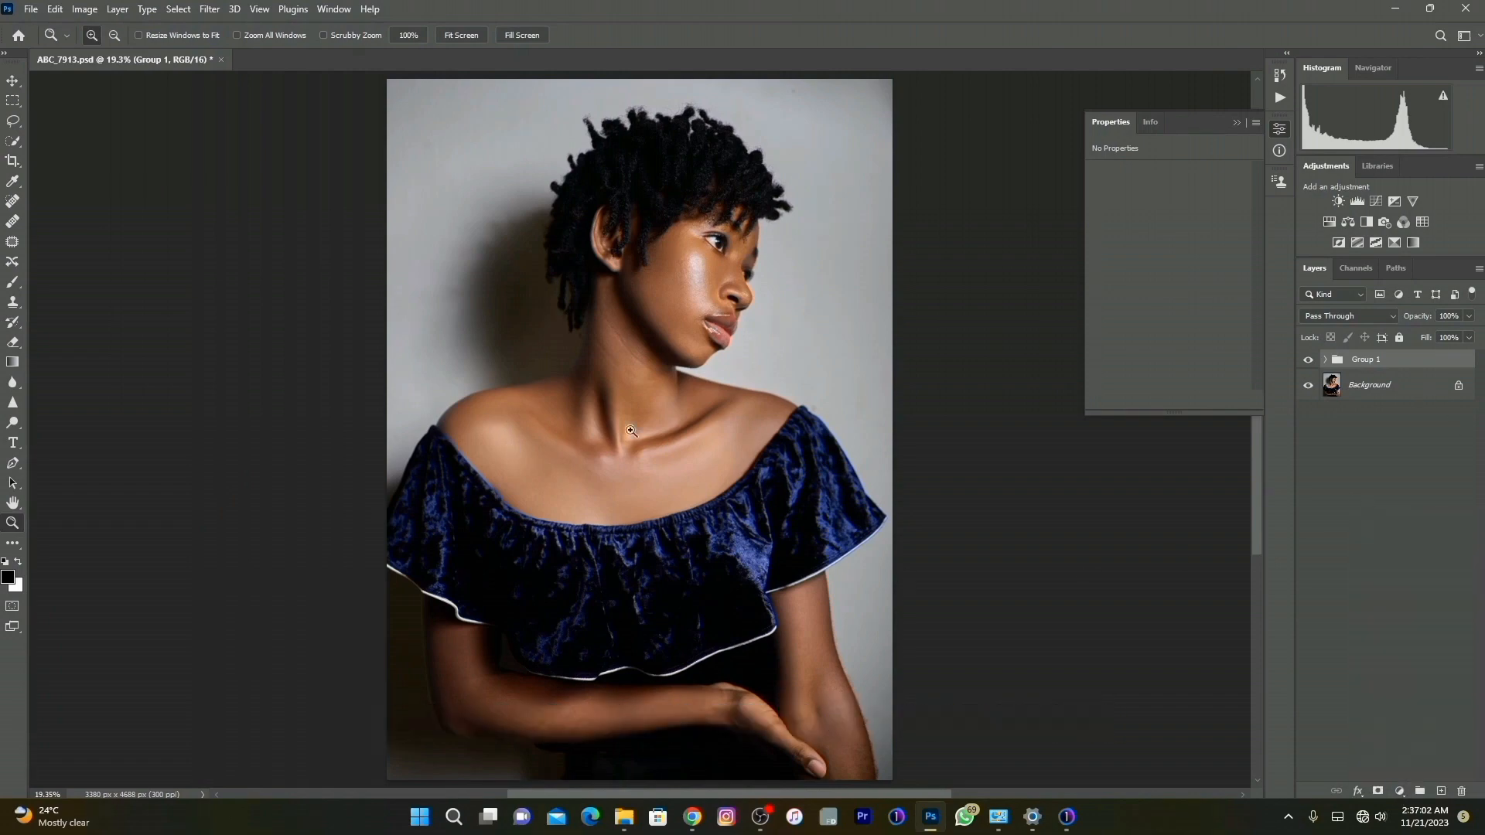
pyautogui.moveTo(380, 214); pyautogui.dragTo(763, 474)
pyautogui.rightClick(866, 456)
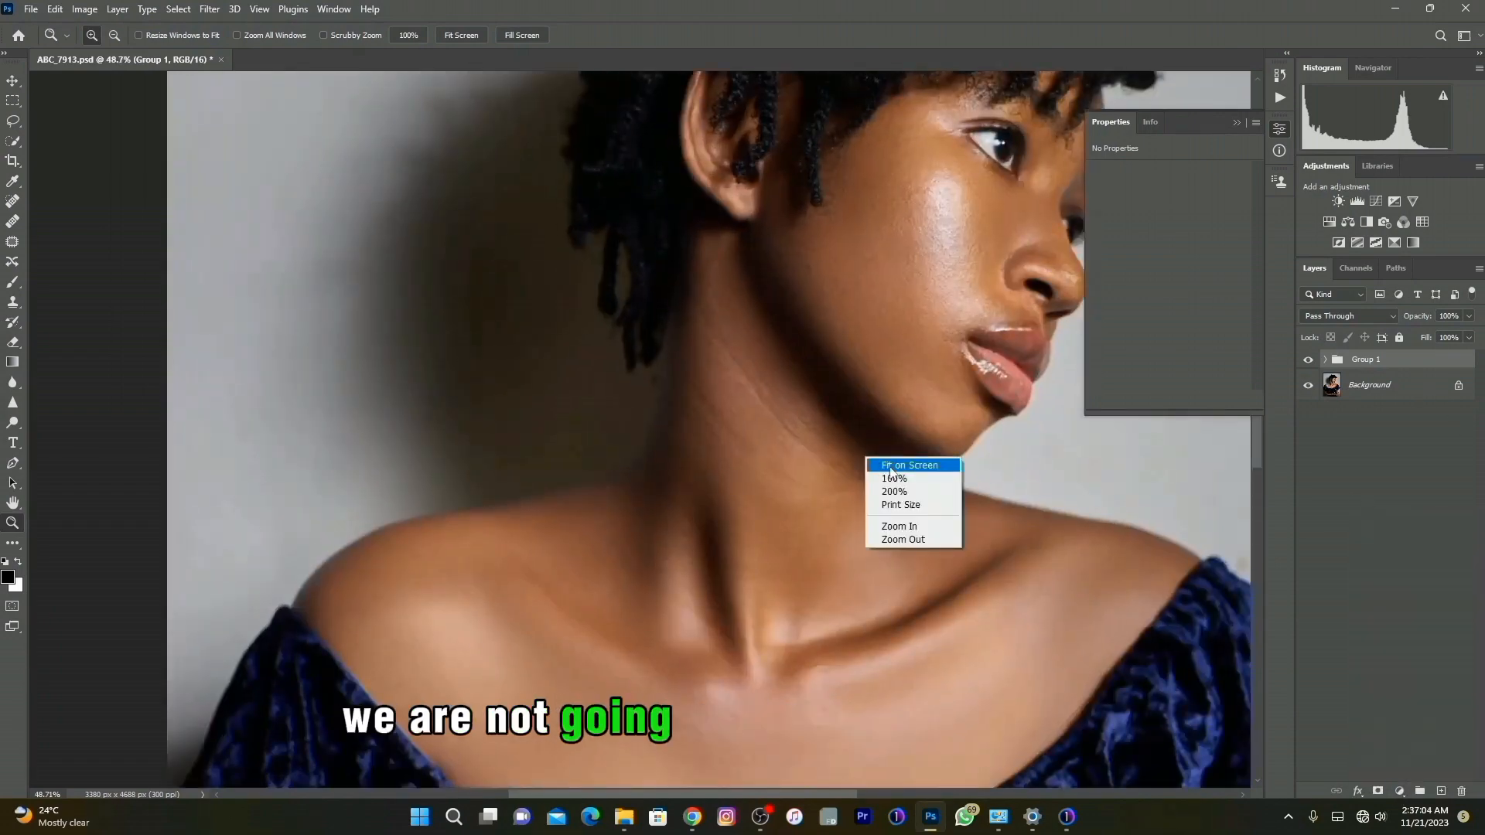
pyautogui.click(889, 468)
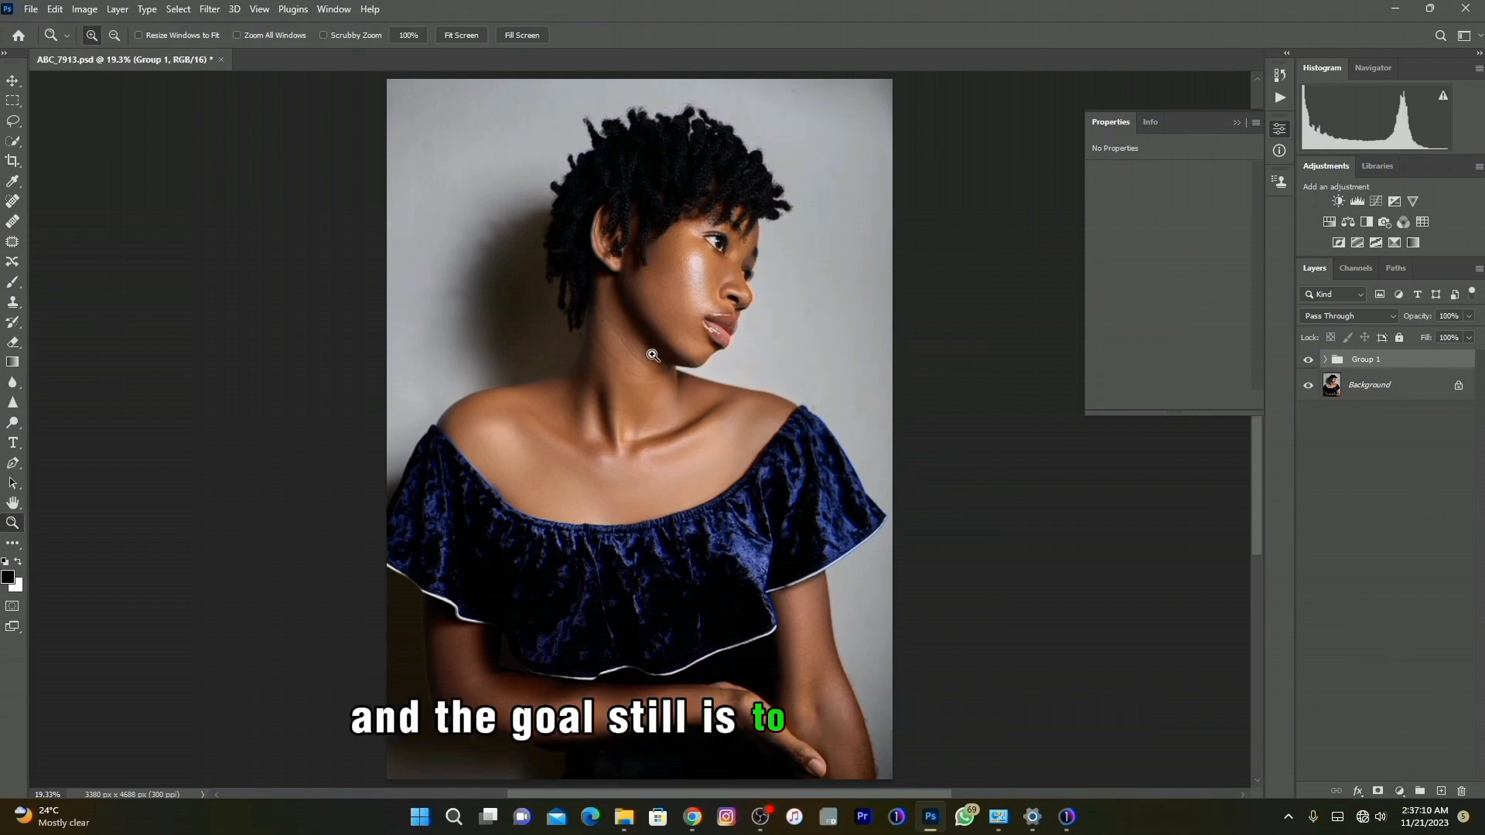
# Add a Selective Color adjustment layer above Group 1, try Cyan at -47 for Reds, and reset the adjustment
pyautogui.click(1398, 790)
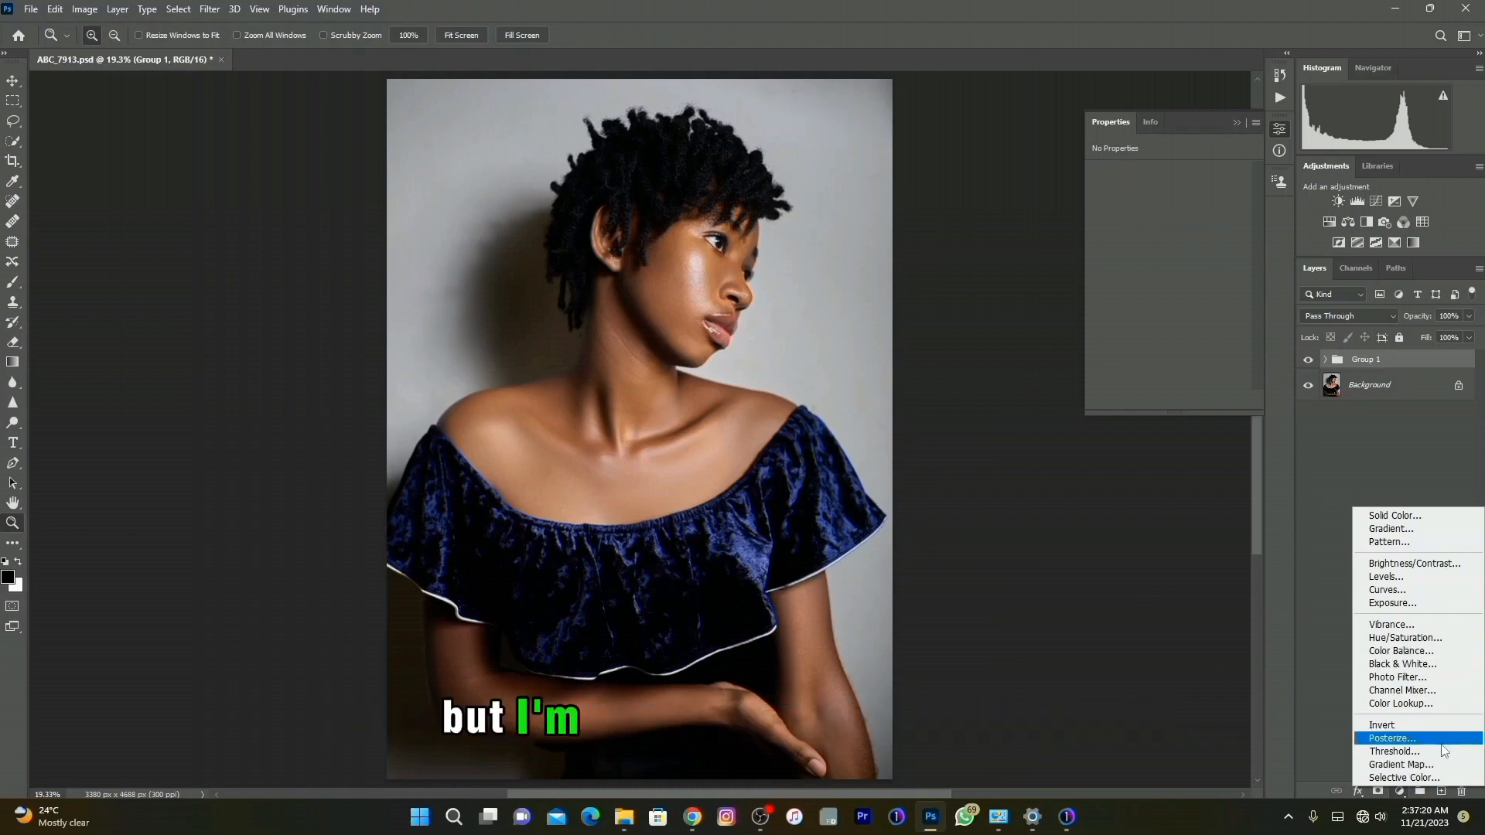
pyautogui.click(1406, 780)
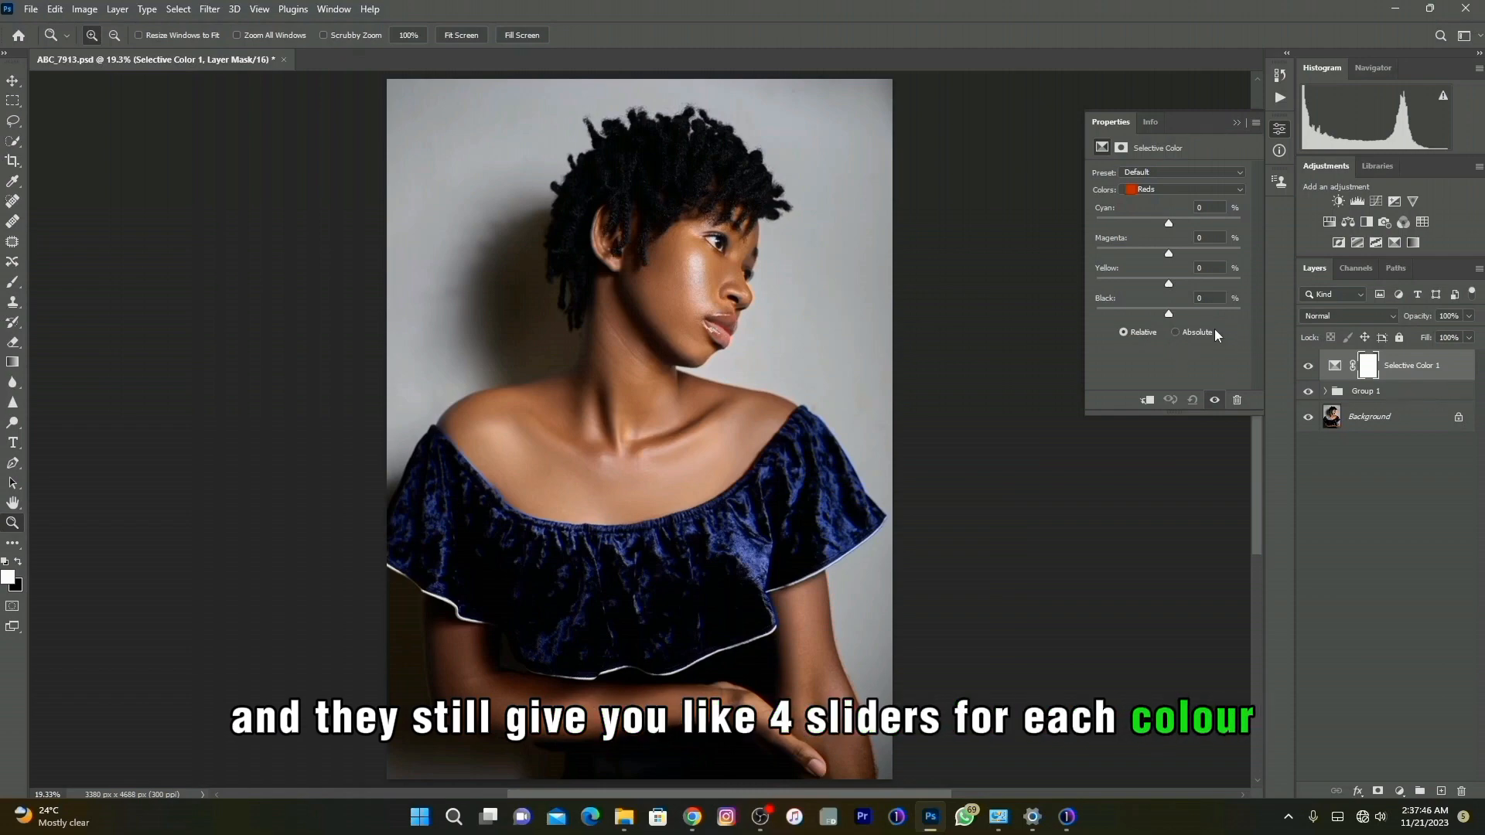
pyautogui.moveTo(1168, 223); pyautogui.dragTo(1135, 223)
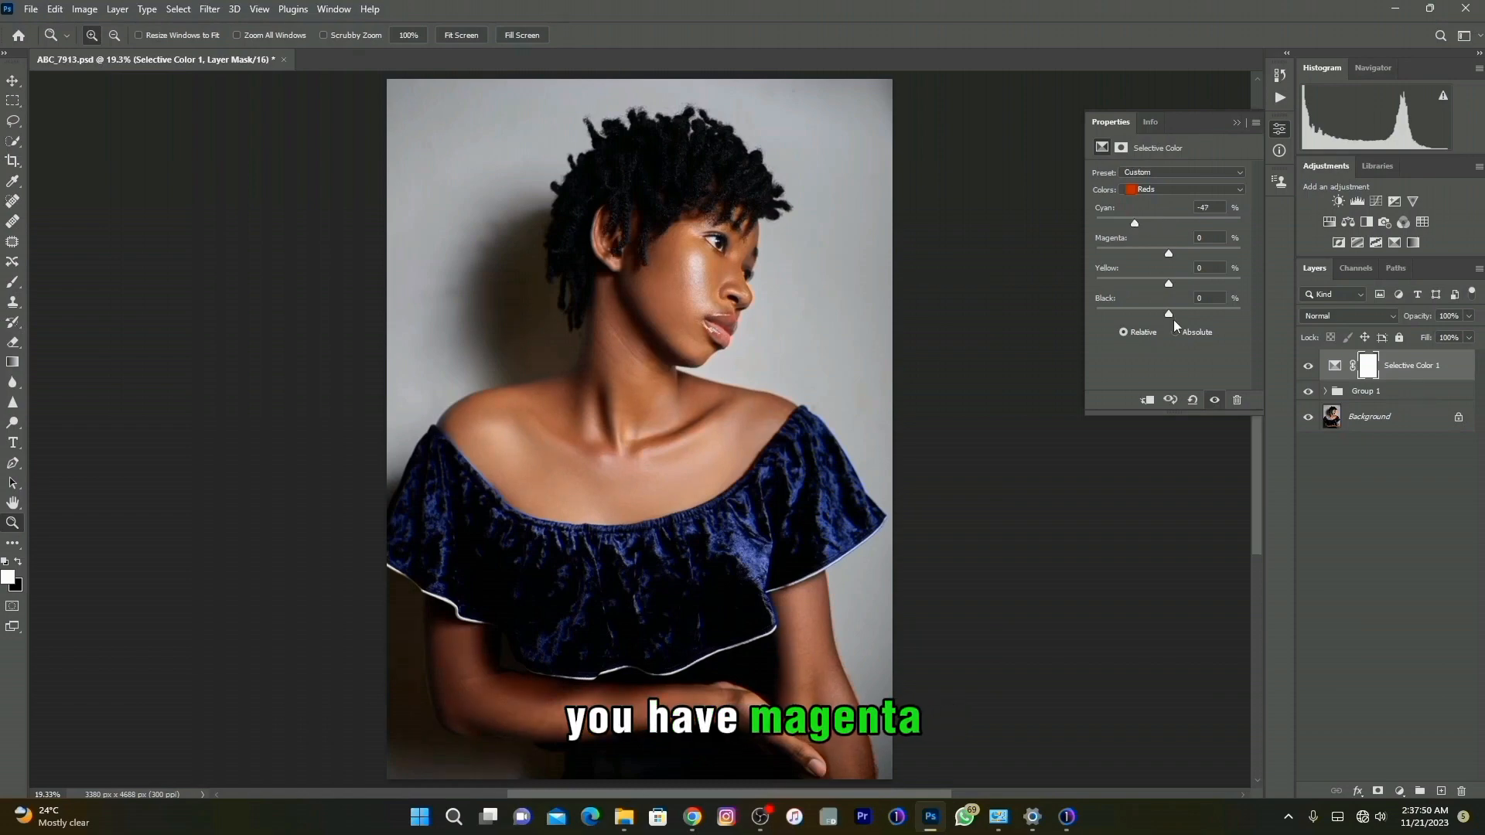
pyautogui.click(1193, 400)
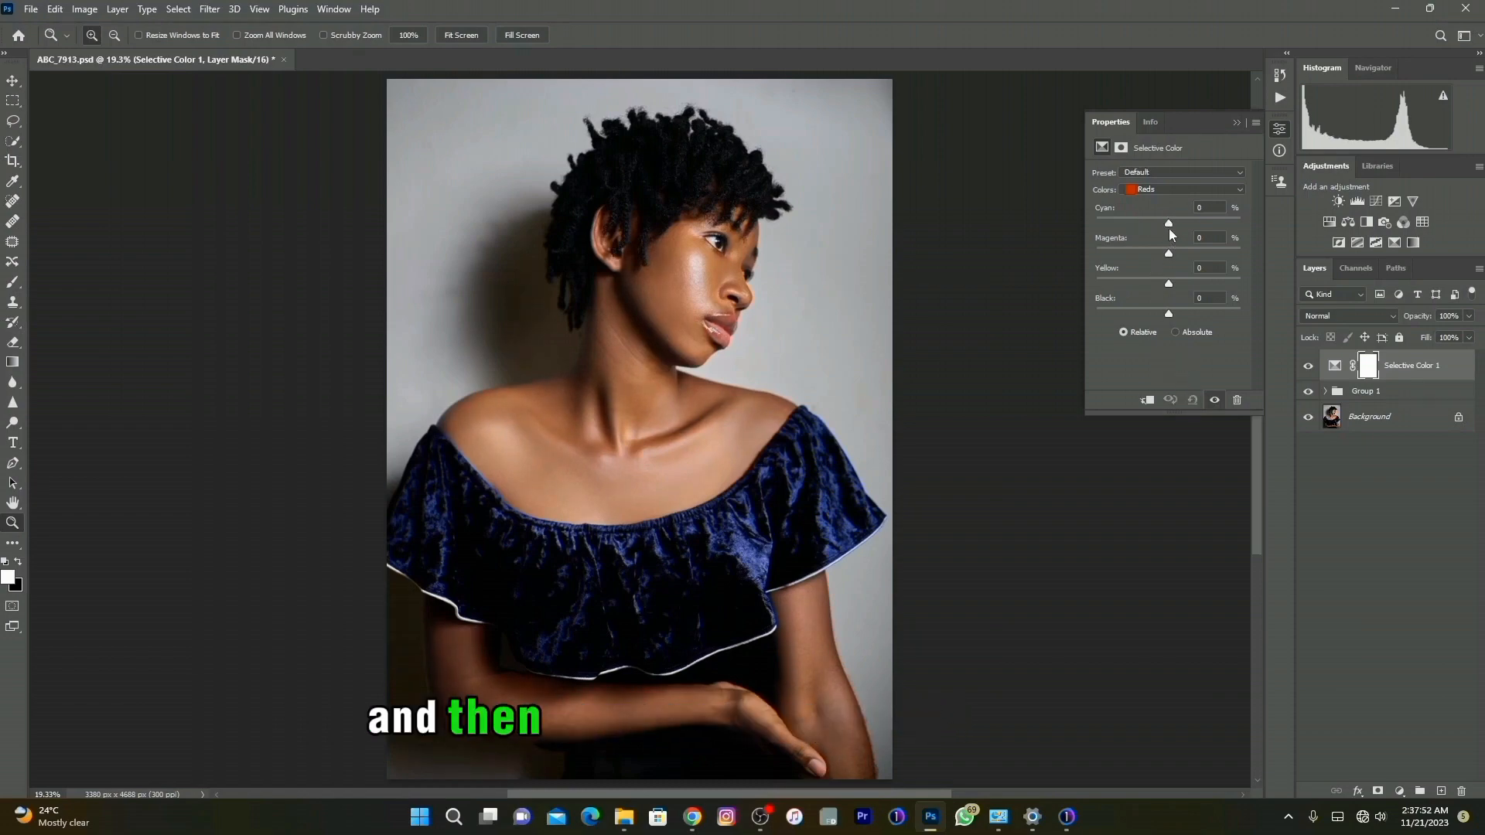
# Set the Reds in Selective Color to Cyan -34, Magenta +4, Yellow +33 and Black -36
pyautogui.moveTo(1168, 224); pyautogui.dragTo(1161, 226)
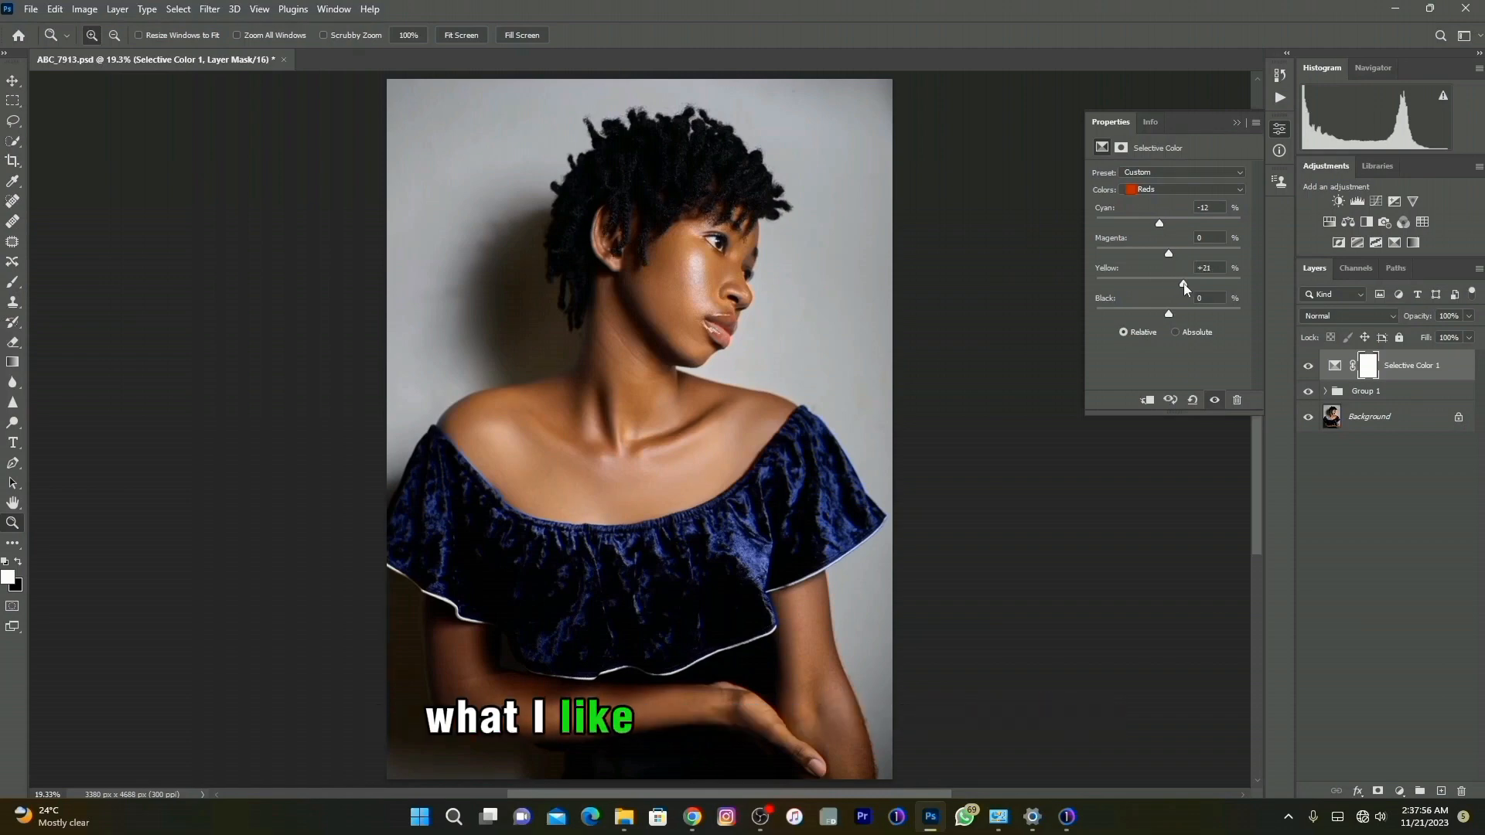
pyautogui.moveTo(1184, 285); pyautogui.dragTo(1172, 254)
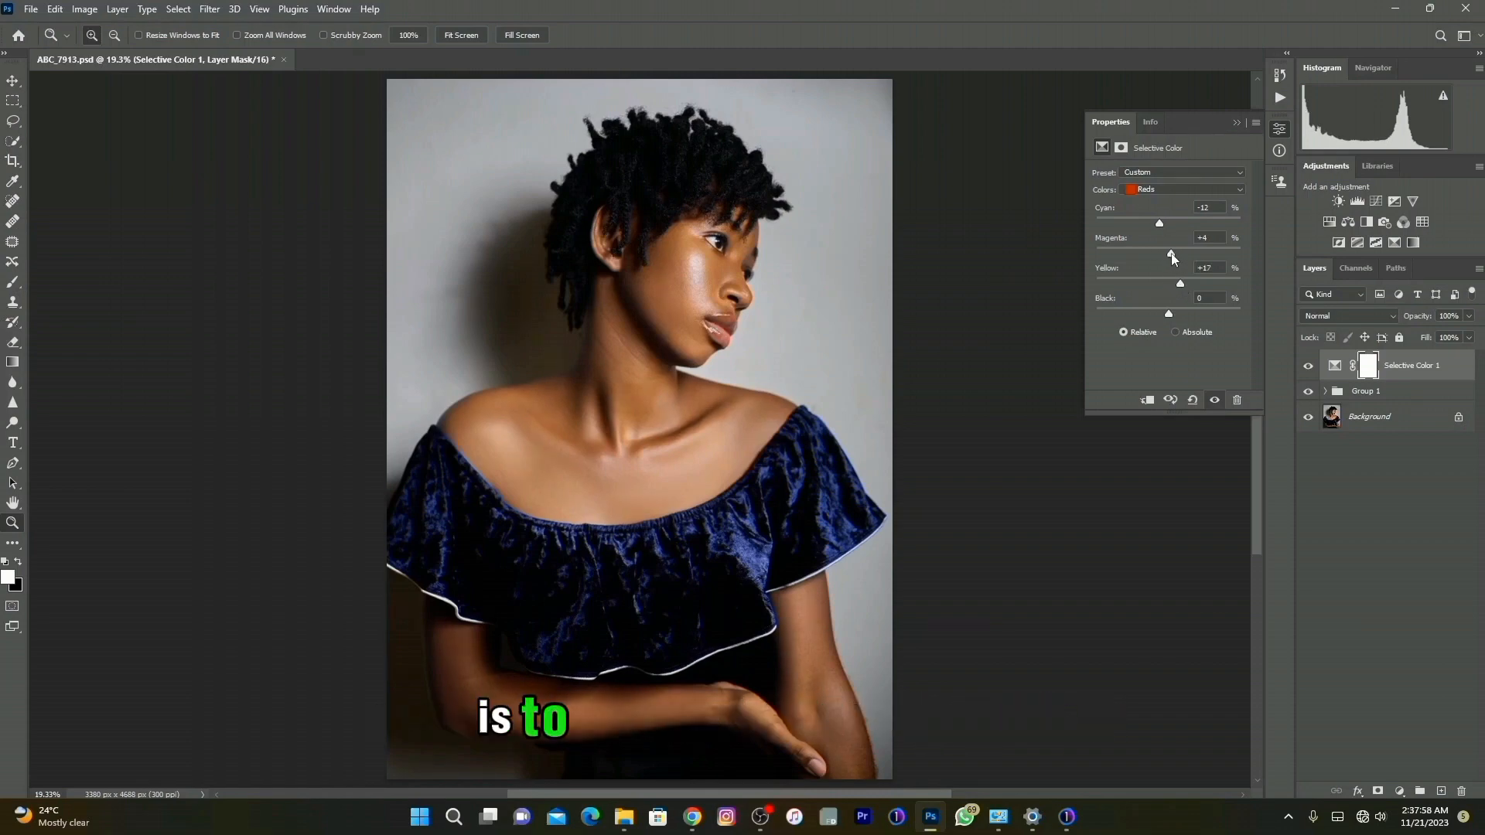
pyautogui.moveTo(1168, 310); pyautogui.dragTo(1192, 280)
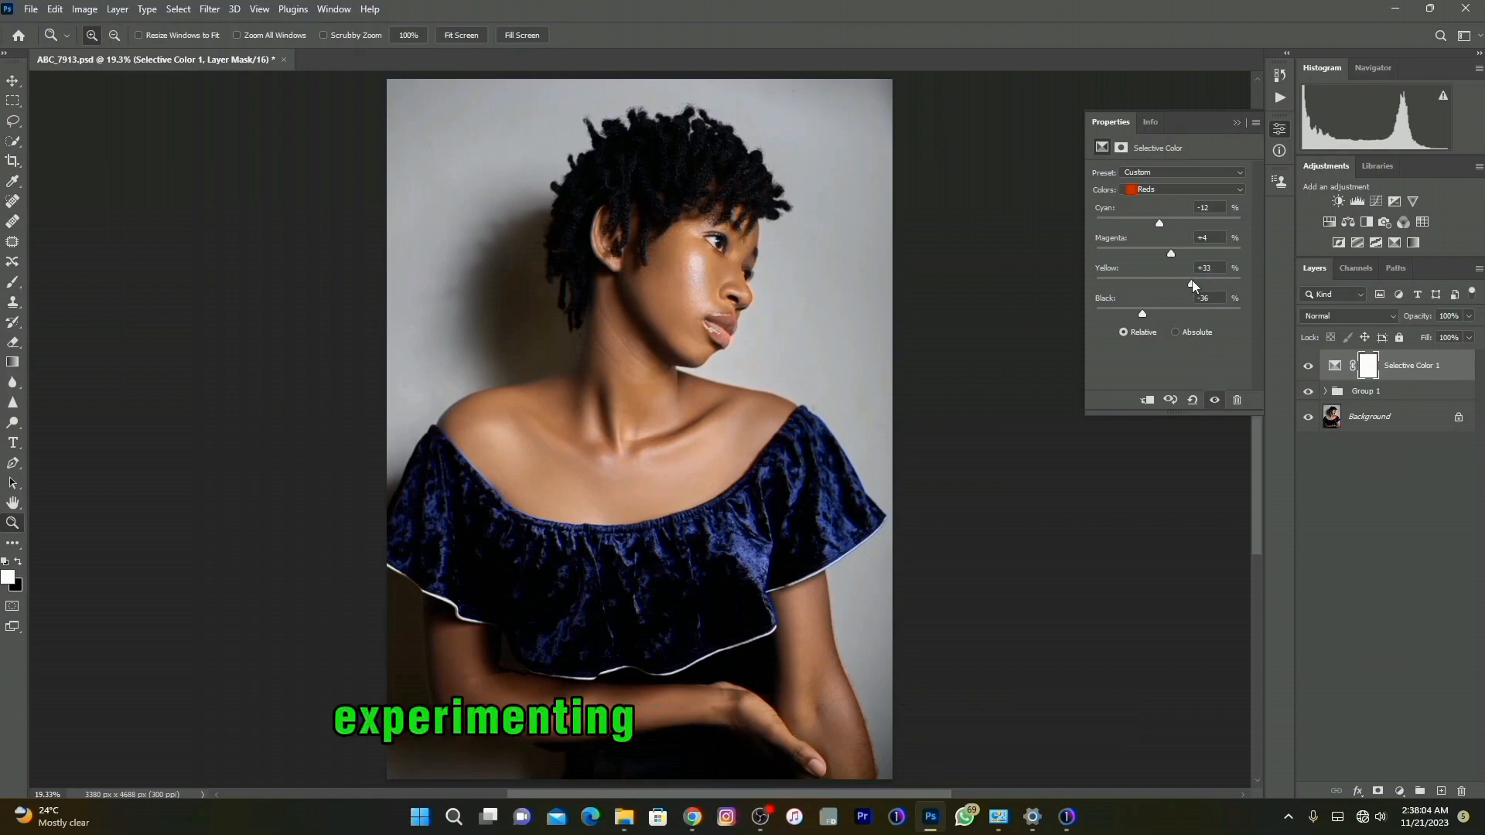
pyautogui.moveTo(1159, 224); pyautogui.dragTo(1149, 225)
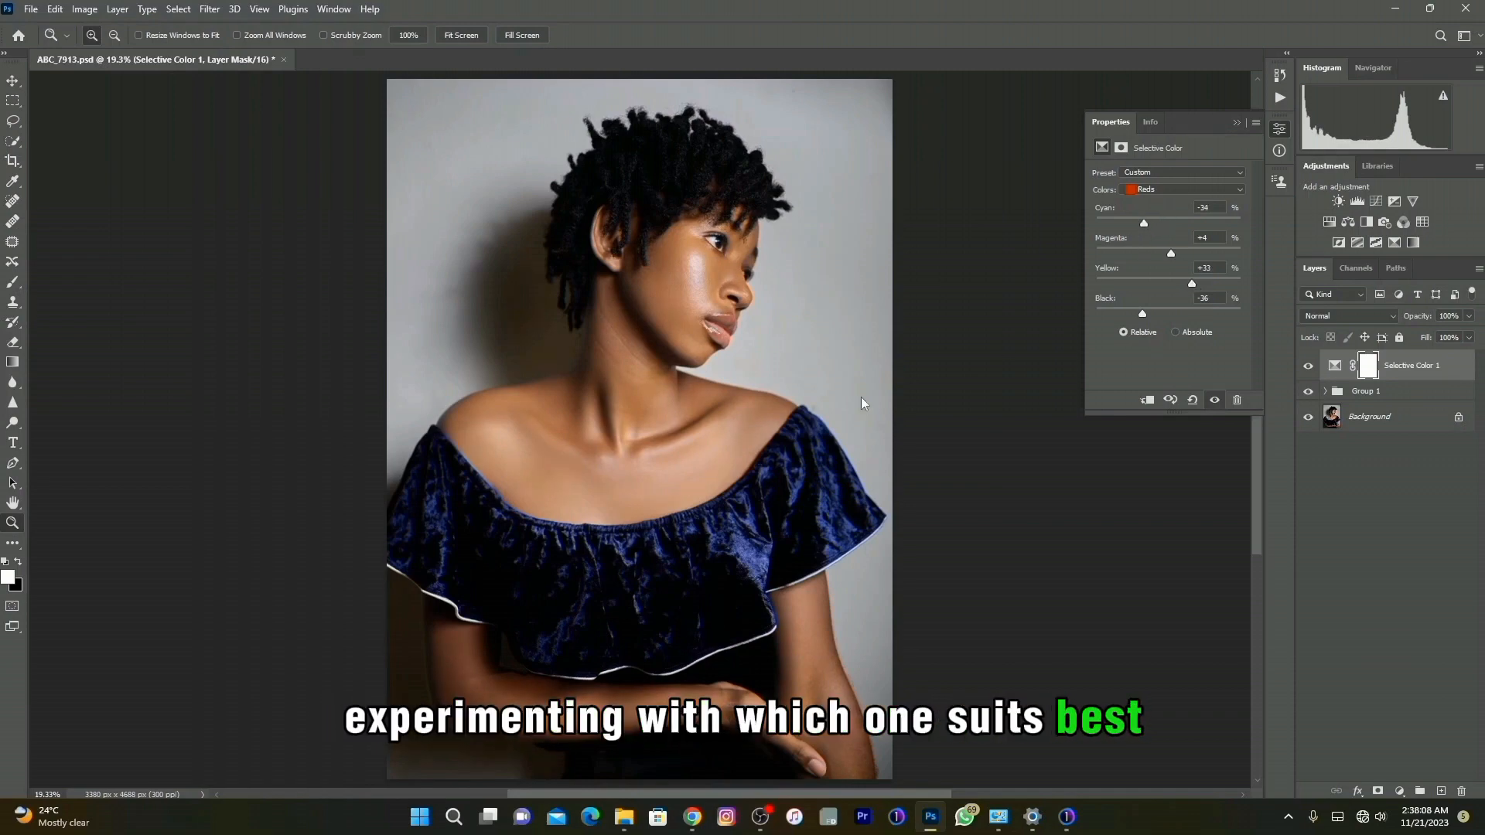
# Toggle the Selective Color 1 layer repeatedly to compare the skin tone with and without the adjustment, leaving it visible
pyautogui.click(1307, 368)
pyautogui.click(1307, 368)
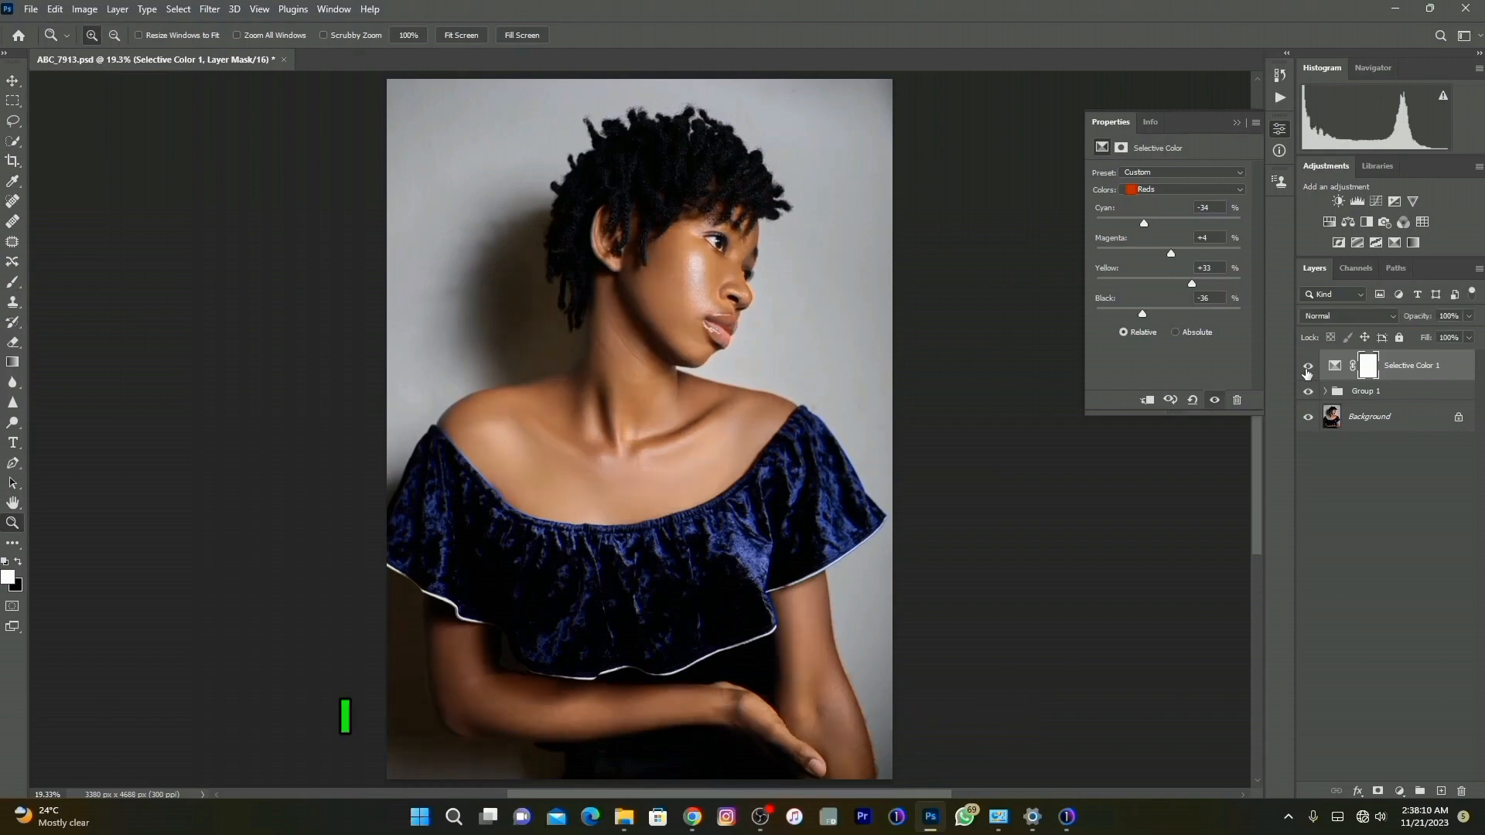
pyautogui.click(1307, 369)
pyautogui.click(1307, 368)
pyautogui.click(1308, 370)
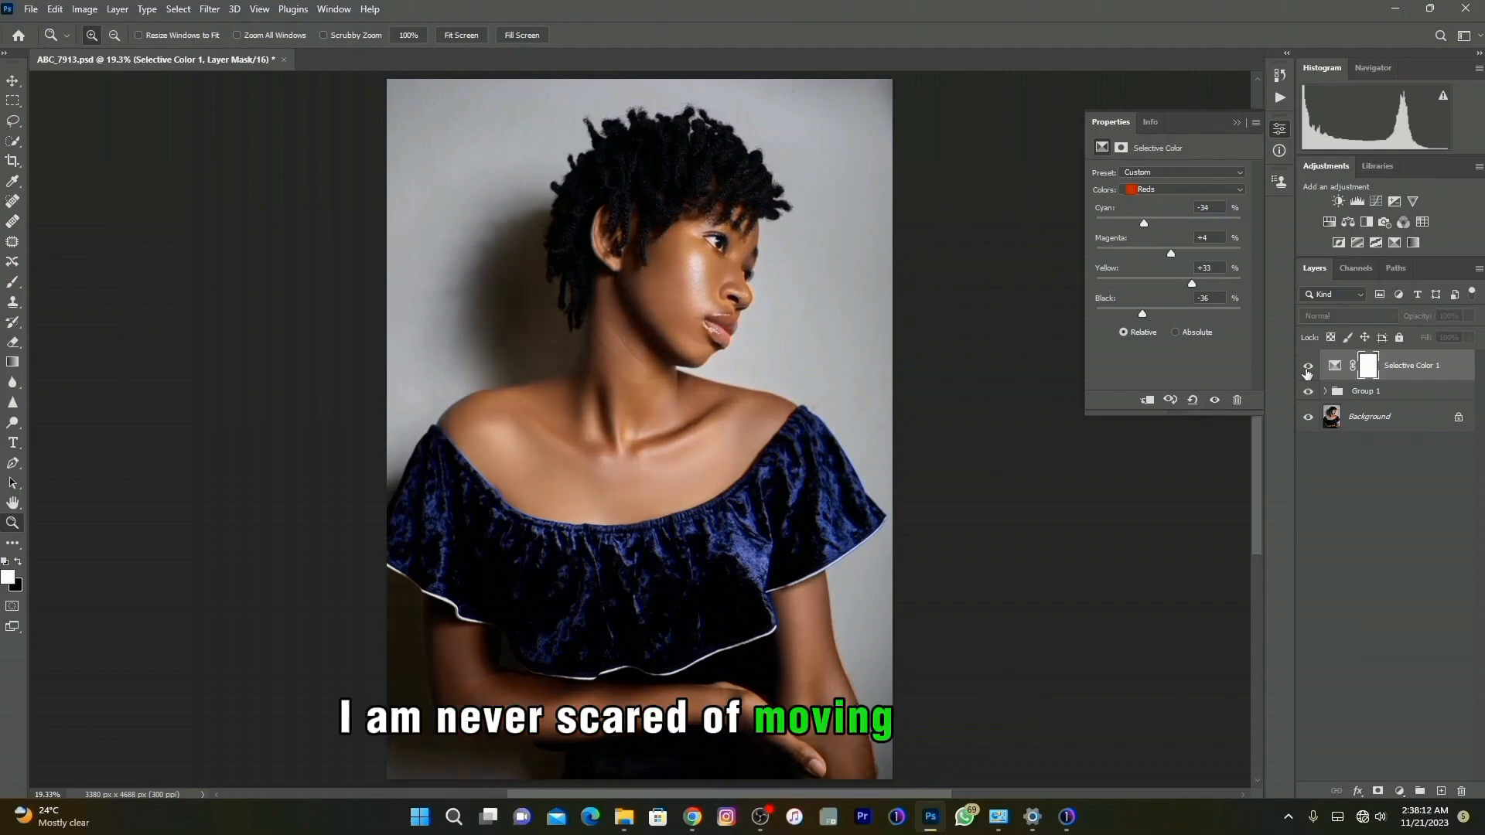
pyautogui.click(1308, 370)
pyautogui.click(1308, 370)
pyautogui.click(1307, 369)
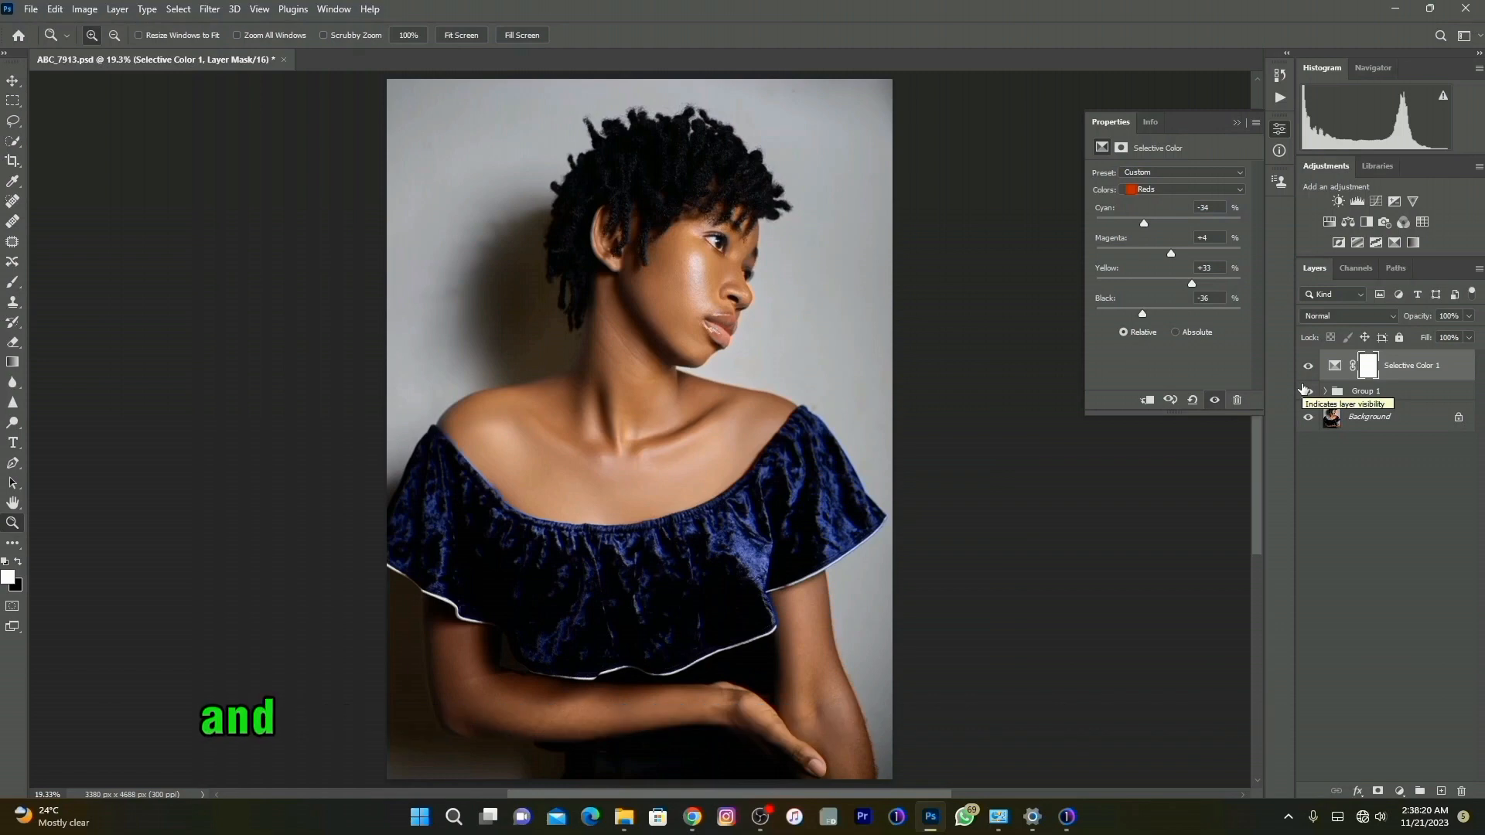
pyautogui.click(1308, 390)
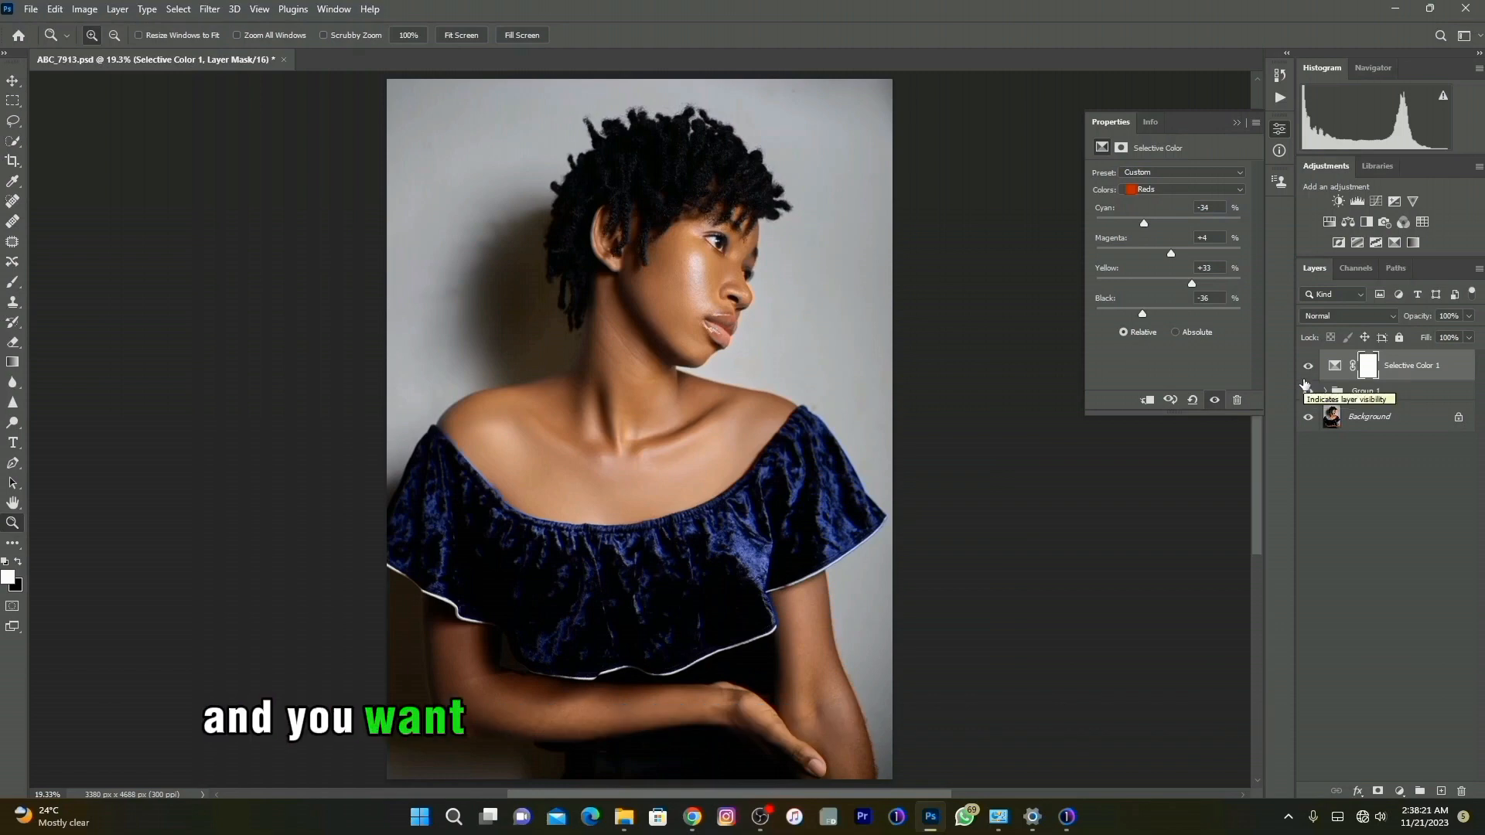
# Switch Selective Color to the Yellows range and set the layer thumbnails to medium size
pyautogui.click(1148, 196)
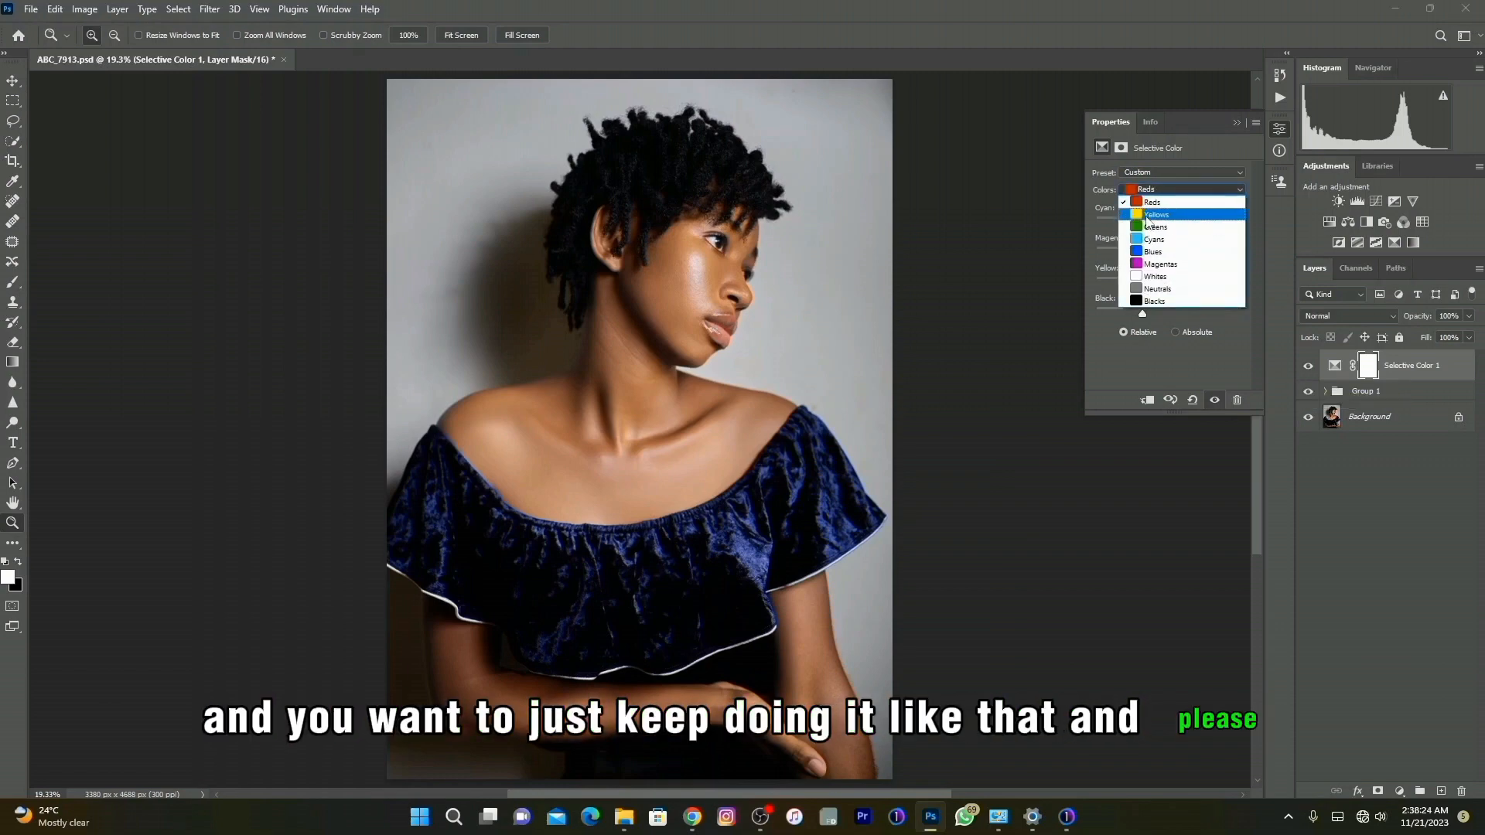
pyautogui.click(1146, 206)
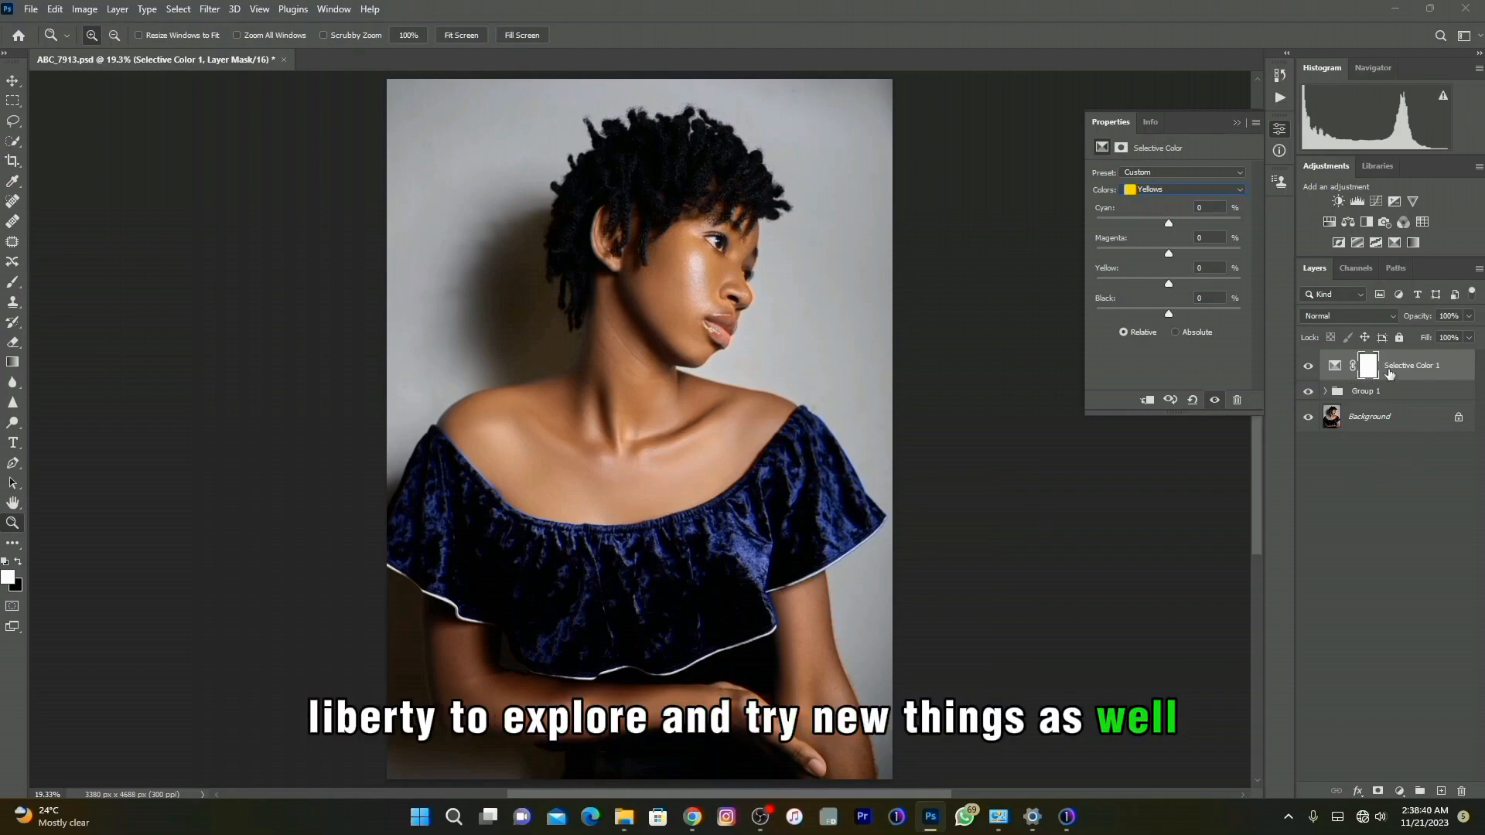
pyautogui.rightClick(1388, 473)
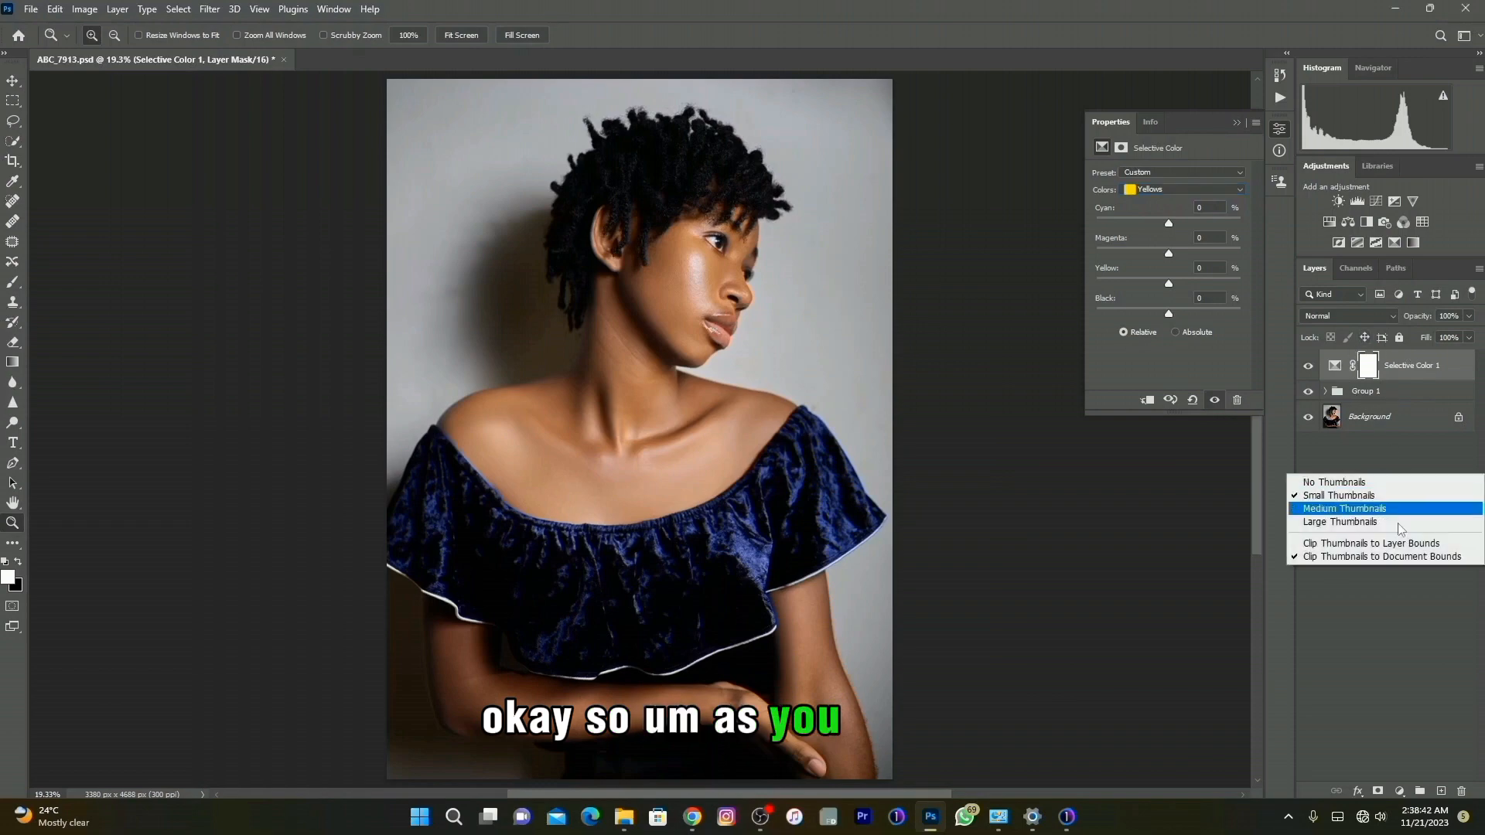
pyautogui.click(1347, 510)
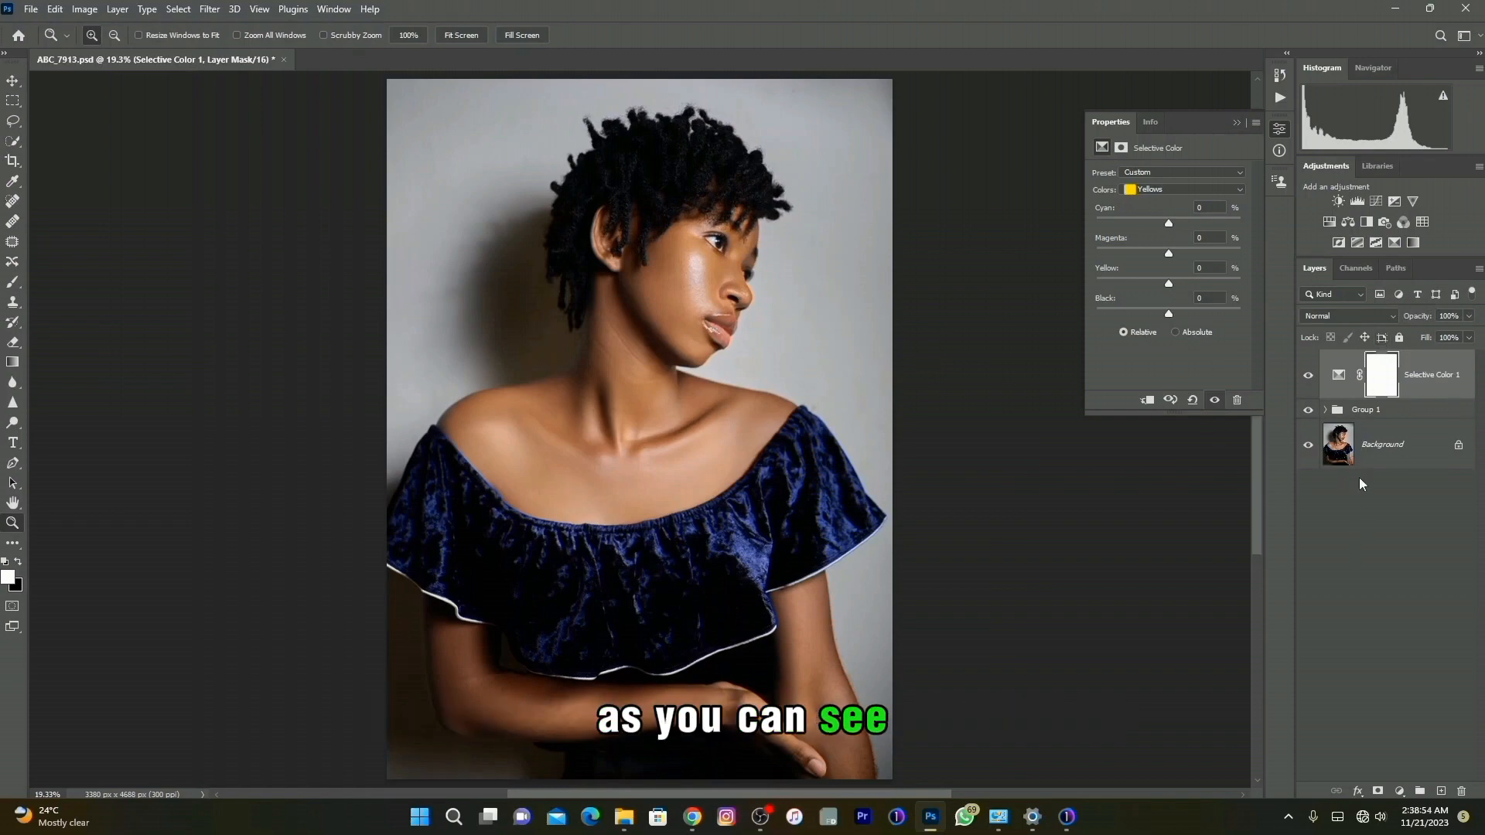
pyautogui.click(1308, 376)
pyautogui.click(1308, 376)
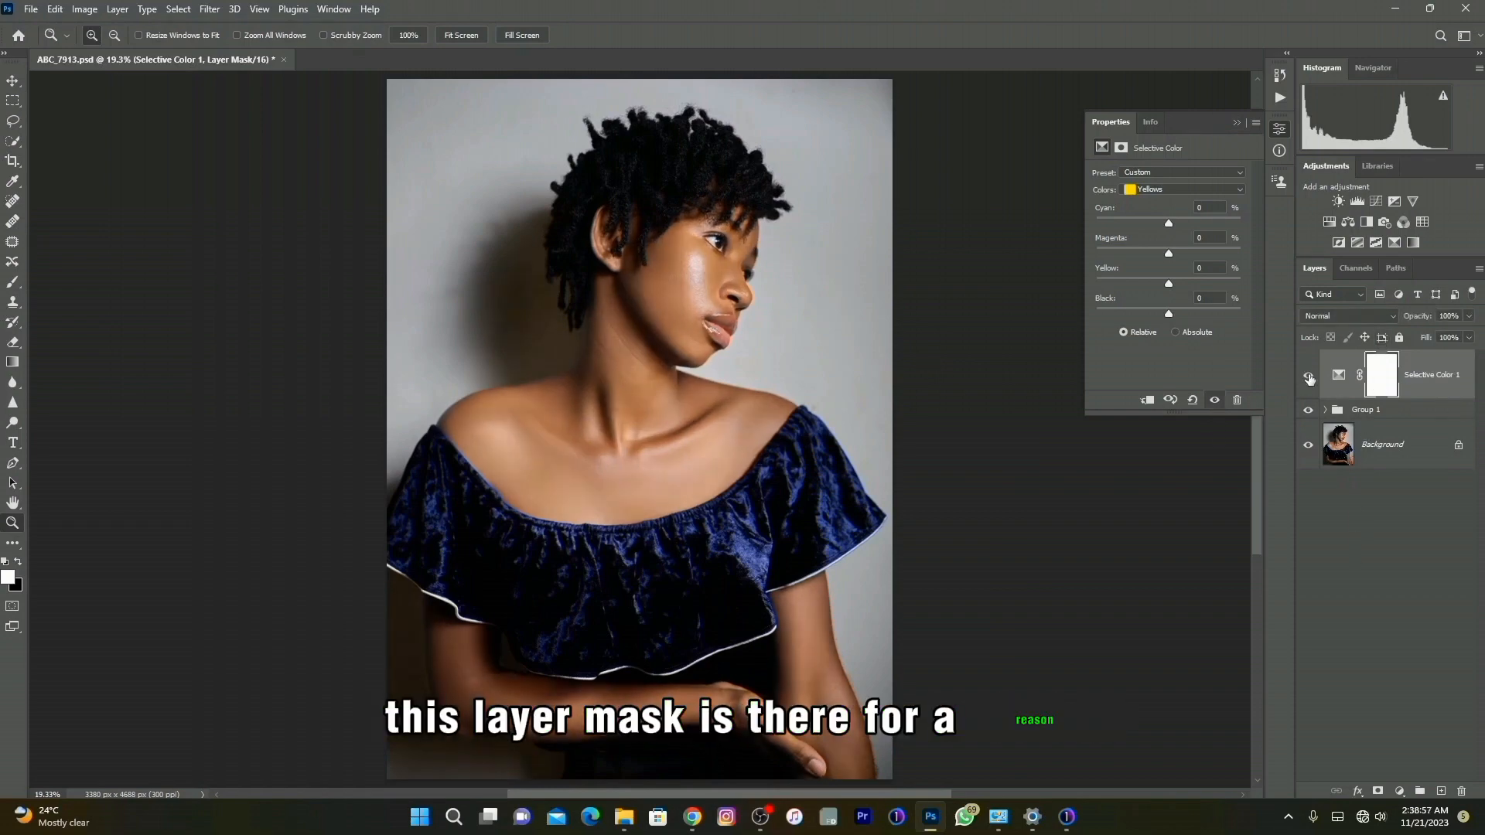
# Set the Blues in the Selective Color adjustment to Cyan +100, Magenta +41, Yellow -36 and Black -23 for the dress
pyautogui.click(1153, 190)
pyautogui.click(1158, 252)
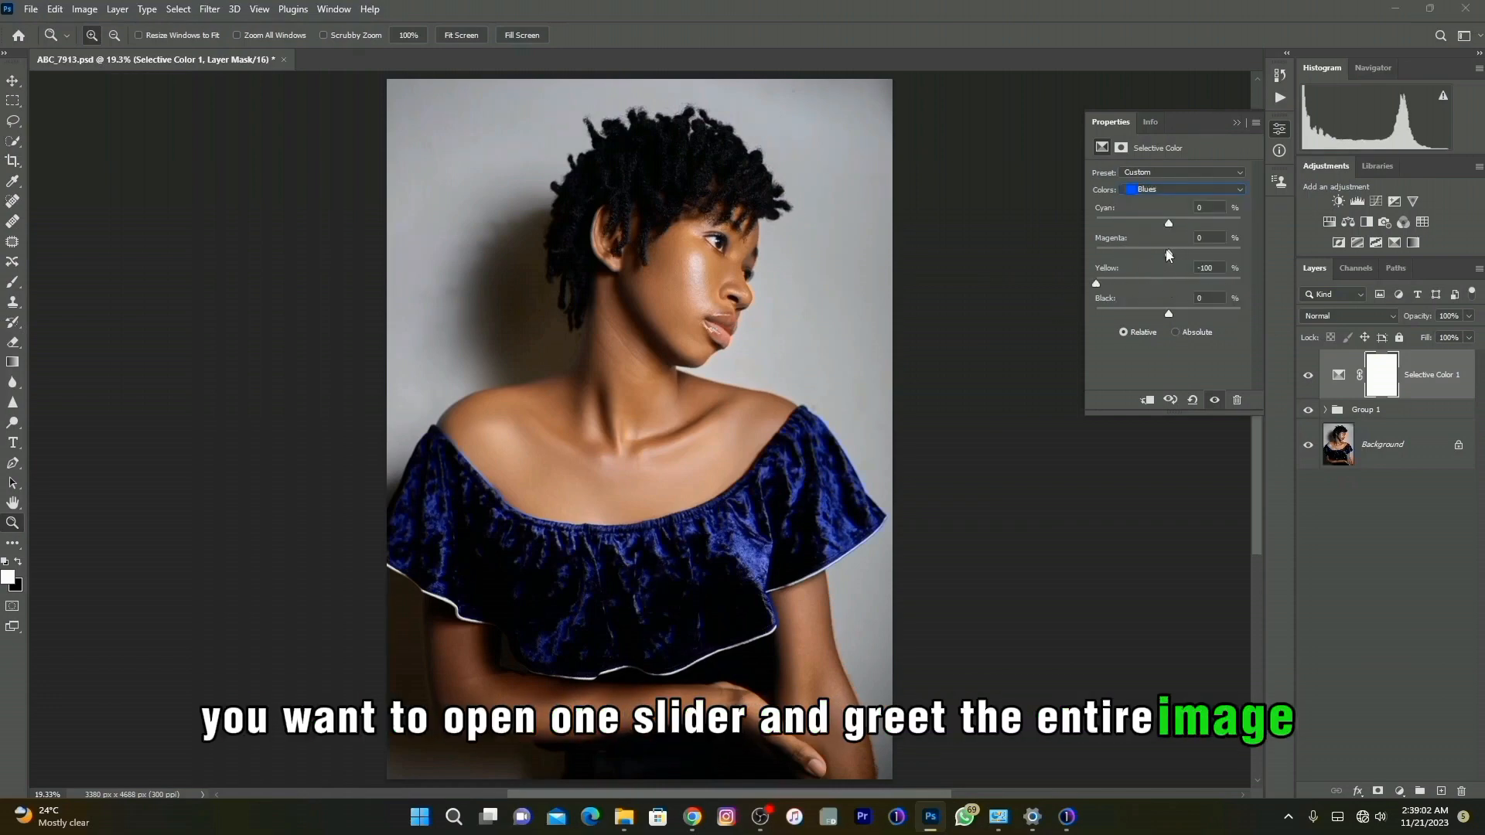
pyautogui.moveTo(1181, 254); pyautogui.dragTo(1094, 265)
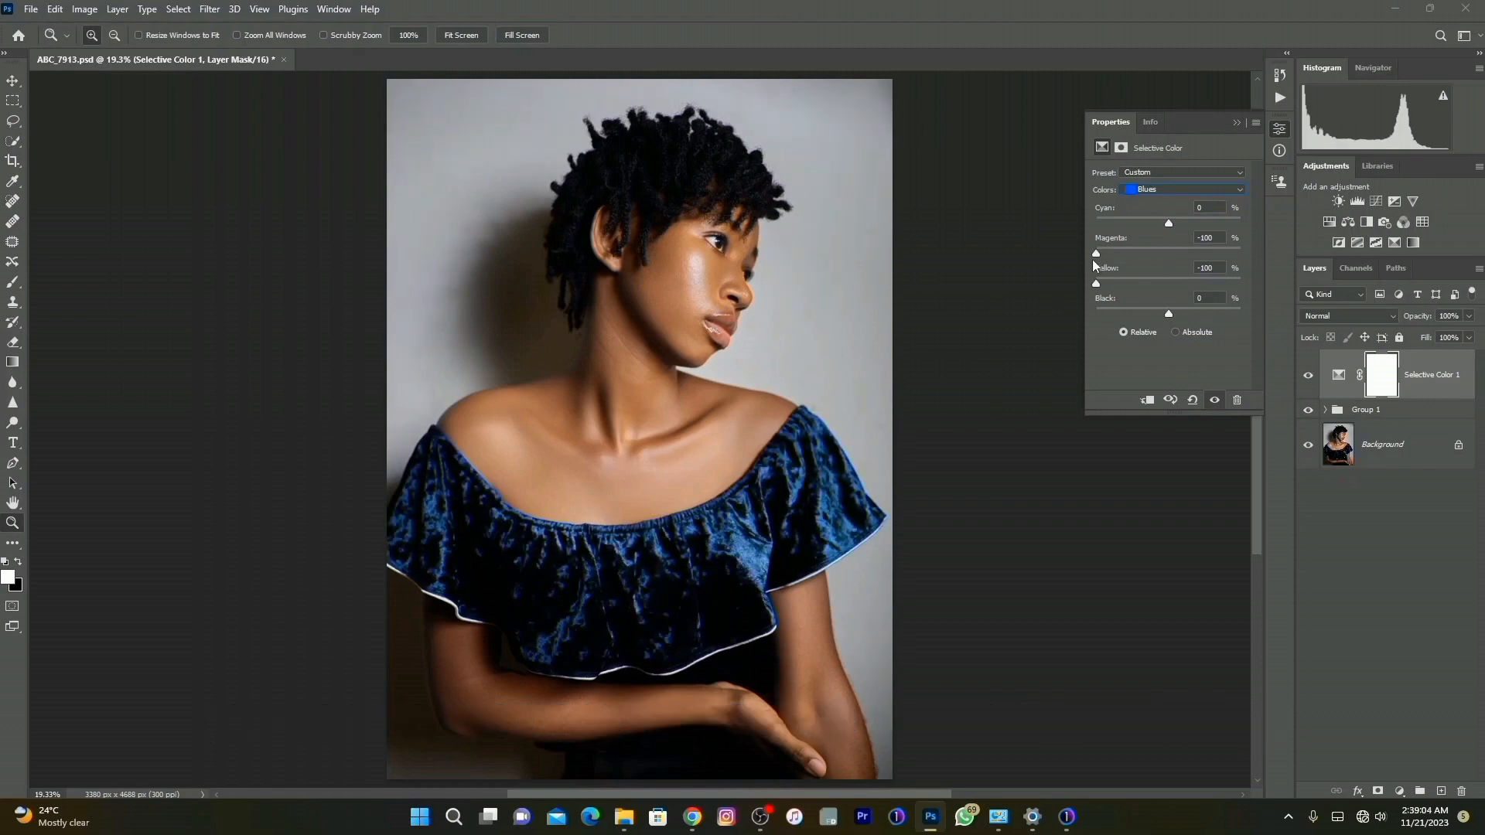
pyautogui.moveTo(1175, 221); pyautogui.dragTo(1246, 225)
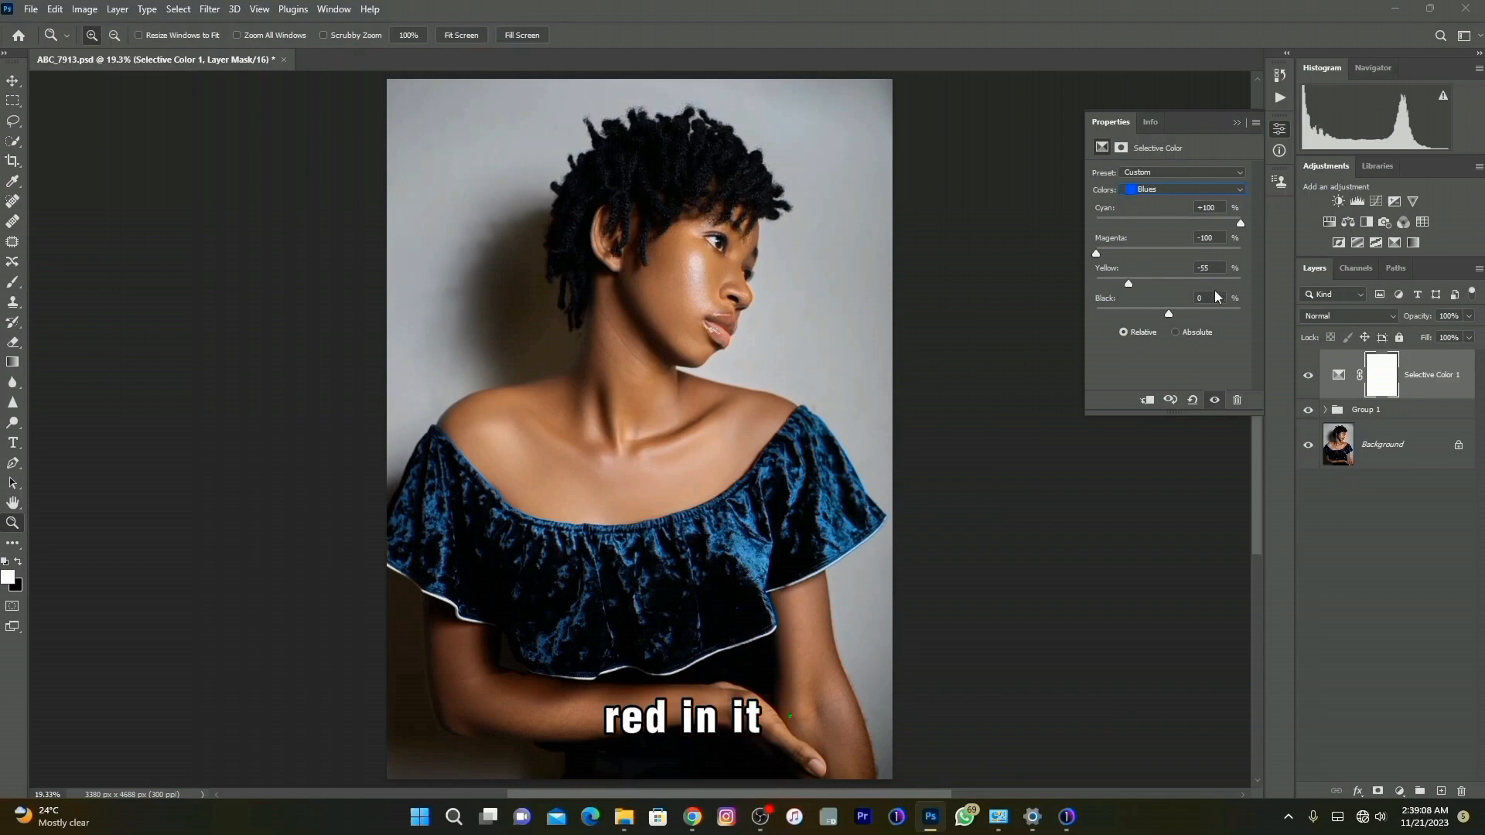
pyautogui.moveTo(1241, 283)
pyautogui.mouseDown()
pyautogui.moveTo(1009, 304)
pyautogui.moveTo(1222, 284)
pyautogui.mouseUp()
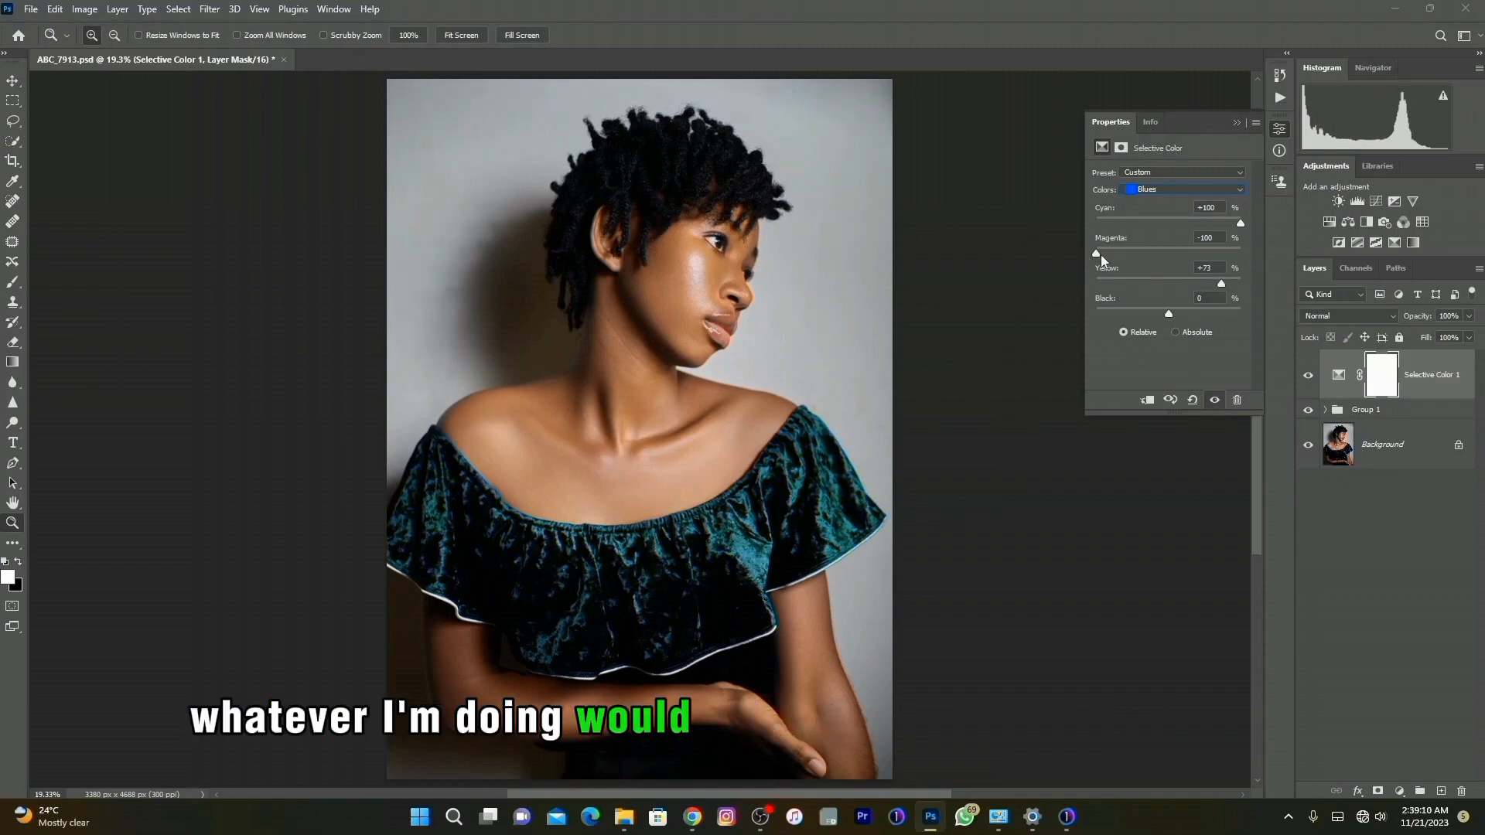
pyautogui.click(1129, 283)
pyautogui.moveTo(1096, 253); pyautogui.dragTo(1242, 252)
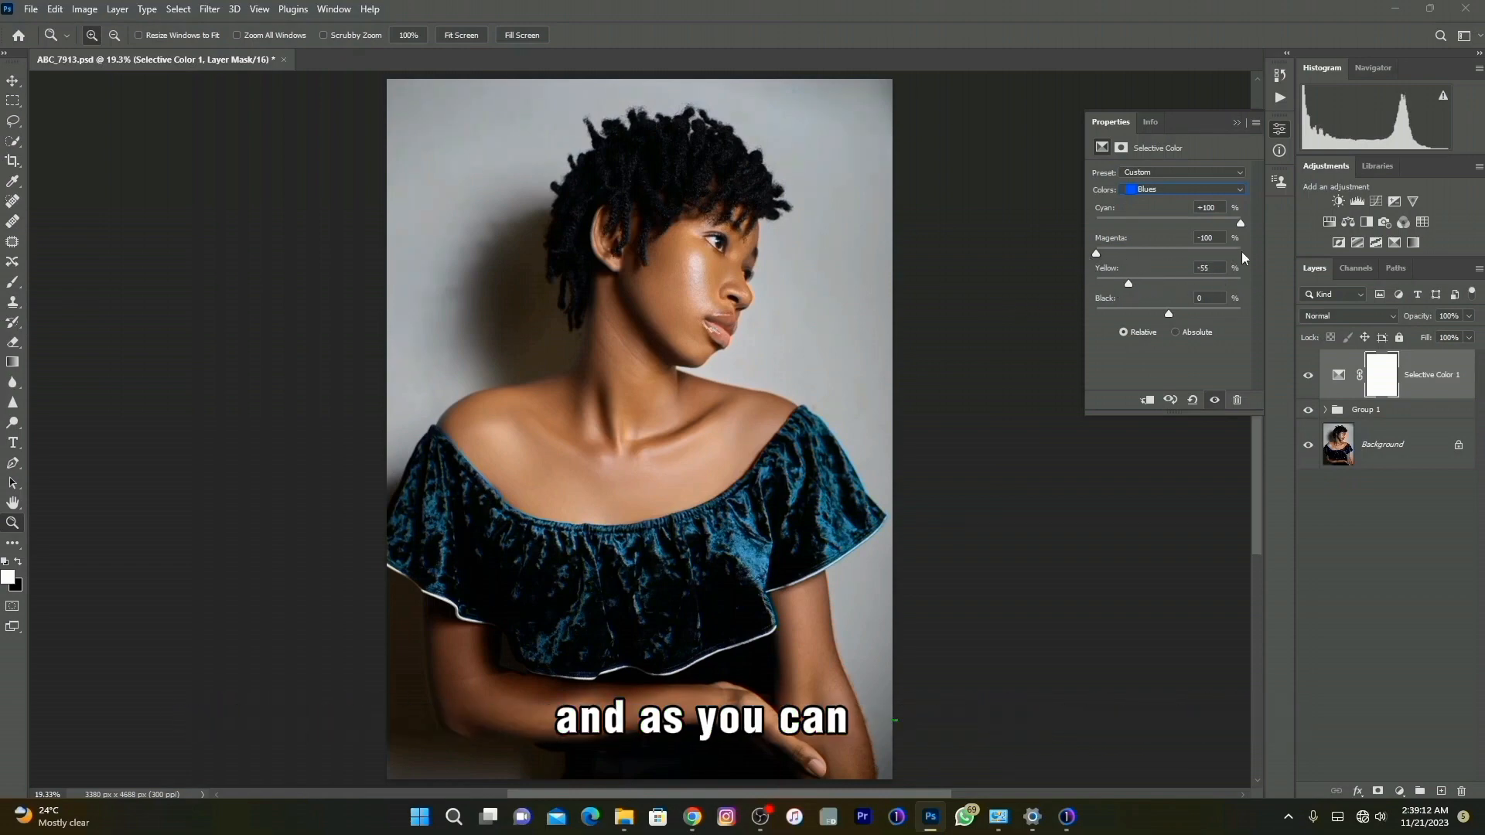
pyautogui.click(1199, 252)
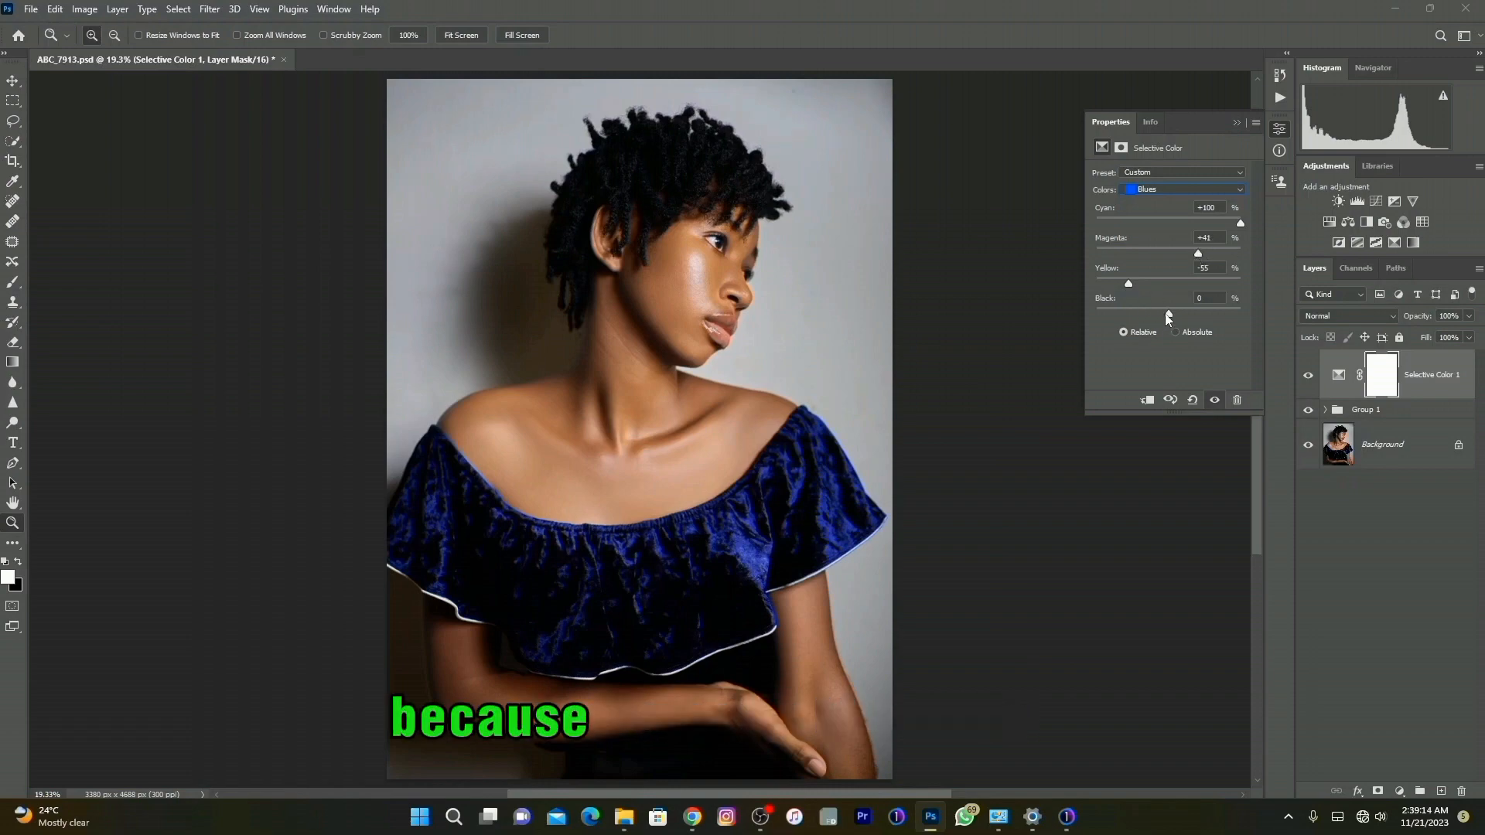
pyautogui.moveTo(1167, 313)
pyautogui.mouseDown()
pyautogui.moveTo(1136, 317)
pyautogui.moveTo(1152, 320)
pyautogui.mouseUp()
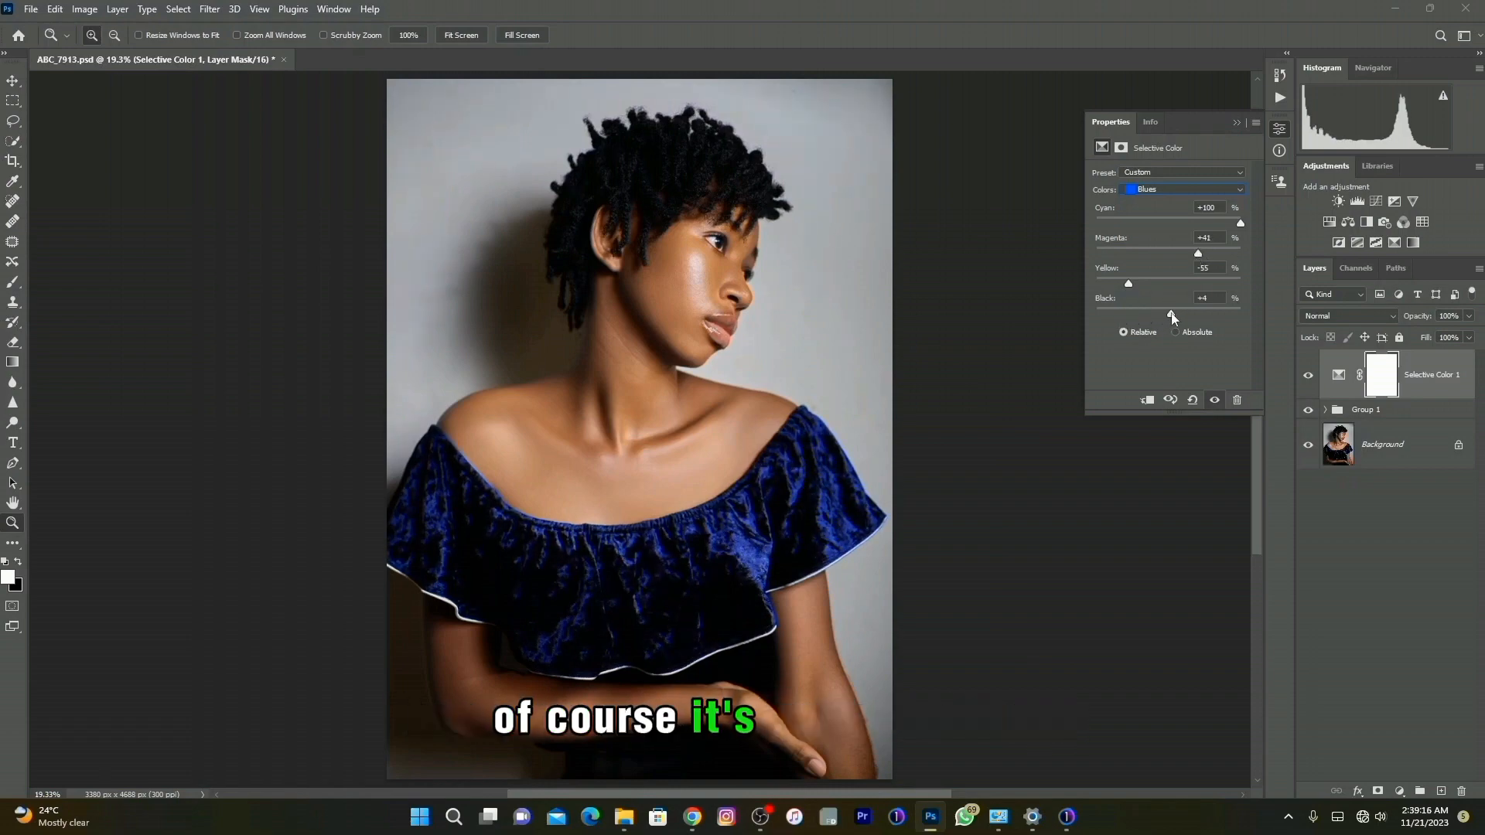
pyautogui.click(1144, 284)
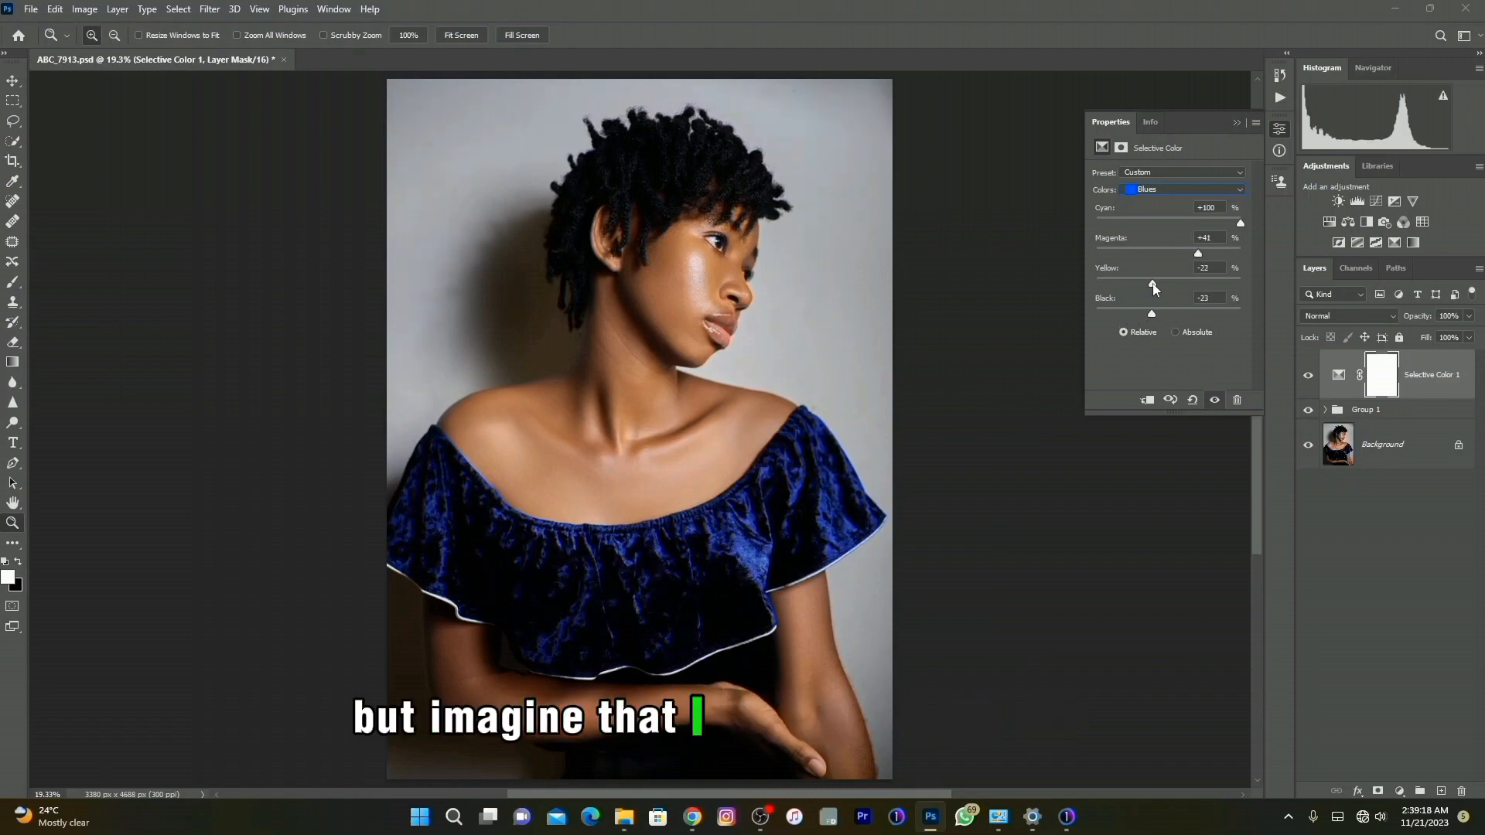
# Compare the lips and face close up with the Selective Color 1 layer hidden and shown, leaving the layer visible
pyautogui.click(1308, 377)
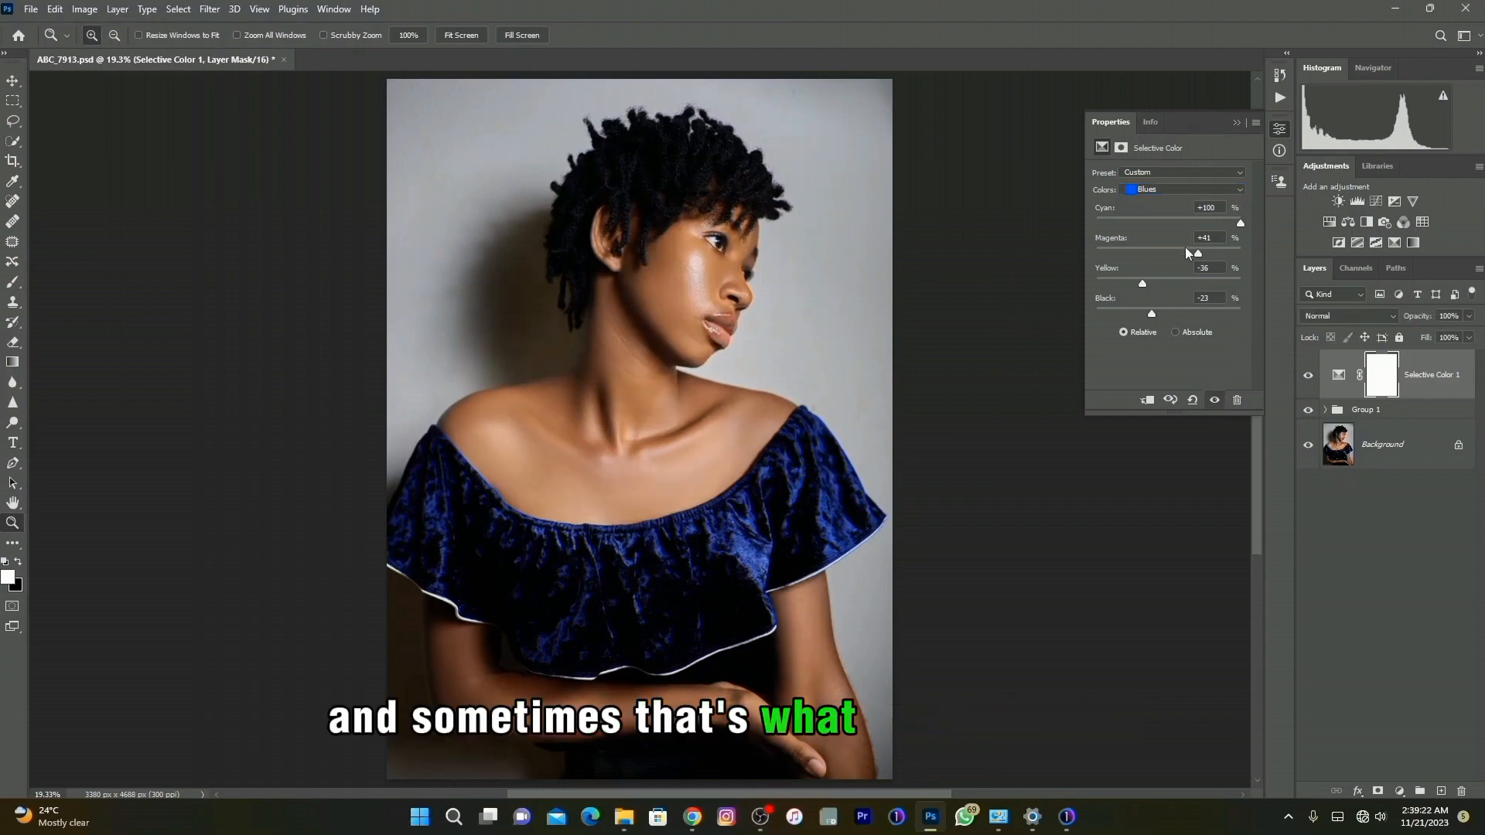
pyautogui.click(720, 292)
pyautogui.rightClick(750, 394)
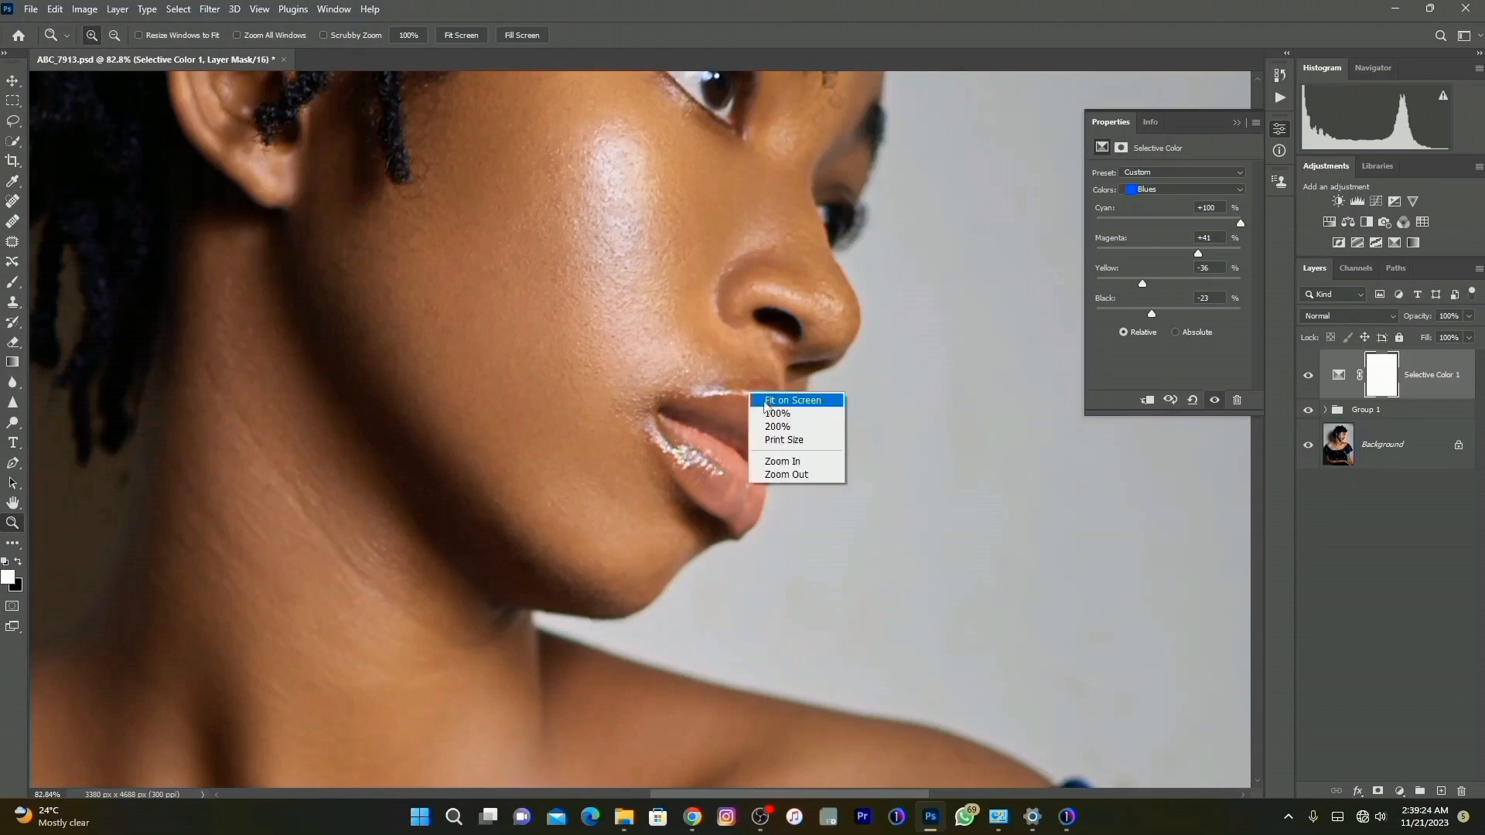
pyautogui.click(783, 400)
pyautogui.hotkey('ctrl', ',')
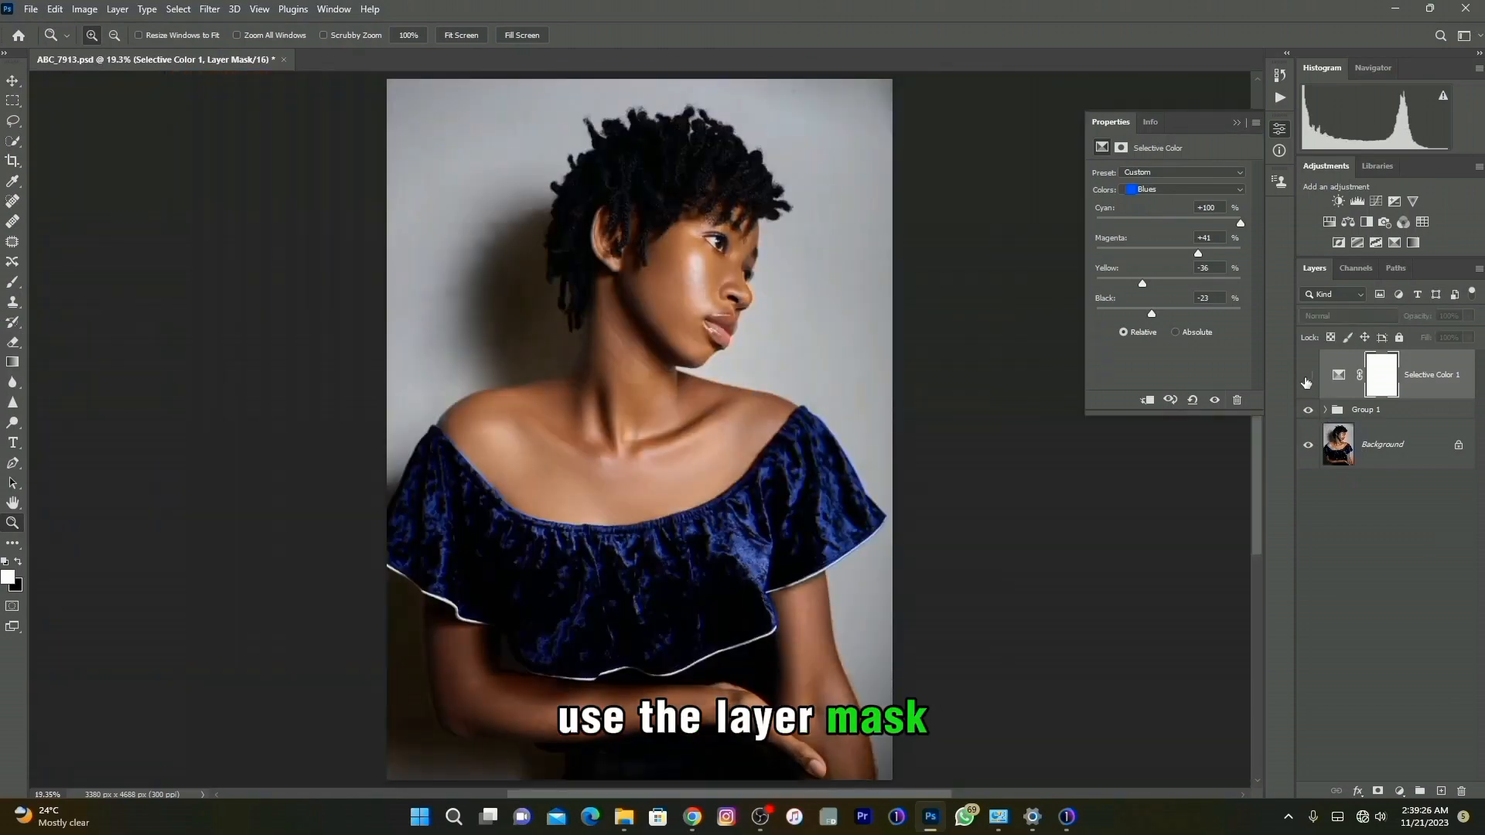
pyautogui.click(733, 223)
pyautogui.rightClick(791, 529)
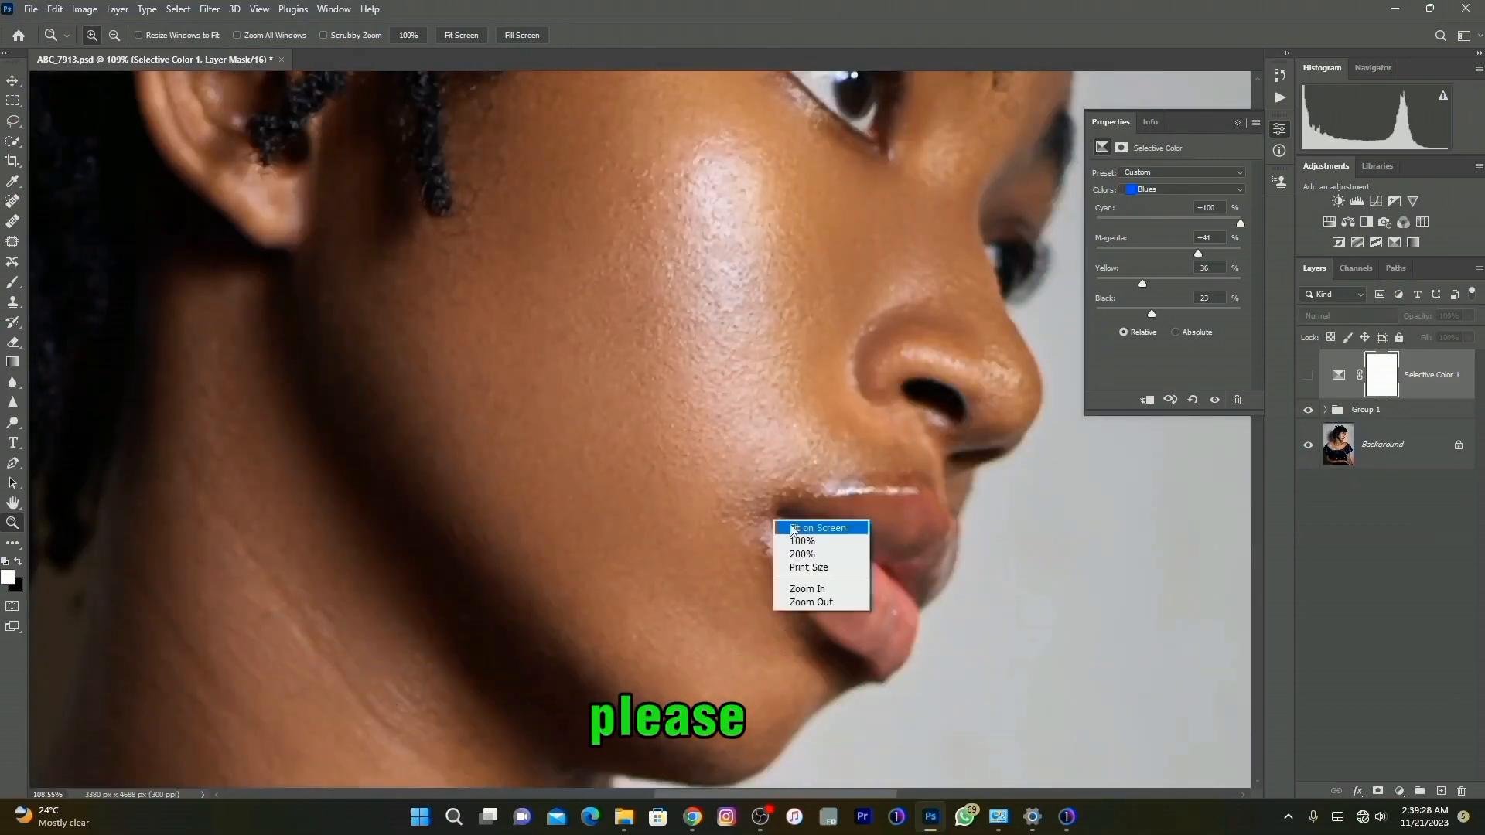
pyautogui.click(792, 530)
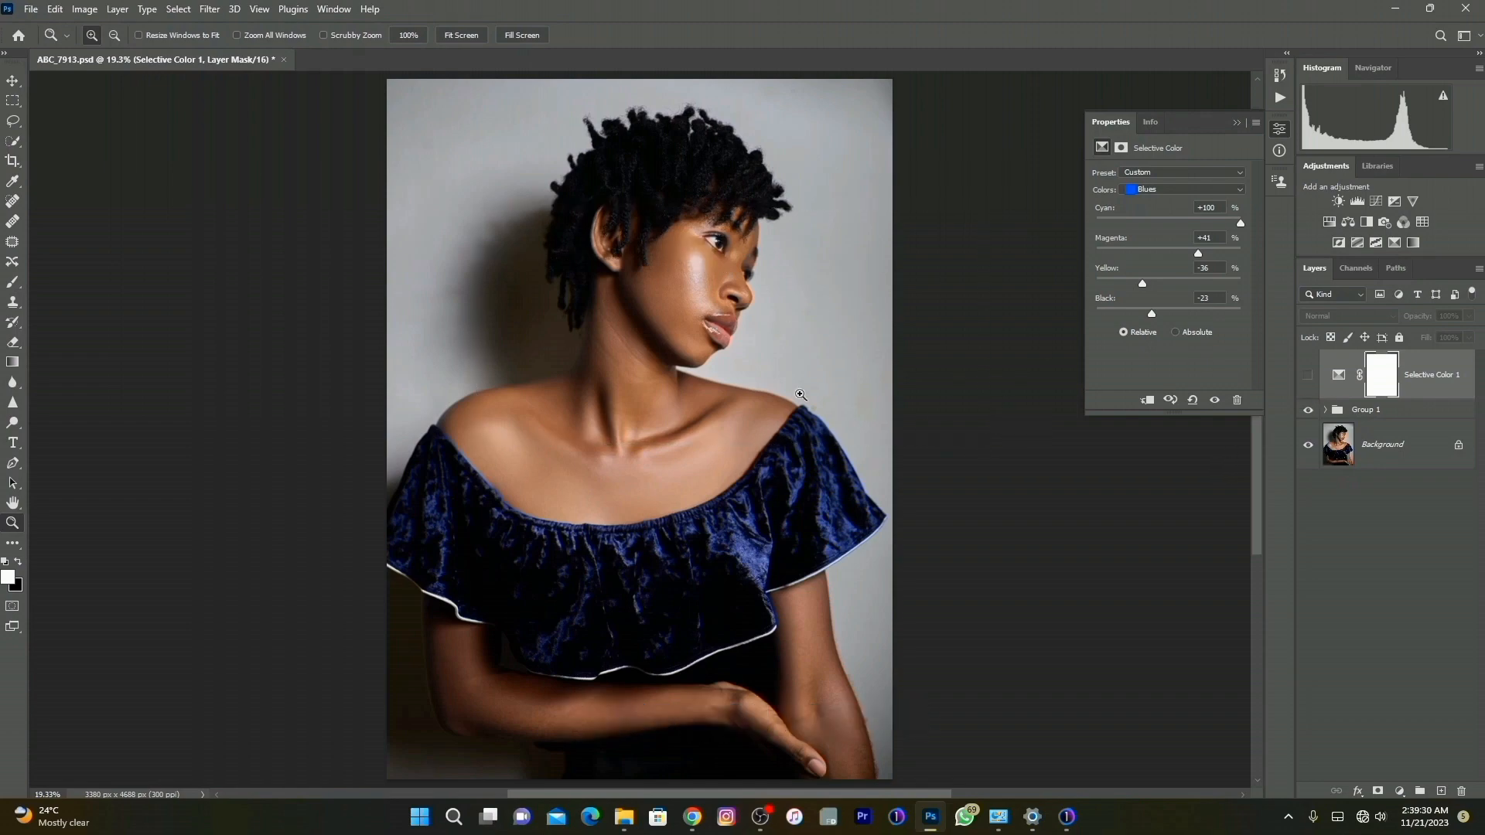
pyautogui.click(704, 282)
pyautogui.click(1308, 375)
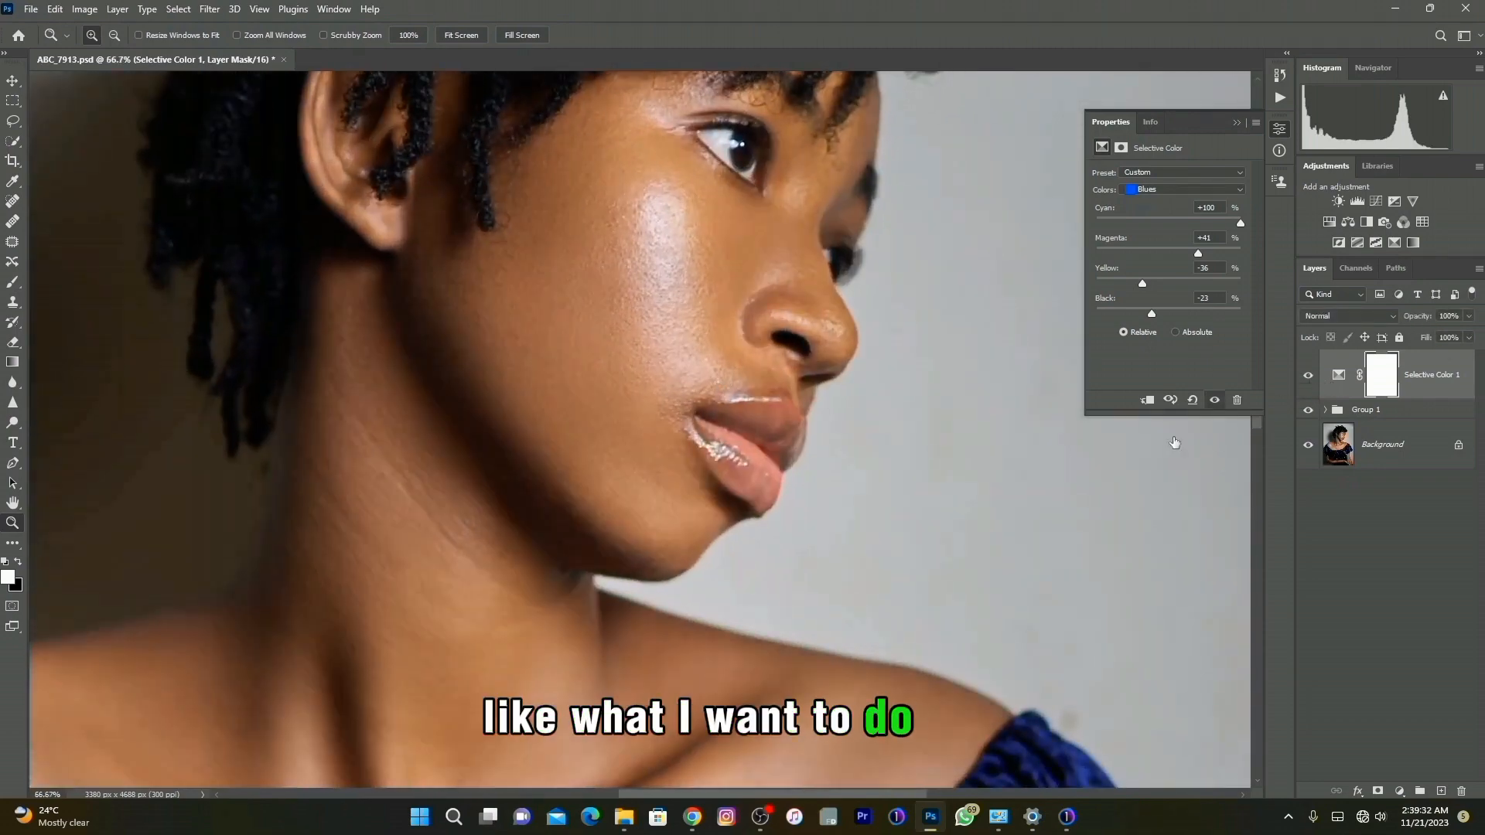
# Paint black over the lips on the Selective Color 1 layer mask with a 90 px brush to restore their original colour
pyautogui.click(12, 120)
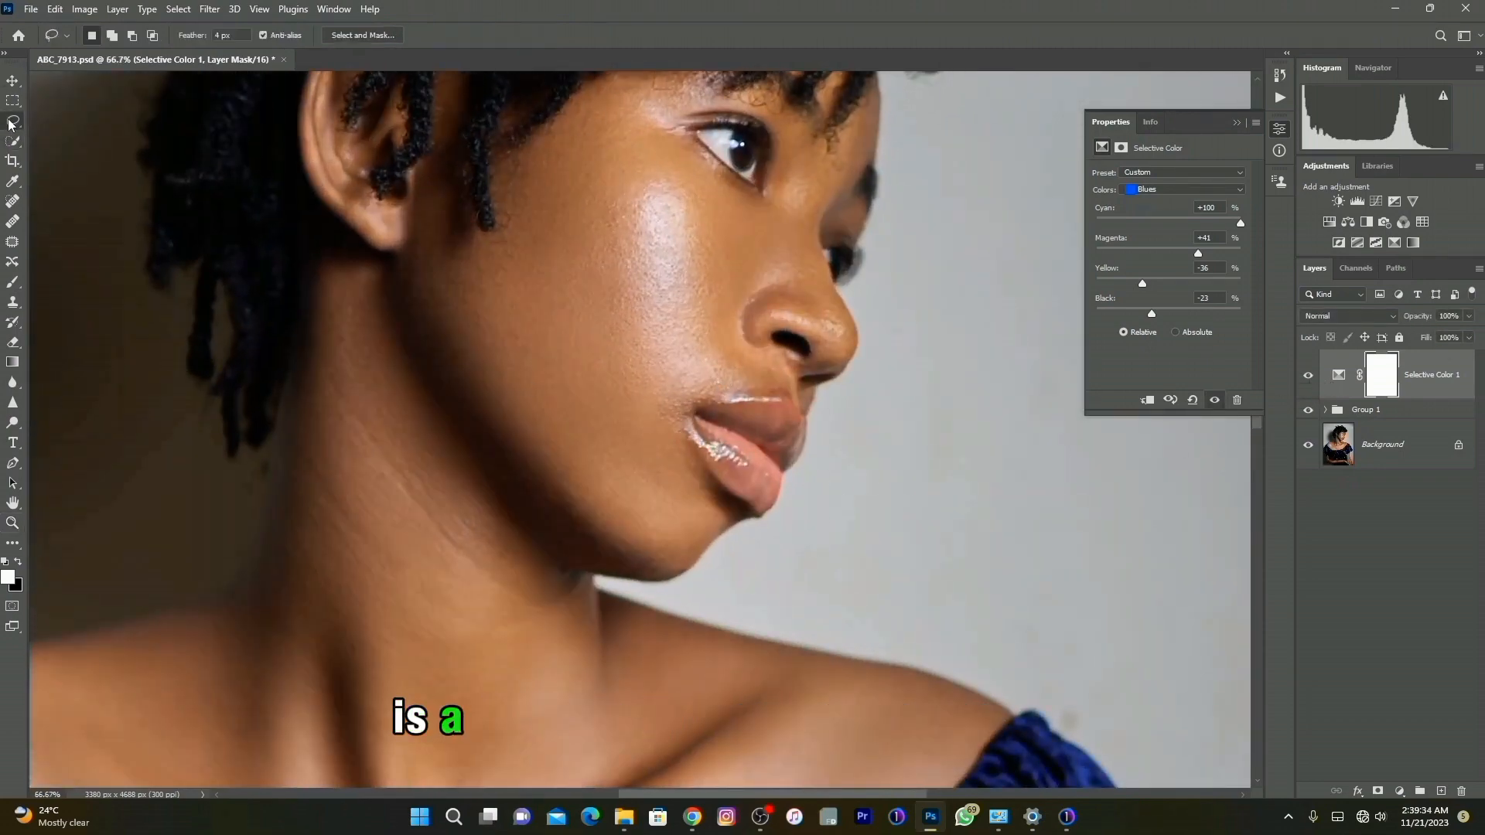
pyautogui.click(12, 282)
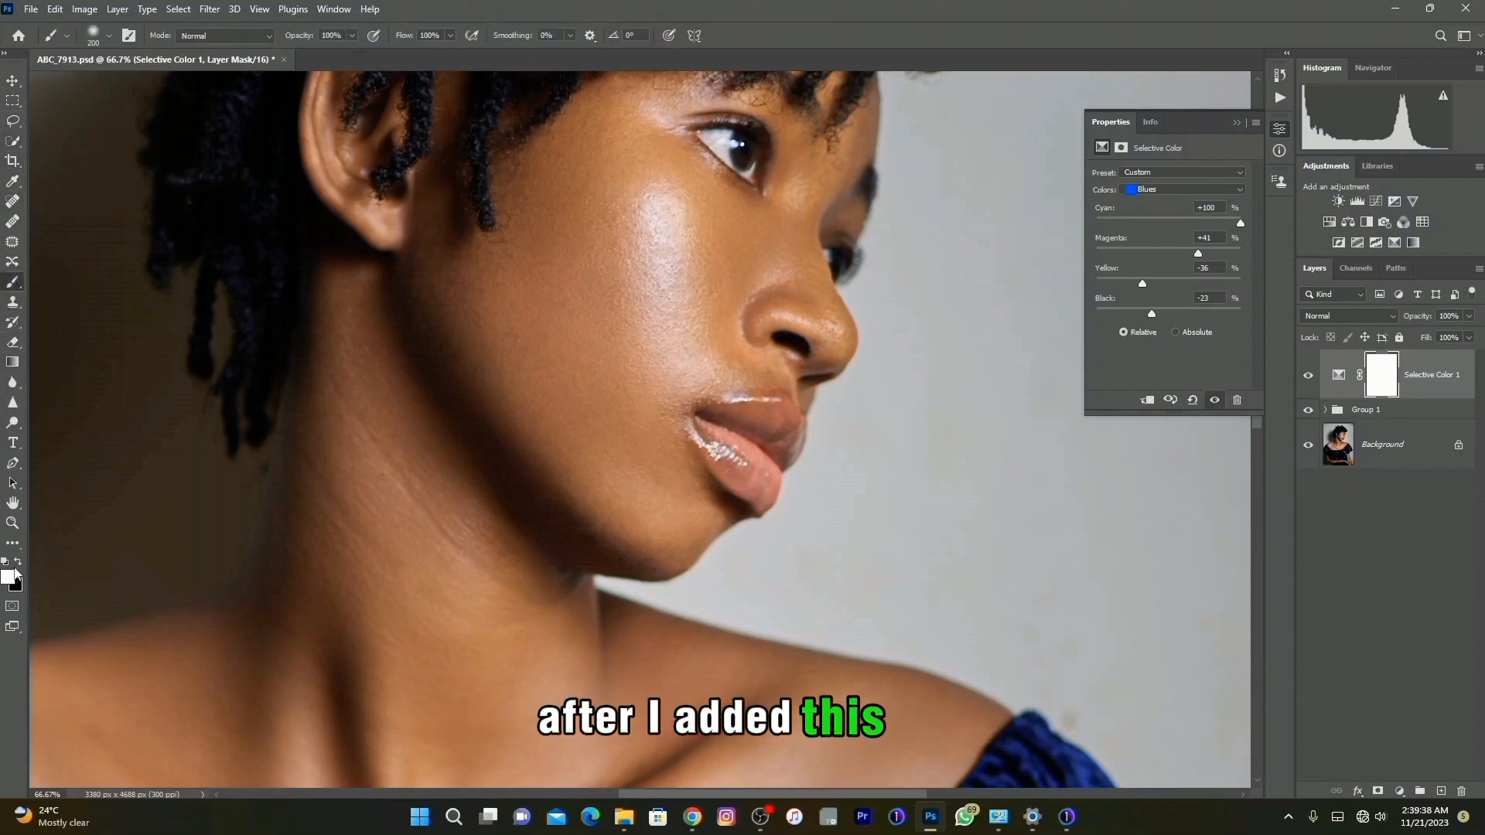
pyautogui.press('x')
pyautogui.press('[')
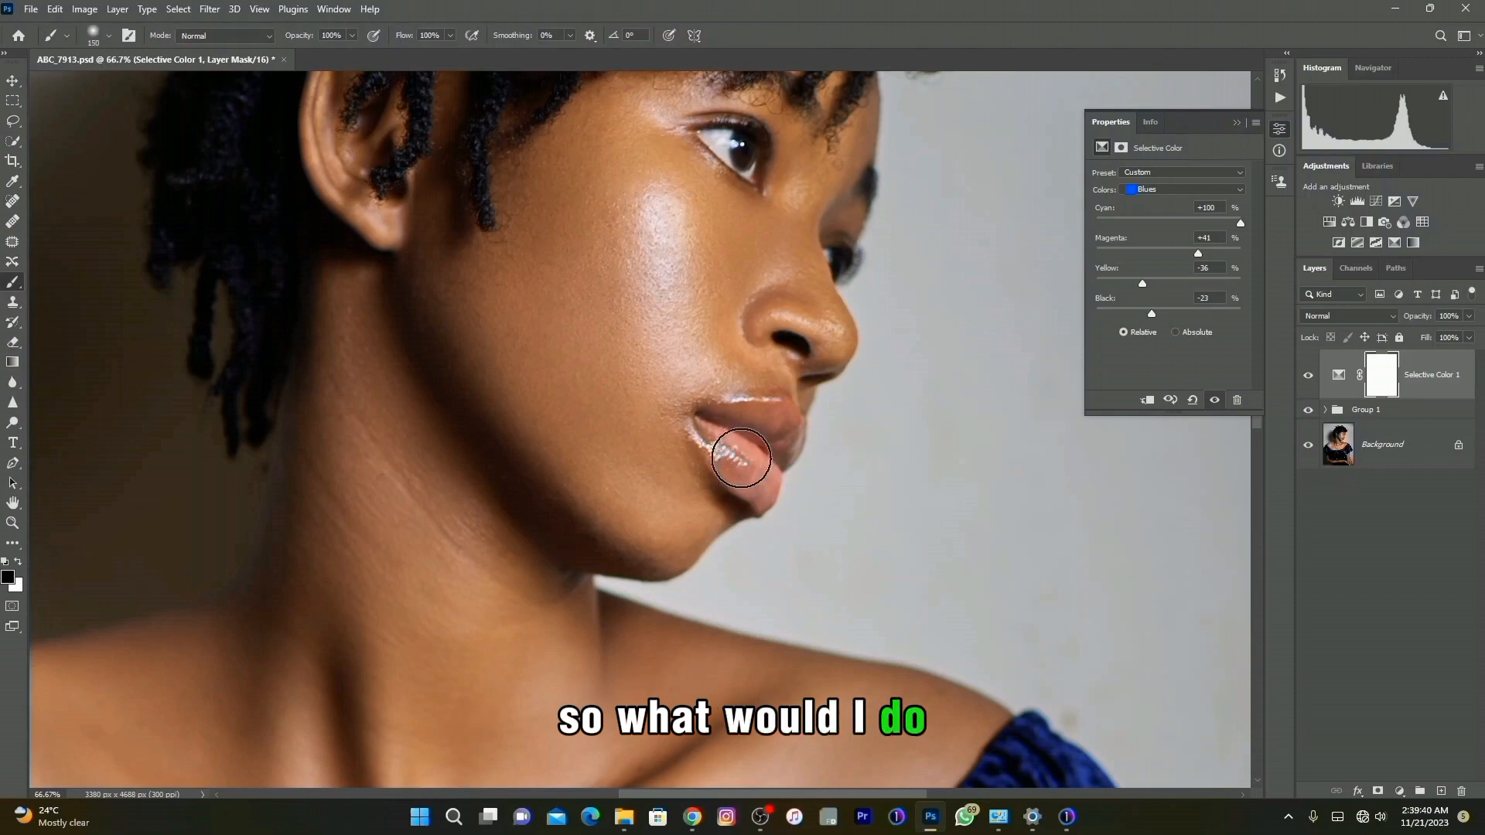
pyautogui.press('[')
pyautogui.press('[')
pyautogui.press('[')
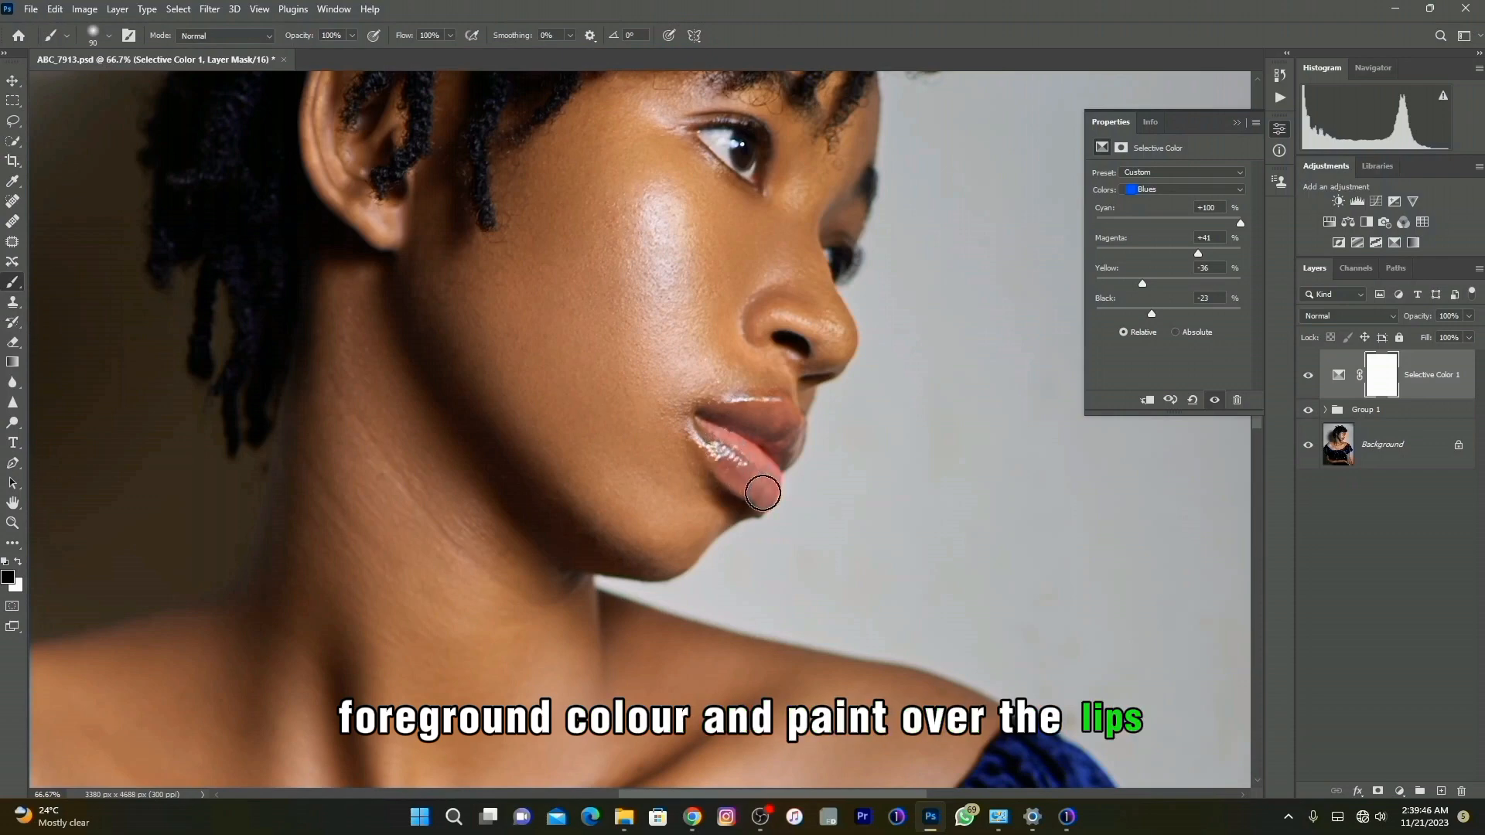
pyautogui.moveTo(724, 440)
pyautogui.mouseDown()
pyautogui.moveTo(760, 461)
pyautogui.moveTo(756, 413)
pyautogui.mouseUp()
# Compare the whole portrait with and without the masked Selective Color 1 layer, leaving it visible
pyautogui.click(13, 523)
pyautogui.rightClick(973, 393)
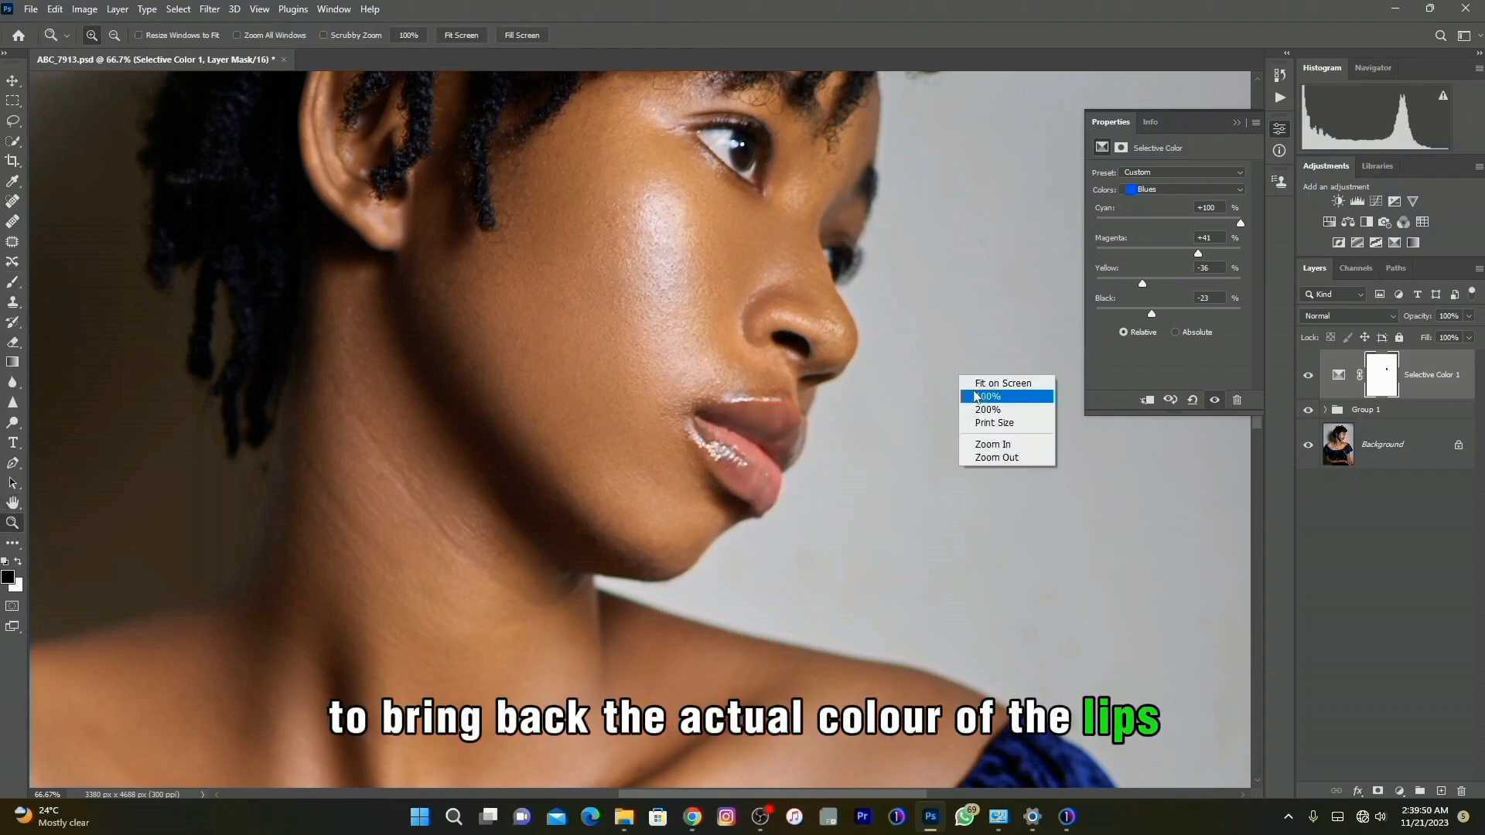
pyautogui.click(1003, 412)
pyautogui.click(1015, 399)
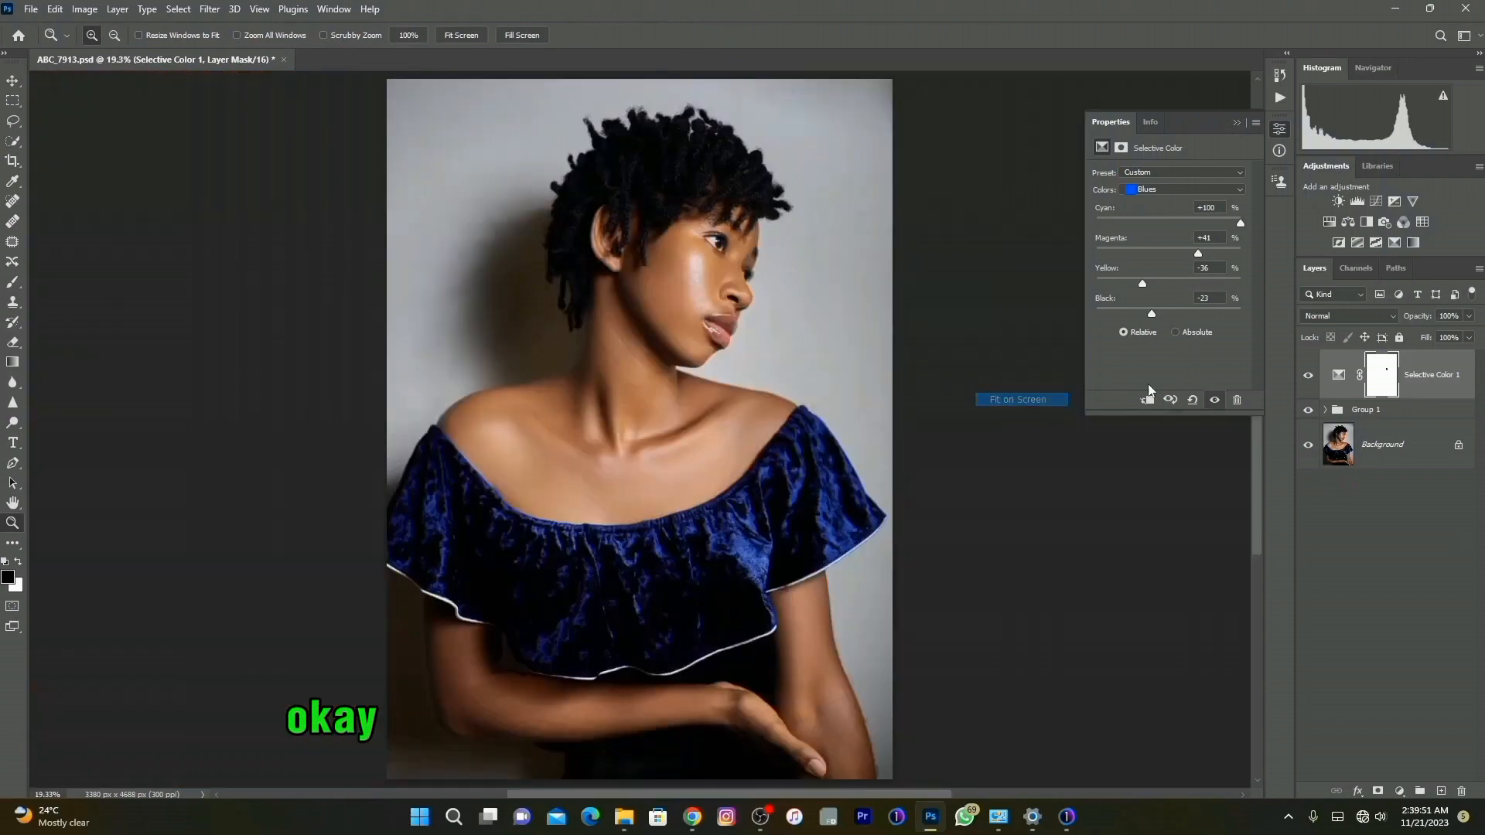
pyautogui.click(1309, 376)
pyautogui.click(1309, 376)
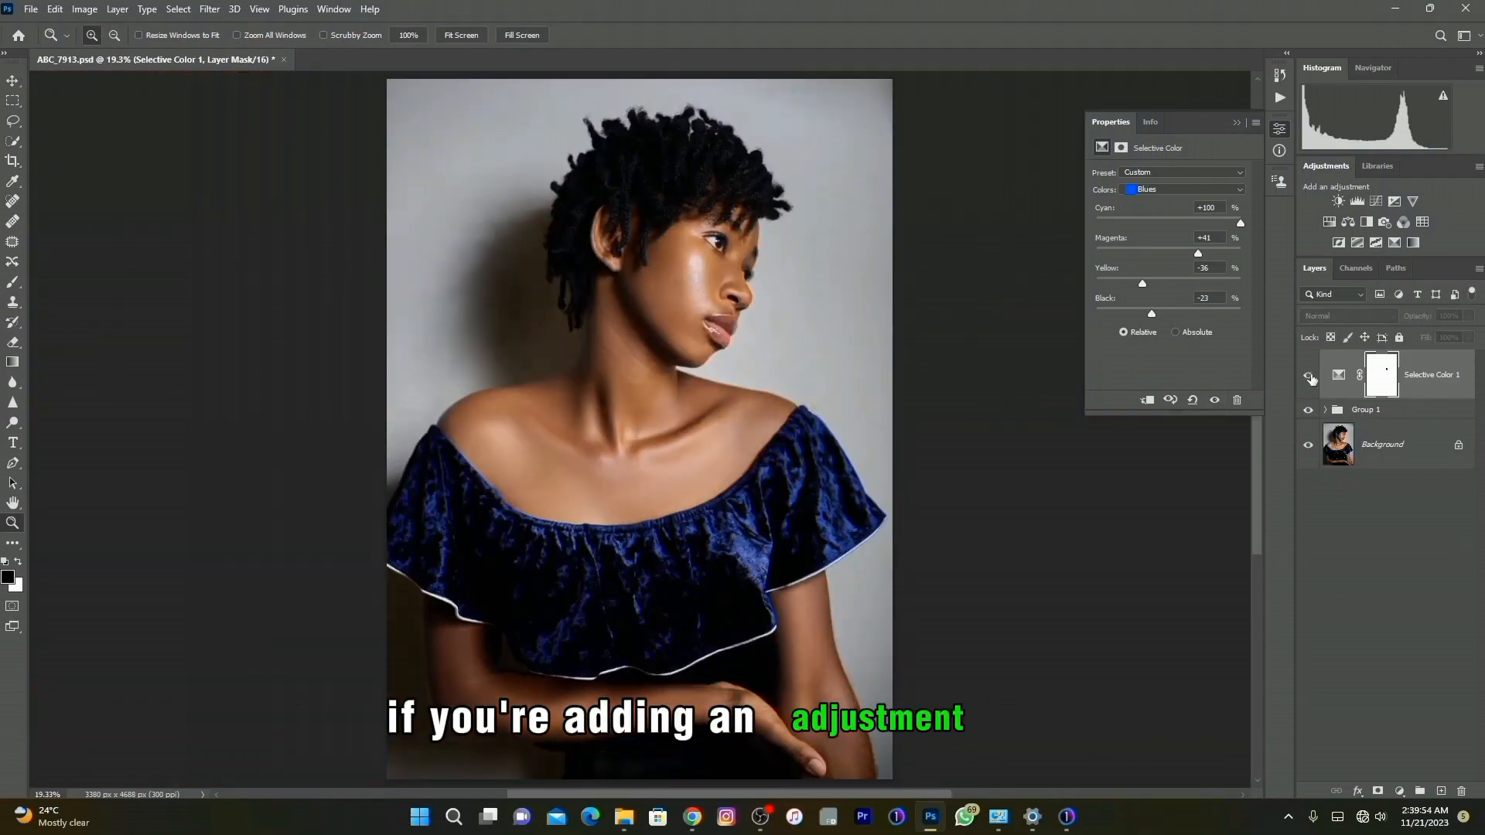
pyautogui.click(1309, 377)
pyautogui.click(1309, 376)
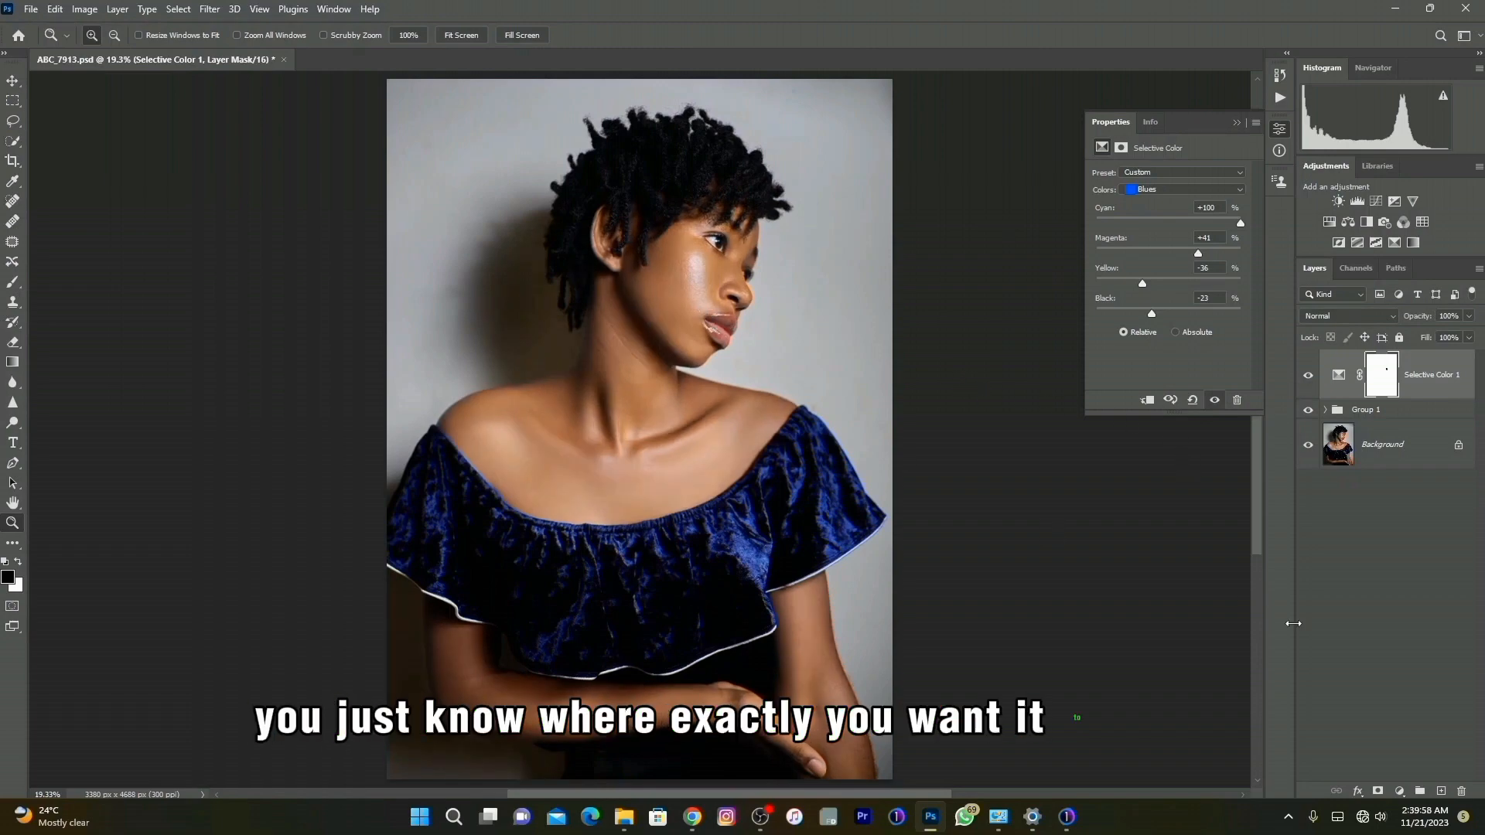
# Add a second Selective Color adjustment layer on top and set Black to +8 for the Blacks range
pyautogui.click(1383, 709)
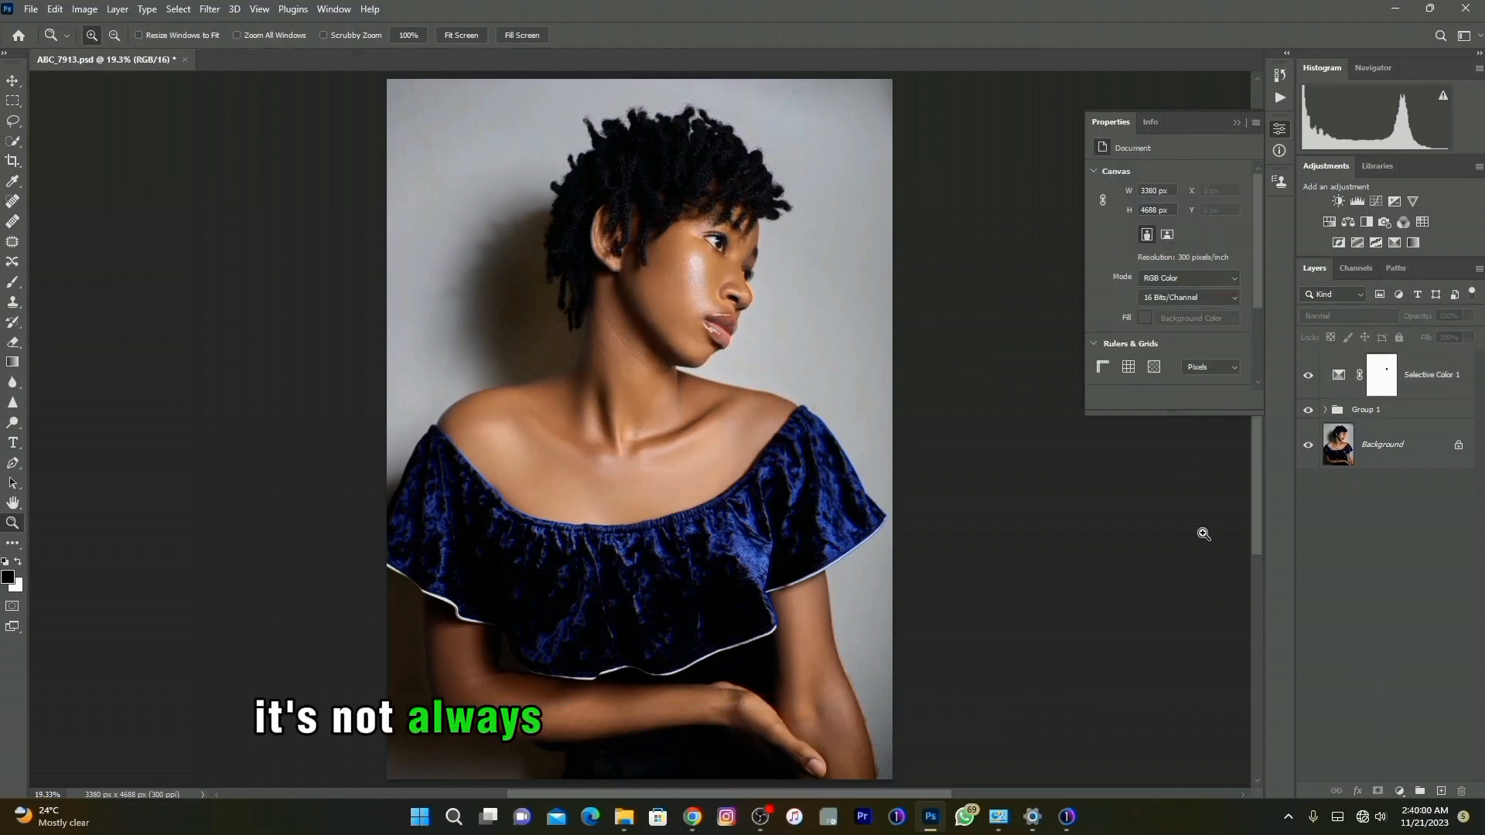
pyautogui.click(1400, 790)
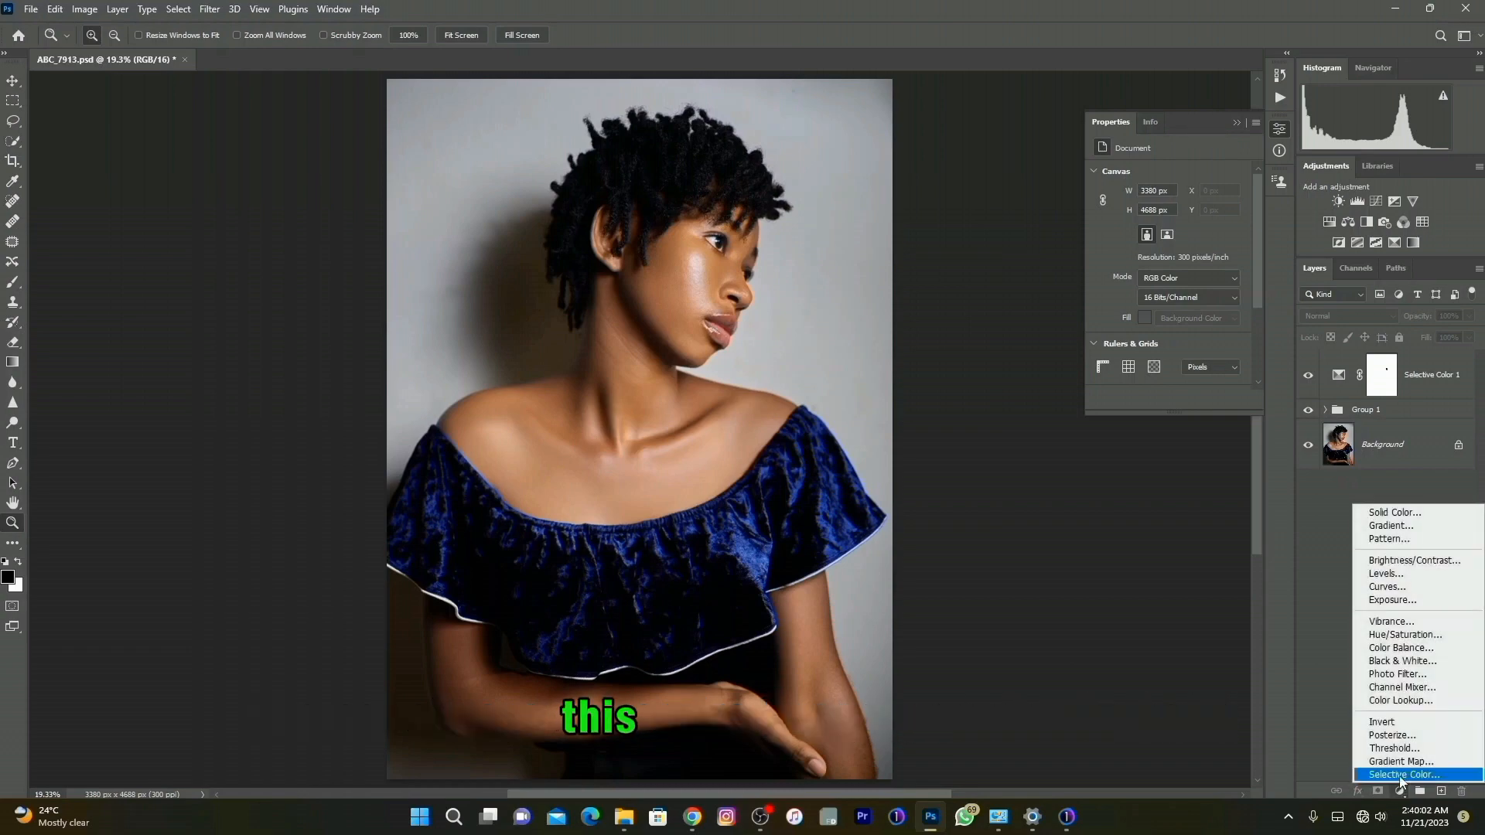
pyautogui.click(1416, 778)
pyautogui.click(1145, 192)
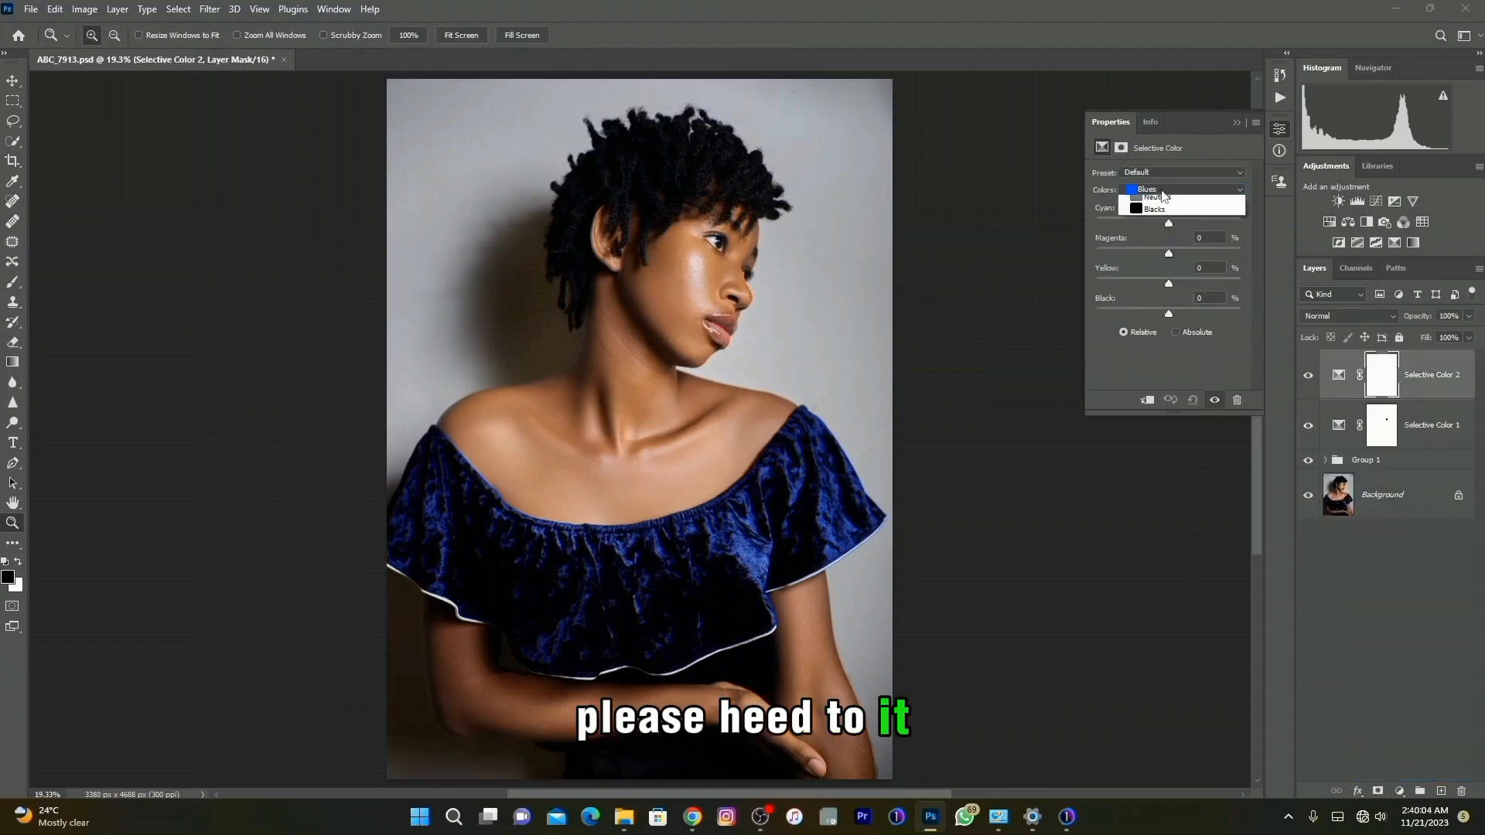
pyautogui.click(1167, 304)
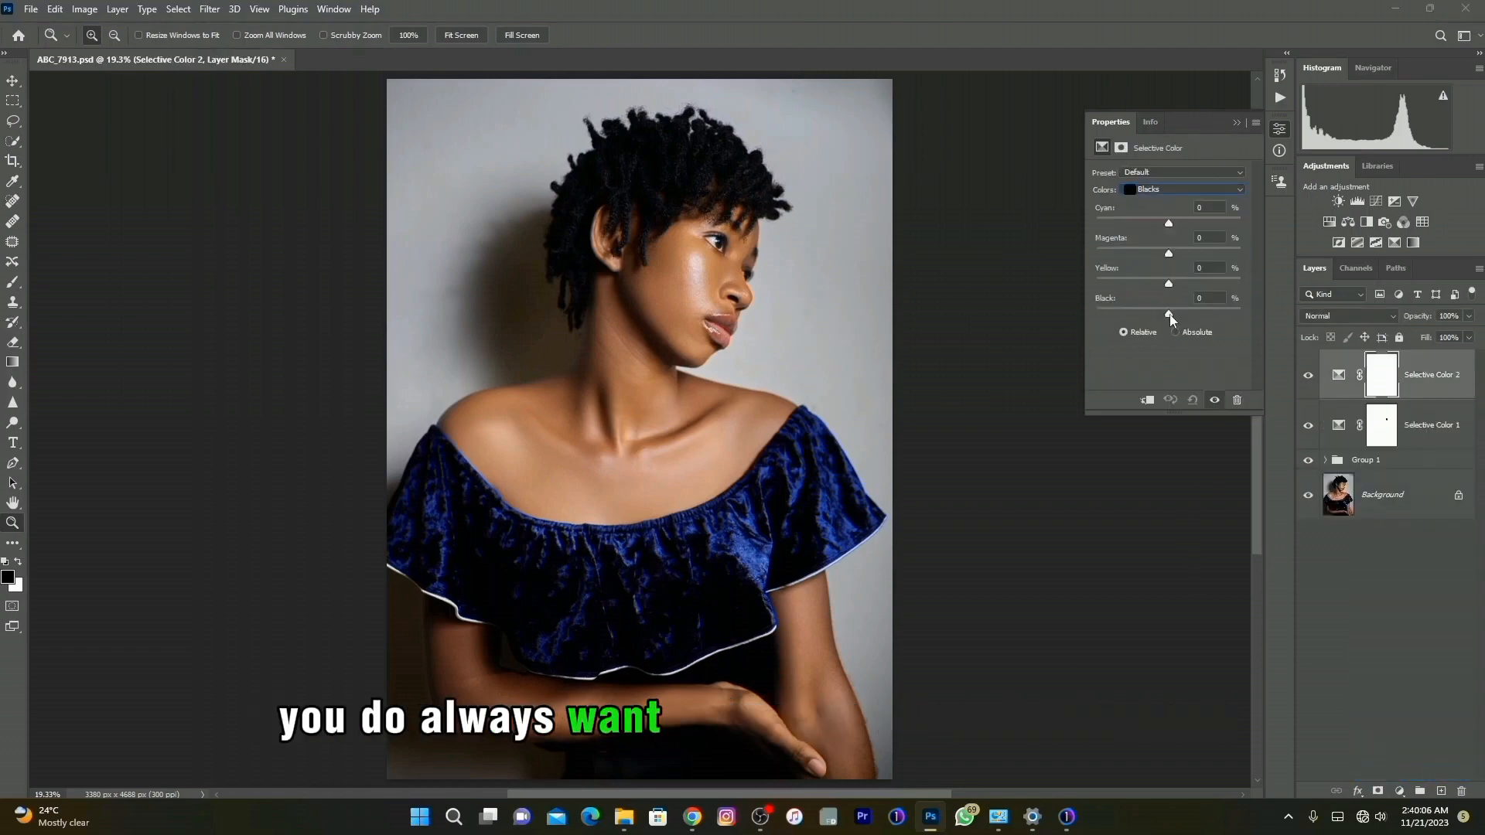
pyautogui.moveTo(1172, 317); pyautogui.dragTo(1175, 318)
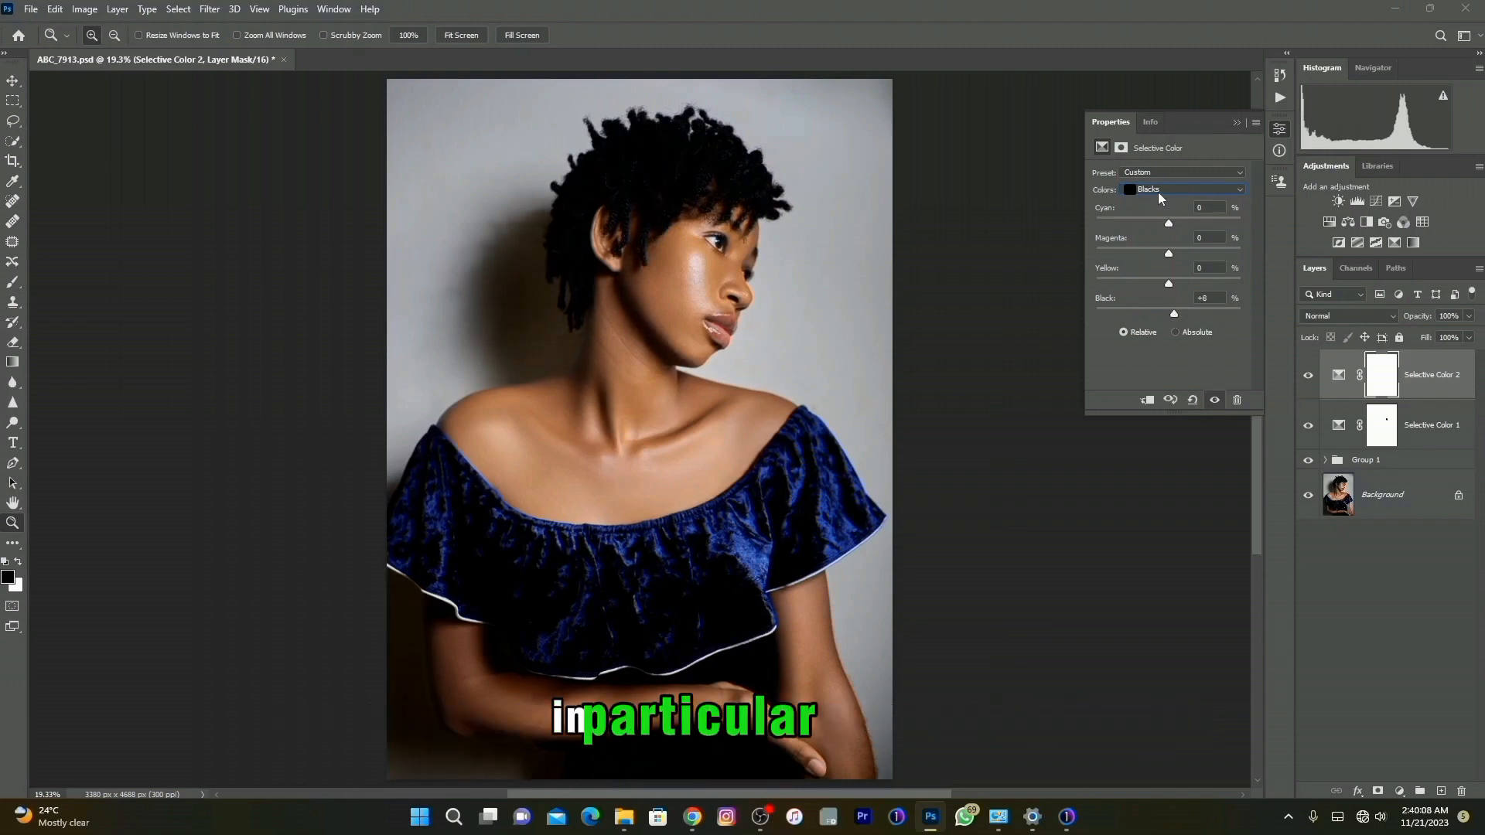
# Set Black to -7 for the Whites range in the second Selective Color adjustment
pyautogui.click(1159, 189)
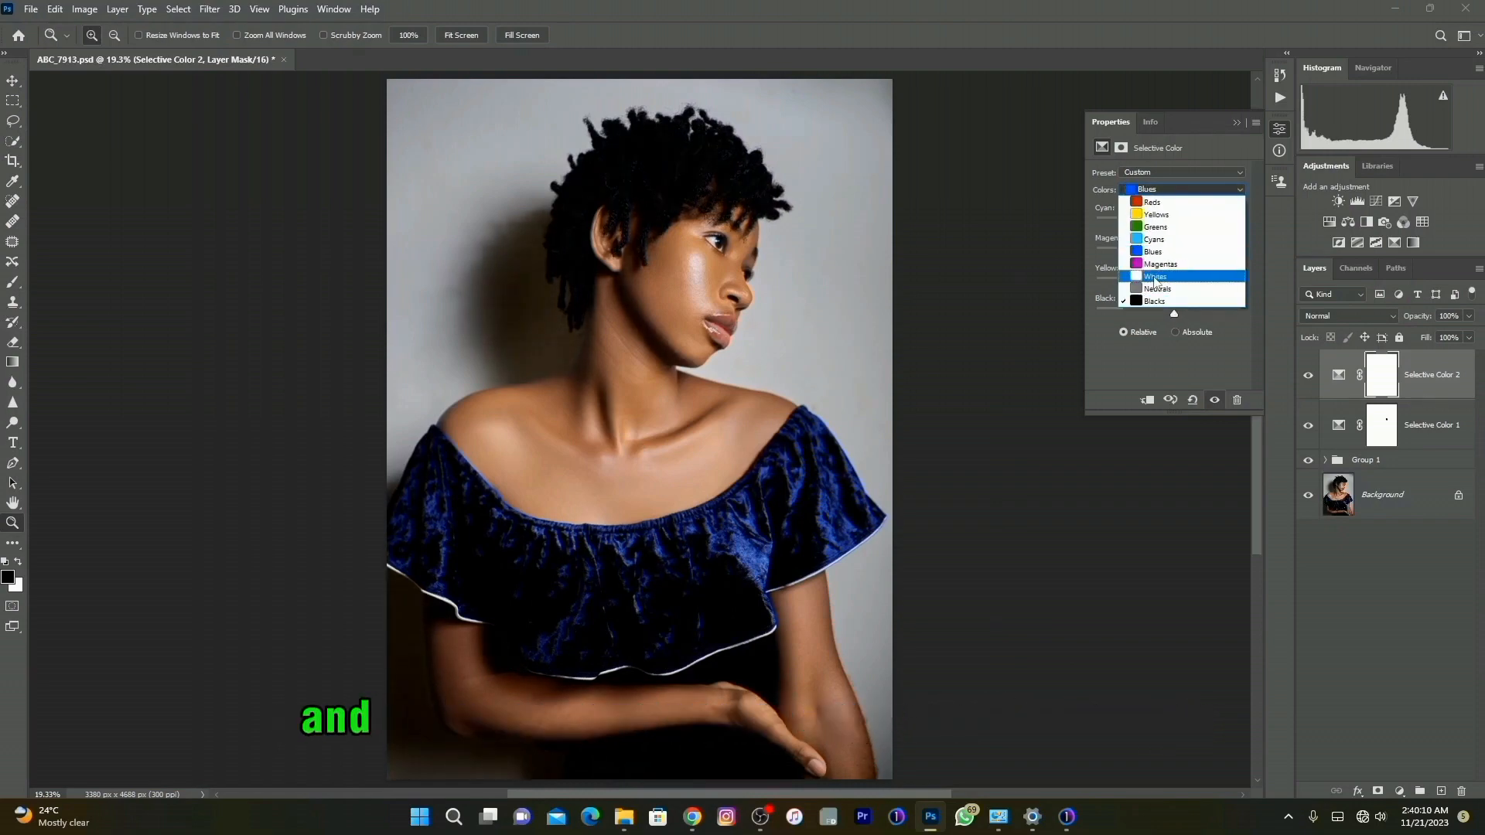
pyautogui.click(1155, 279)
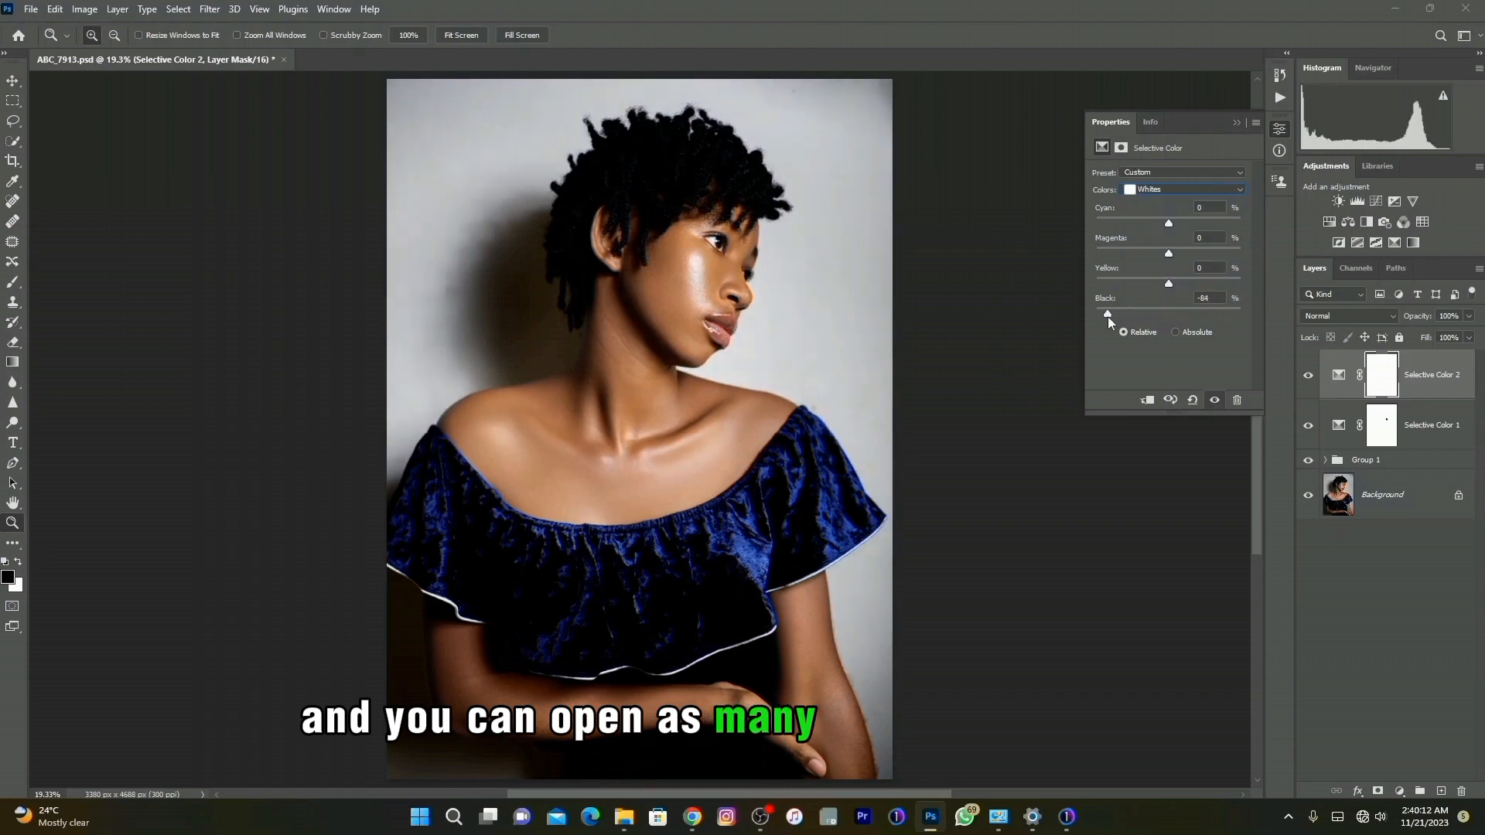
pyautogui.moveTo(1108, 317); pyautogui.dragTo(1166, 306)
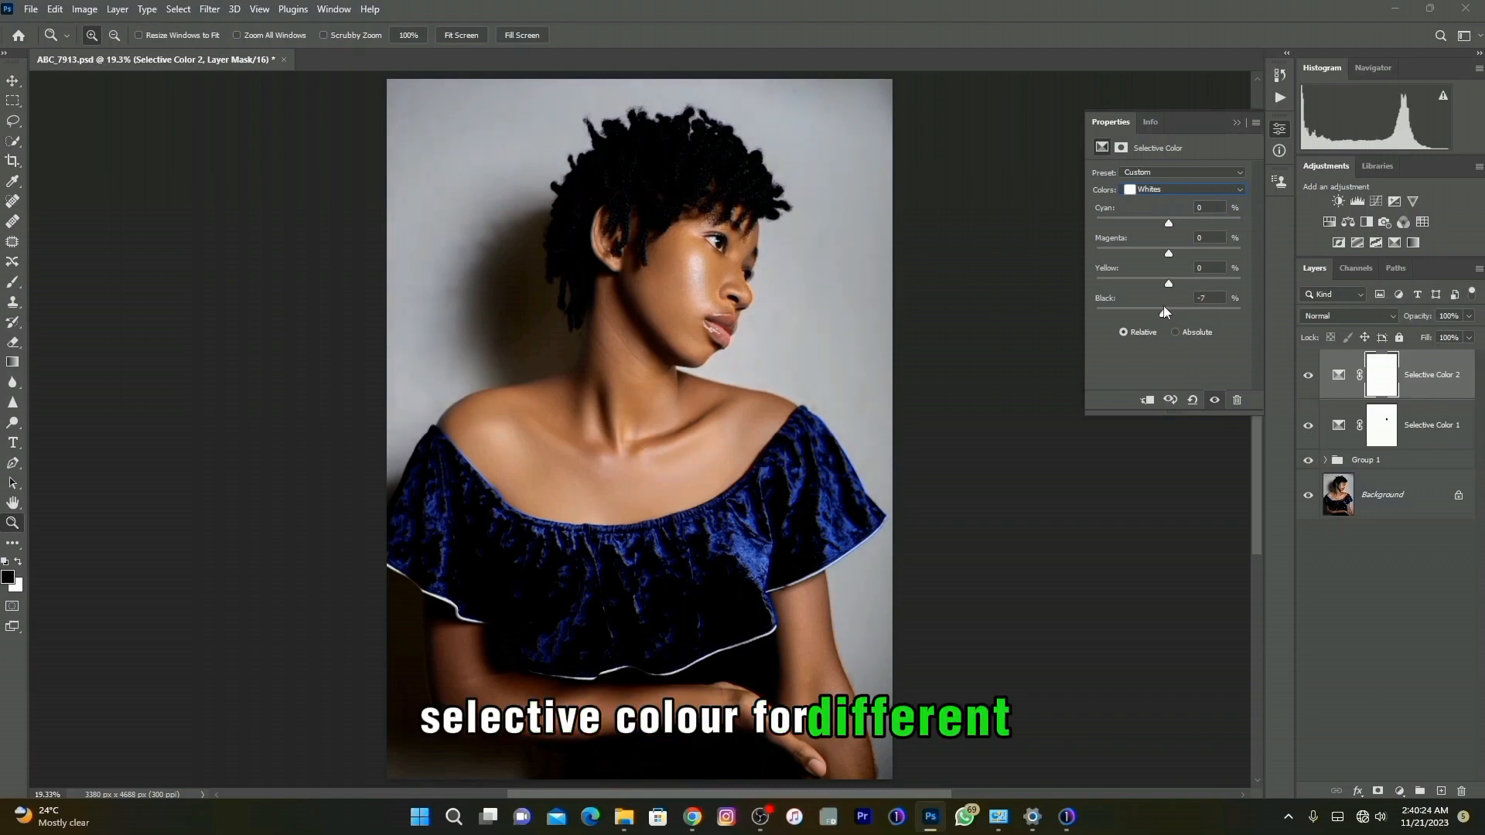
# Compare the image with and without the Selective Color 2 layer, leaving it visible
pyautogui.click(1309, 377)
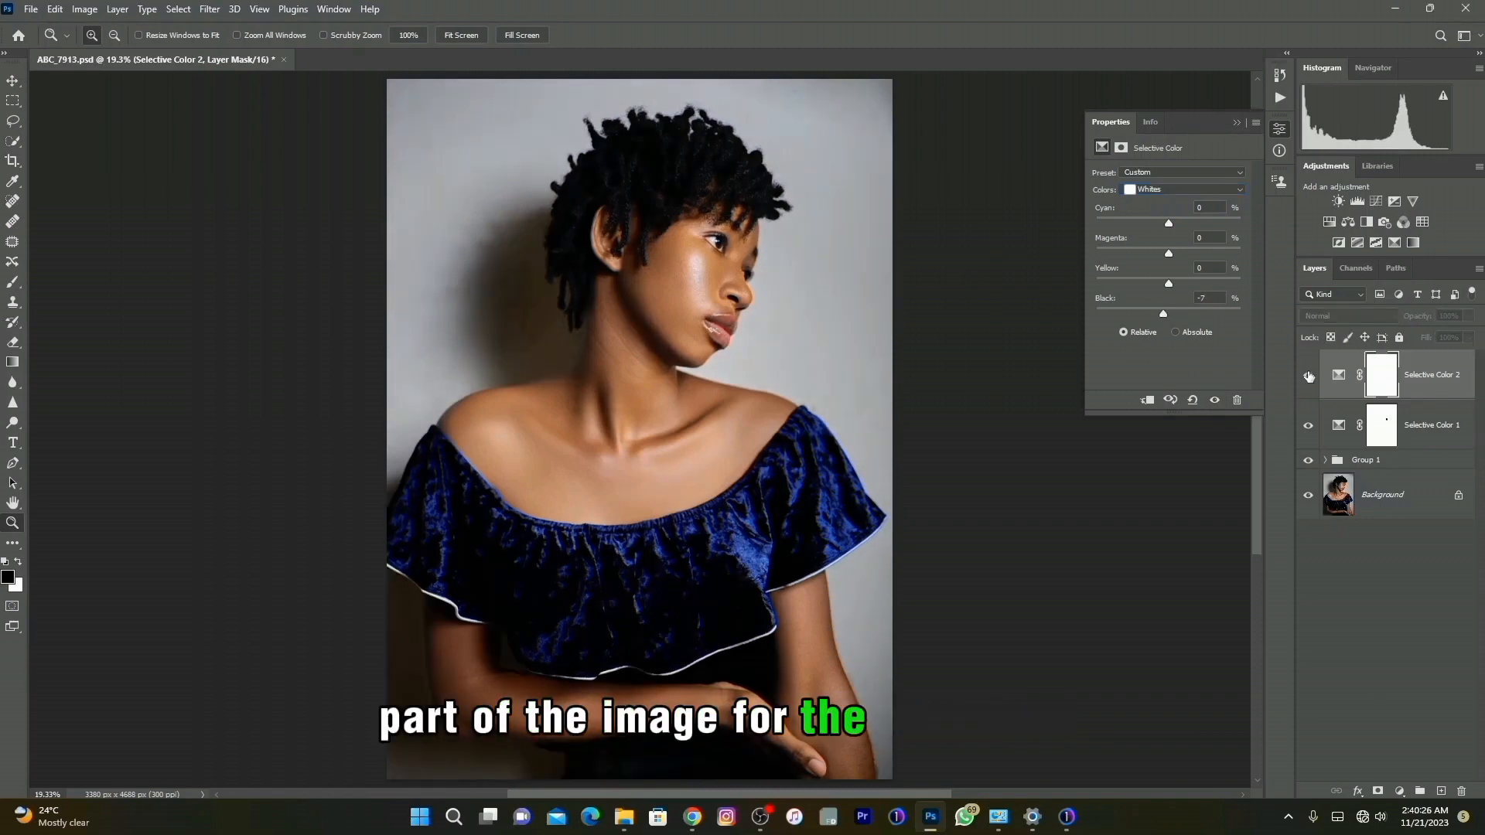
pyautogui.click(1309, 377)
pyautogui.click(1309, 377)
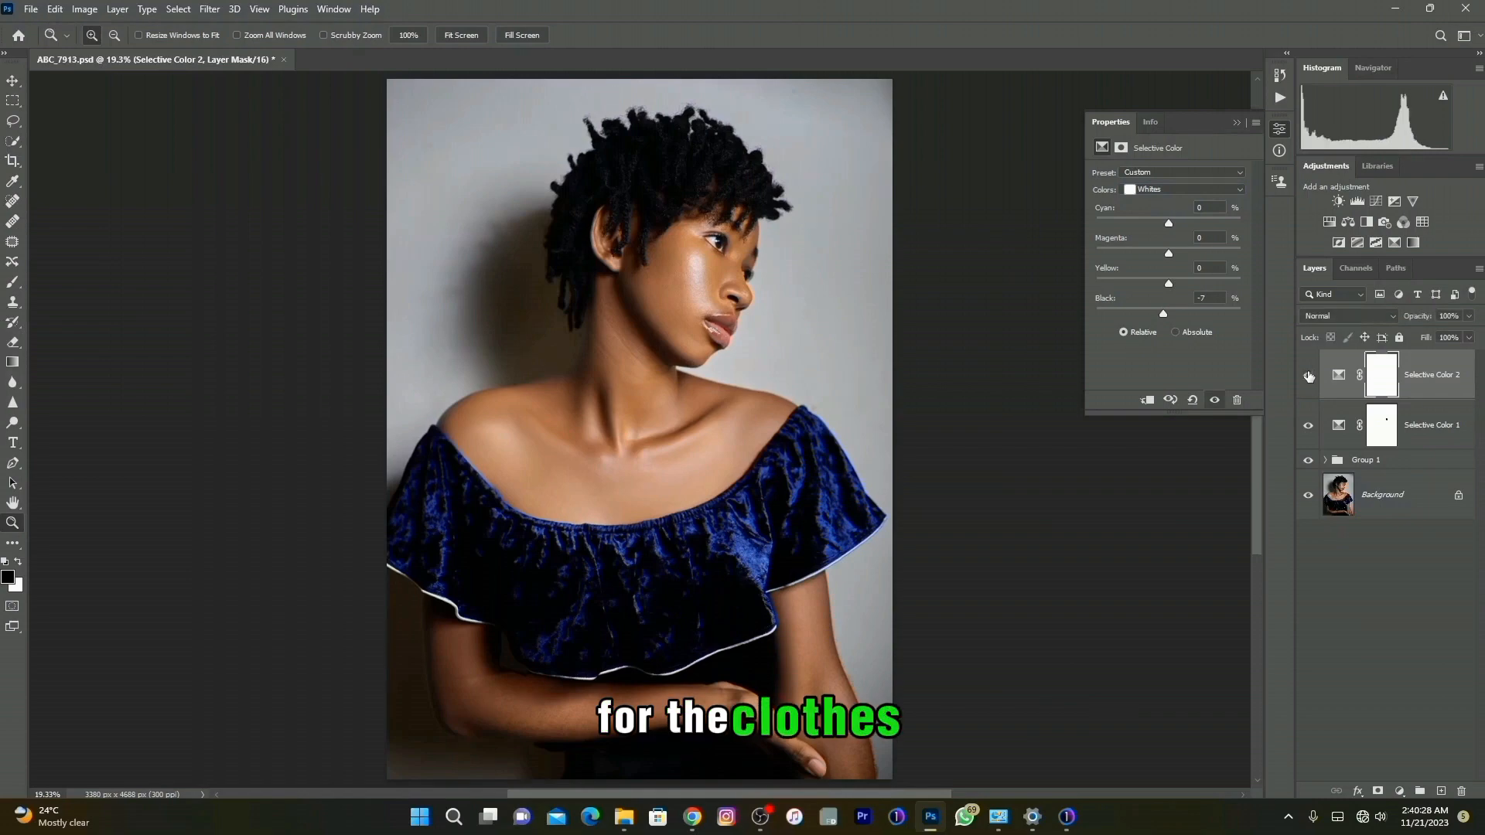
pyautogui.click(1308, 376)
# Add a Gradient Map adjustment layer on top and choose the Sand_02 gradient from the Neutrals presets
pyautogui.click(1445, 780)
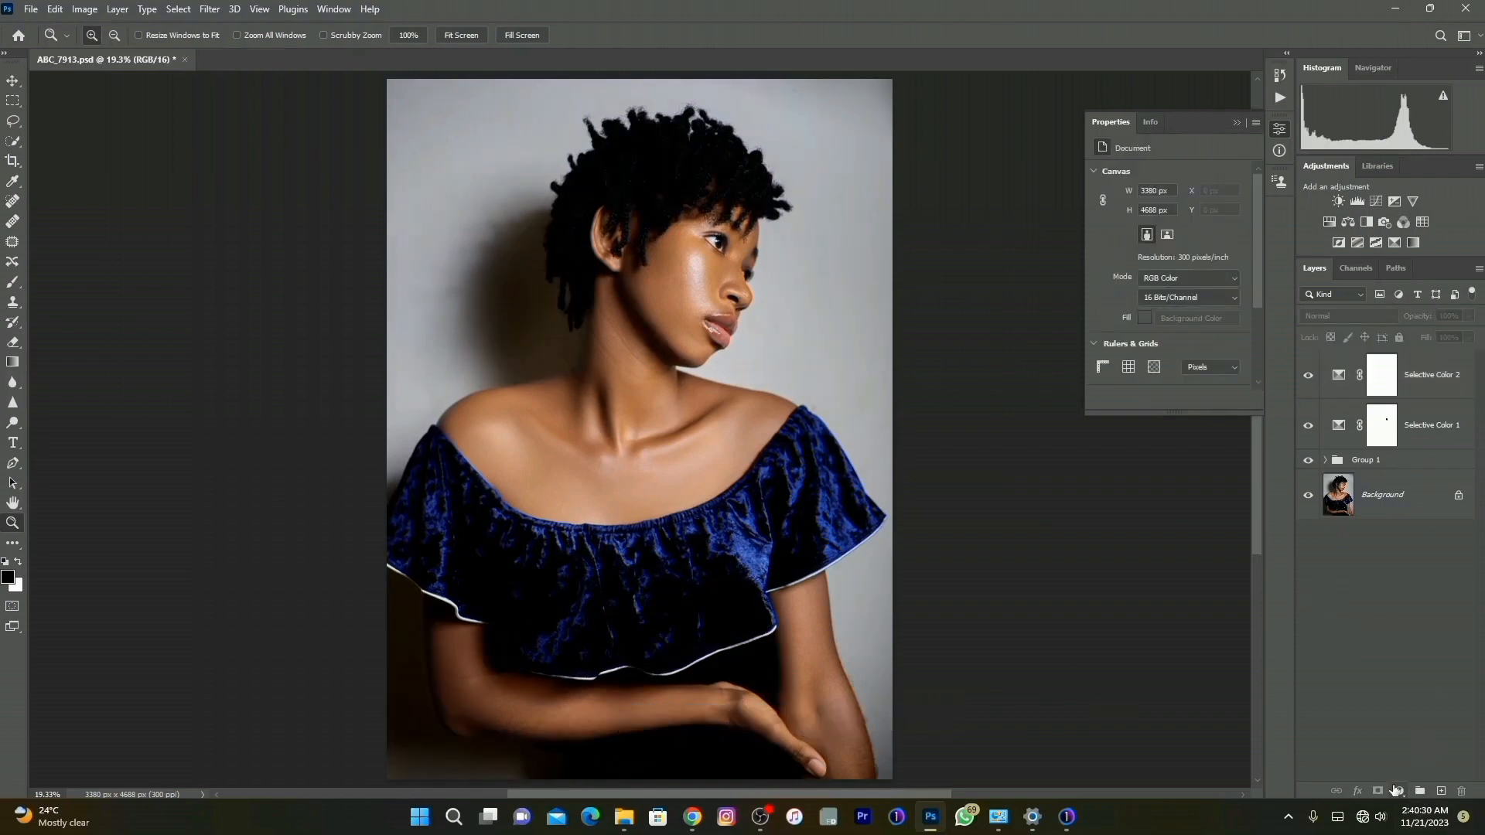
pyautogui.click(1400, 791)
pyautogui.click(1406, 762)
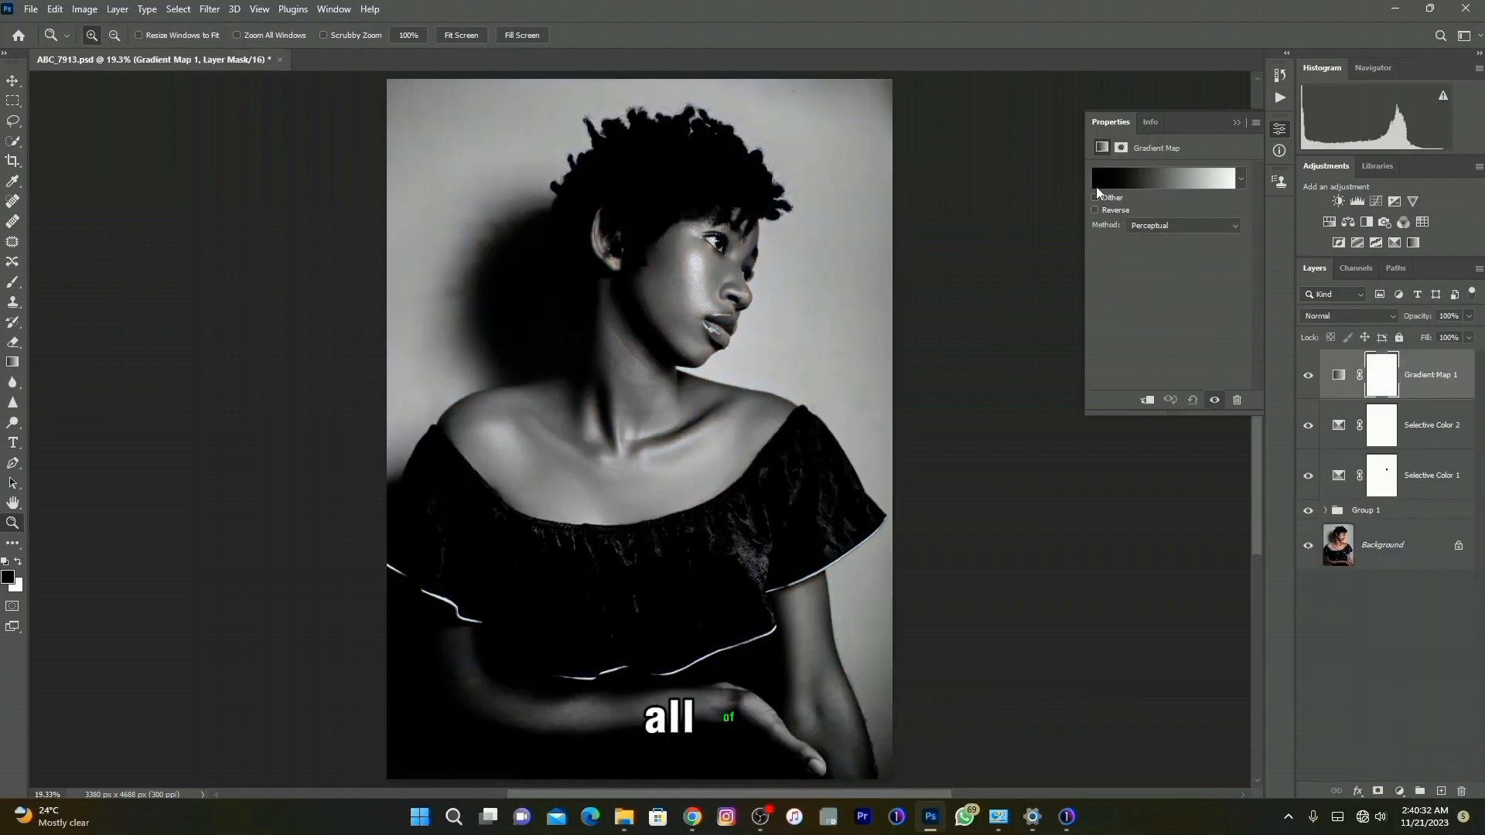
pyautogui.click(1140, 180)
pyautogui.scroll(-3, 588, 249)
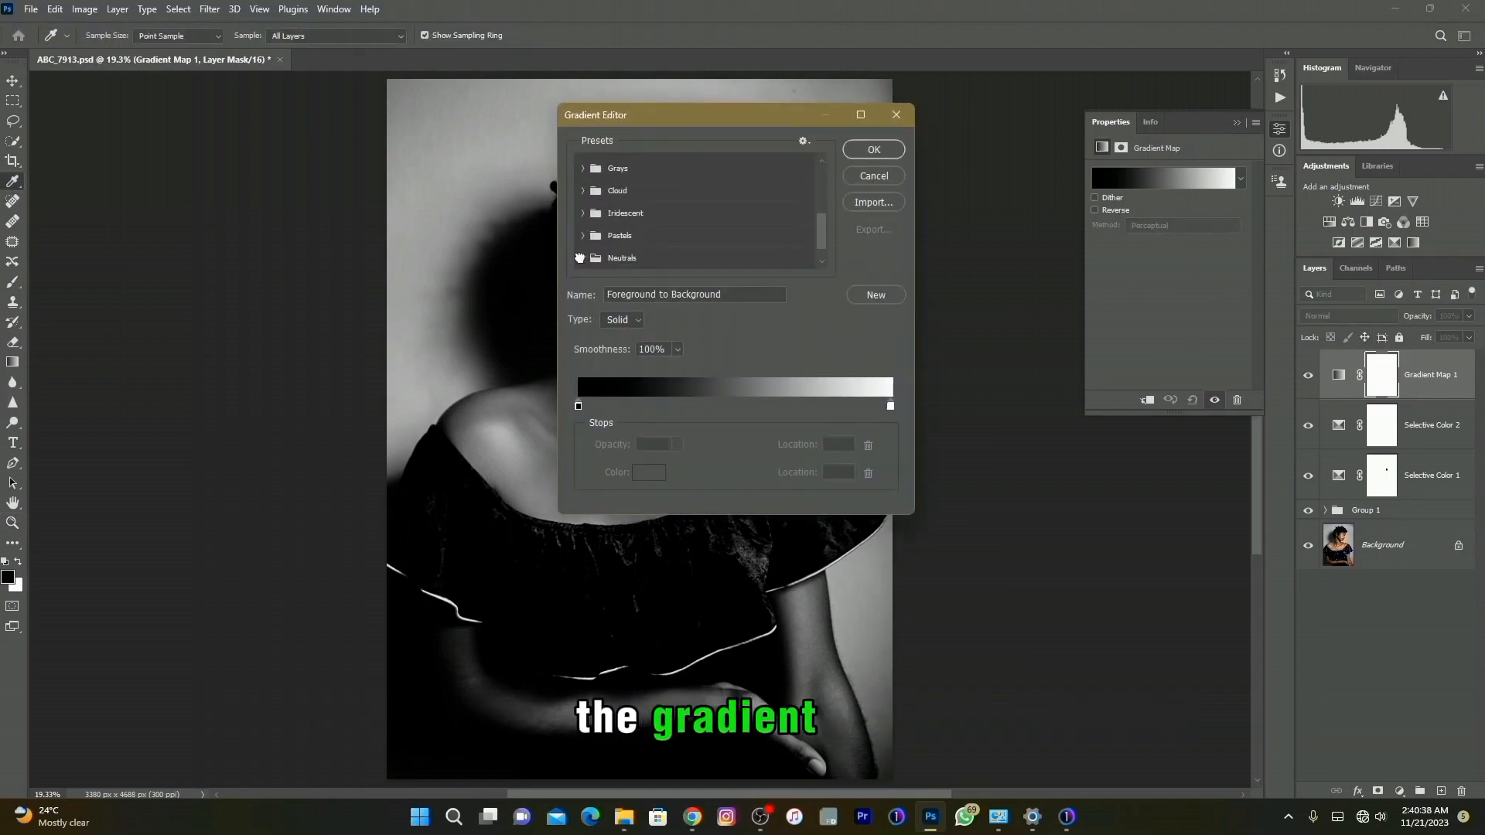
pyautogui.click(581, 258)
pyautogui.click(676, 257)
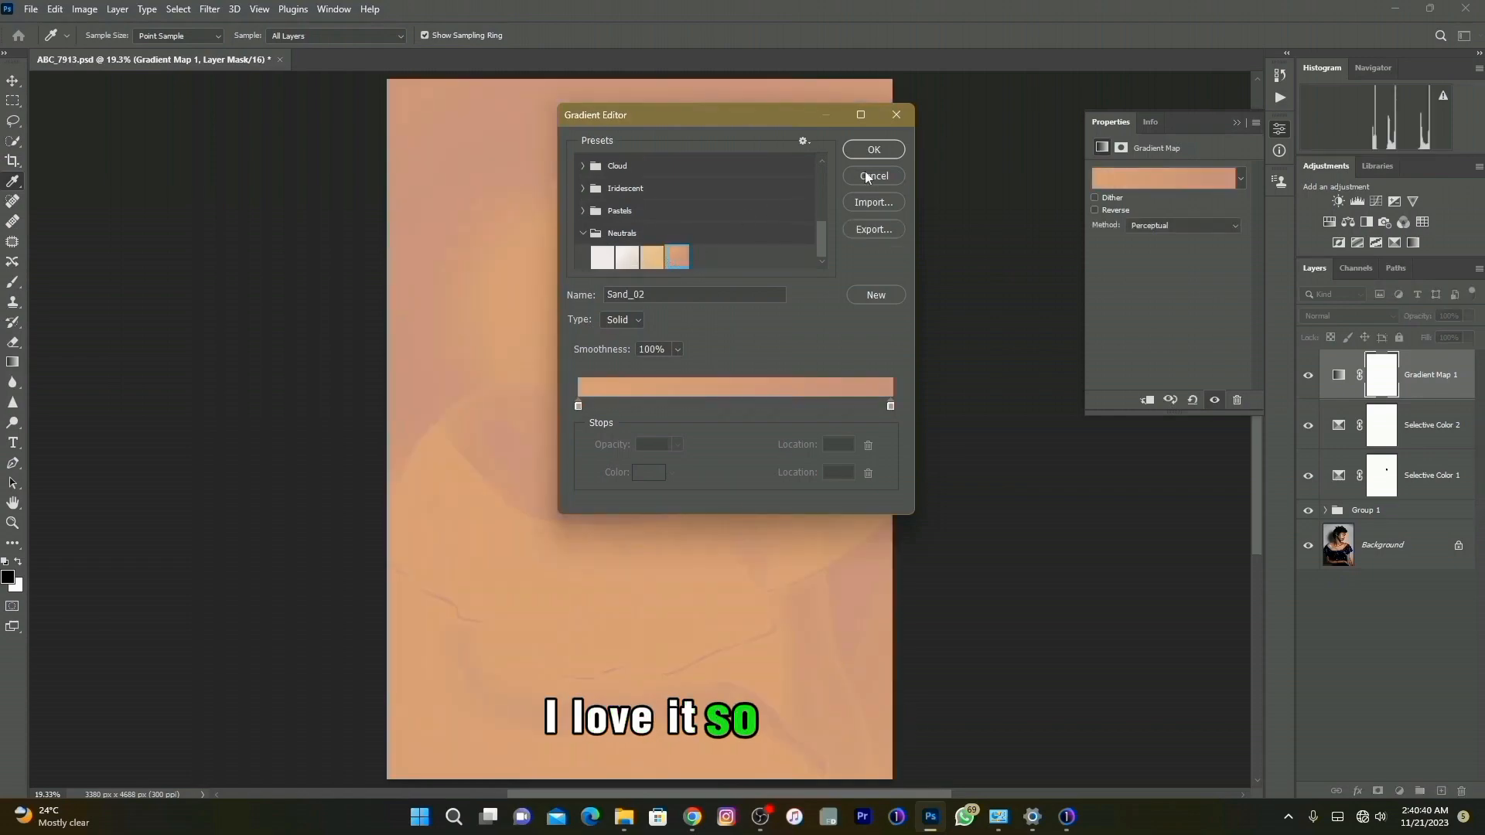
pyautogui.click(655, 260)
pyautogui.click(679, 258)
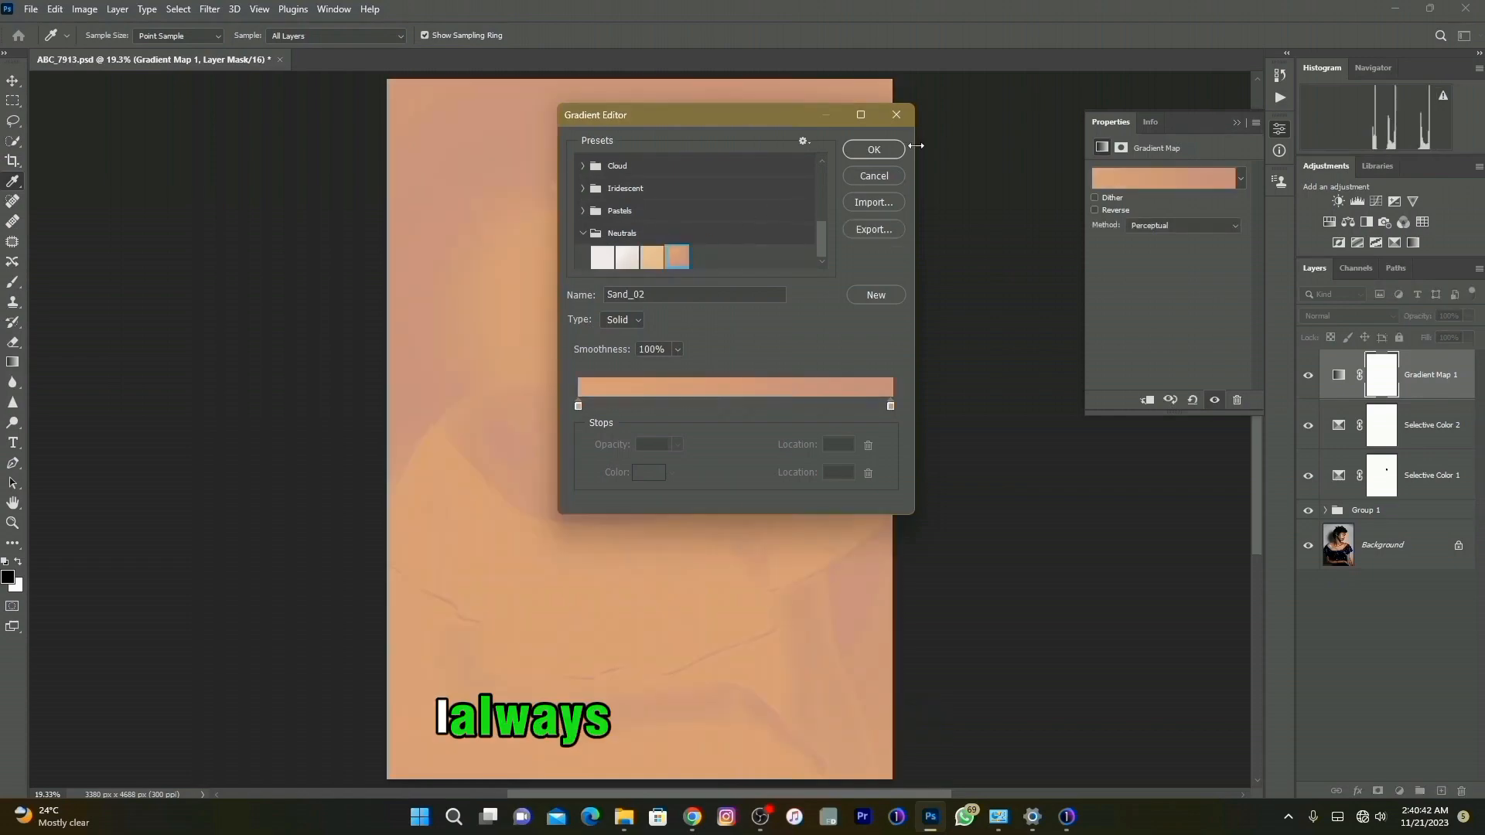
pyautogui.click(874, 149)
# Reverse the gradient and set the Gradient Map 1 layer's blend mode to Soft Light, leaving the layer visible
pyautogui.click(1095, 210)
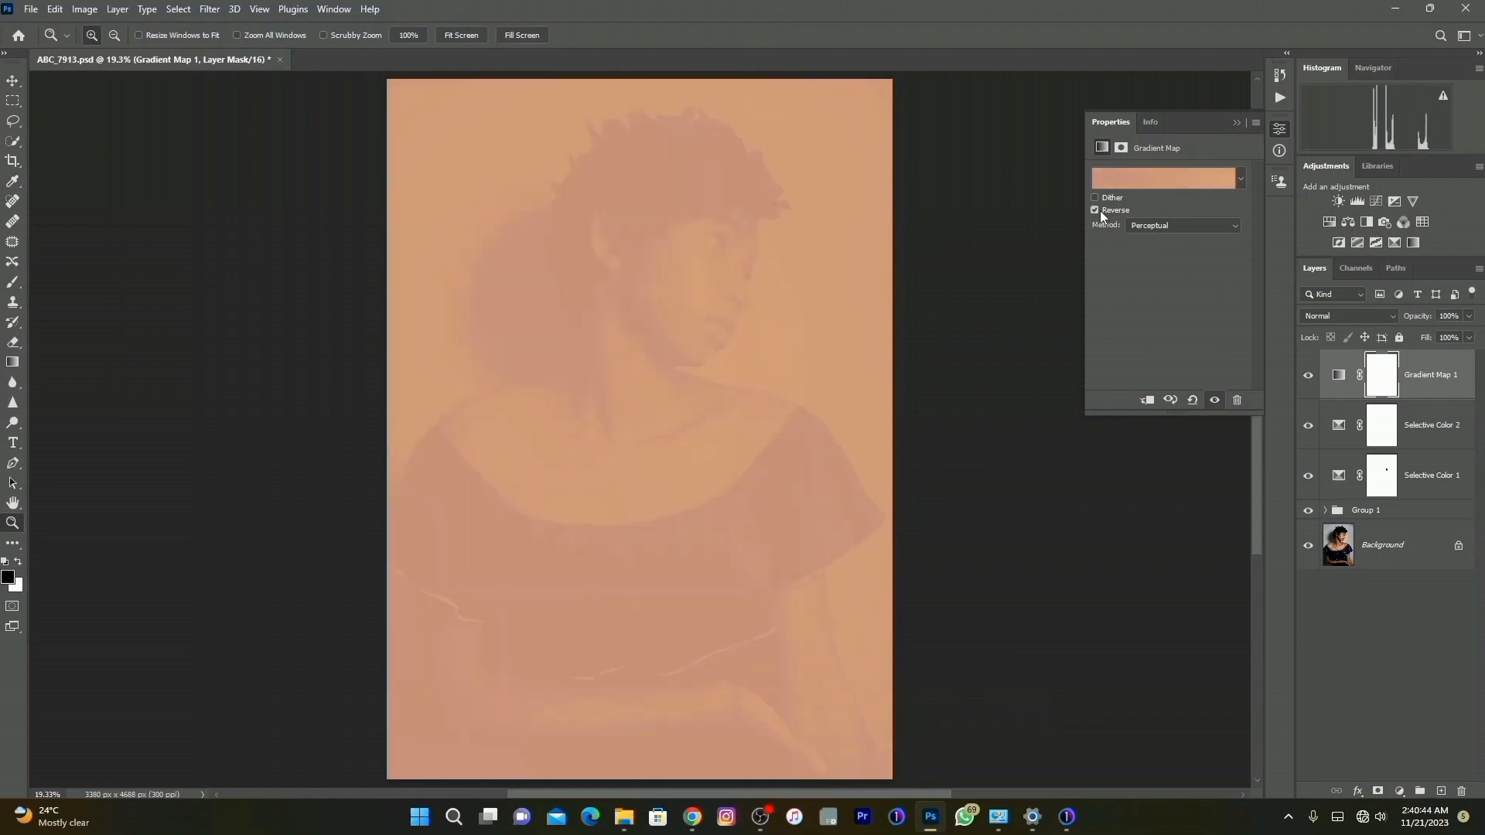
pyautogui.click(1330, 314)
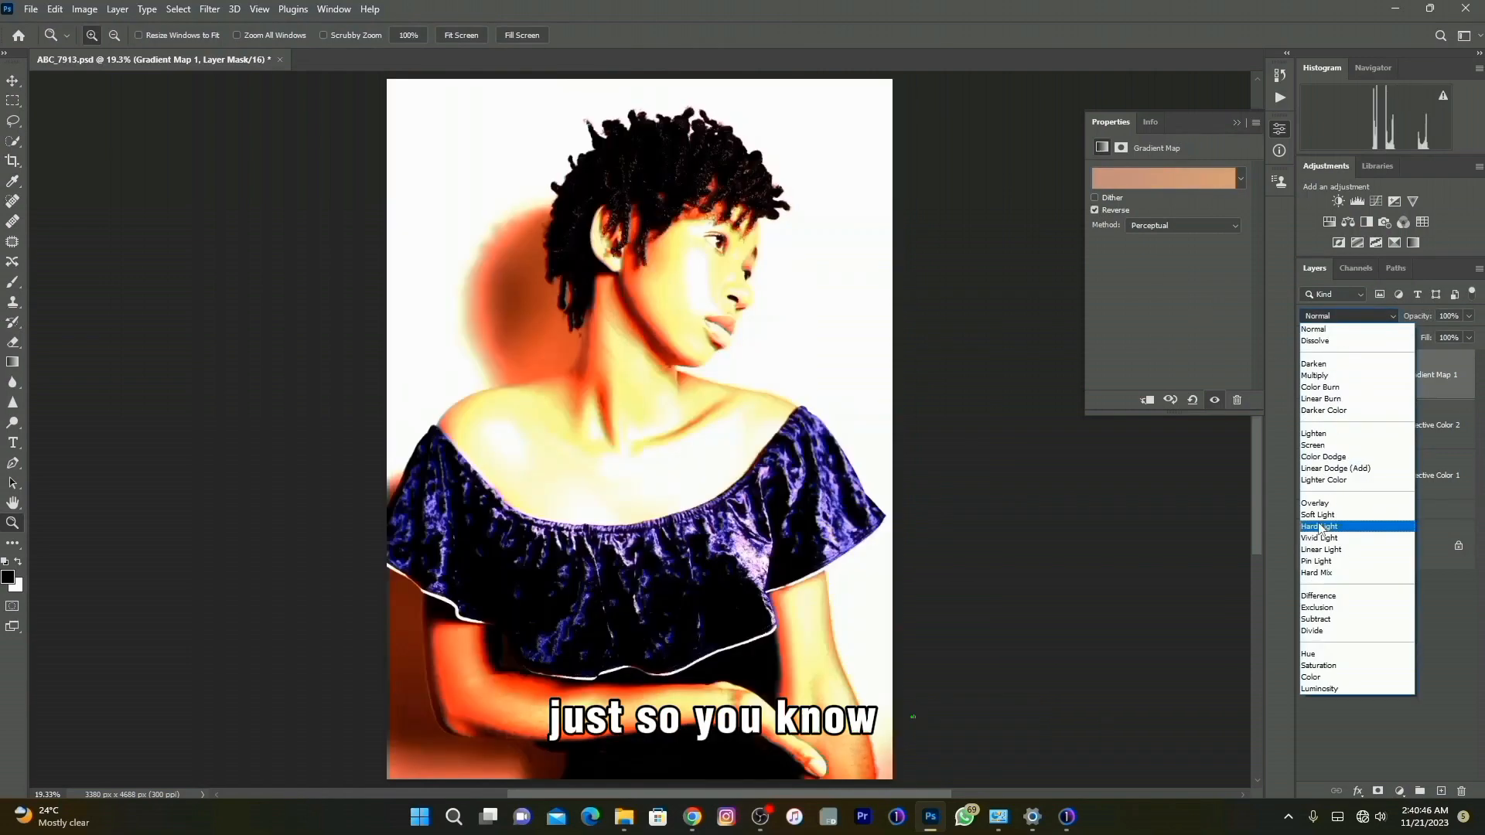
pyautogui.click(1320, 516)
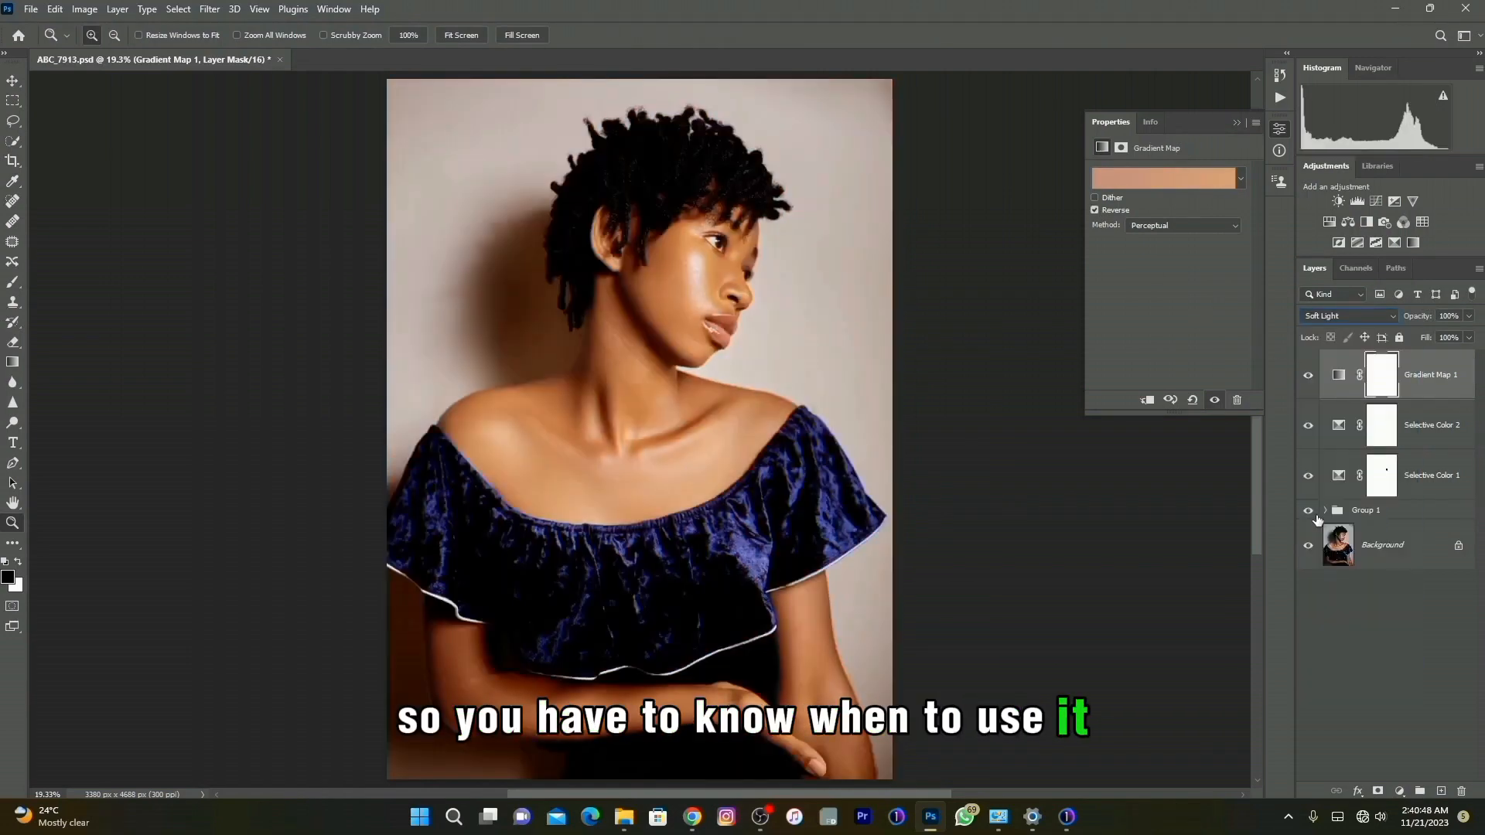
pyautogui.click(1309, 376)
pyautogui.click(1309, 376)
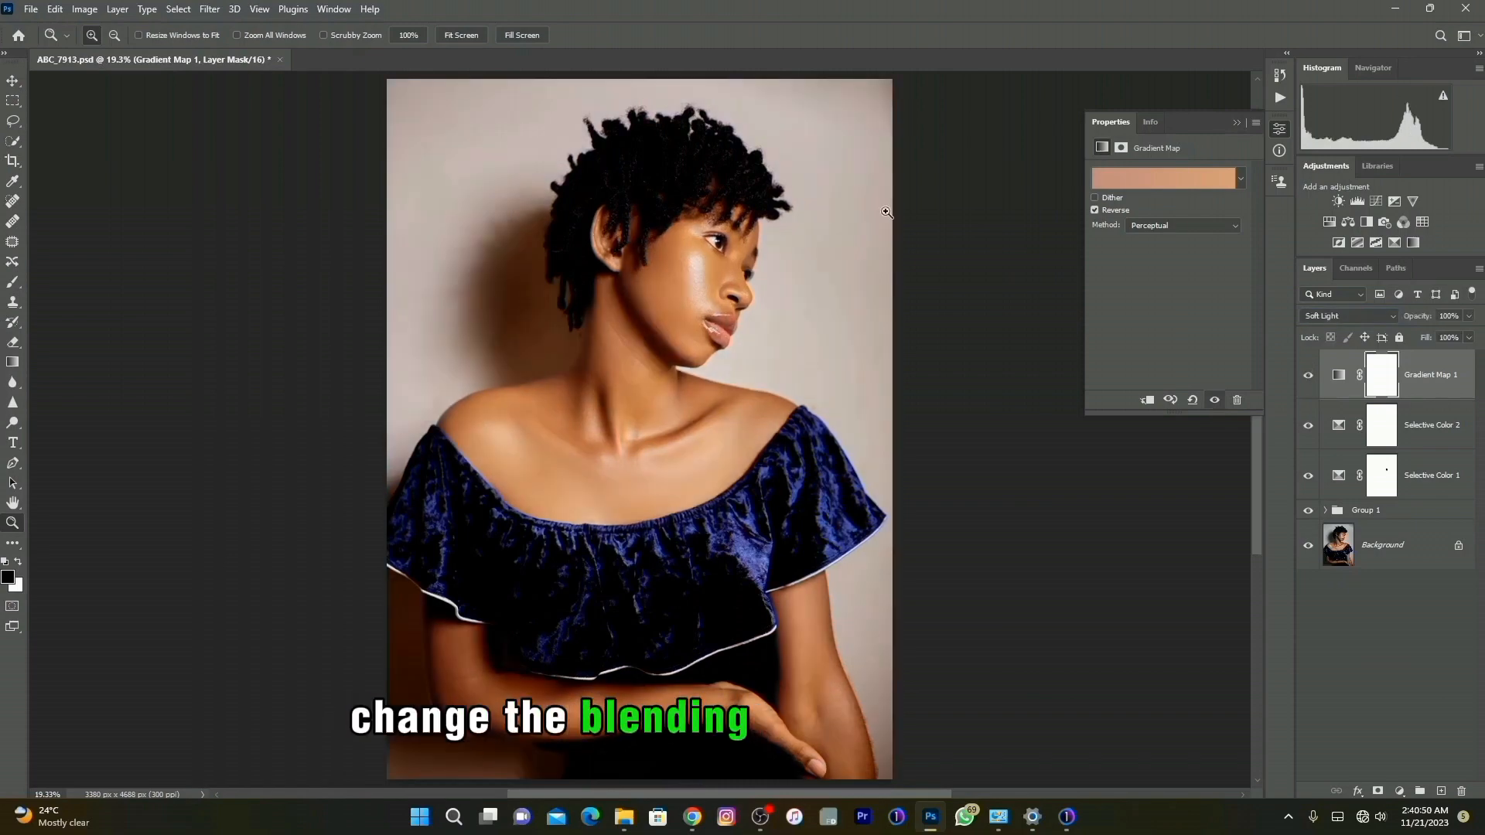
# Use Apply Image to fill the Gradient Map 1 mask from the Background layer's RGB channel, with Multiply blending at 100% opacity and no inversion
pyautogui.click(84, 10)
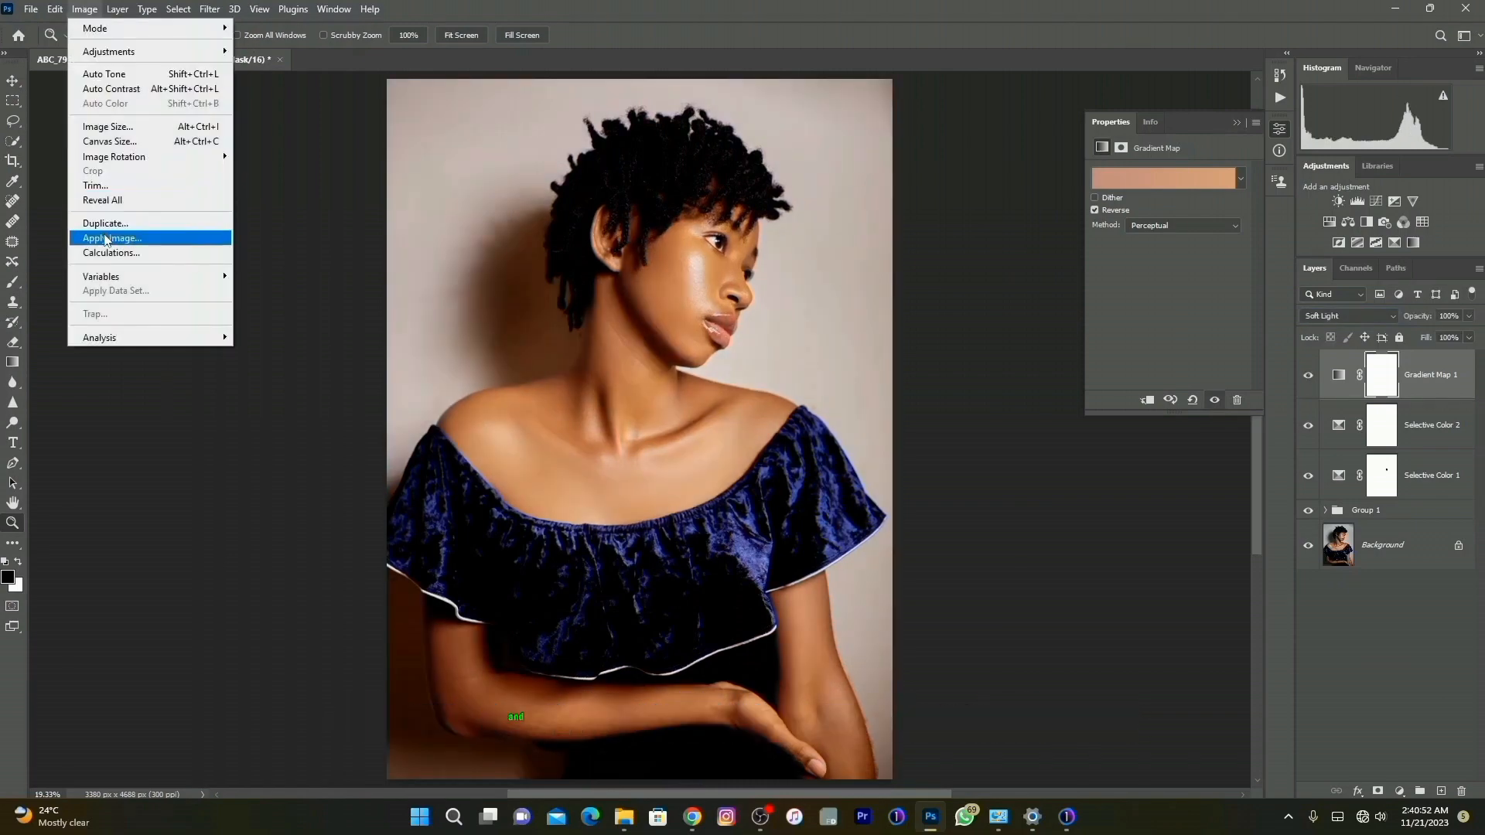
pyautogui.press('Escape')
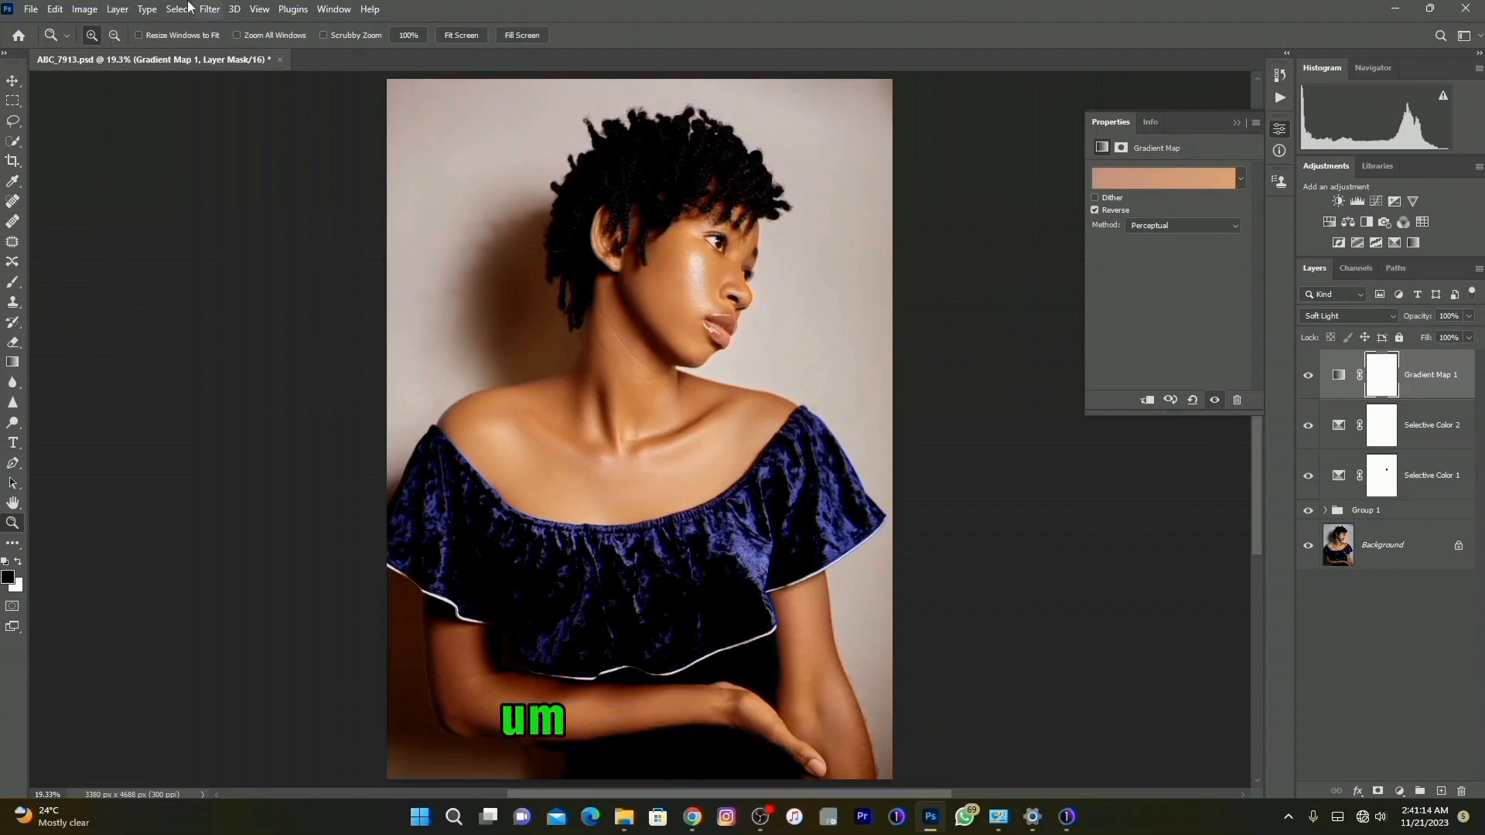
pyautogui.click(85, 9)
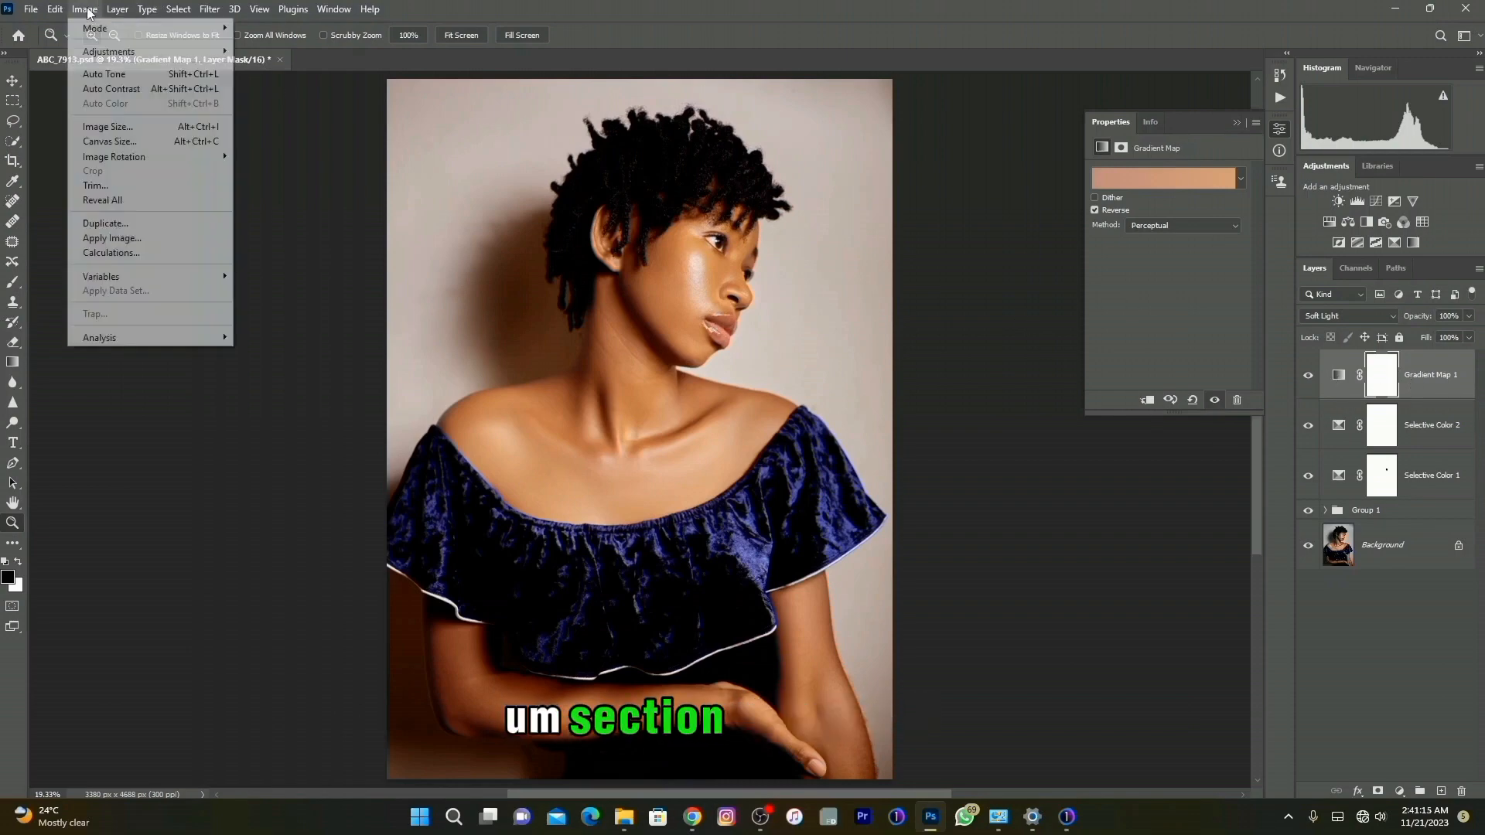
pyautogui.click(110, 237)
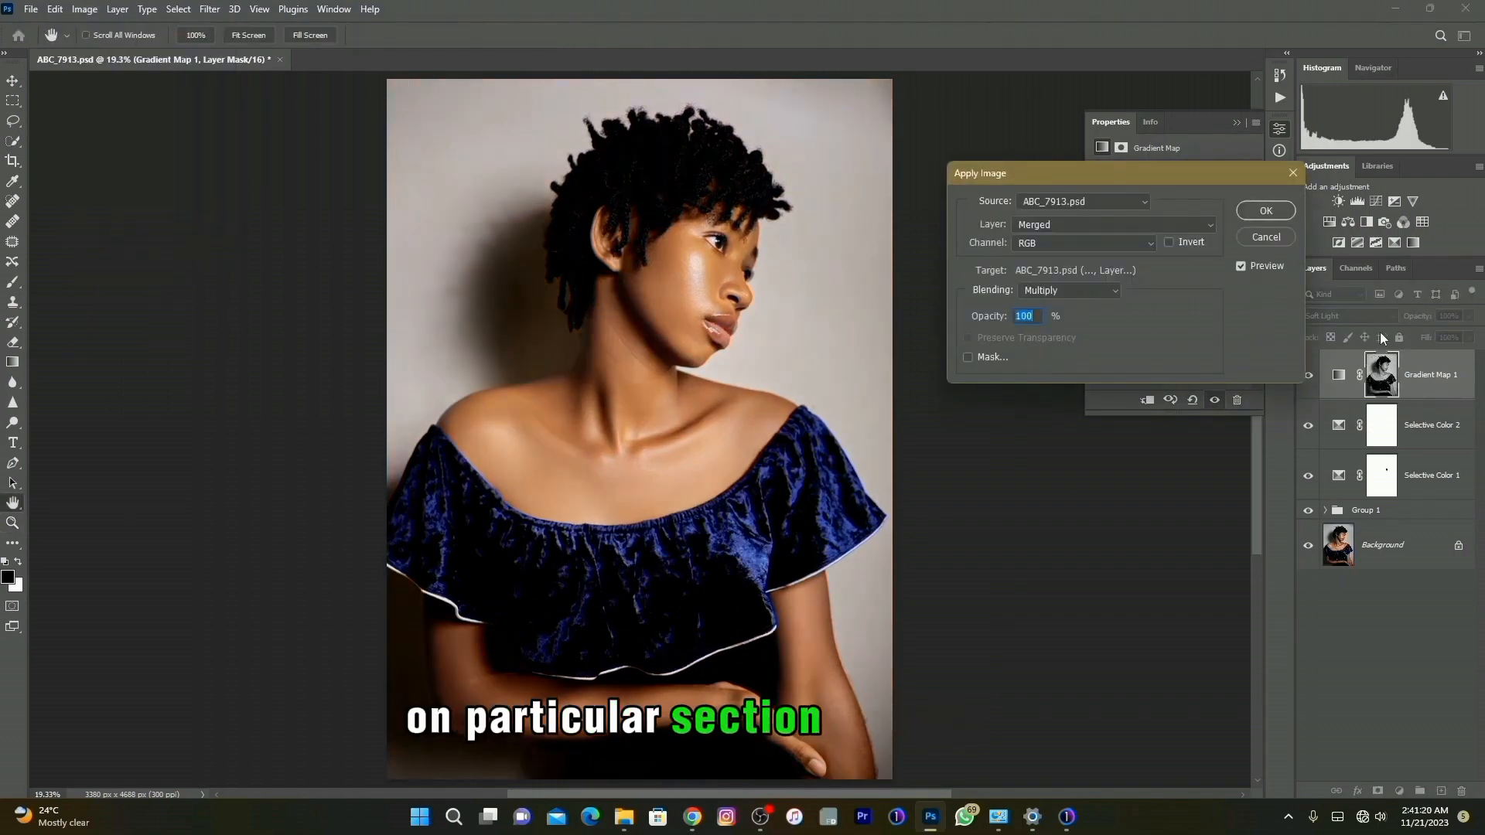
pyautogui.moveTo(1147, 184); pyautogui.dragTo(1104, 257)
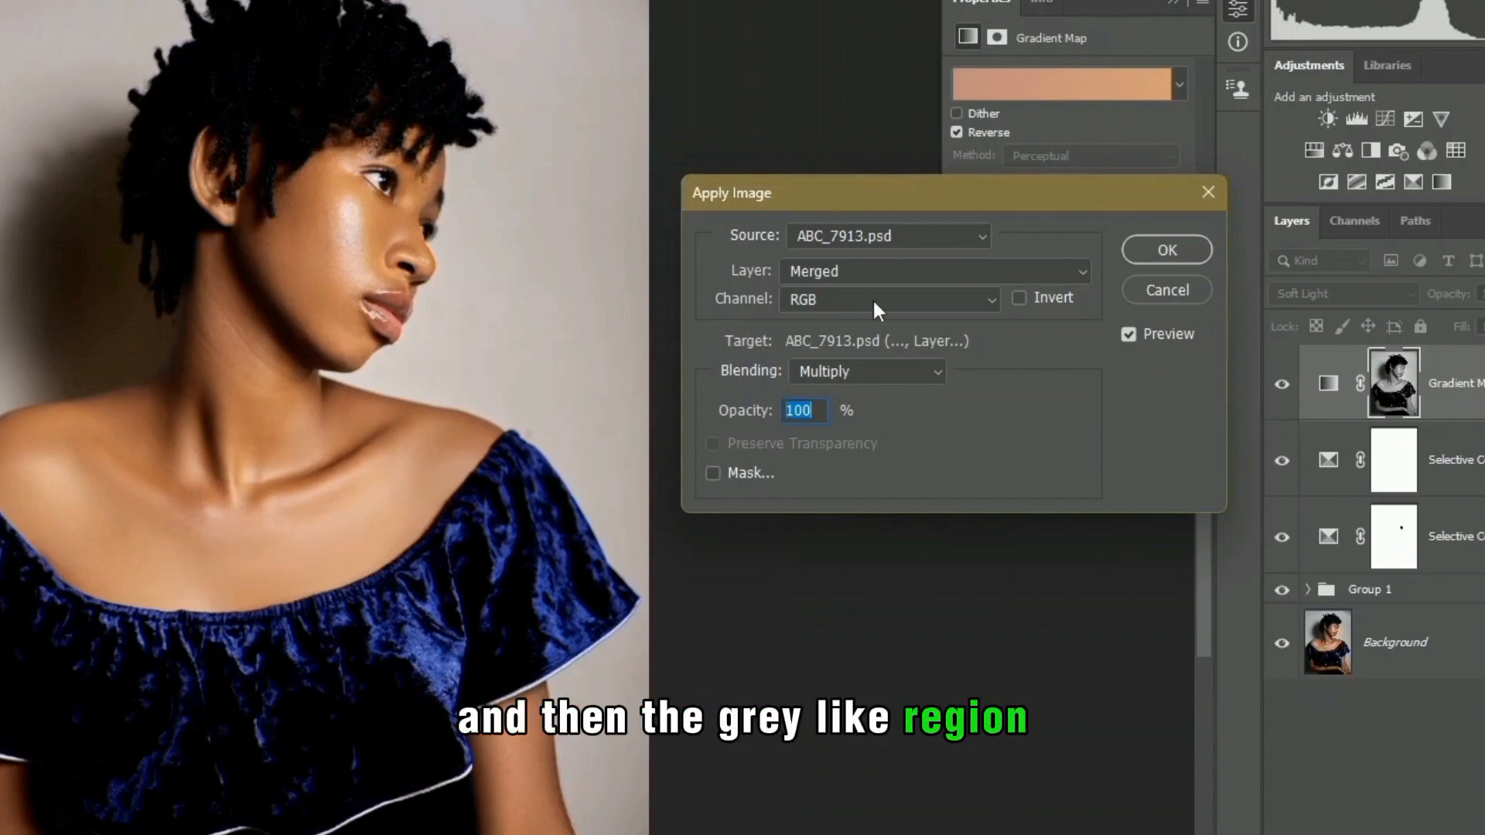
pyautogui.click(874, 272)
pyautogui.click(837, 454)
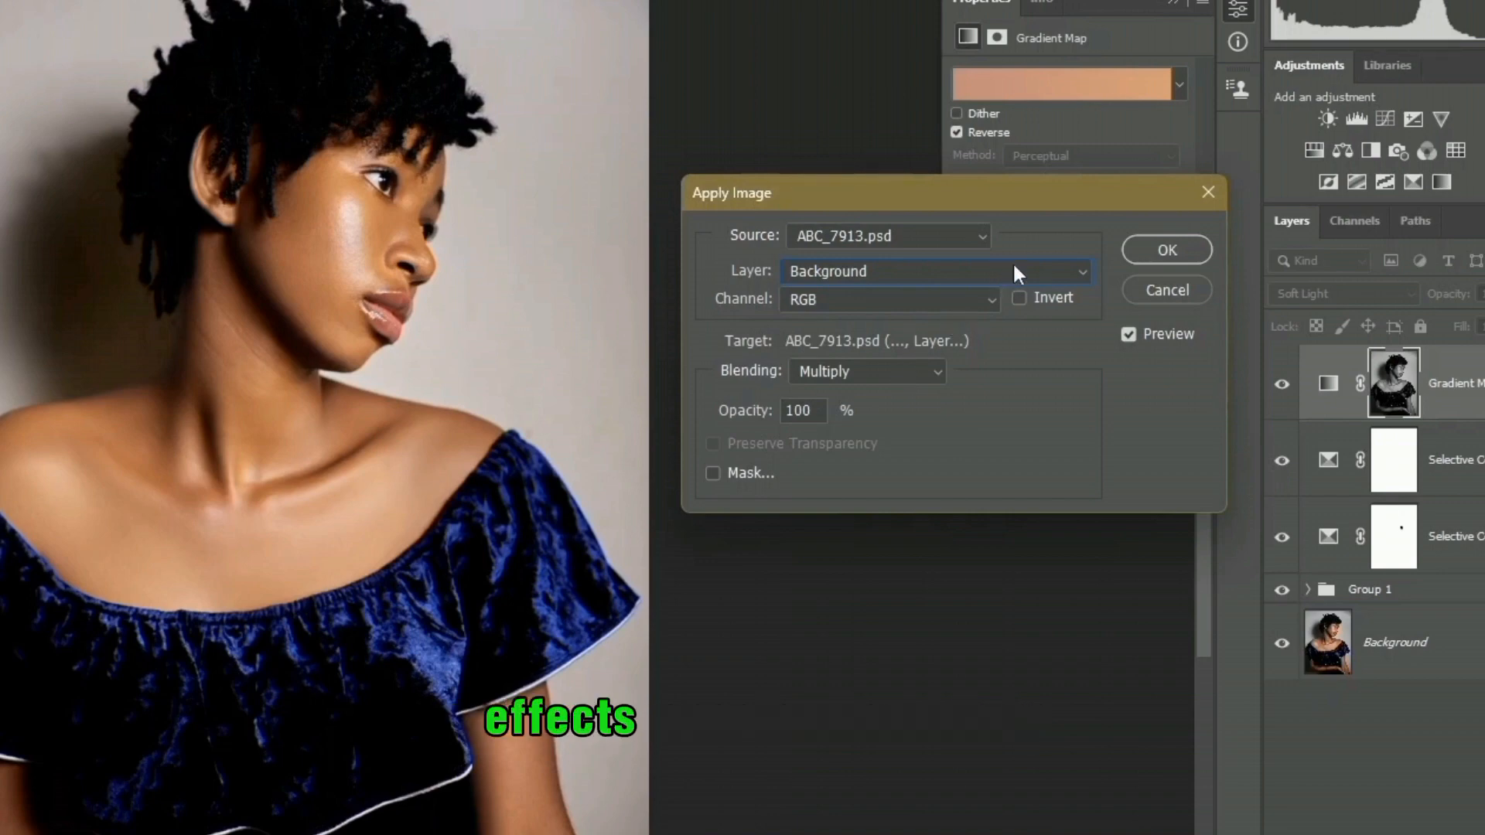
pyautogui.click(1019, 298)
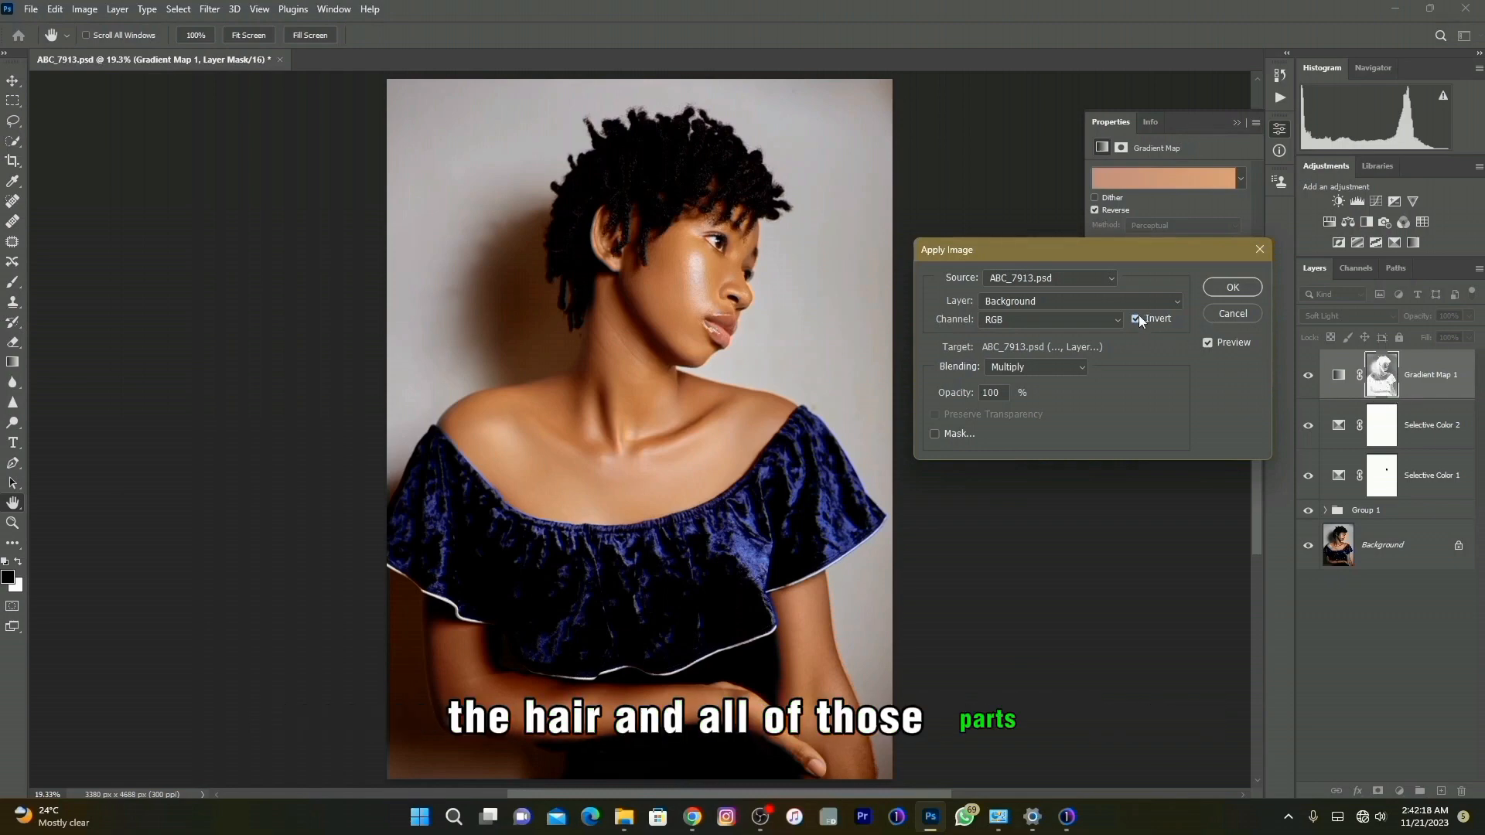
pyautogui.click(1230, 288)
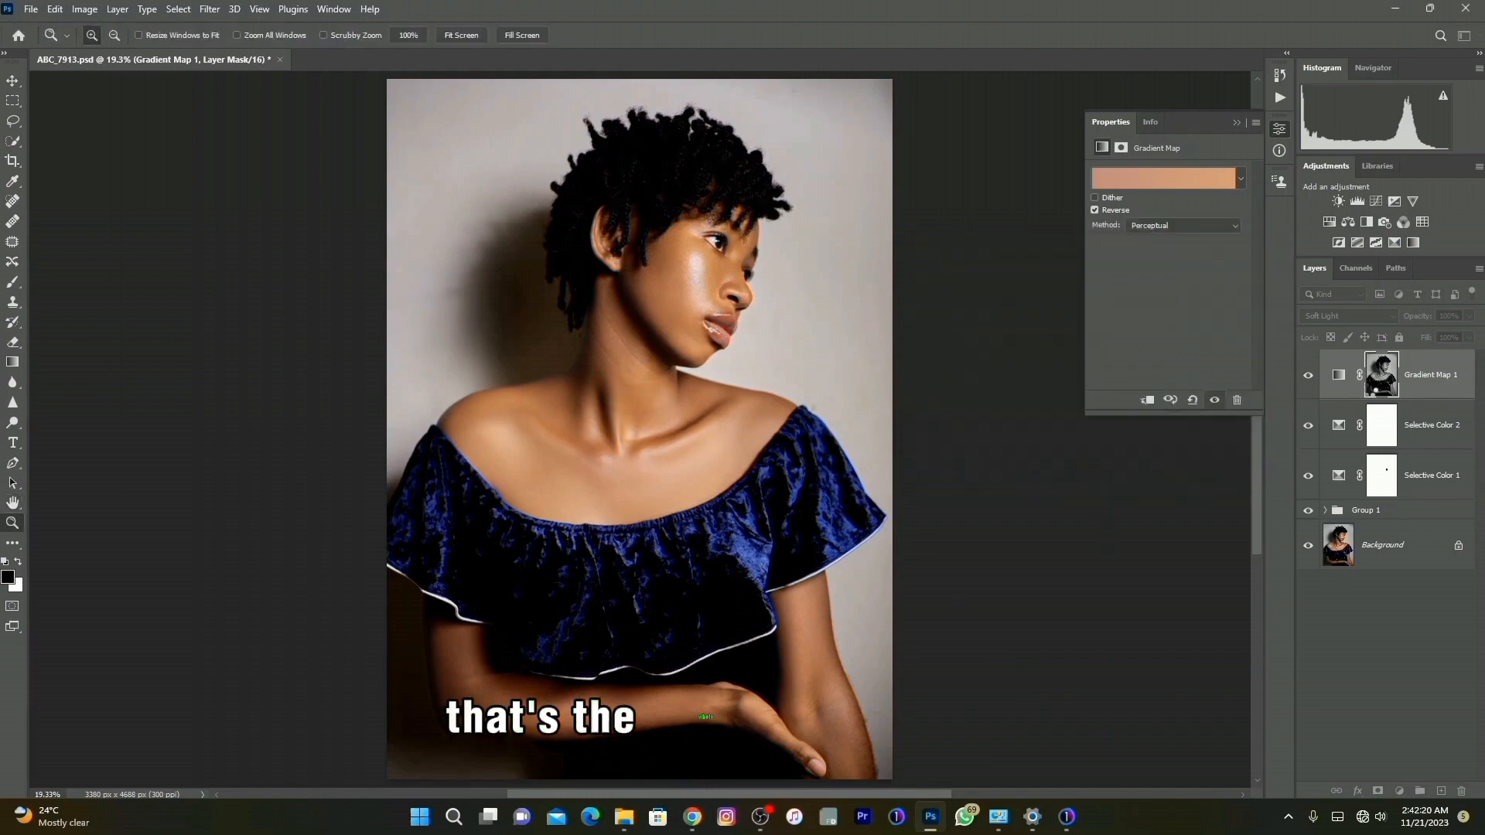
# Compare the portrait with and without the Gradient Map 1 layer and its mask, leaving both enabled
pyautogui.click(1308, 375)
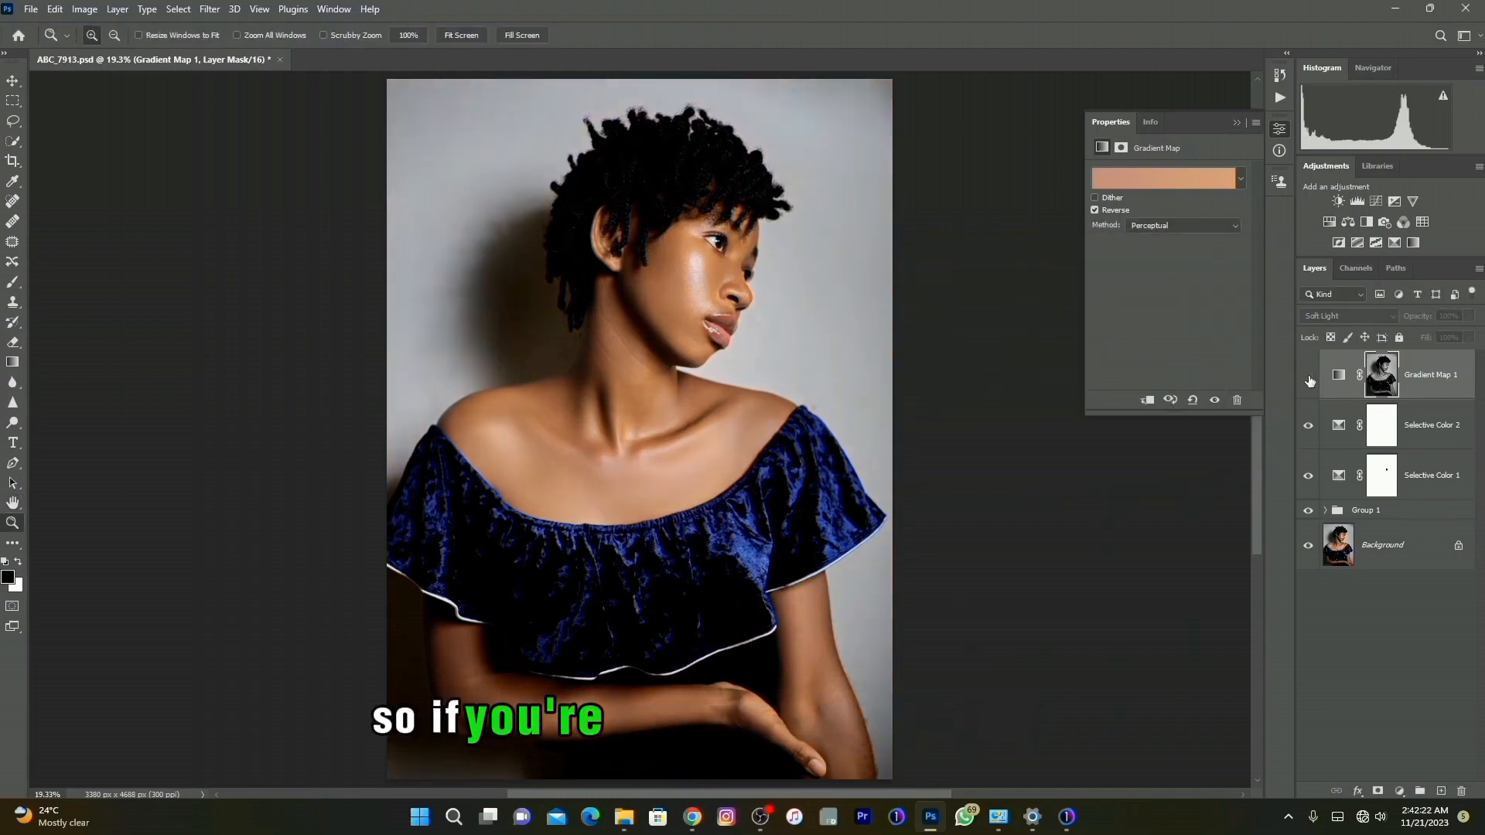
pyautogui.click(1308, 377)
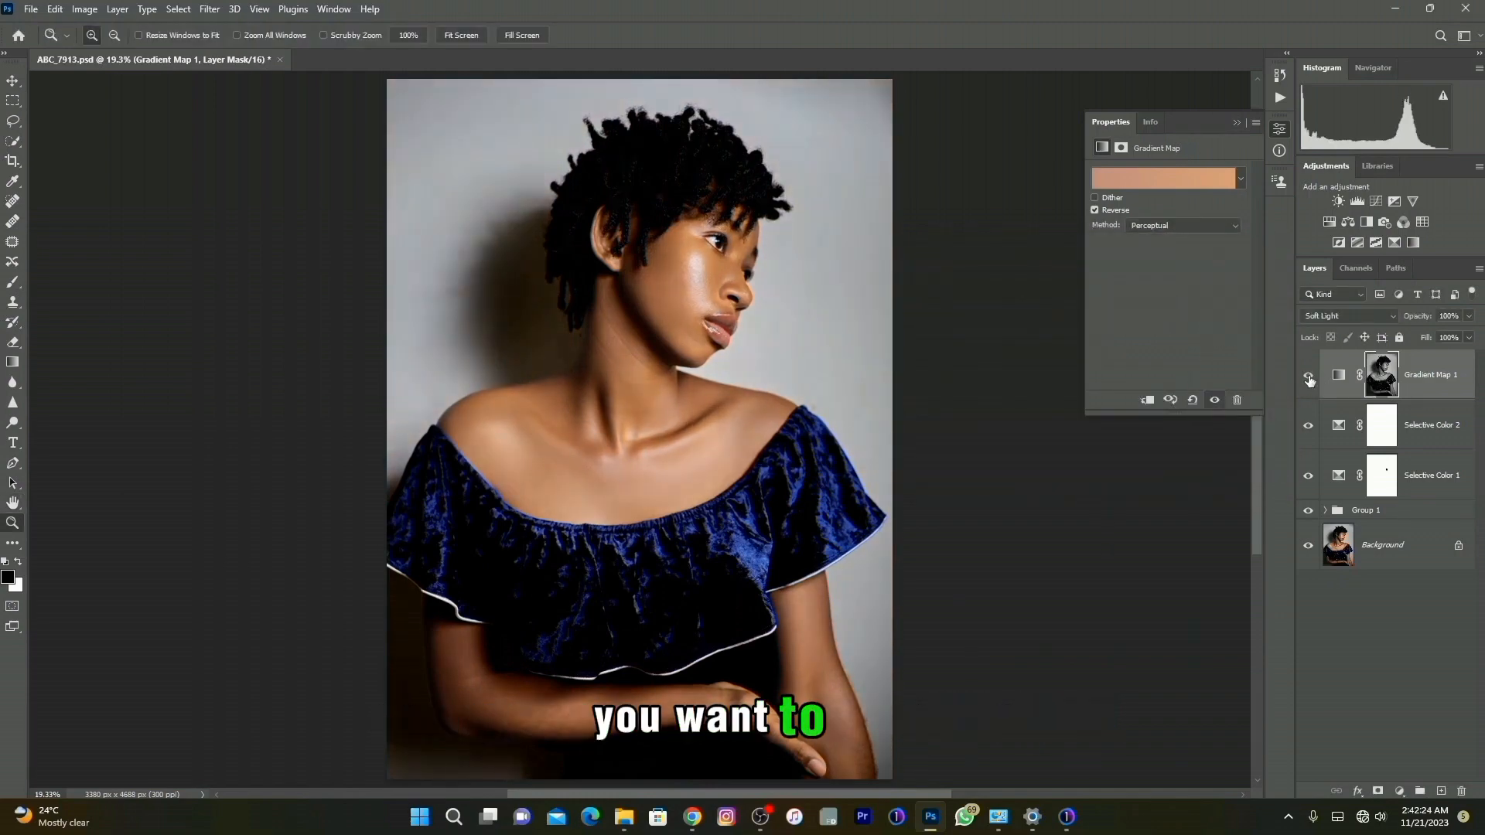
pyautogui.moveTo(503, 201); pyautogui.dragTo(931, 441)
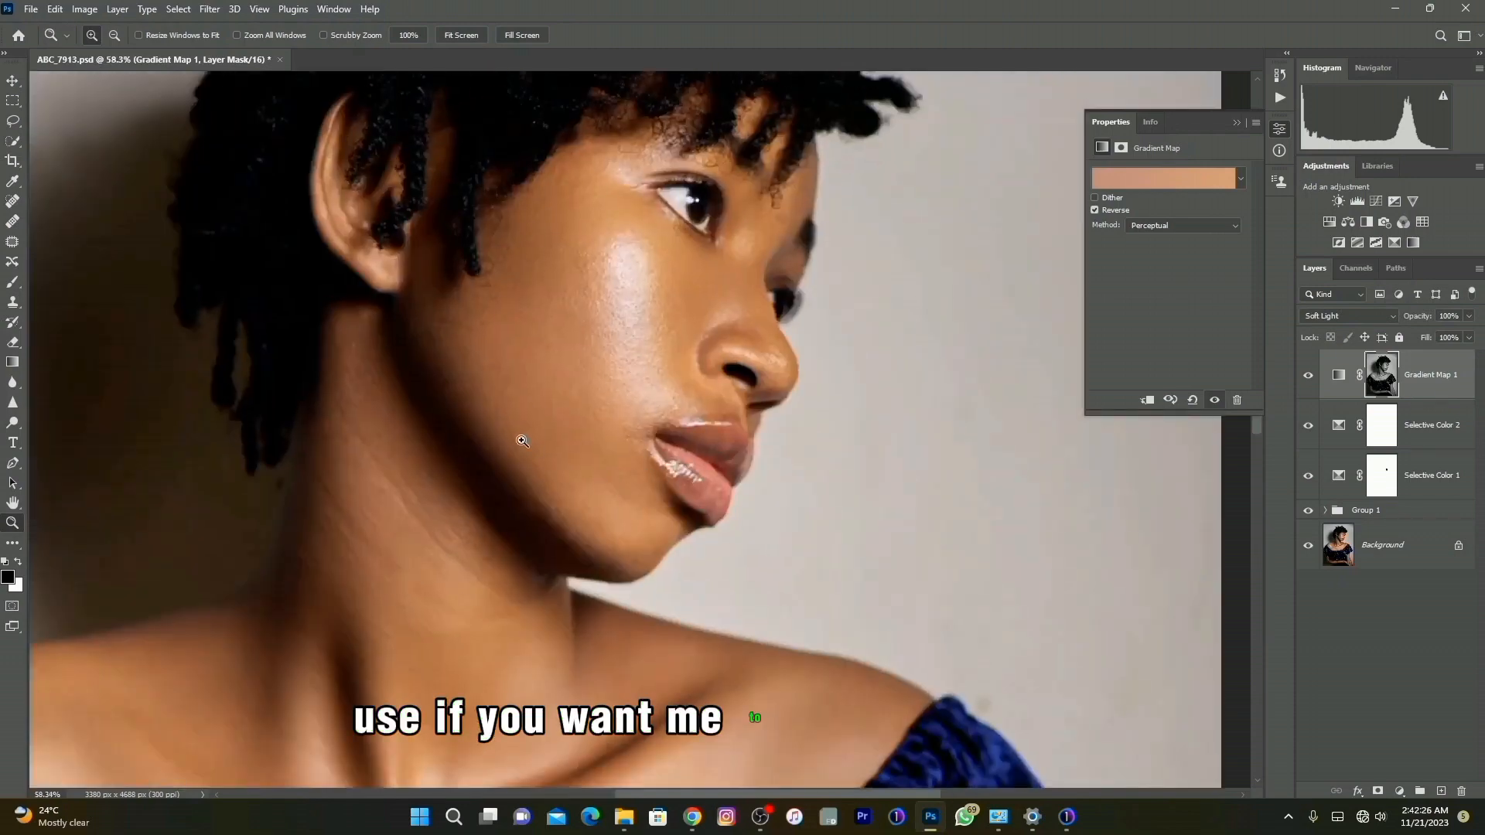
pyautogui.rightClick(497, 373)
pyautogui.click(542, 383)
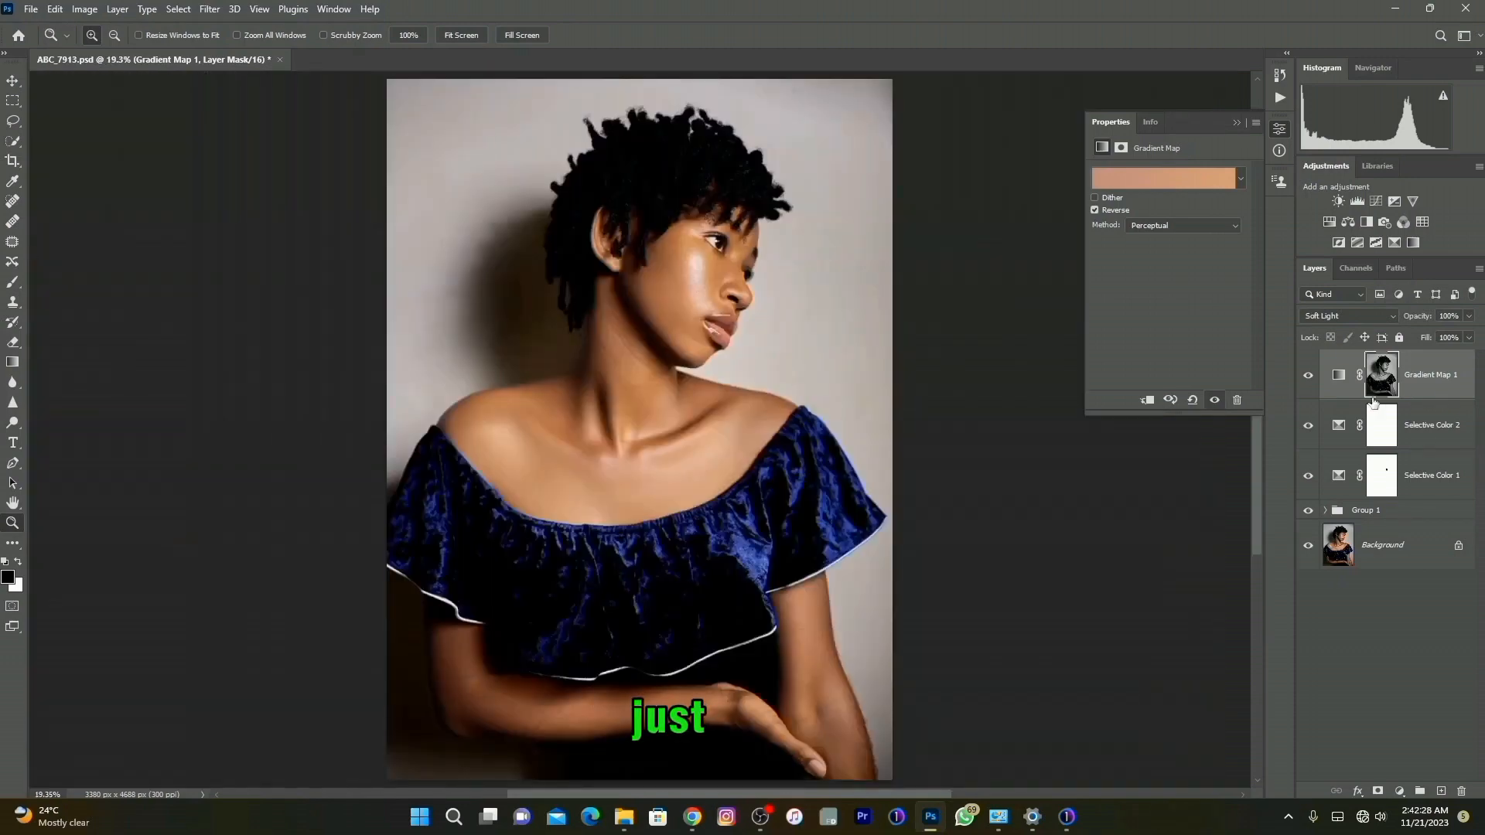
pyautogui.click(1309, 376)
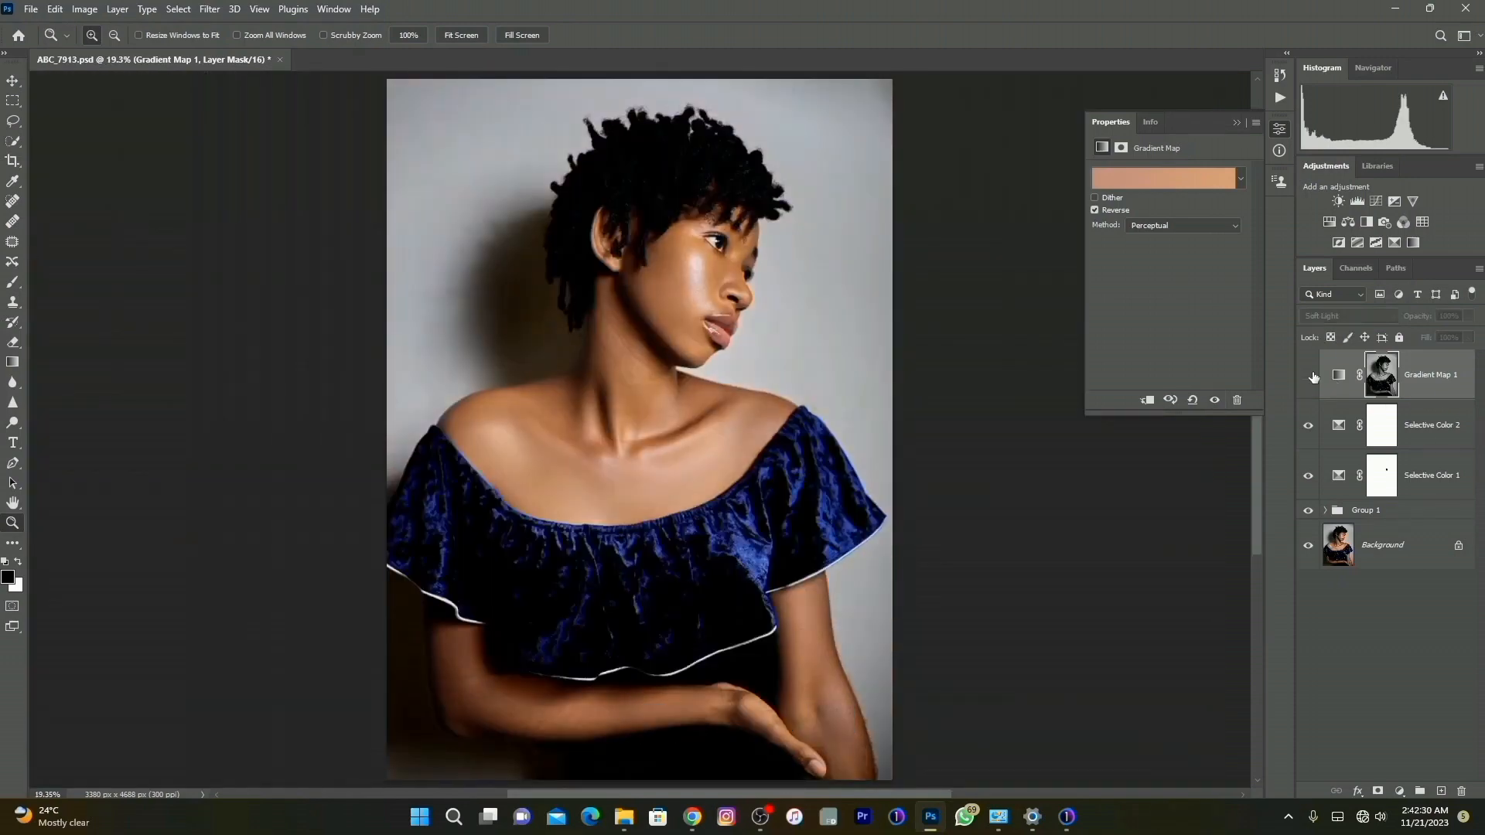
pyautogui.click(1314, 376)
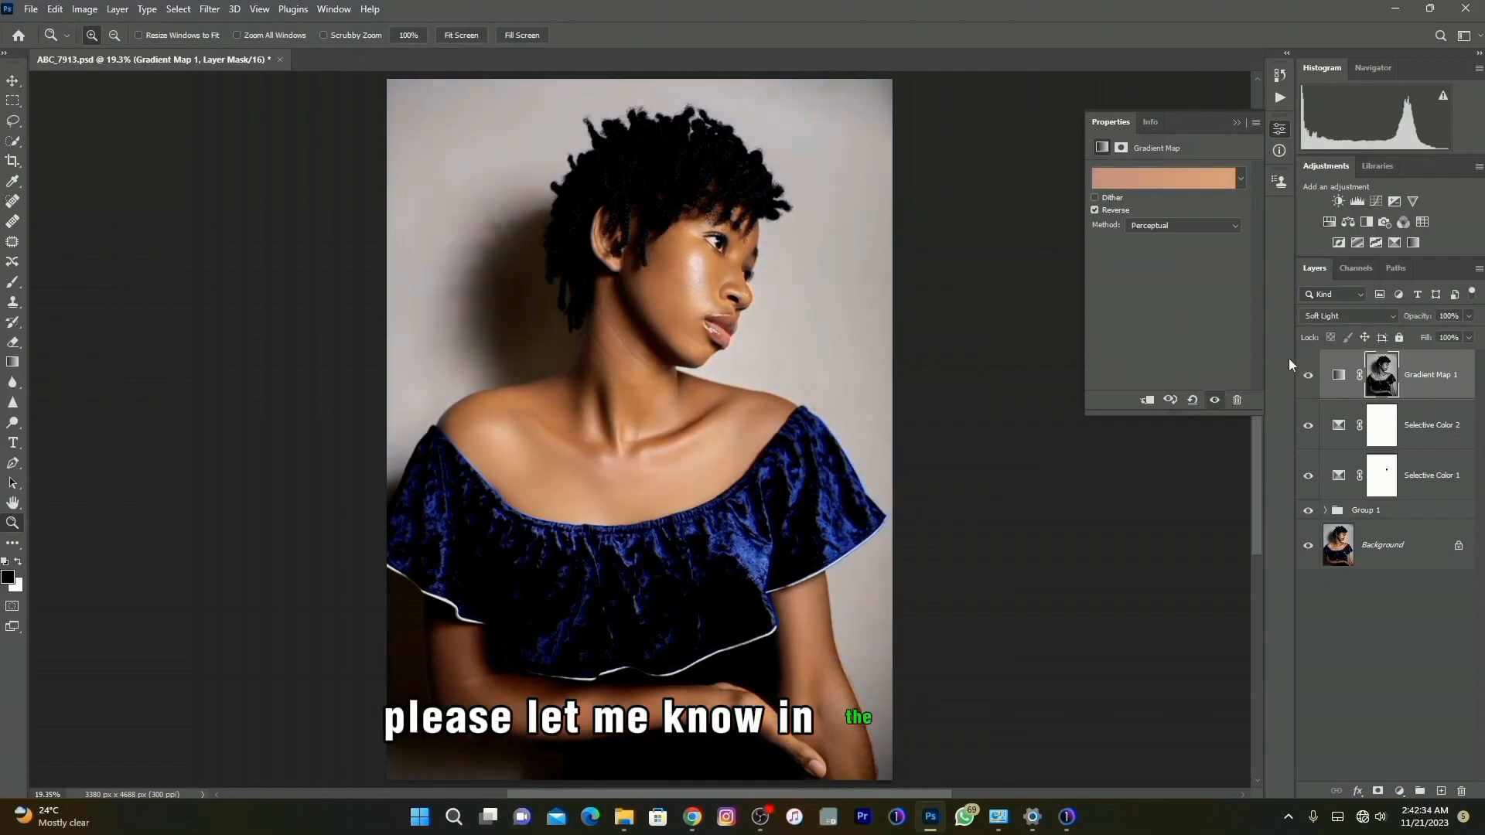
pyautogui.click(1382, 377)
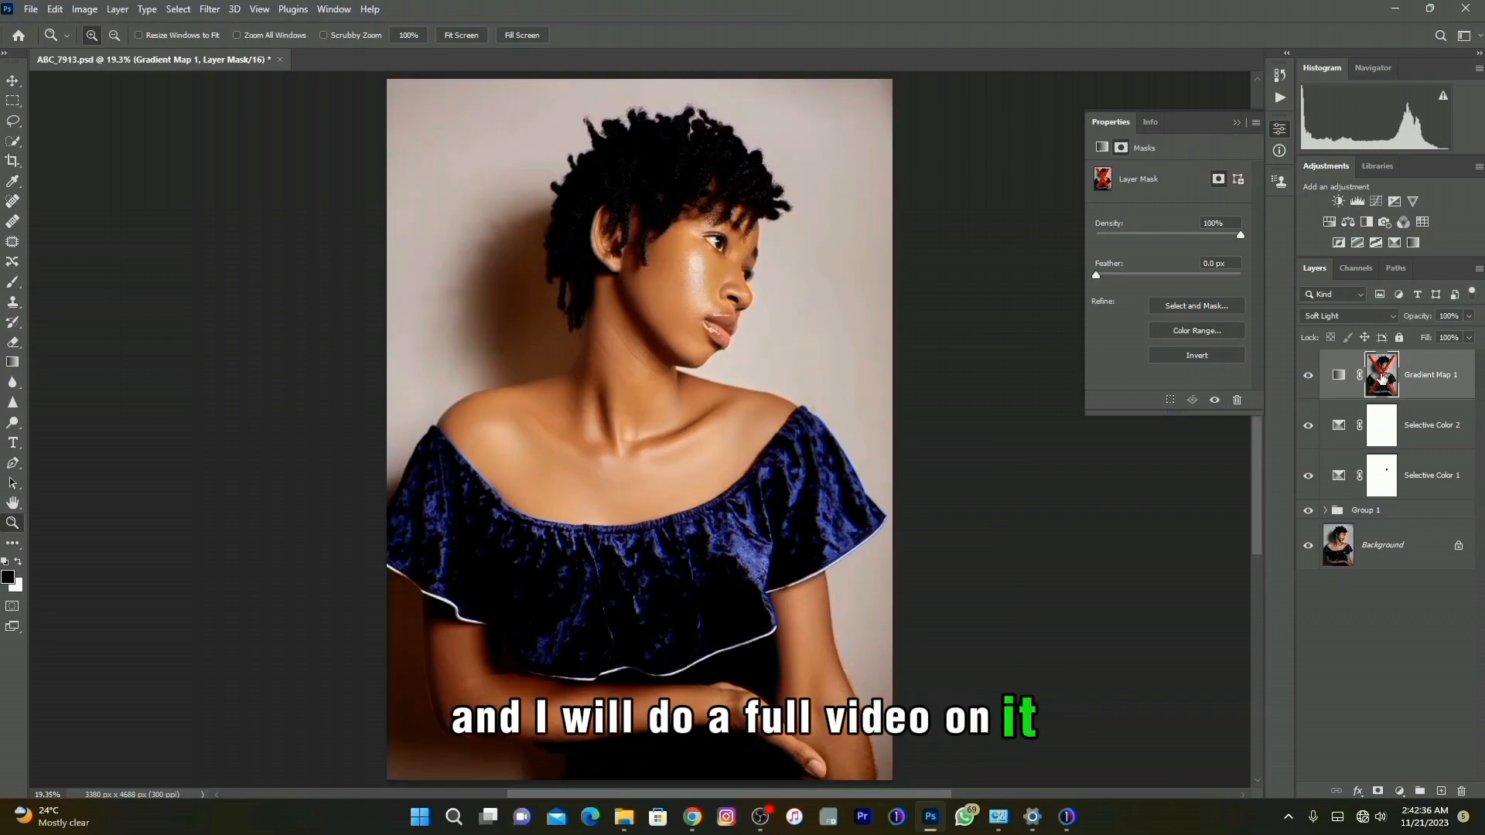
pyautogui.keyDown('shift'); pyautogui.click(1382, 377); pyautogui.keyUp('shift')
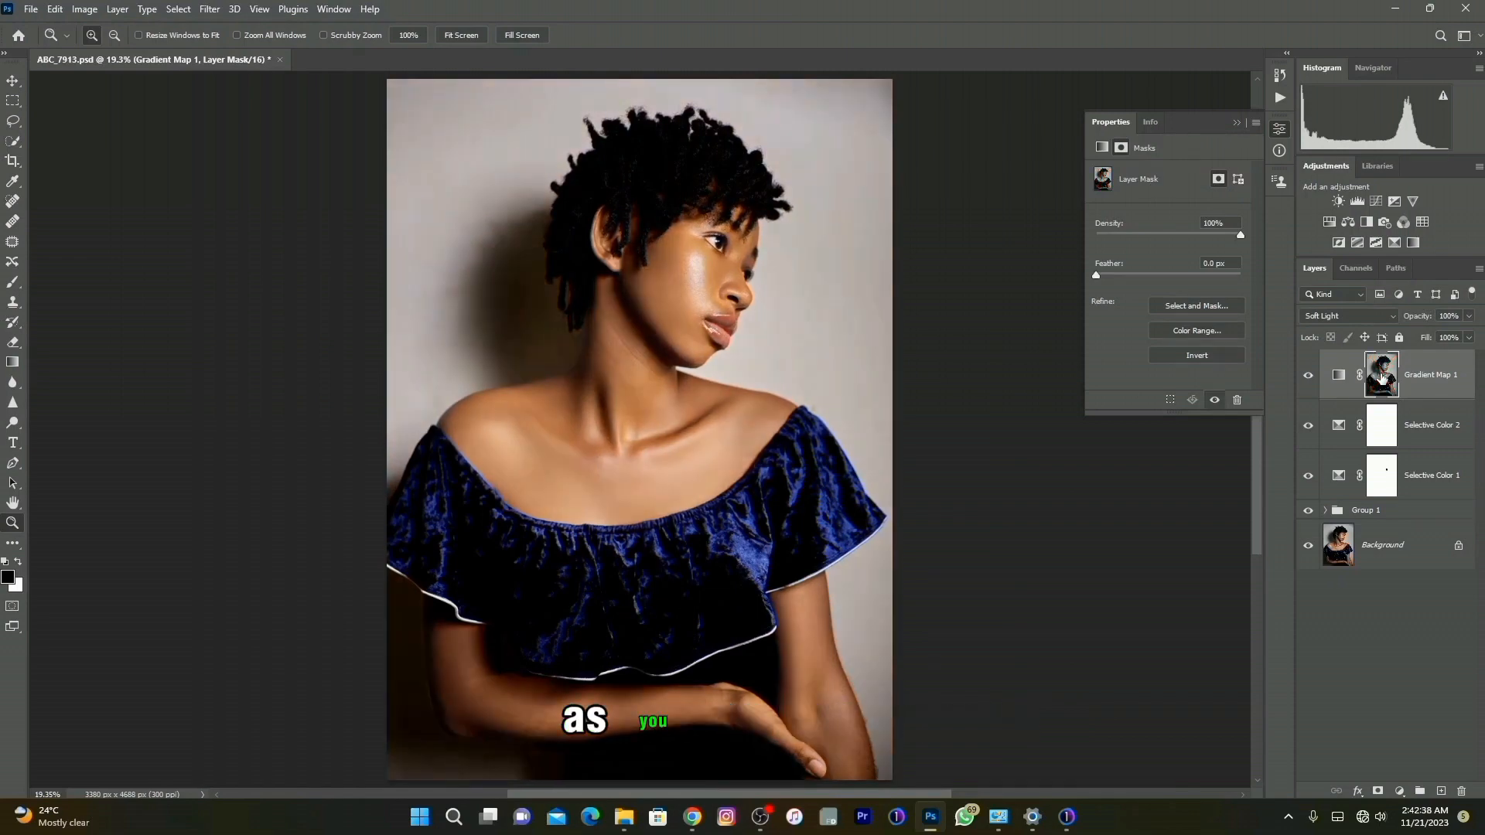
# Display the Gradient Map 1 mask alone and paint its background, hair and dress areas black with a large soft brush, keeping the skin
pyautogui.keyDown('alt'); pyautogui.click(1383, 377); pyautogui.keyUp('alt')
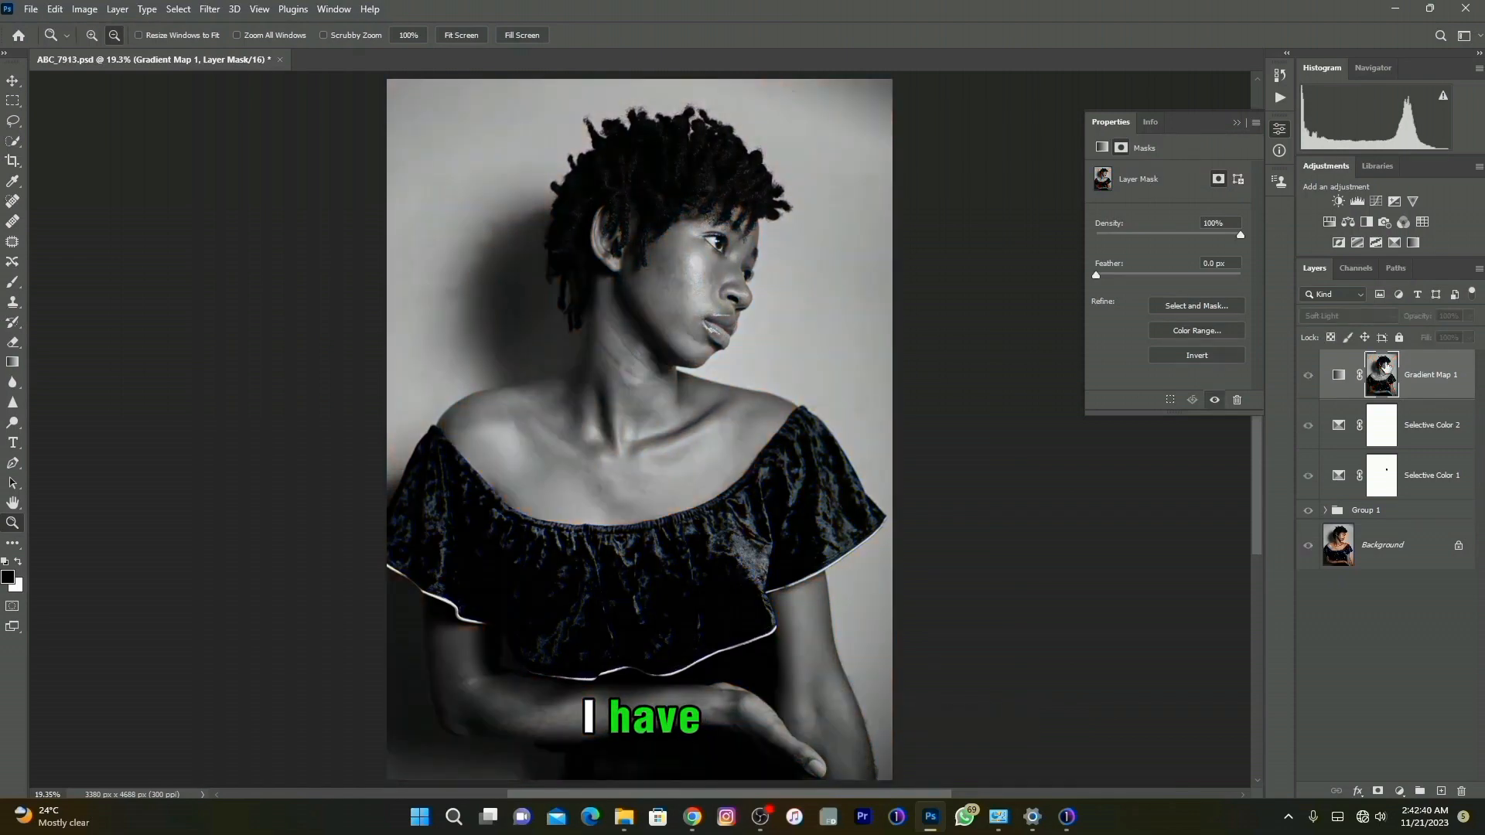
pyautogui.click(13, 283)
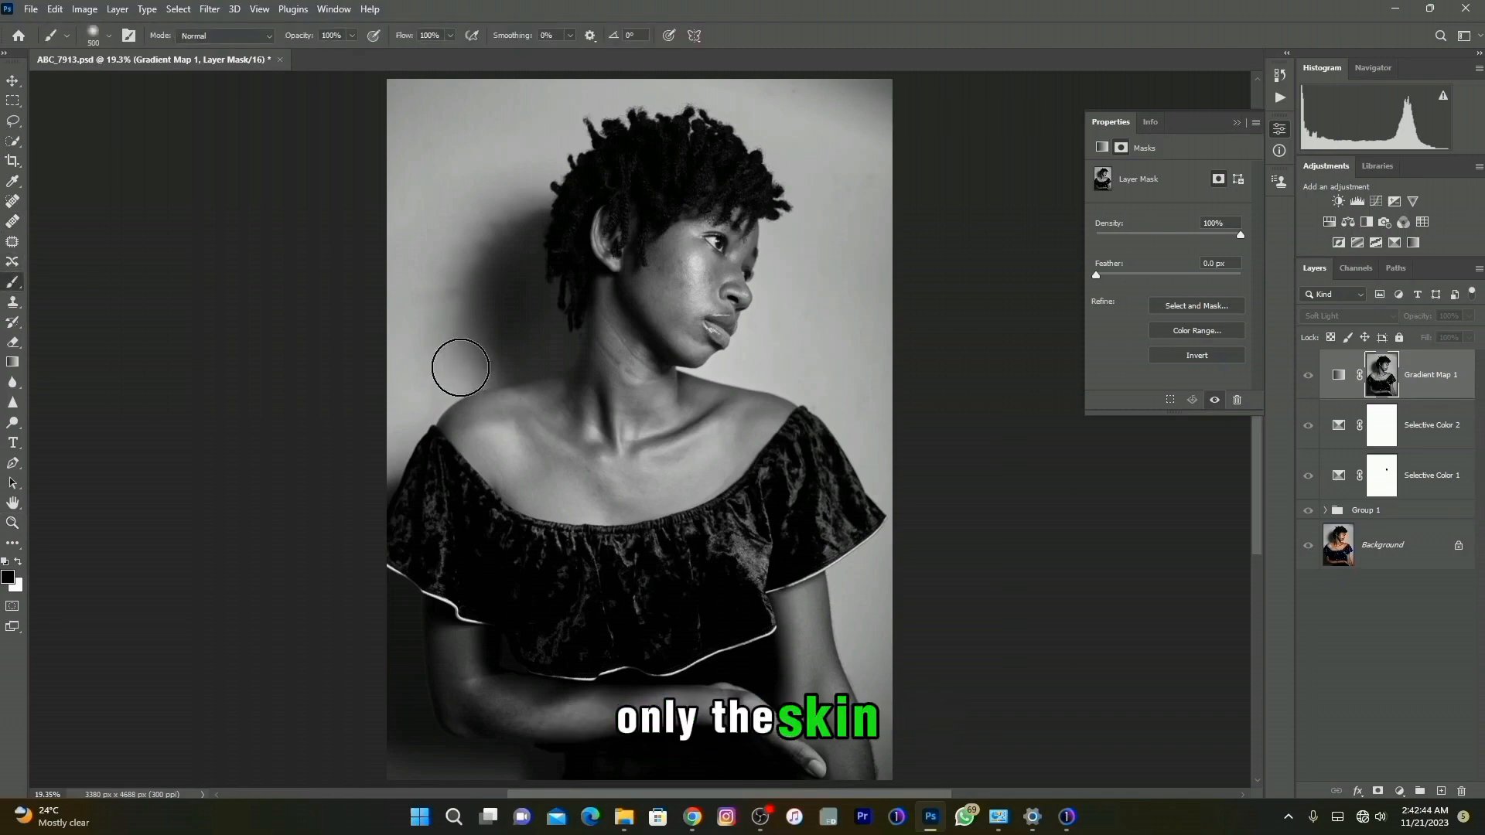
pyautogui.moveTo(493, 300)
pyautogui.mouseDown()
pyautogui.moveTo(406, 317)
pyautogui.moveTo(456, 317)
pyautogui.moveTo(403, 364)
pyautogui.moveTo(465, 169)
pyautogui.moveTo(458, 240)
pyautogui.moveTo(497, 163)
pyautogui.moveTo(789, 55)
pyautogui.moveTo(413, 70)
pyautogui.moveTo(576, 65)
pyautogui.moveTo(511, 154)
pyautogui.moveTo(697, 51)
pyautogui.moveTo(232, 151)
pyautogui.moveTo(390, 176)
pyautogui.moveTo(322, 344)
pyautogui.moveTo(424, 542)
pyautogui.moveTo(555, 596)
pyautogui.moveTo(670, 595)
pyautogui.moveTo(796, 524)
pyautogui.moveTo(902, 420)
pyautogui.moveTo(933, 511)
pyautogui.moveTo(858, 328)
pyautogui.moveTo(790, 345)
pyautogui.moveTo(854, 279)
pyautogui.moveTo(812, 119)
pyautogui.moveTo(881, 283)
pyautogui.moveTo(851, 109)
pyautogui.mouseUp()
pyautogui.moveTo(923, 551)
pyautogui.mouseDown()
pyautogui.moveTo(945, 745)
pyautogui.moveTo(887, 573)
pyautogui.moveTo(920, 668)
pyautogui.moveTo(904, 413)
pyautogui.mouseUp()
# Paint the leftover light edges around the shoulder, face and hair black on the mask, using smaller brush sizes of 100 and 250
pyautogui.press('[')
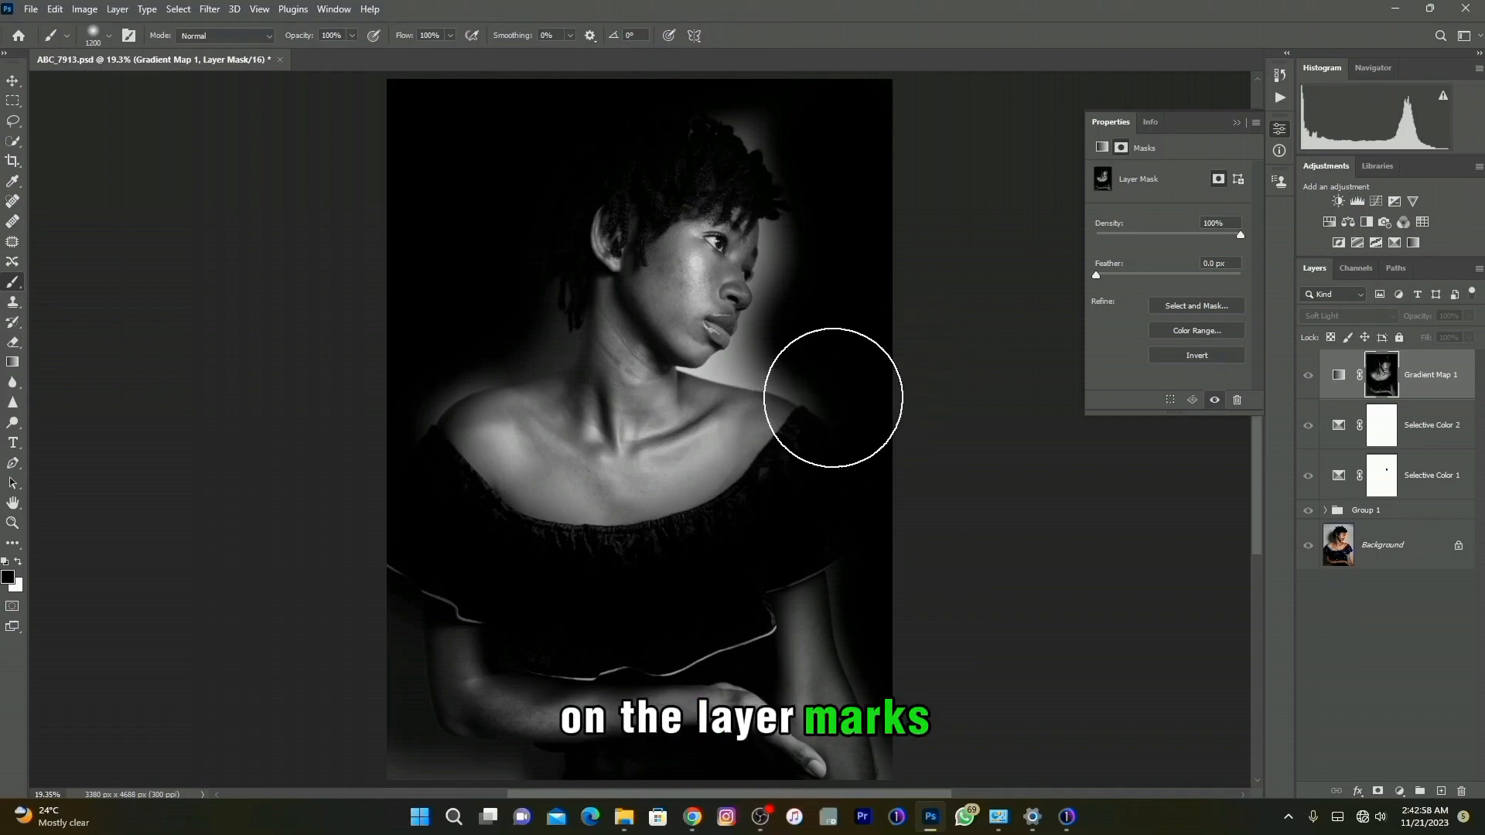
pyautogui.press('[')
pyautogui.press('[')
pyautogui.press('[')
pyautogui.press('[')
pyautogui.press('[')
pyautogui.press('[')
pyautogui.press('[')
pyautogui.press('[')
pyautogui.press('[')
pyautogui.press('[')
pyautogui.press('[')
pyautogui.press('[')
pyautogui.press('[')
pyautogui.press('[')
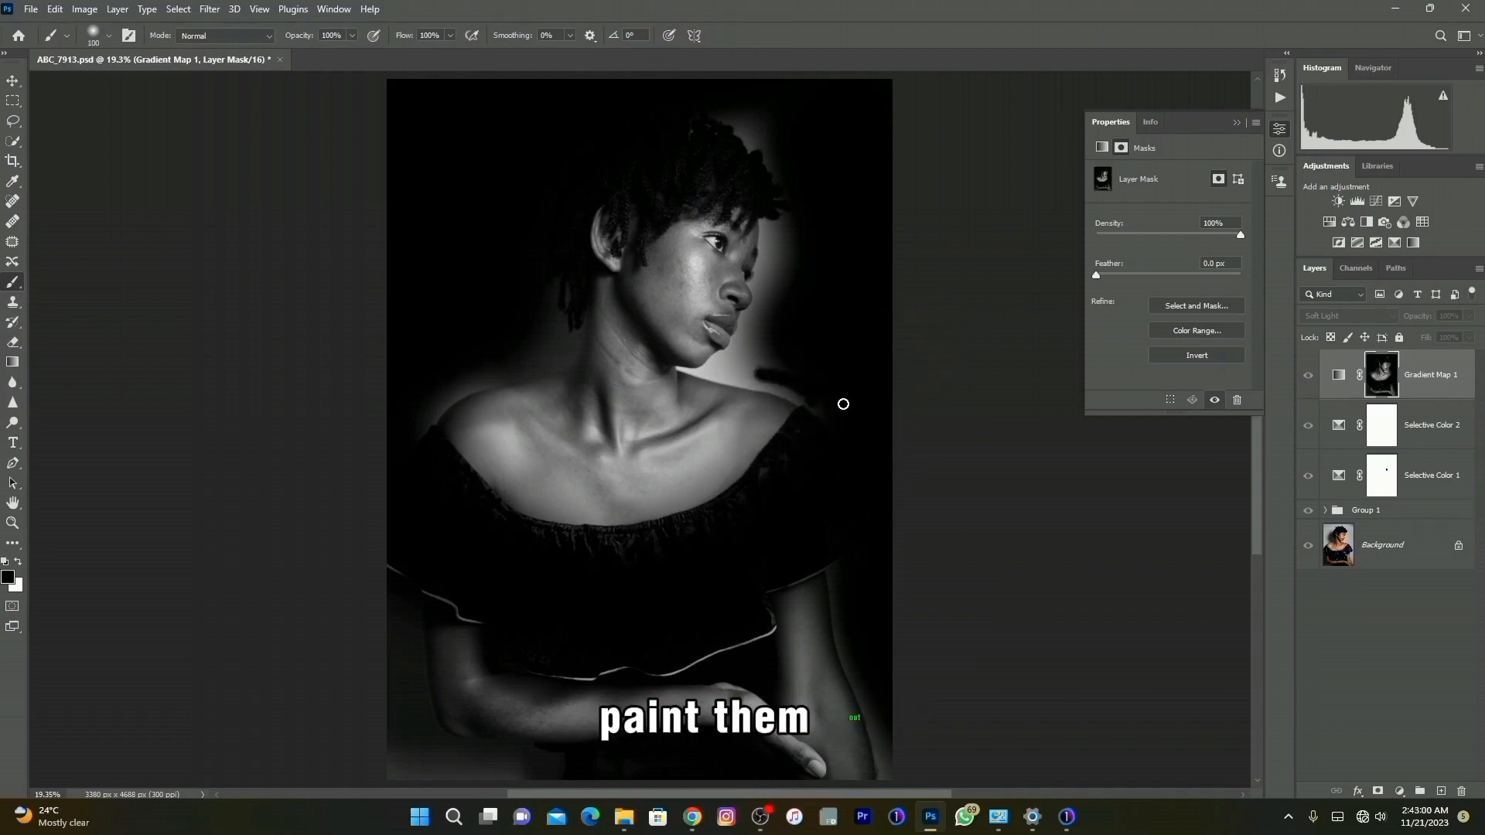
pyautogui.press(']')
pyautogui.press(']')
pyautogui.press(']')
pyautogui.press(']')
pyautogui.press(']')
pyautogui.press(']')
pyautogui.press(']')
pyautogui.press(']')
pyautogui.press(']')
pyautogui.press(']')
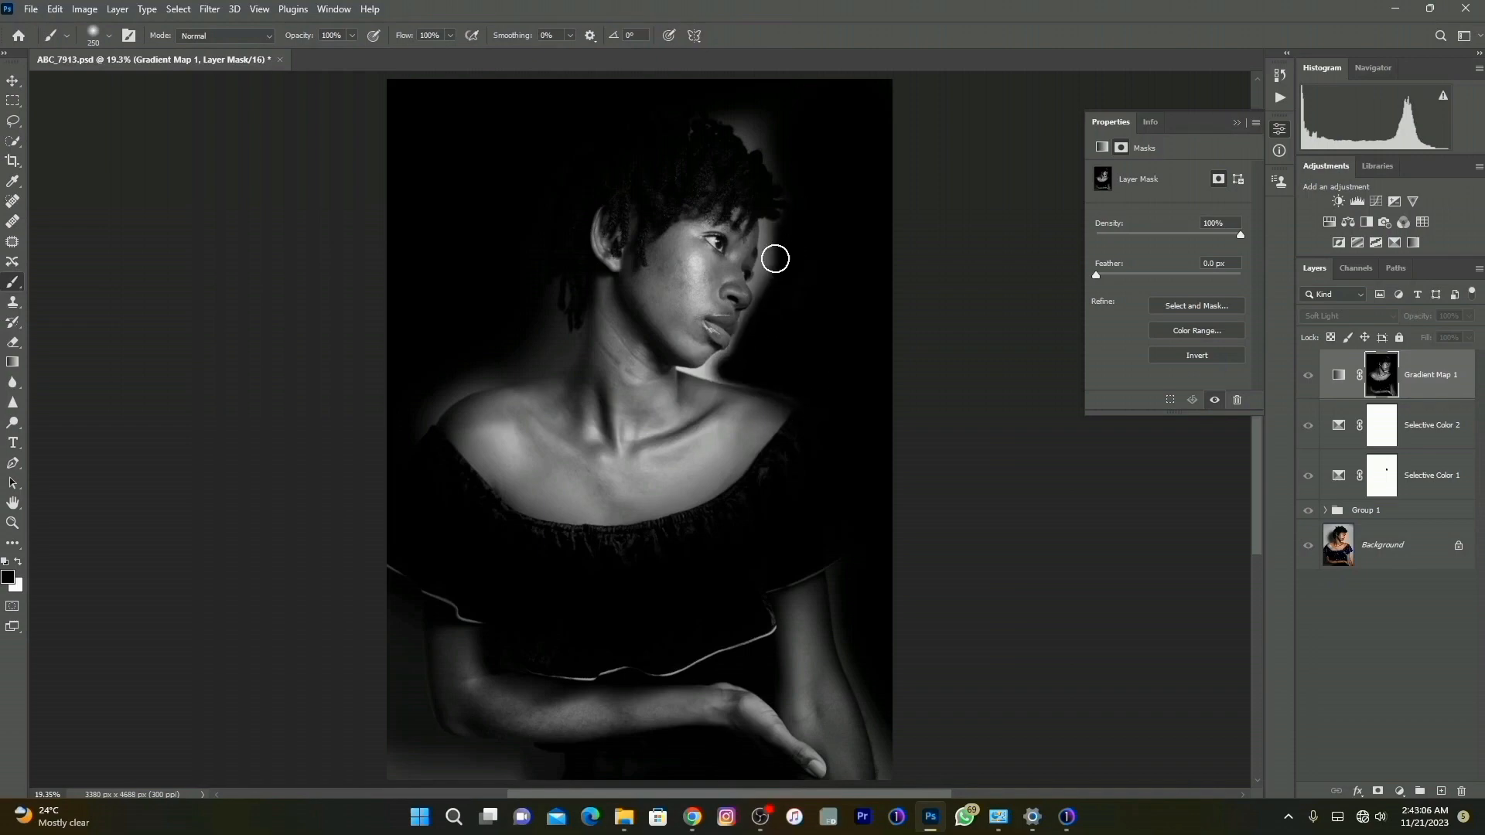
pyautogui.moveTo(795, 238)
pyautogui.mouseDown()
pyautogui.moveTo(731, 126)
pyautogui.moveTo(768, 141)
pyautogui.moveTo(700, 82)
pyautogui.mouseUp()
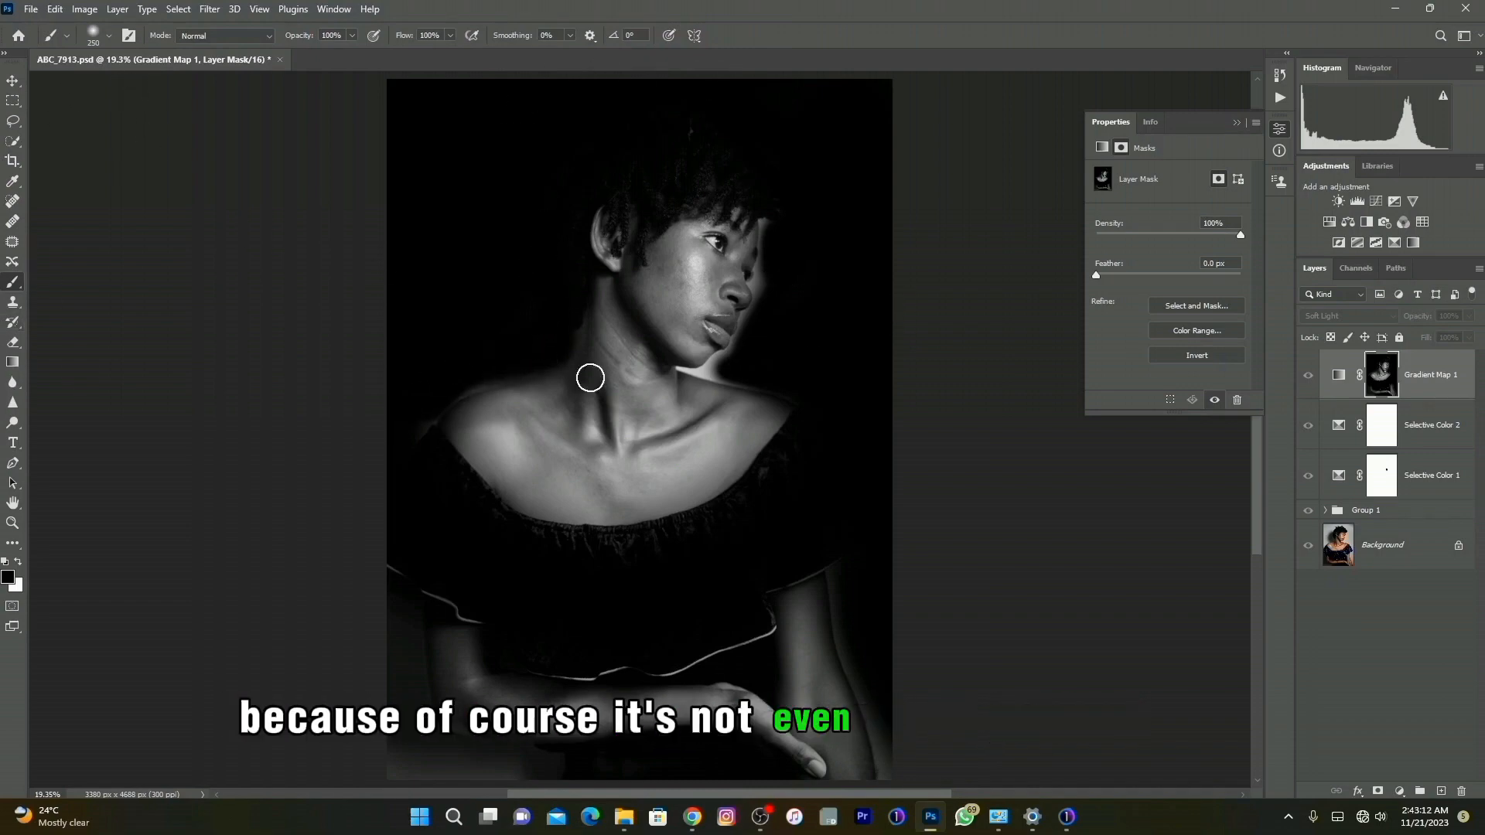
# Return to the full-color view and compare the face and neck with and without the masked Gradient Map 1 layer, leaving it visible
pyautogui.click(1308, 375)
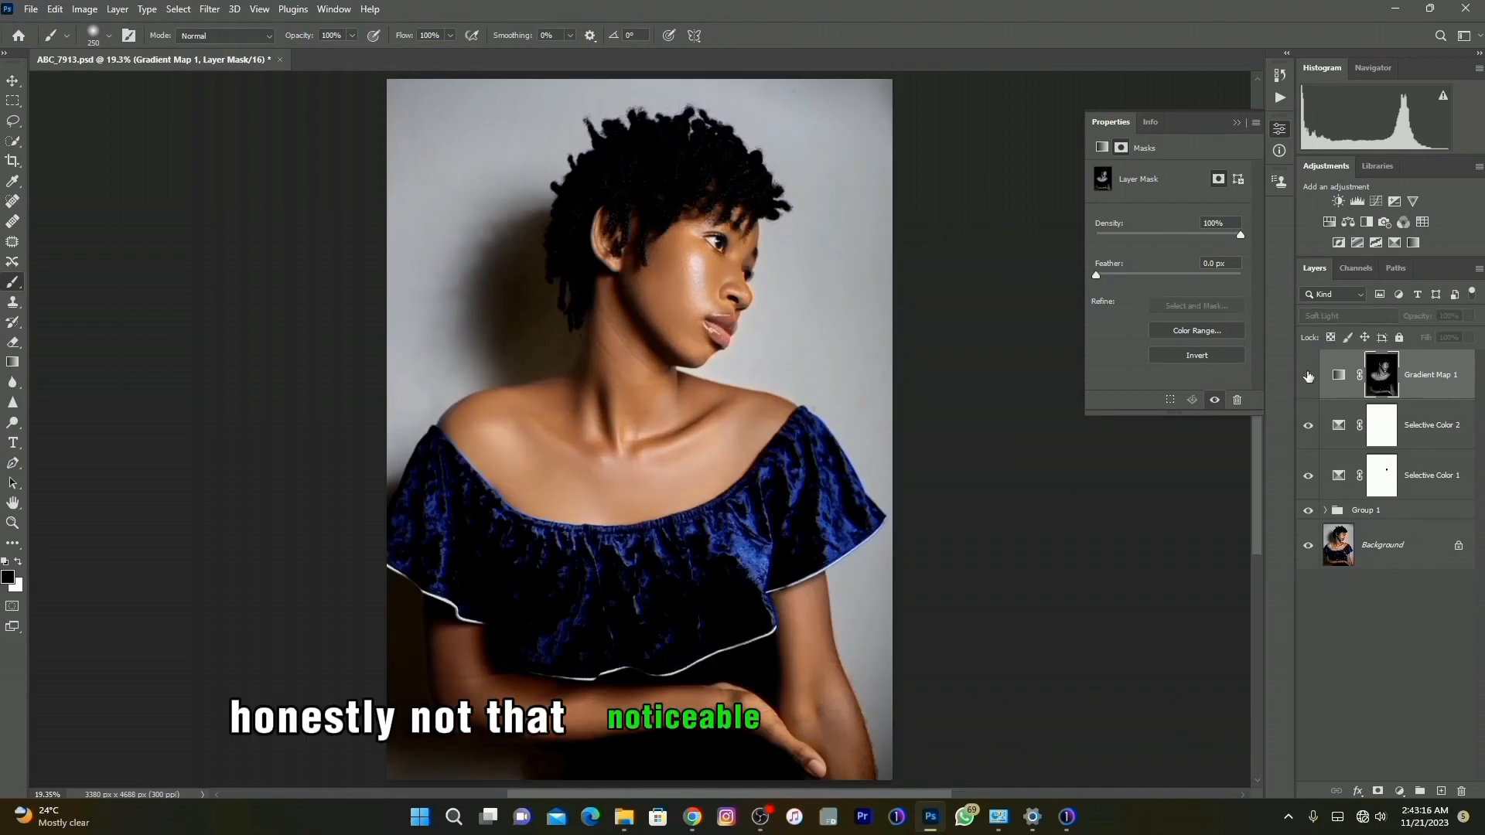
pyautogui.press('z')
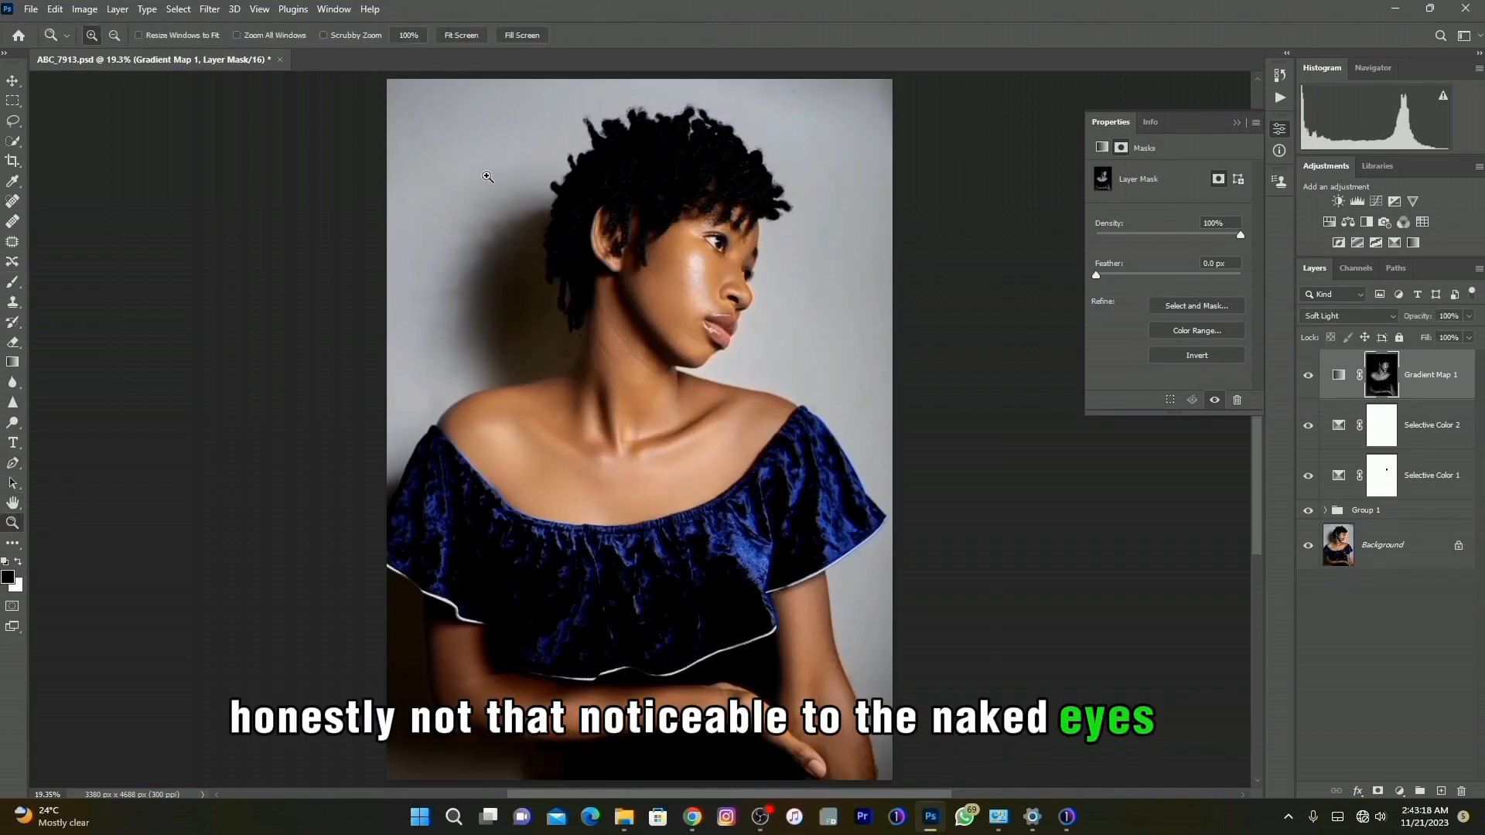
pyautogui.click(827, 468)
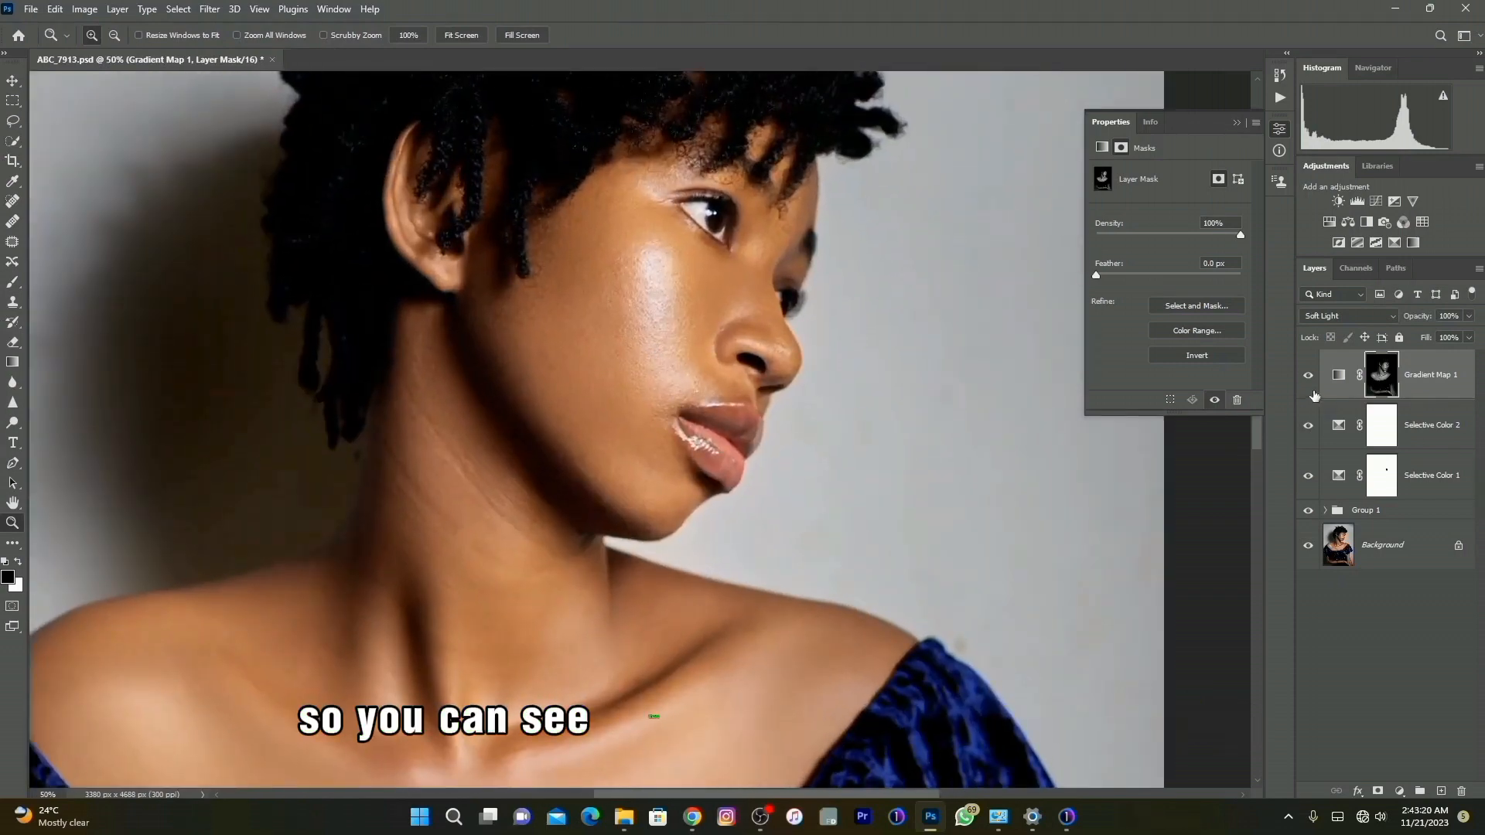
pyautogui.click(1308, 378)
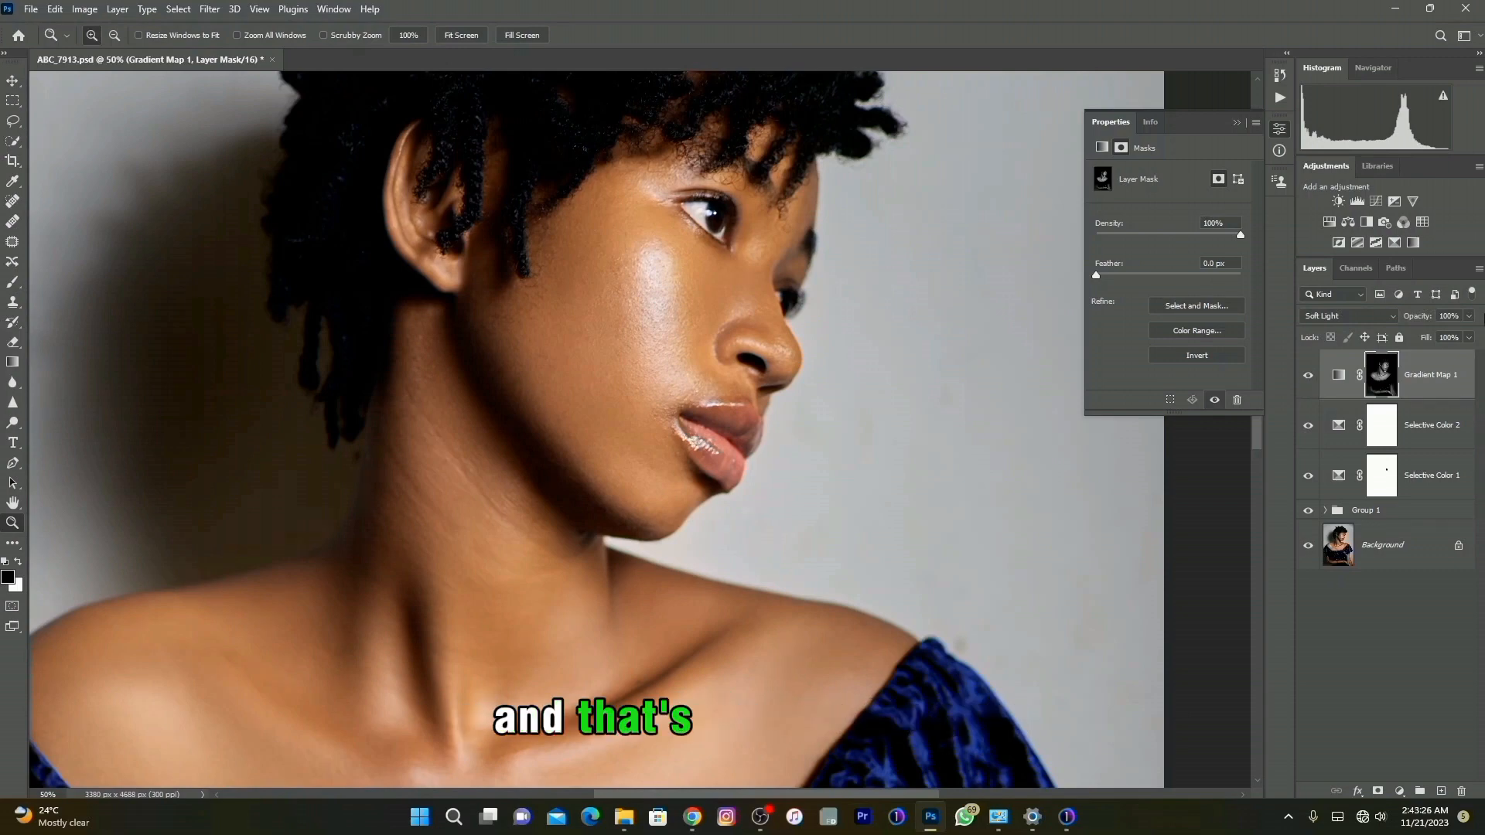
# Toggle the Gradient Map 1 layer to check its effect, and inspect the neck, chest and dress both close up and at full-frame view
pyautogui.click(1313, 375)
pyautogui.click(1308, 375)
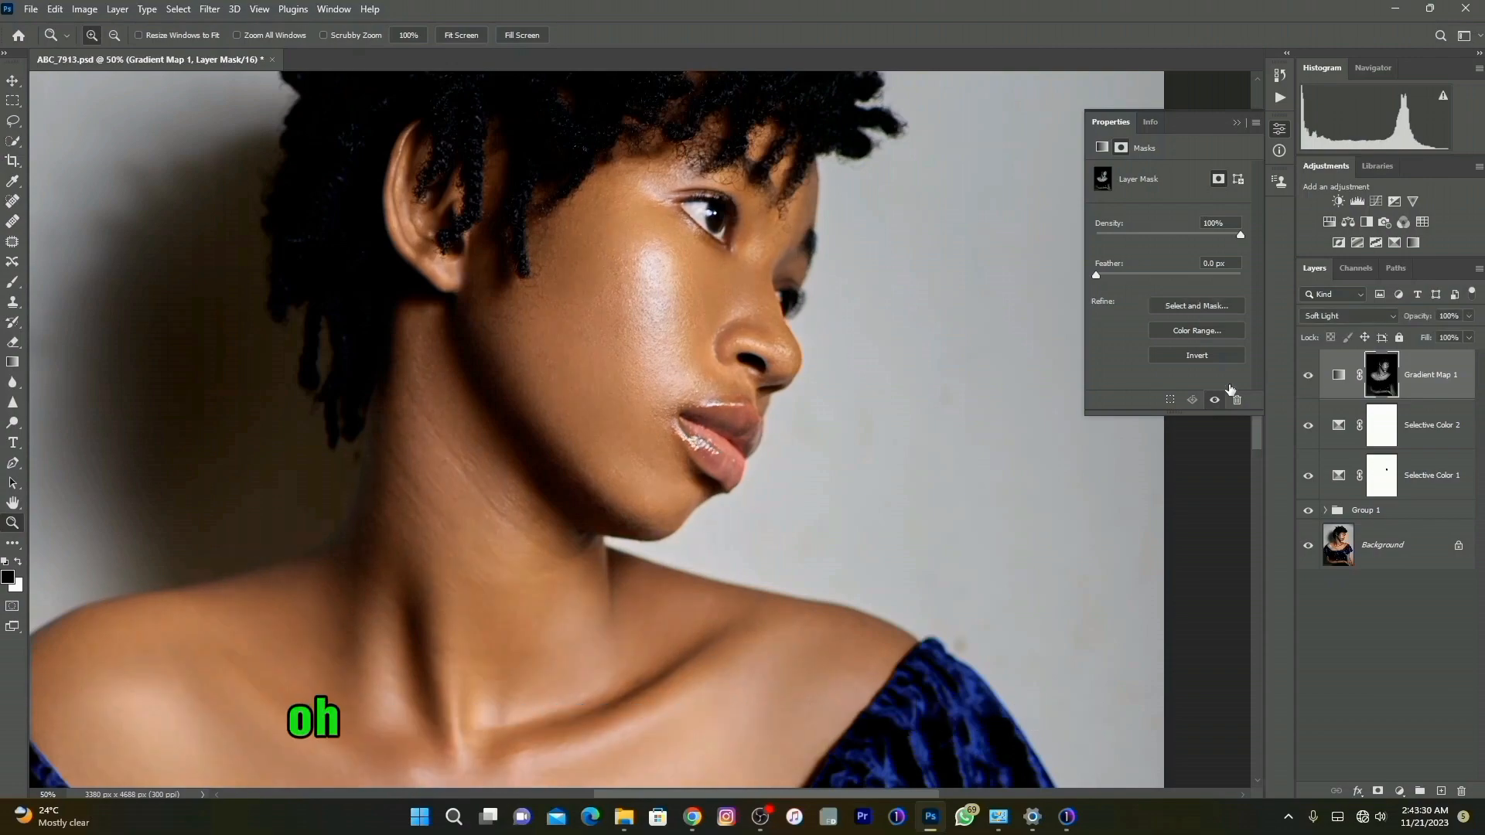
pyautogui.rightClick(642, 381)
pyautogui.click(648, 386)
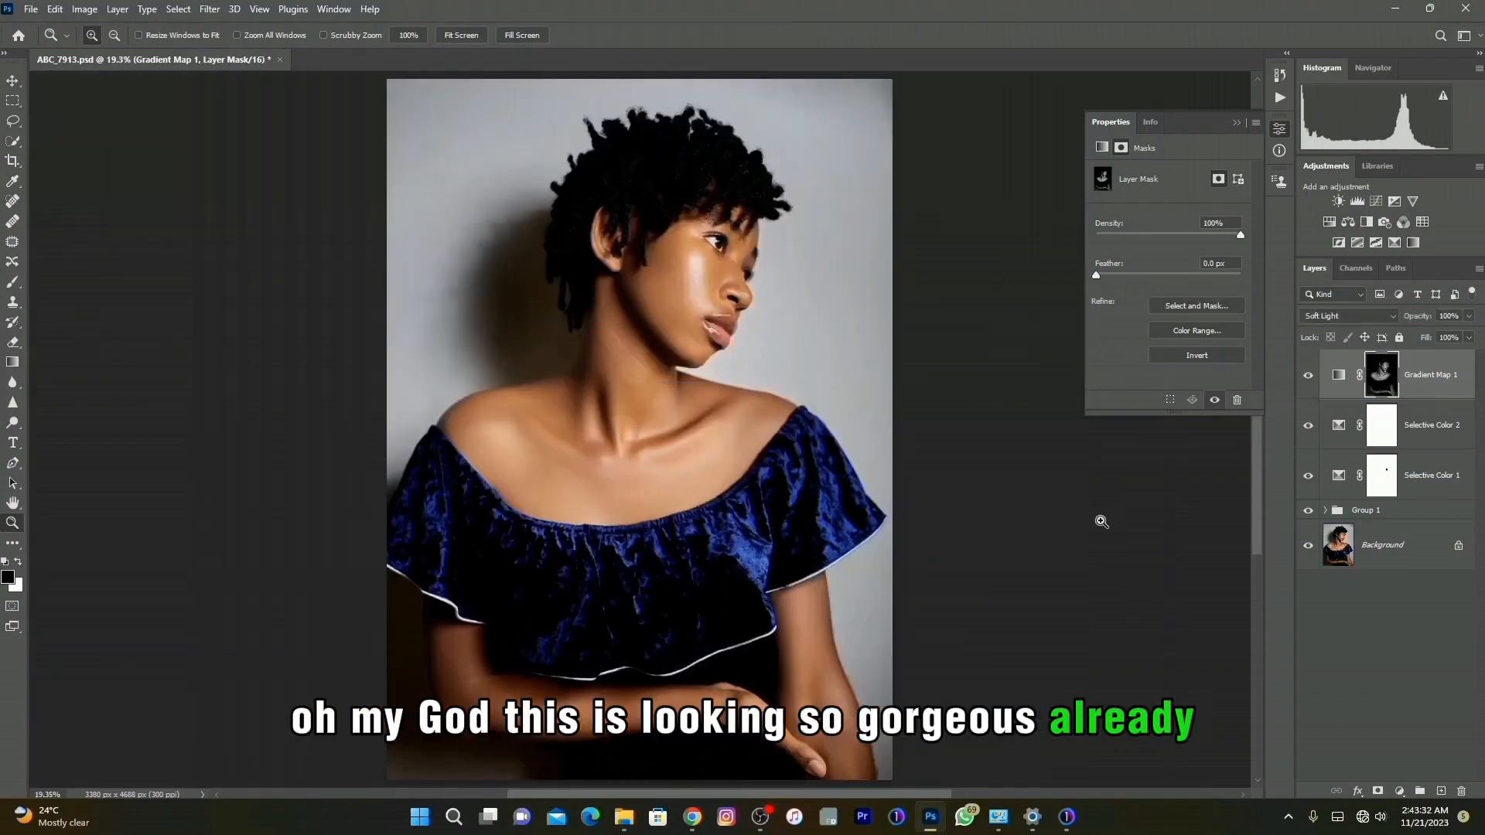
pyautogui.moveTo(387, 305); pyautogui.dragTo(642, 407)
pyautogui.rightClick(603, 395)
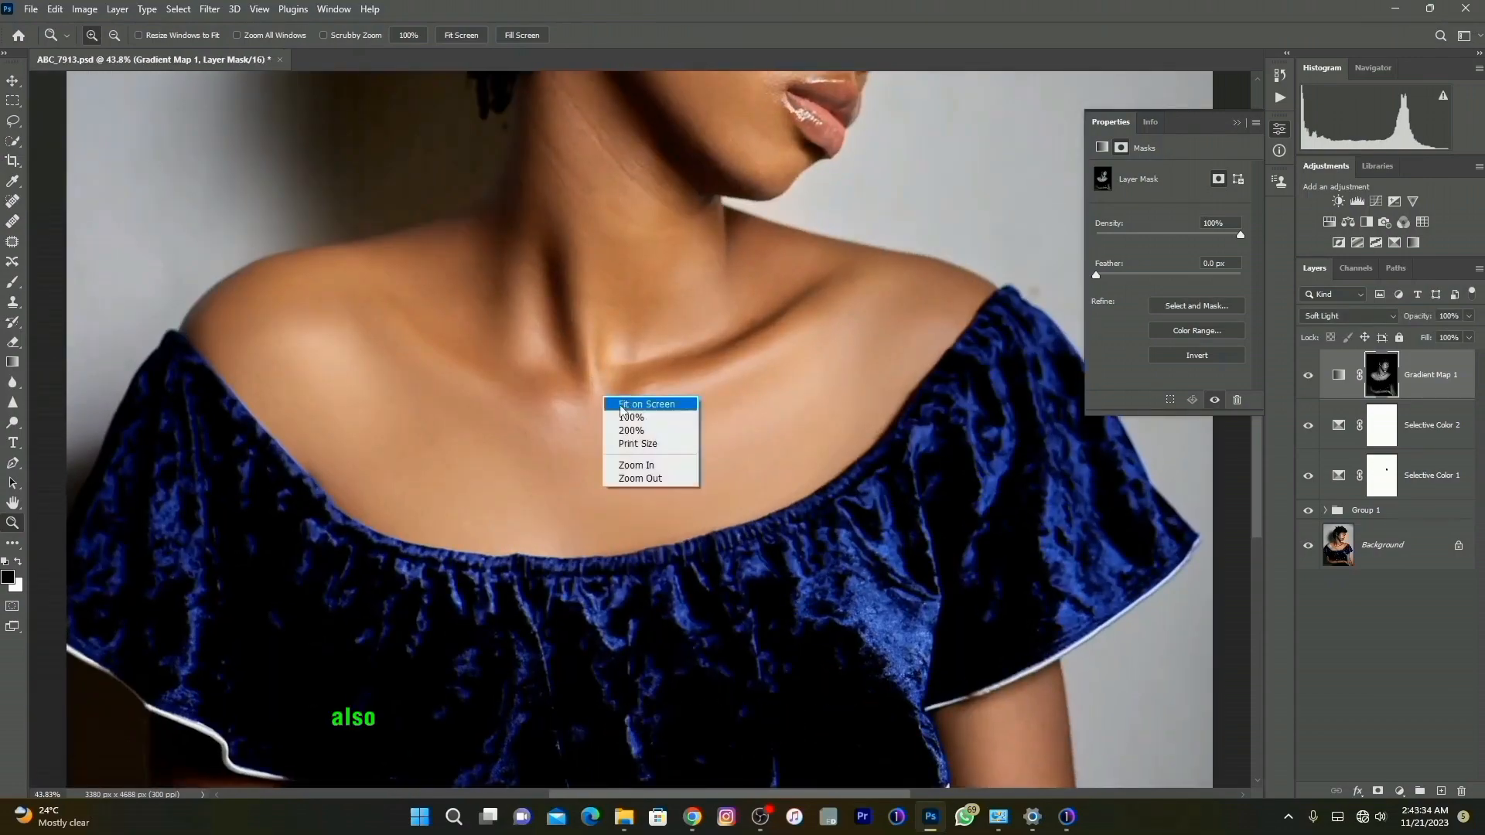
pyautogui.click(642, 401)
# Deselect all layers and add a Color Balance adjustment layer at the top of the layer stack
pyautogui.click(1418, 744)
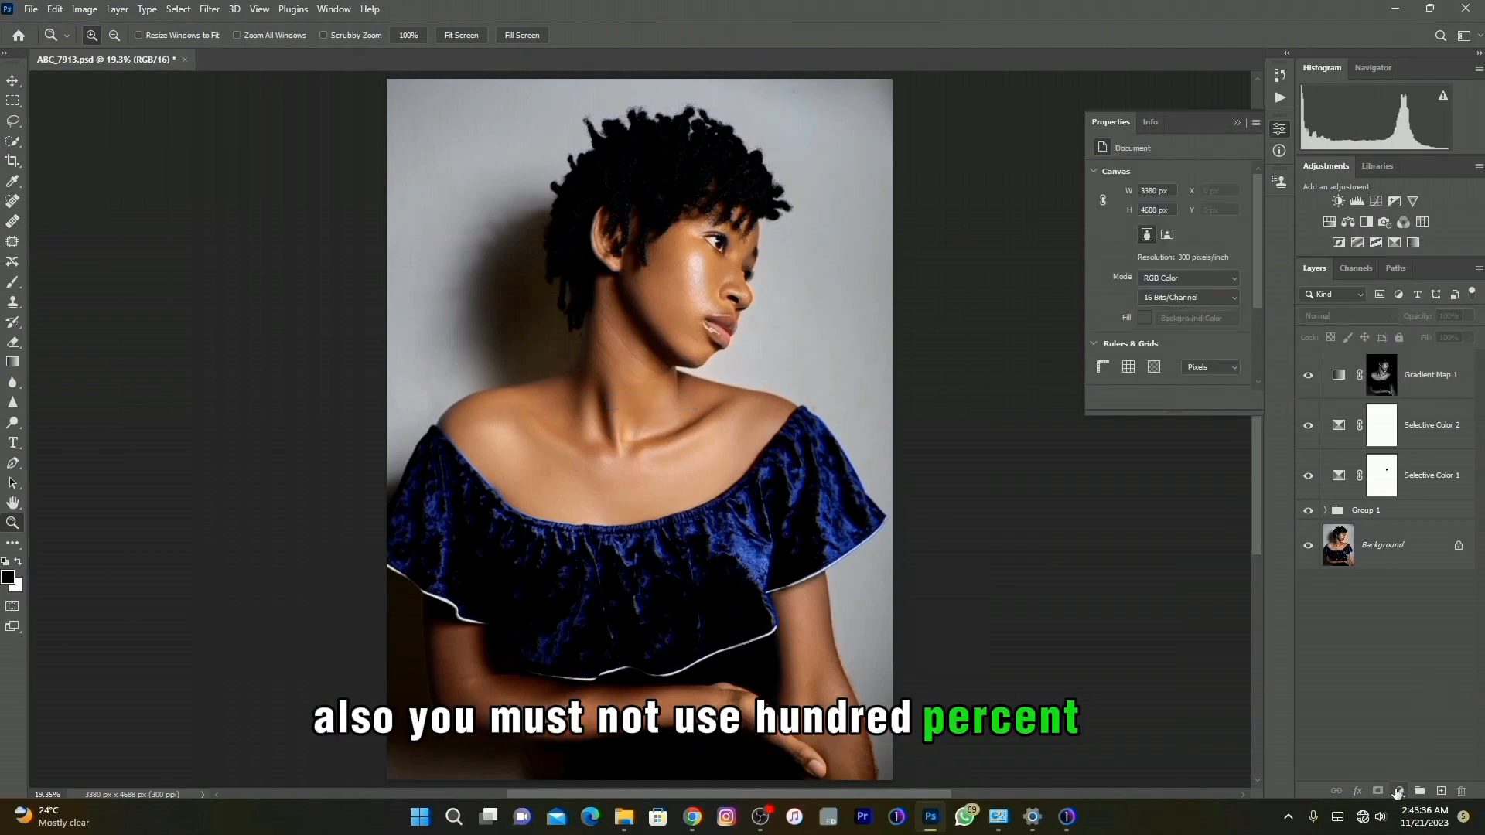
pyautogui.click(1399, 791)
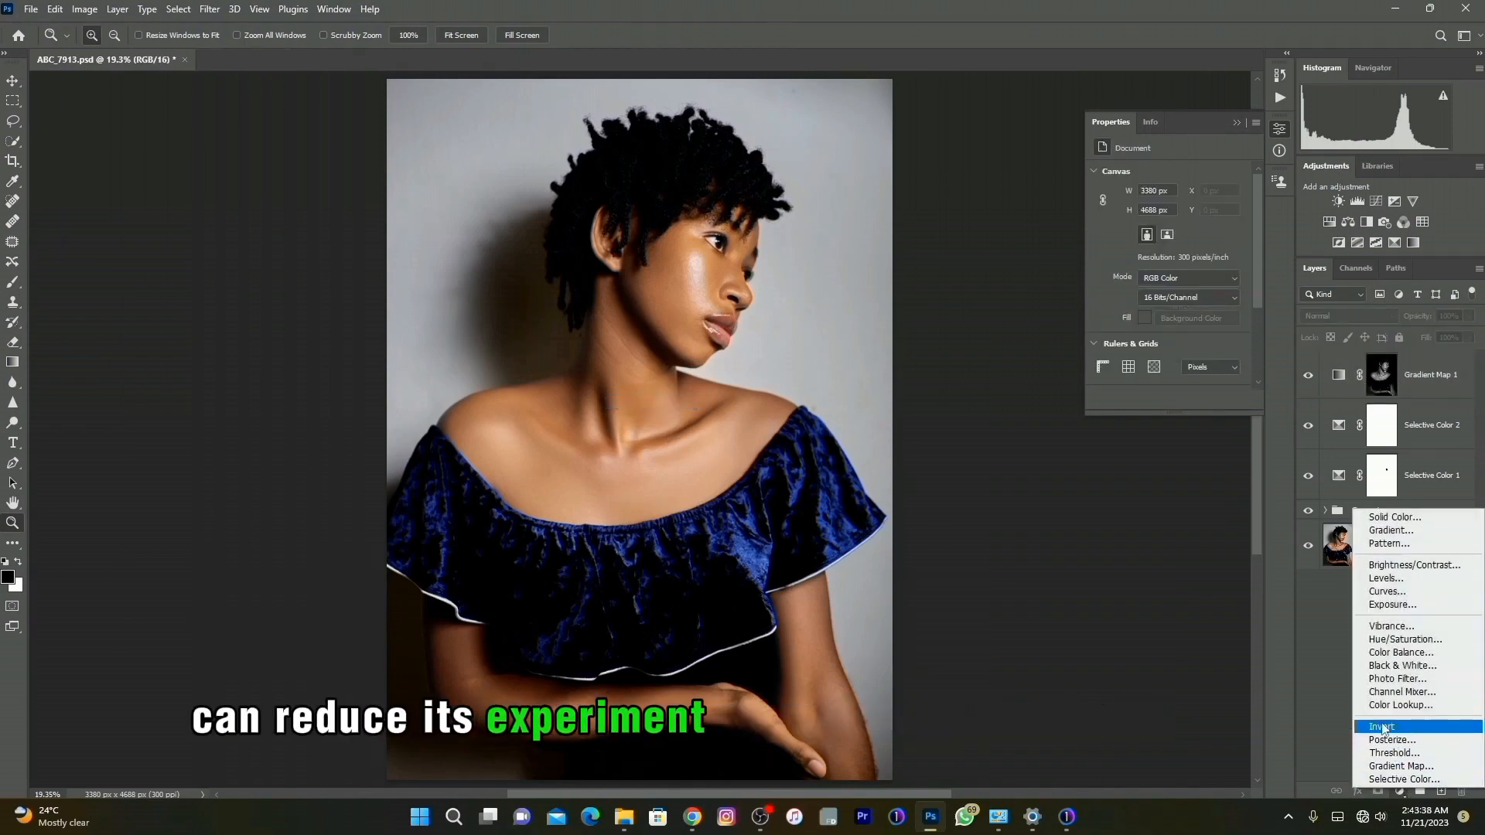
pyautogui.click(1391, 657)
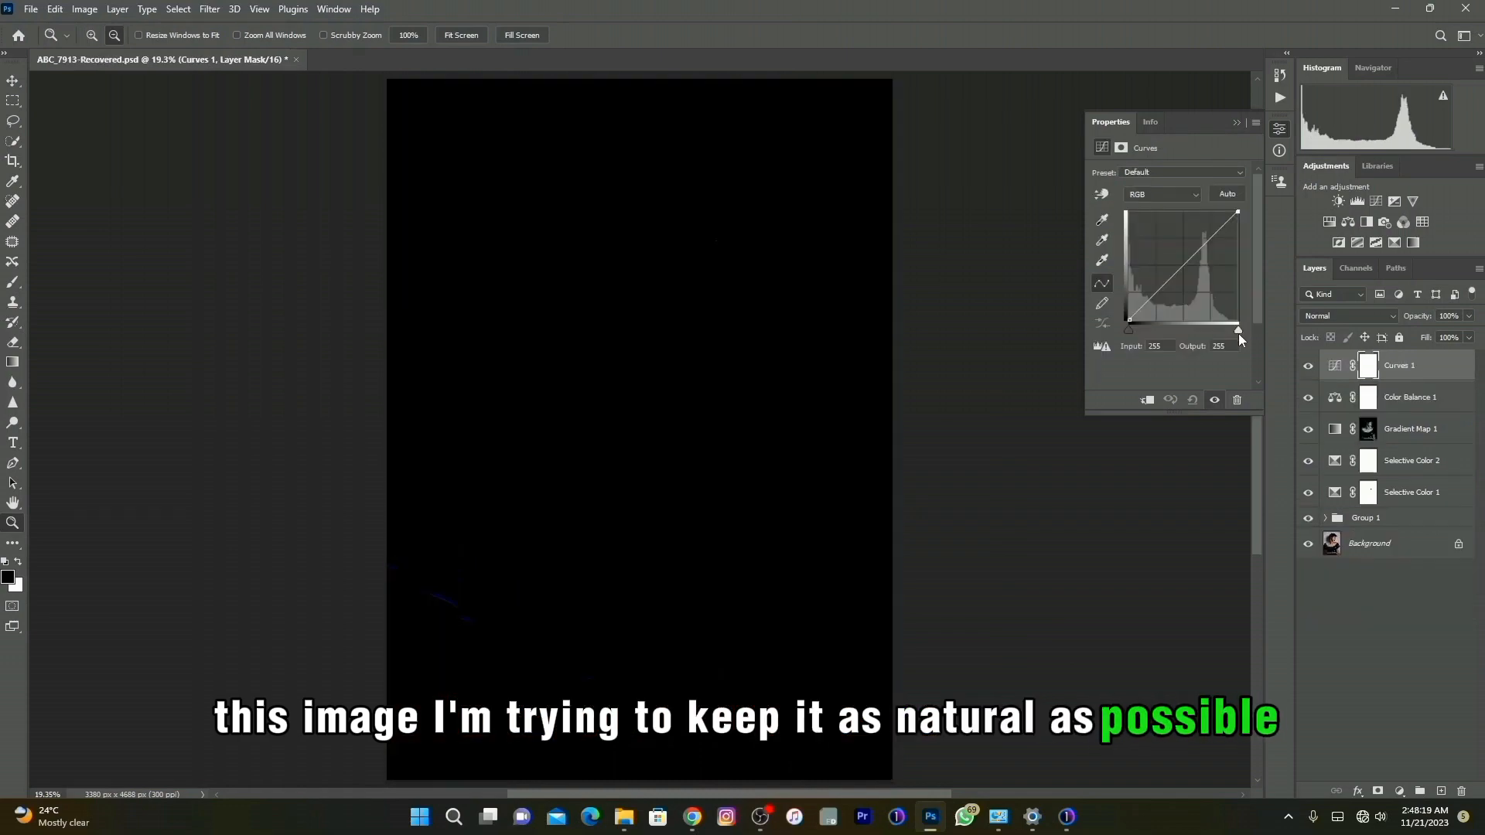
# Set the Curves 1 white point to input 237 on the RGB curve and check the portrait with and without the layer
pyautogui.moveTo(1238, 333); pyautogui.dragTo(1231, 336)
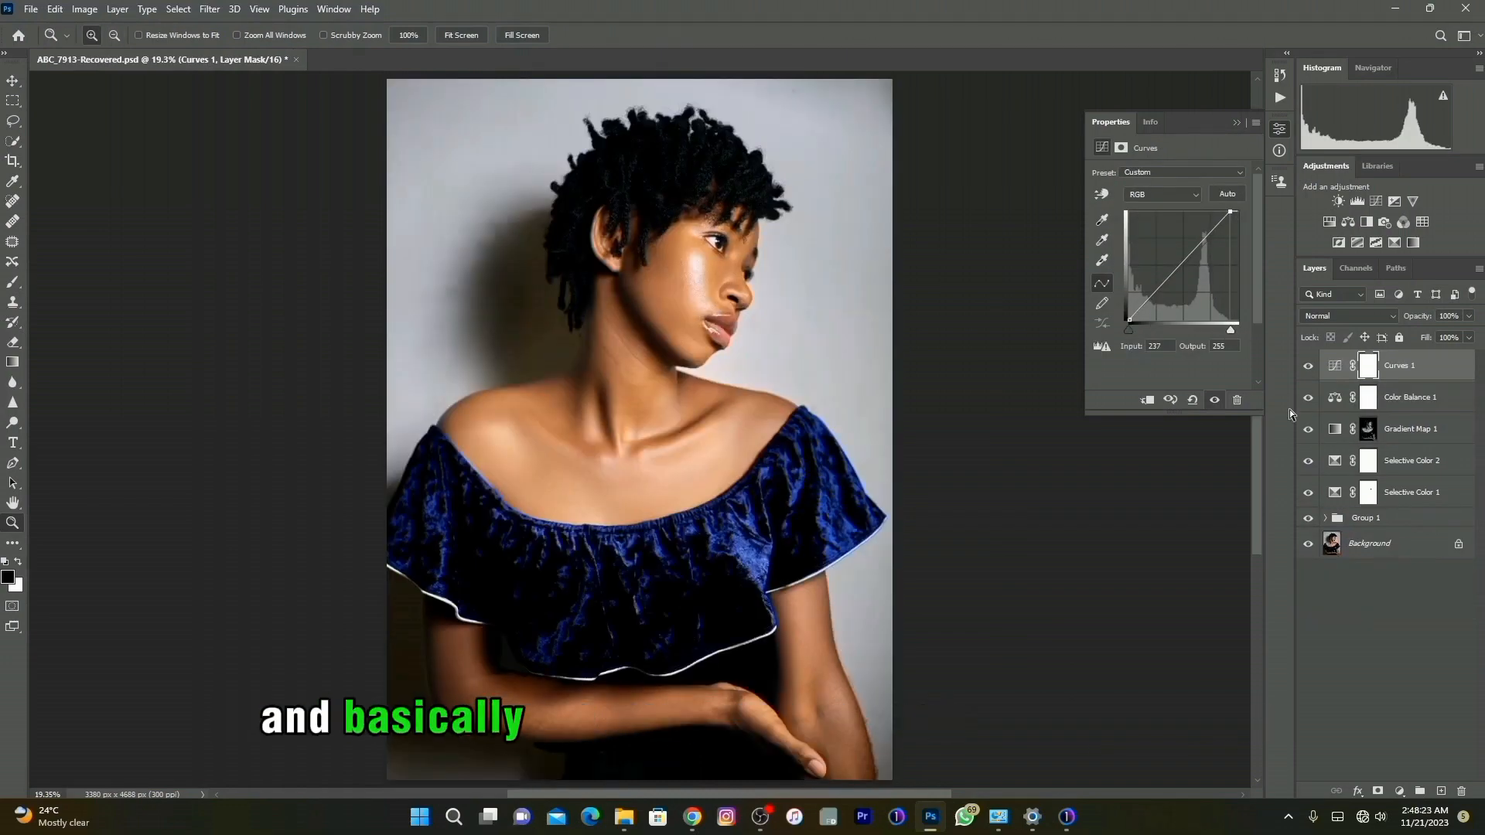
pyautogui.click(1308, 368)
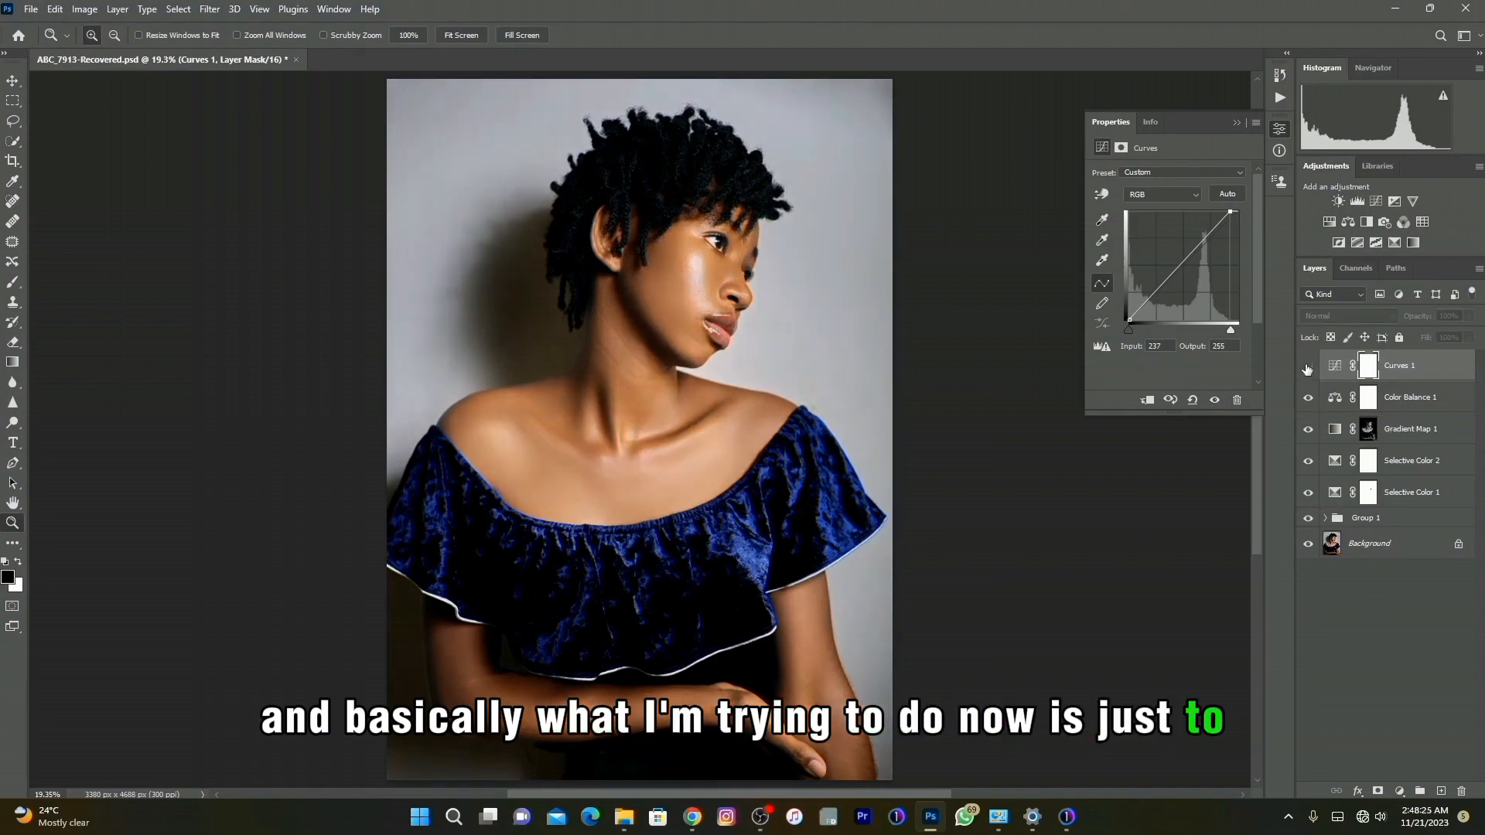
pyautogui.click(1308, 368)
pyautogui.moveTo(507, 193); pyautogui.dragTo(821, 437)
pyautogui.rightClick(744, 389)
pyautogui.click(778, 395)
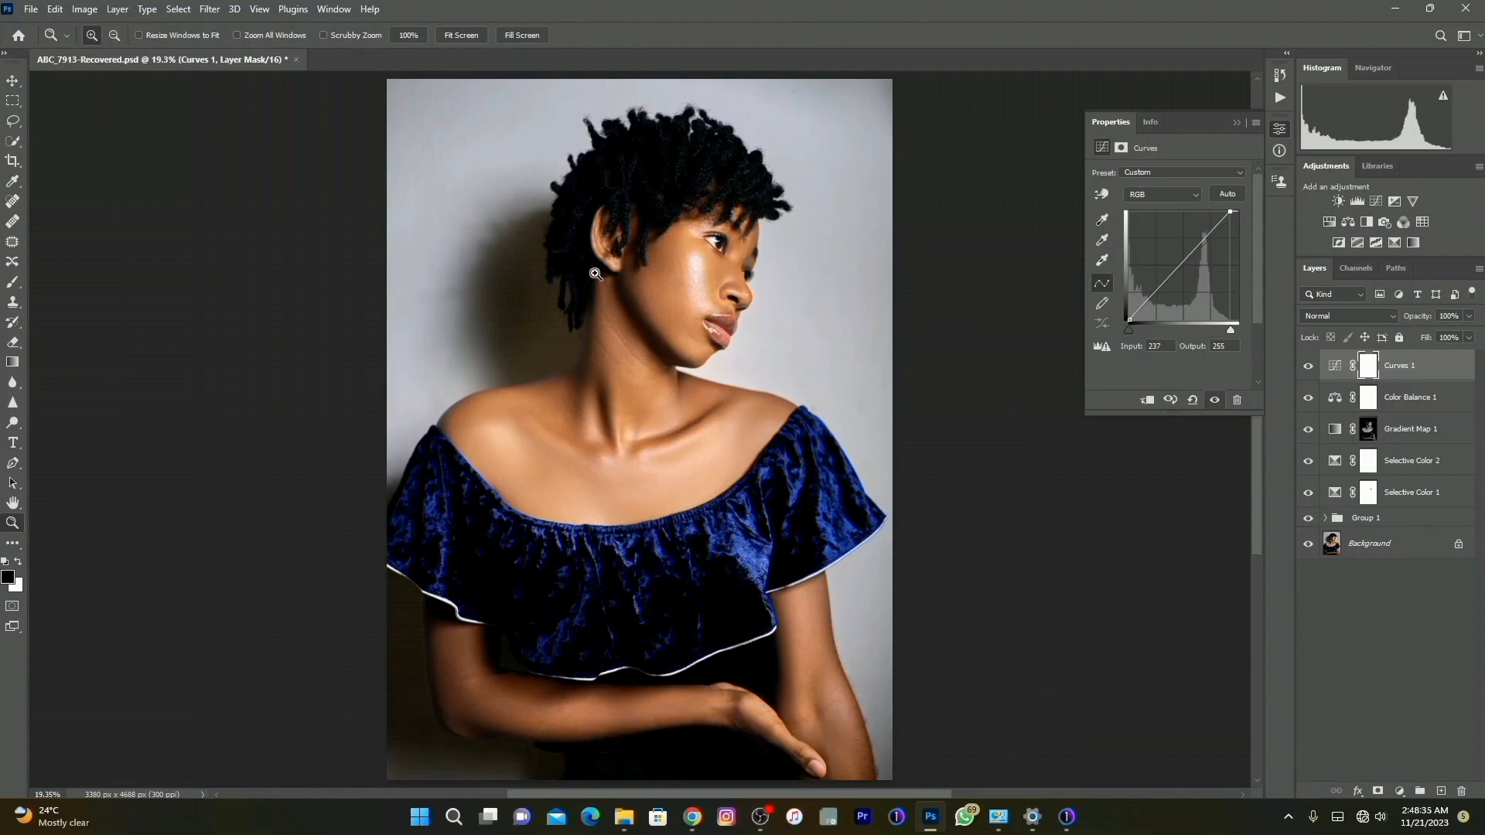
pyautogui.moveTo(858, 417); pyautogui.dragTo(859, 418)
pyautogui.rightClick(673, 365)
pyautogui.click(698, 372)
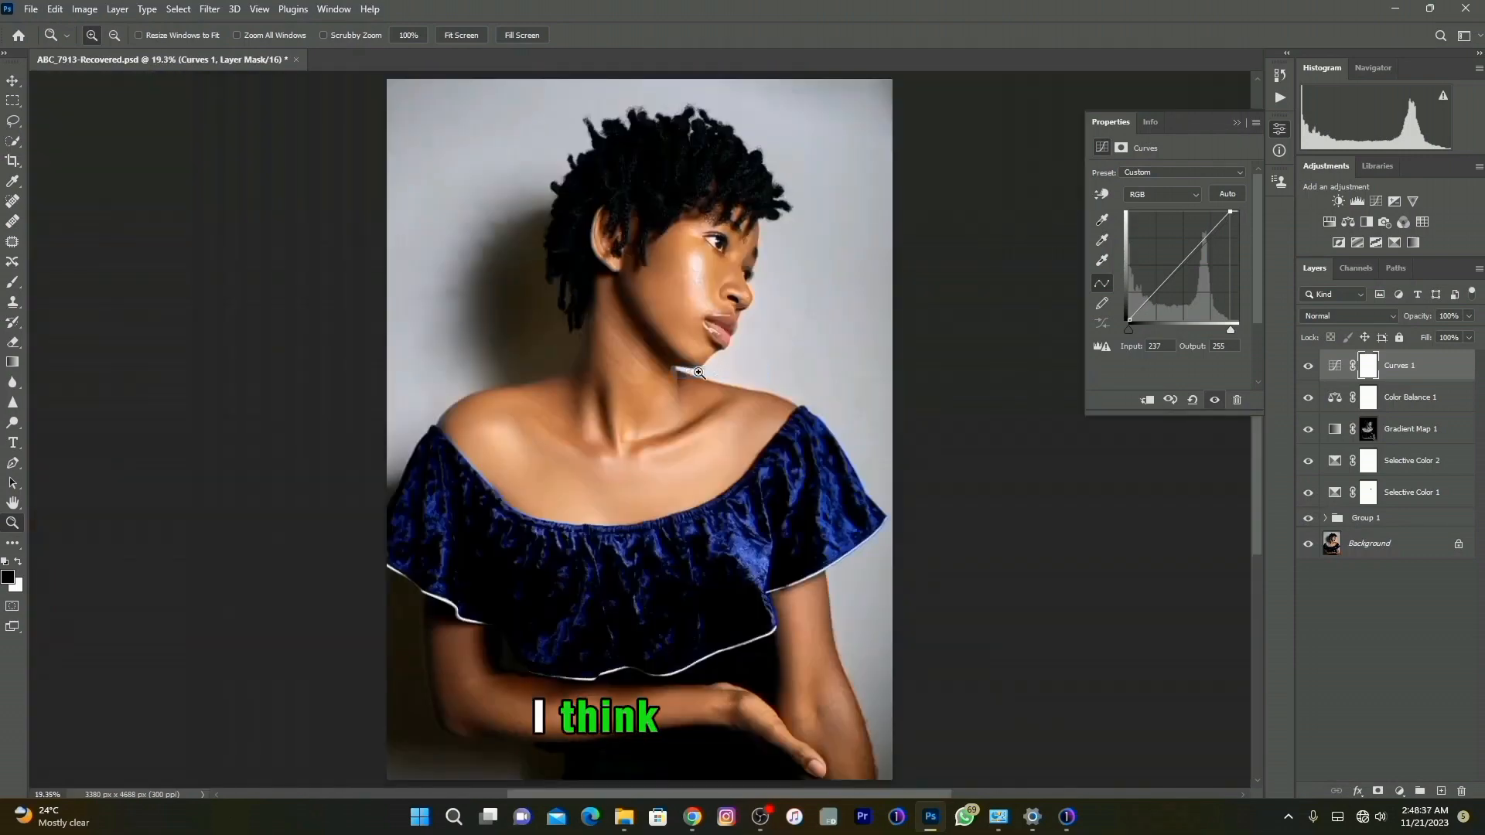